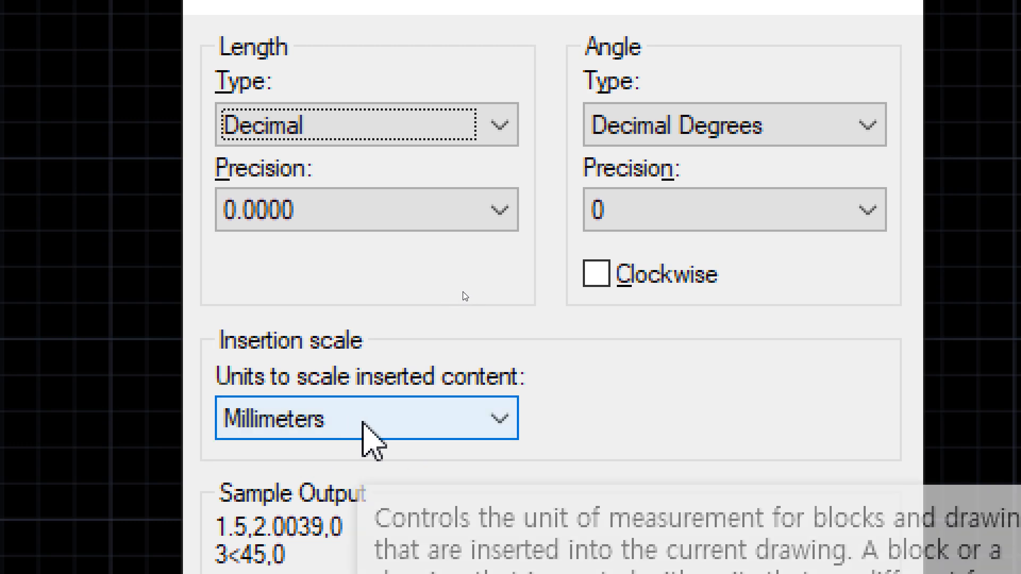
Review the available insertion scale units, keep Millimeters, and accept the drawing units settings
click(468, 419)
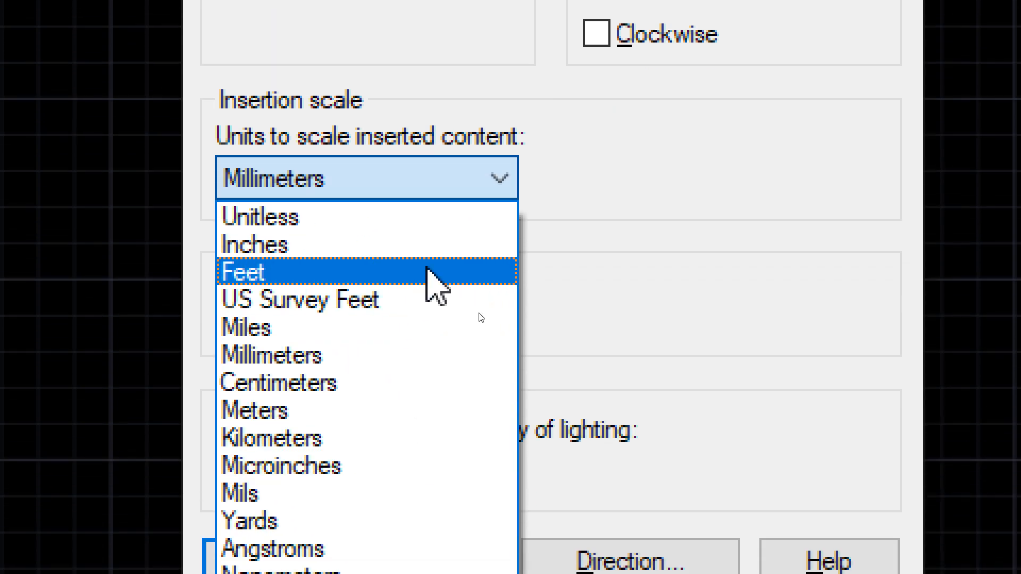
click(732, 199)
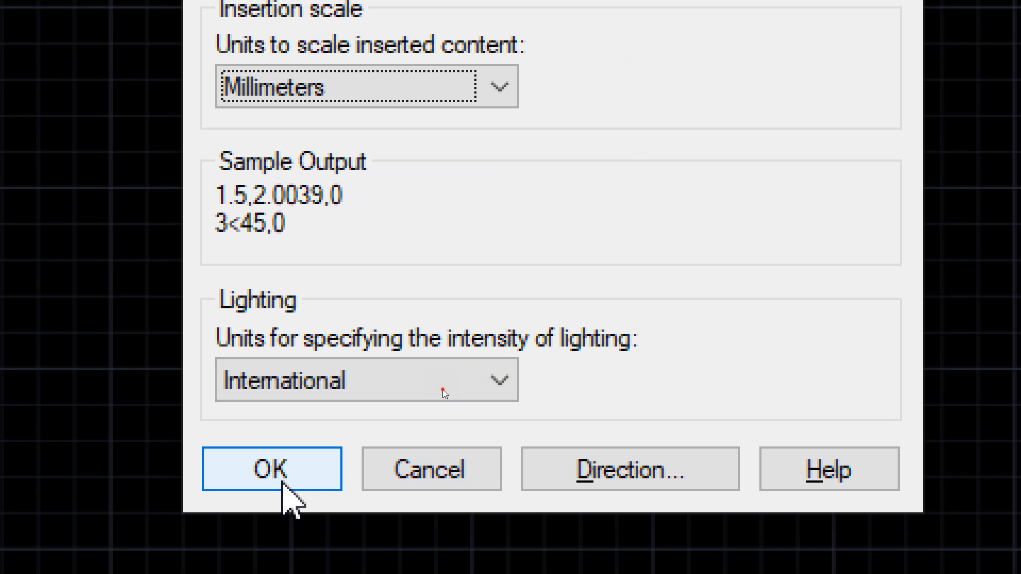
click(283, 475)
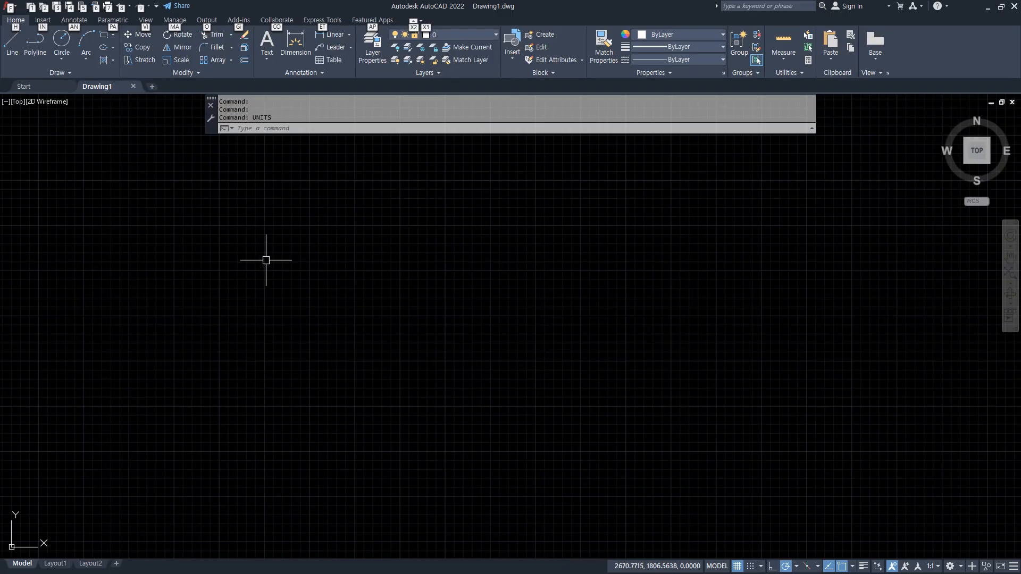
click(613, 179)
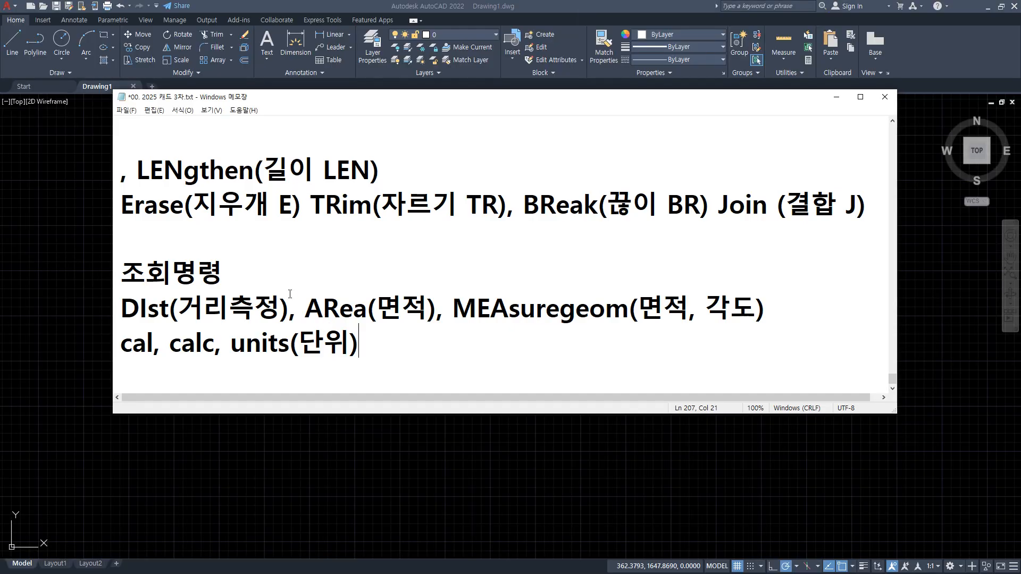
drag(102, 335, 287, 334)
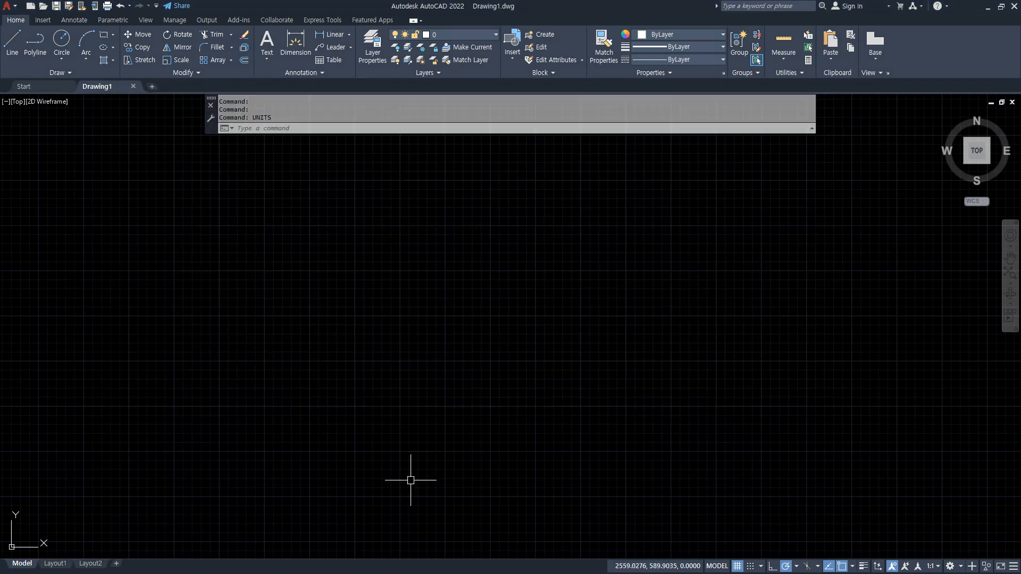
Draw a single line about 201 mm long, rising to the right at about 29 degrees, and turn on lineweight display
scroll(410, 480, up, 3)
text(l)
key(Return)
click(323, 358)
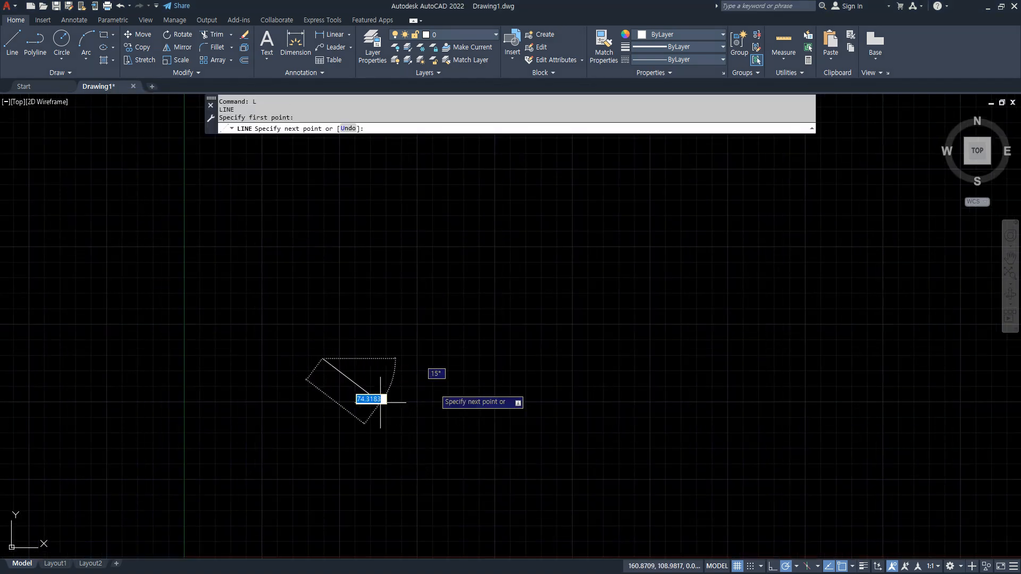
click(595, 210)
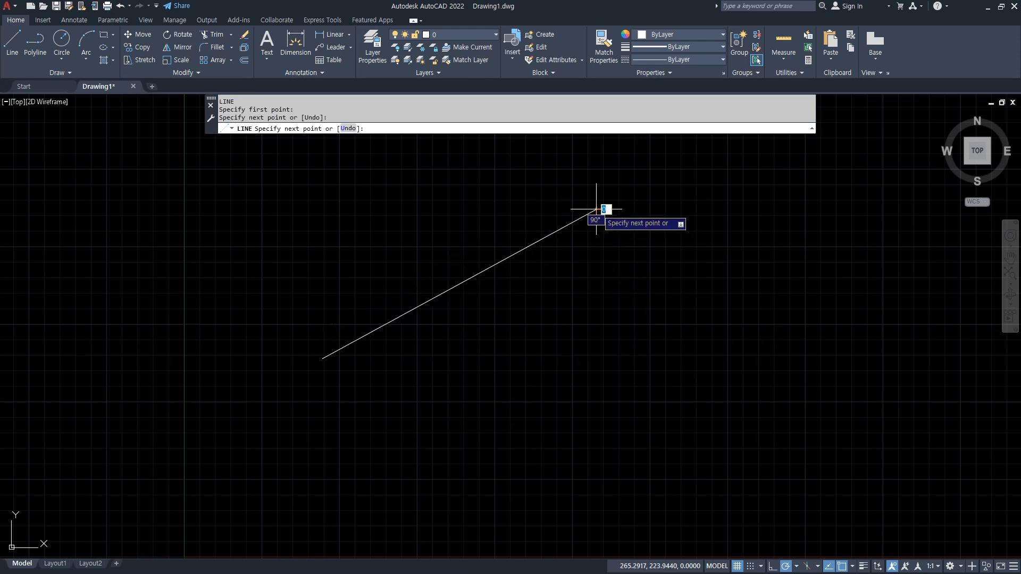
key(Return)
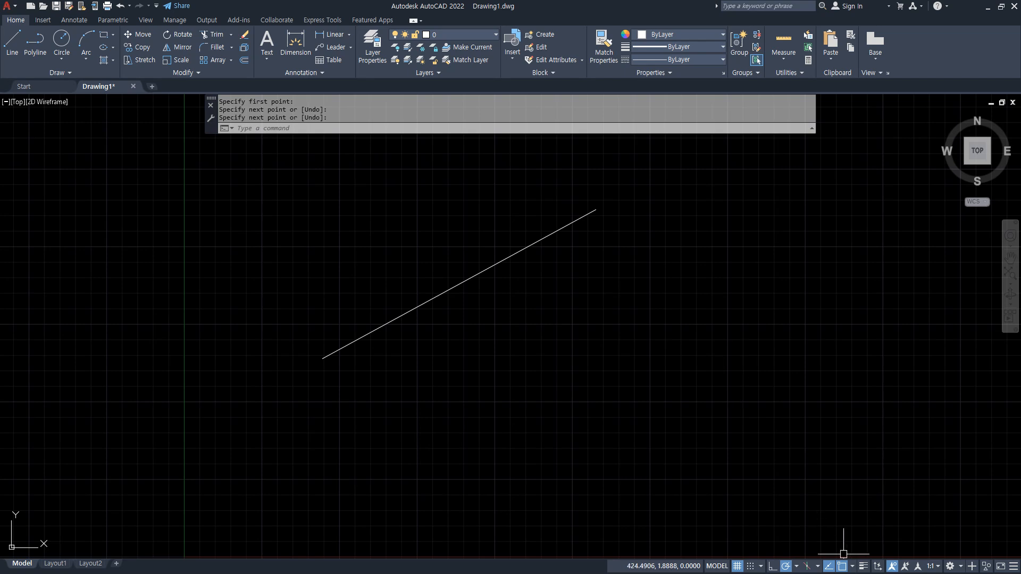
click(863, 567)
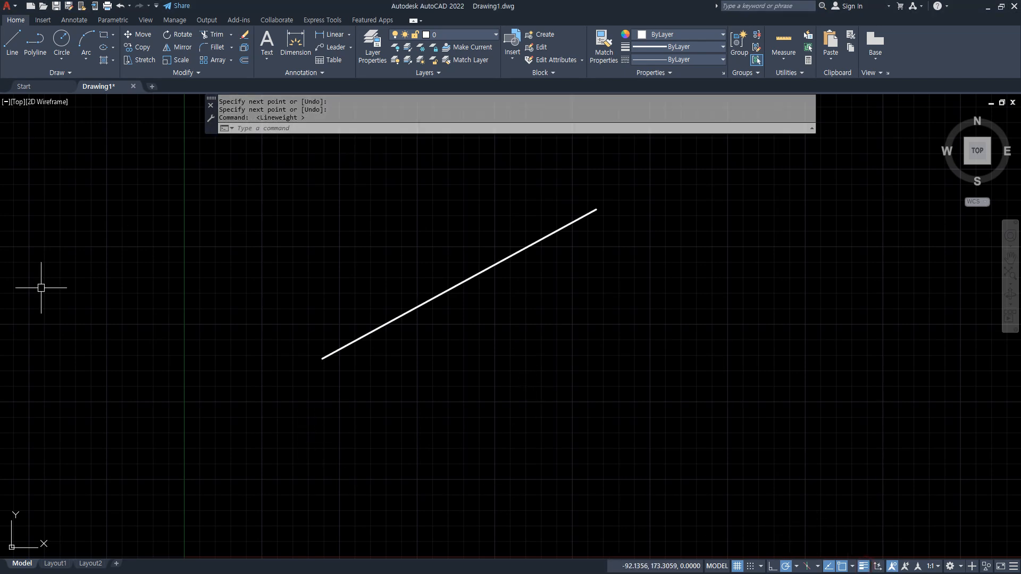
Switch to the Notepad notes and add the alias DI after 거리측정 in the DIst entry
key(alt+Tab)
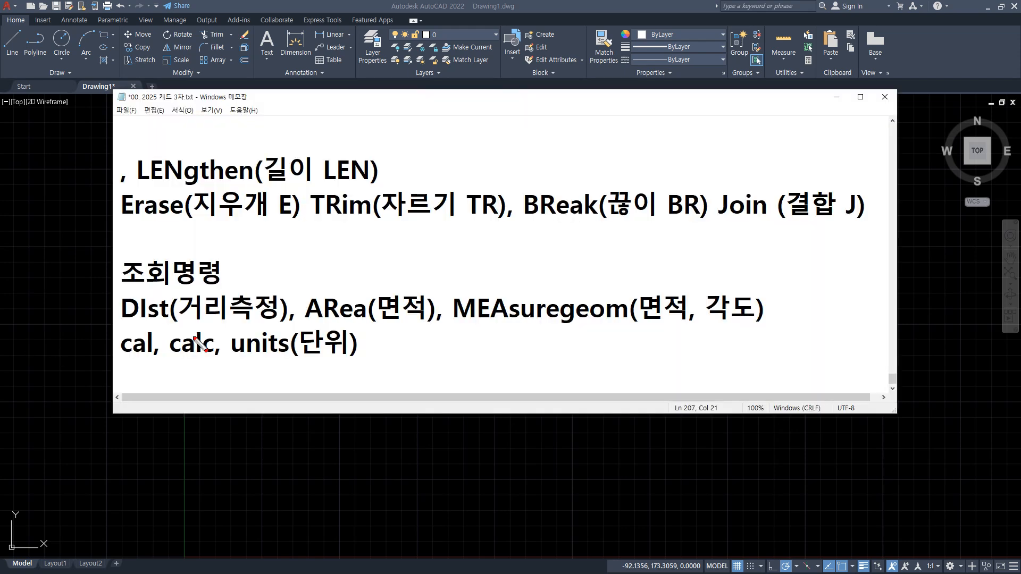
click(263, 314)
text(D)
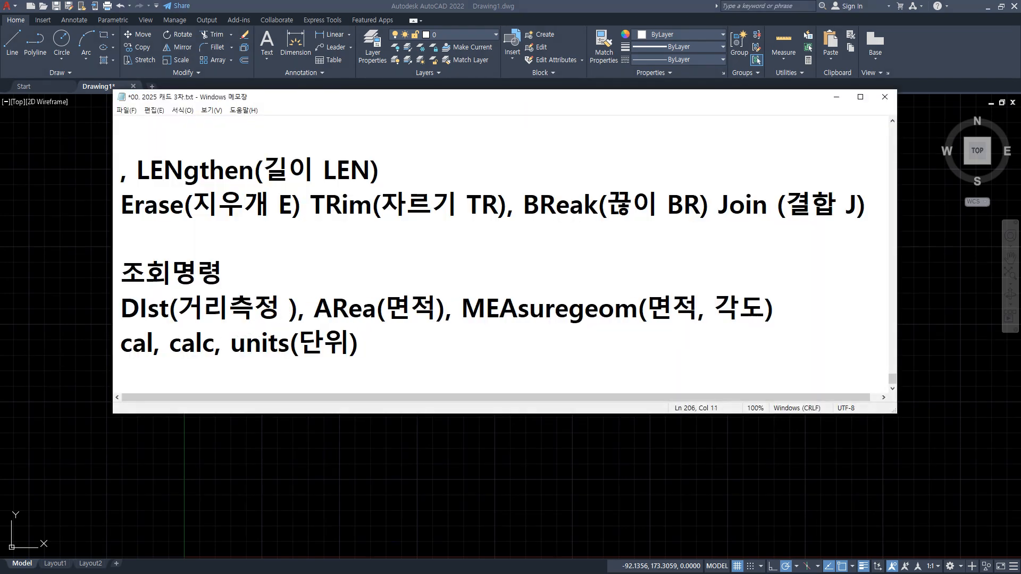
text(I)
Change the ARea command name in the notes to AreA and add the alias AA after 면적
key(Right)
key(Right)
key(Right)
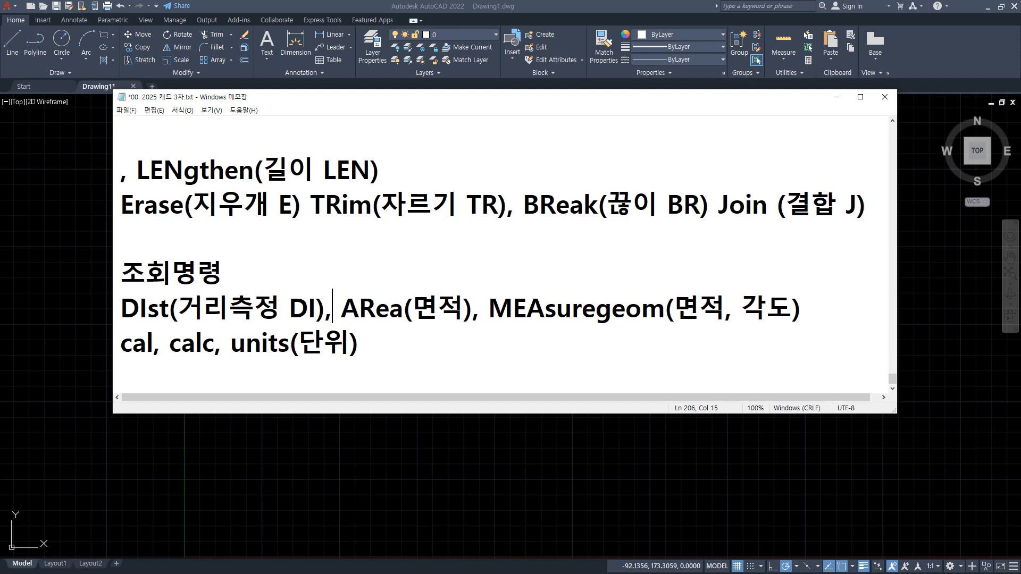
key(Right)
key(Delete)
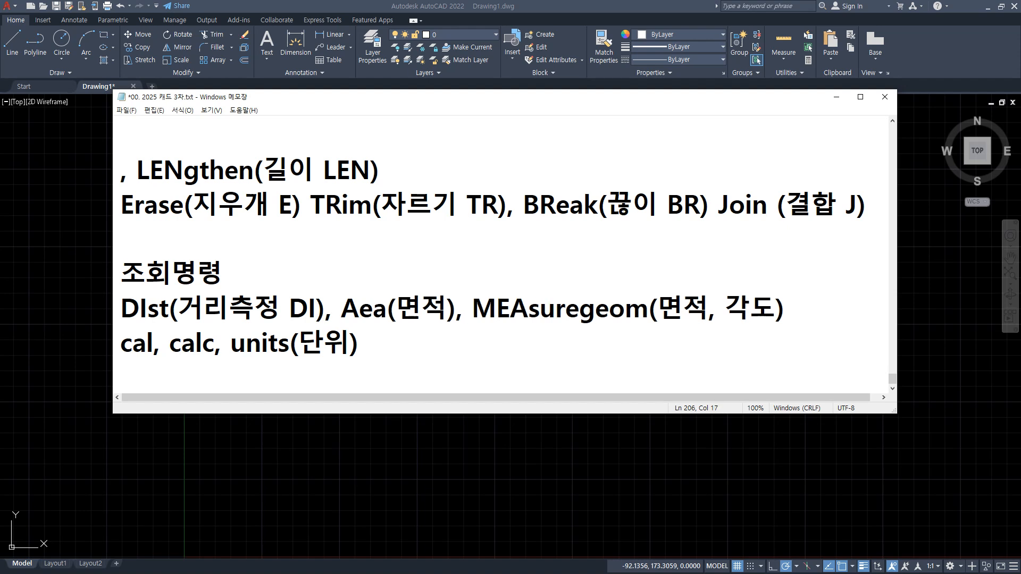
text(r)
key(Right)
key(Delete)
text(A)
key(Right)
key(Right)
key(Right)
text(AA)
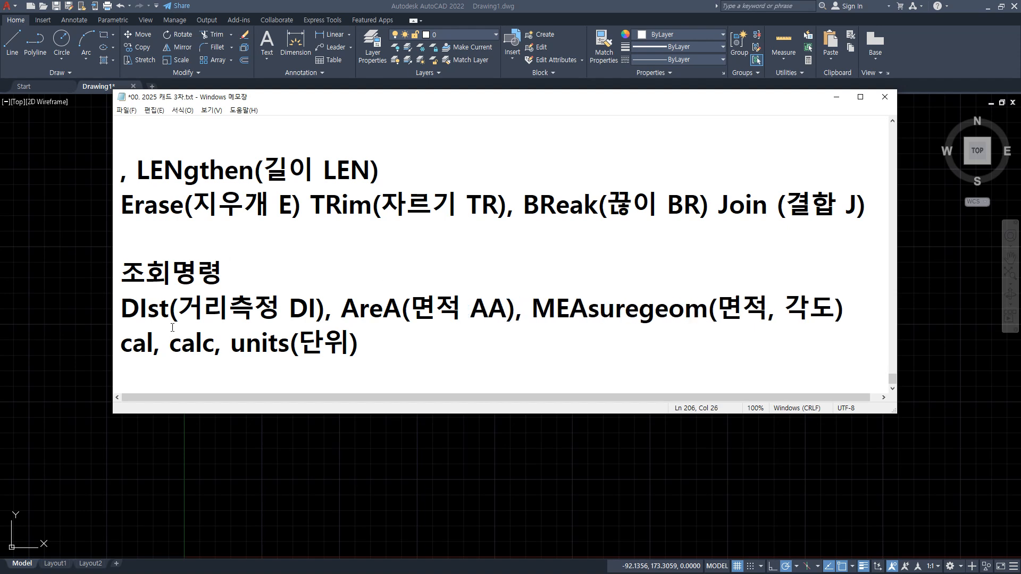
Switch back to AutoCAD and measure the distance from the line's lower-left endpoint to its upper-right endpoint with DIST
drag(168, 312, 140, 312)
click(158, 315)
click(90, 261)
text(DI)
key(Return)
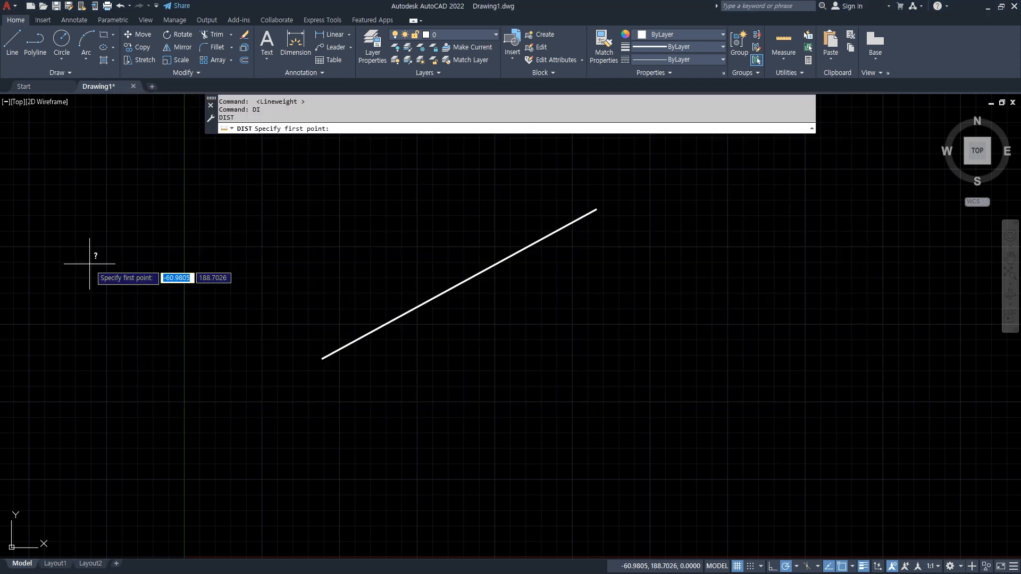
click(322, 358)
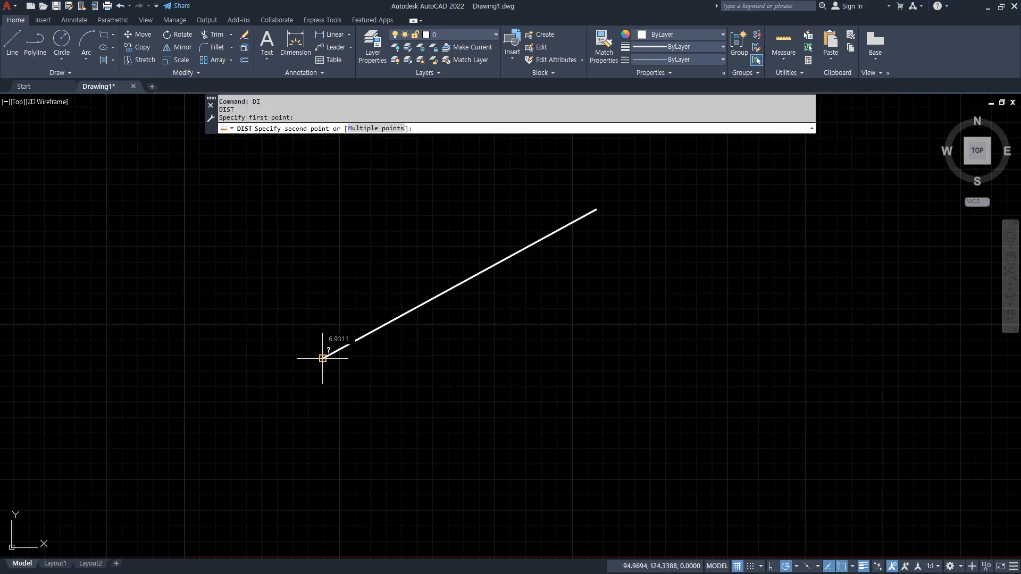
click(596, 209)
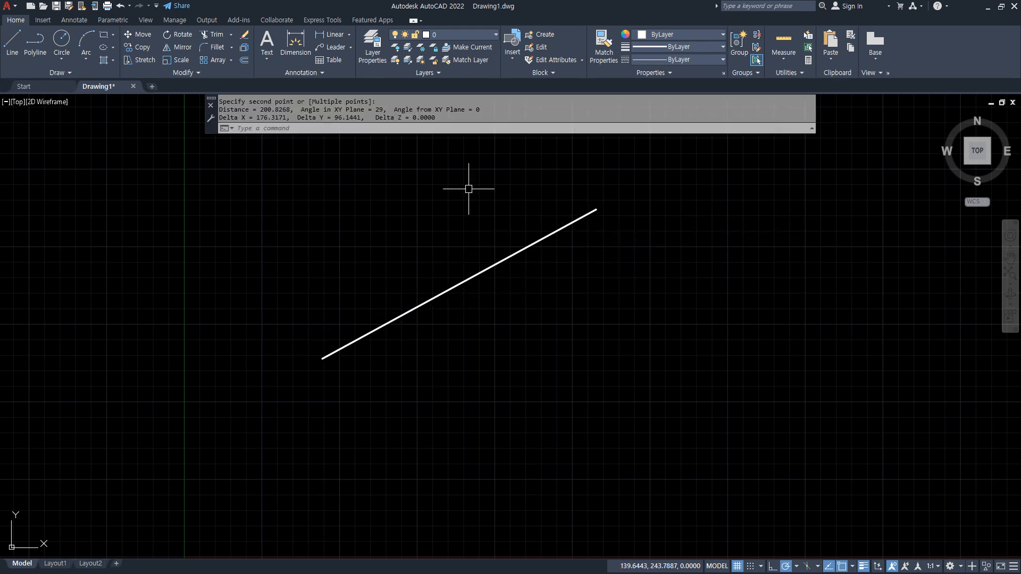
Show the expanded command history to read the distance measurement, and hide it again
key(F2)
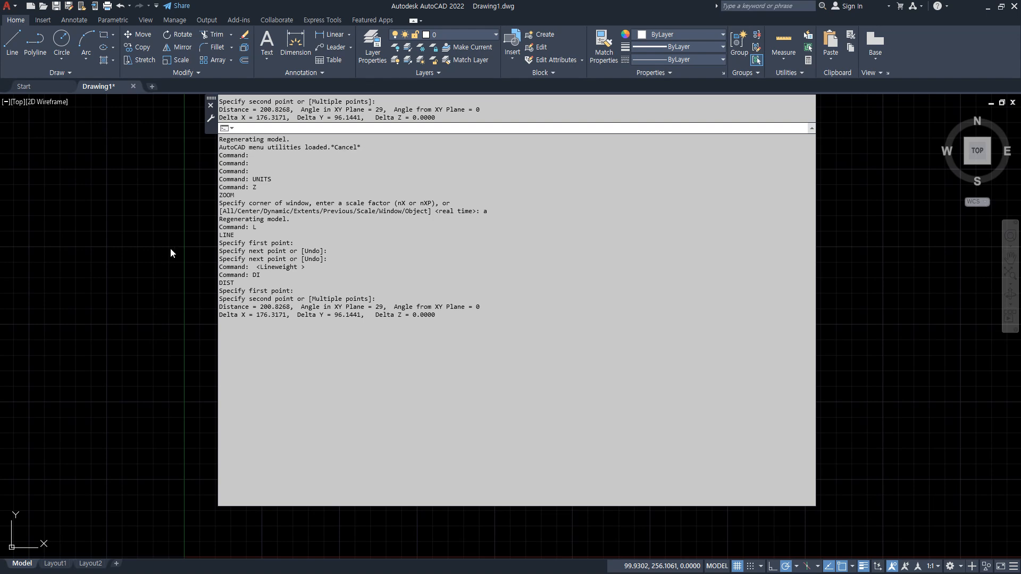
key(F2)
key(F2)
key(F2)
key(F2)
key(F2)
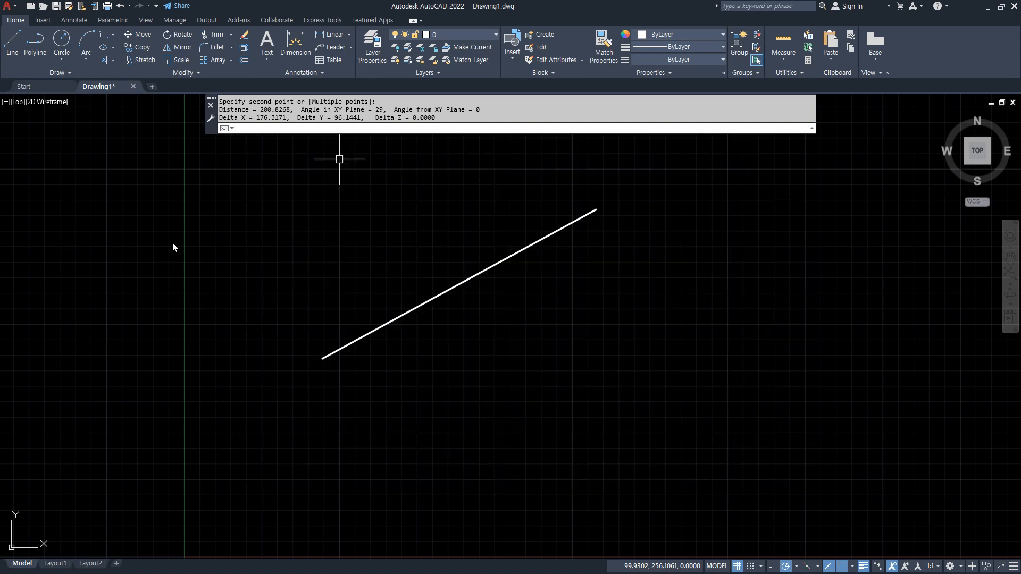
Measure the same line in reverse with DIST, from its upper-right endpoint to its lower-left endpoint
text(di)
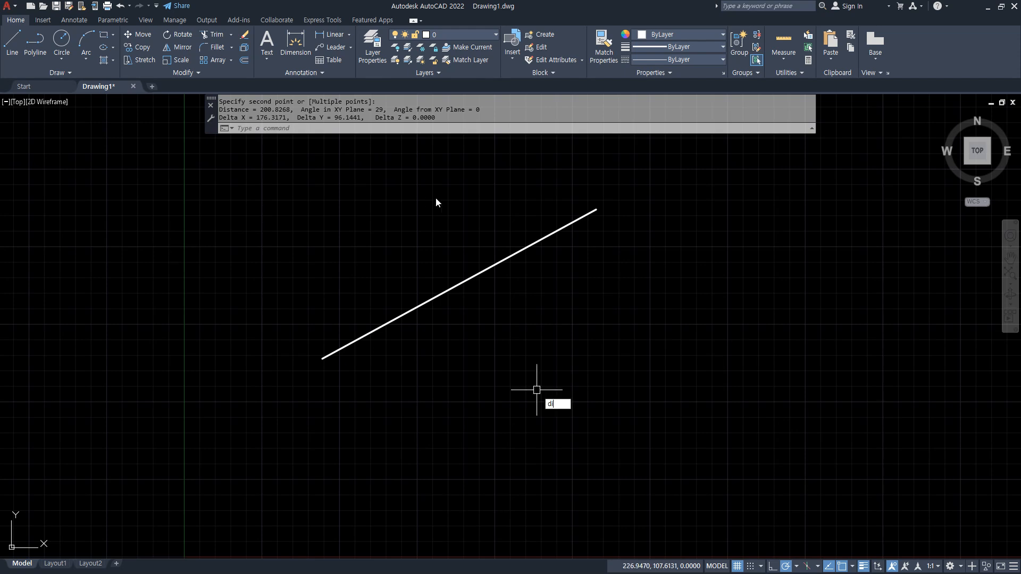
key(Return)
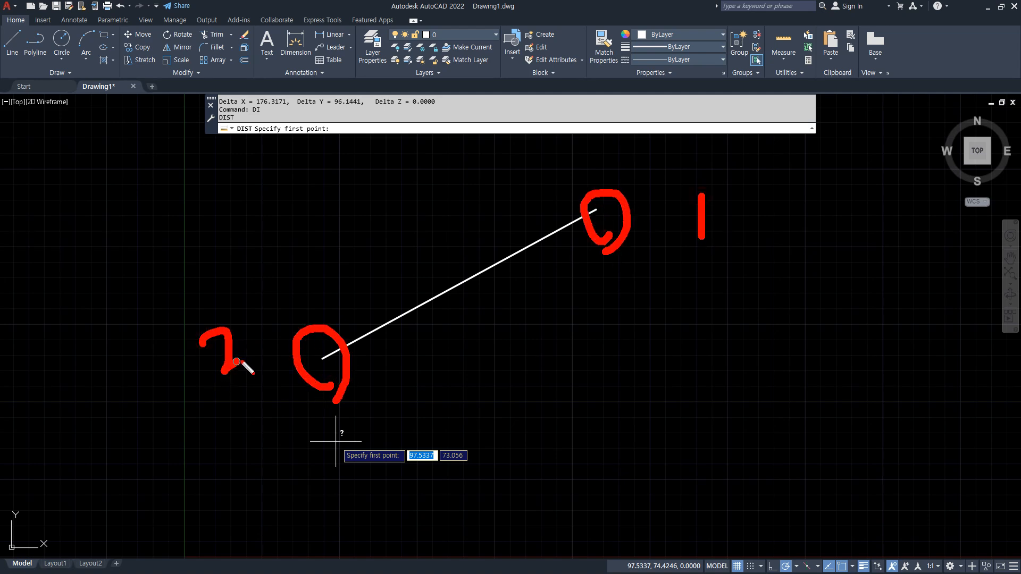
click(596, 210)
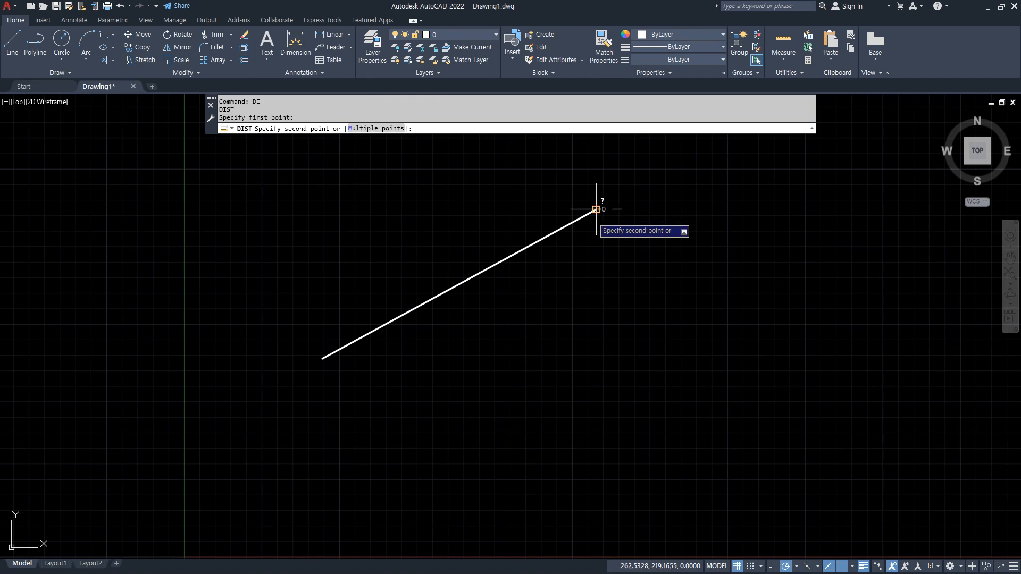
click(323, 359)
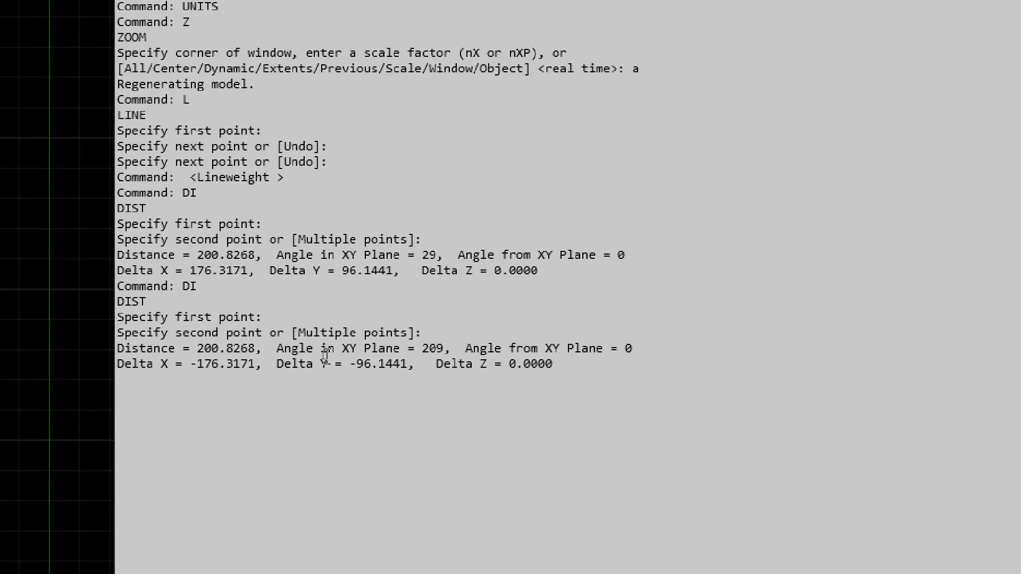
Compare the distance and the angle in the XY plane of the two measurements in the command history
drag(162, 177, 275, 187)
drag(164, 369, 270, 369)
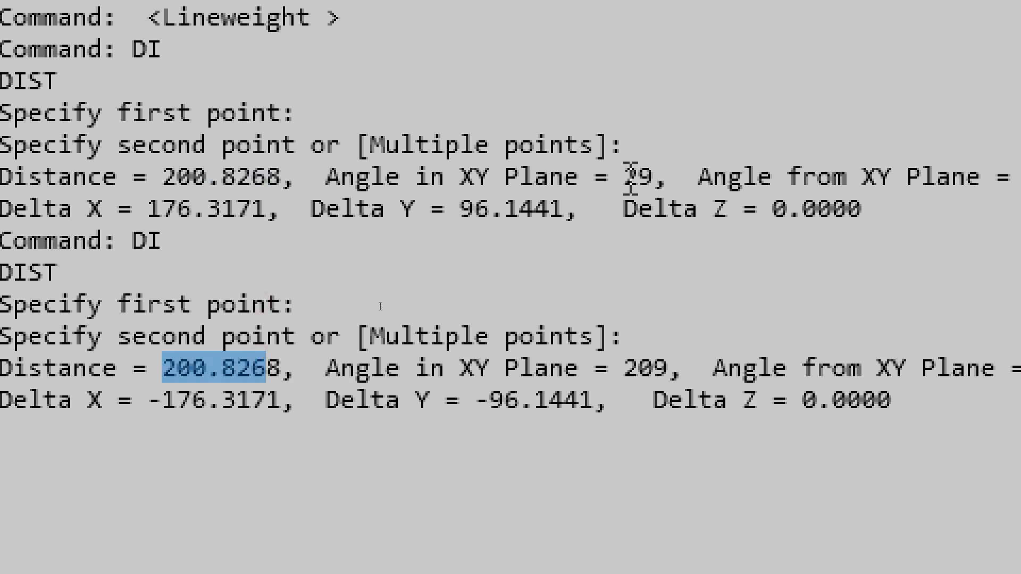
drag(653, 177, 325, 173)
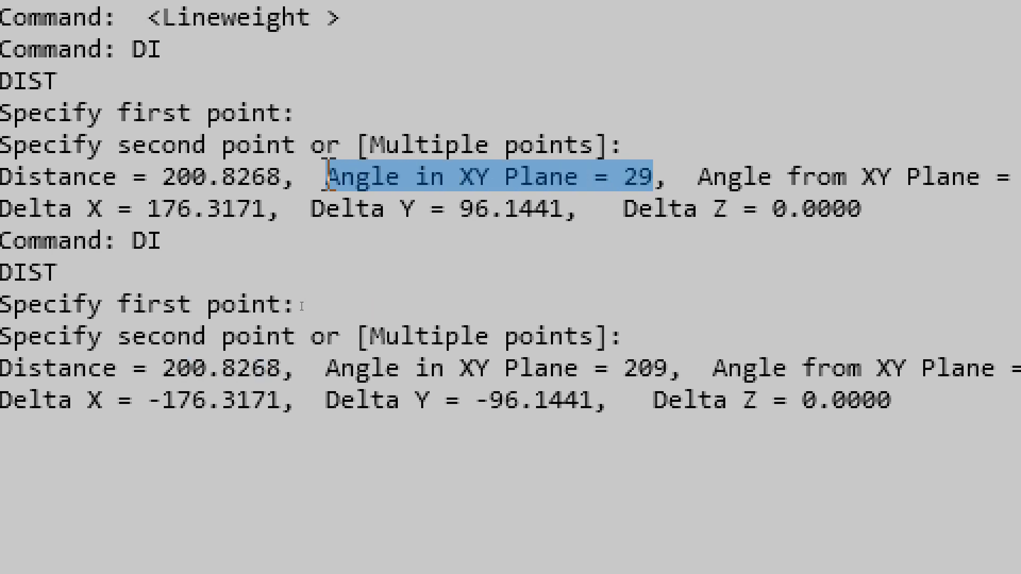
drag(326, 370, 671, 367)
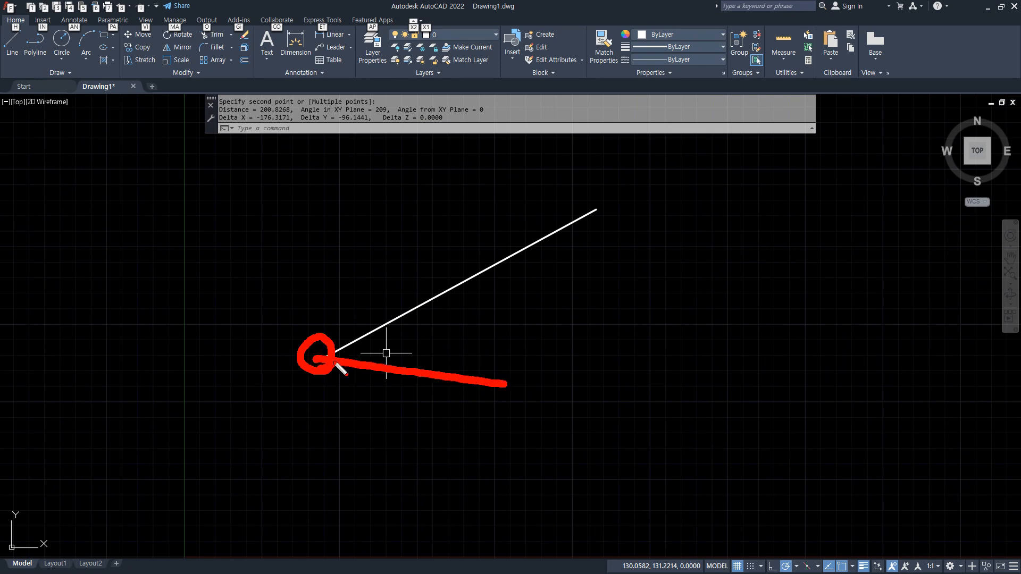
mouse_move(465, 357)
mouse_down()
mouse_move(543, 356)
mouse_move(531, 370)
mouse_up()
mouse_move(455, 334)
mouse_down()
mouse_move(439, 301)
mouse_move(457, 308)
mouse_up()
mouse_move(599, 218)
mouse_down()
mouse_move(611, 230)
mouse_move(783, 220)
mouse_move(764, 227)
mouse_up()
mouse_move(673, 195)
mouse_down()
mouse_move(674, 209)
mouse_move(532, 224)
mouse_up()
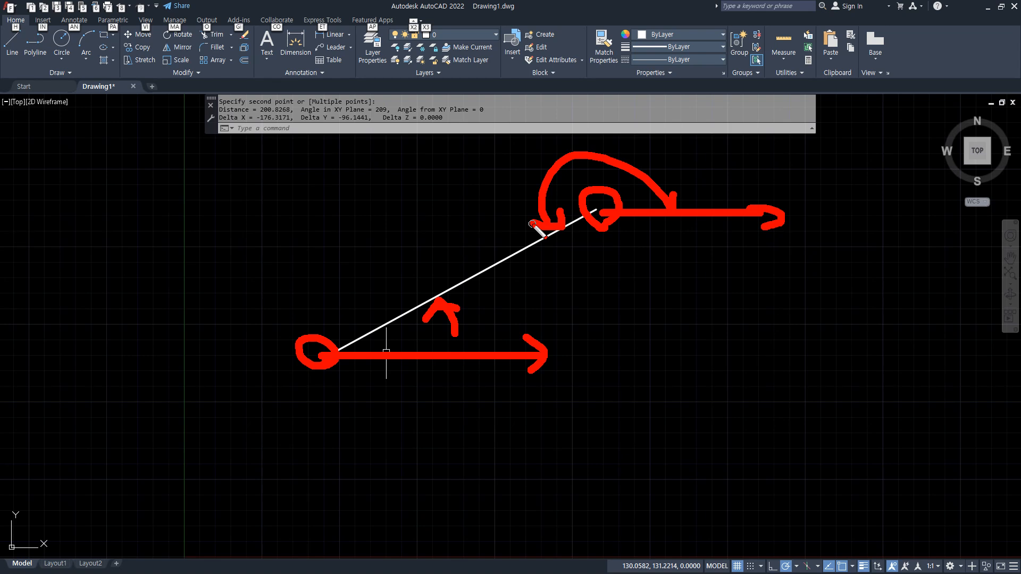
key(Escape)
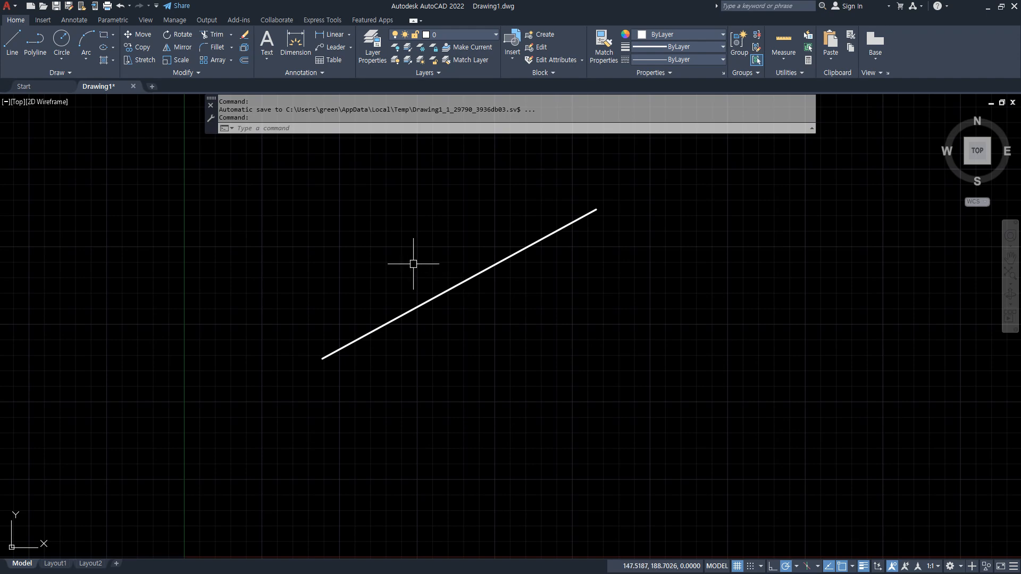
Reopen the command history, review the XY-plane angles of both measurements and the first distance, and close it
key(F2)
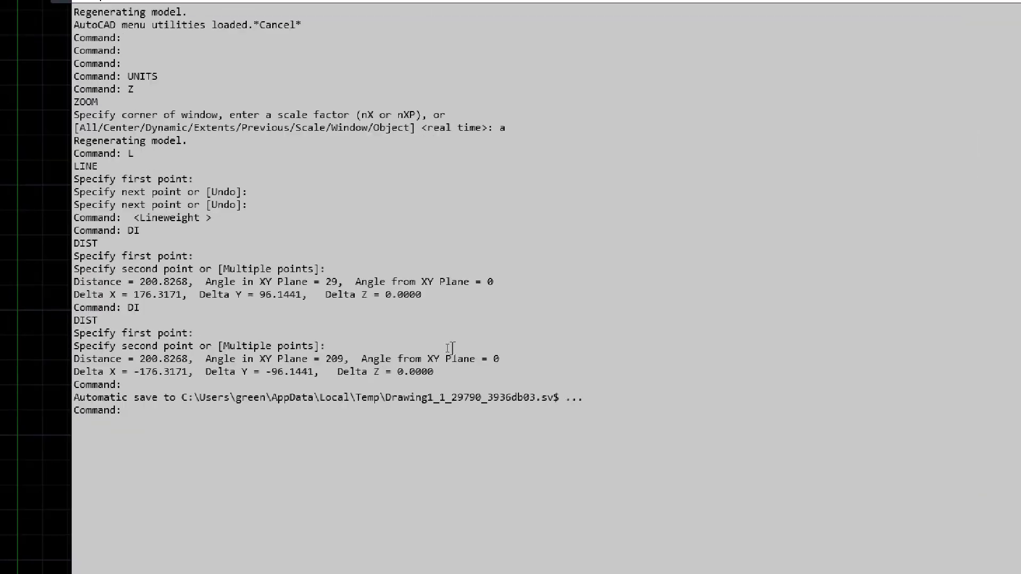
drag(248, 219, 296, 217)
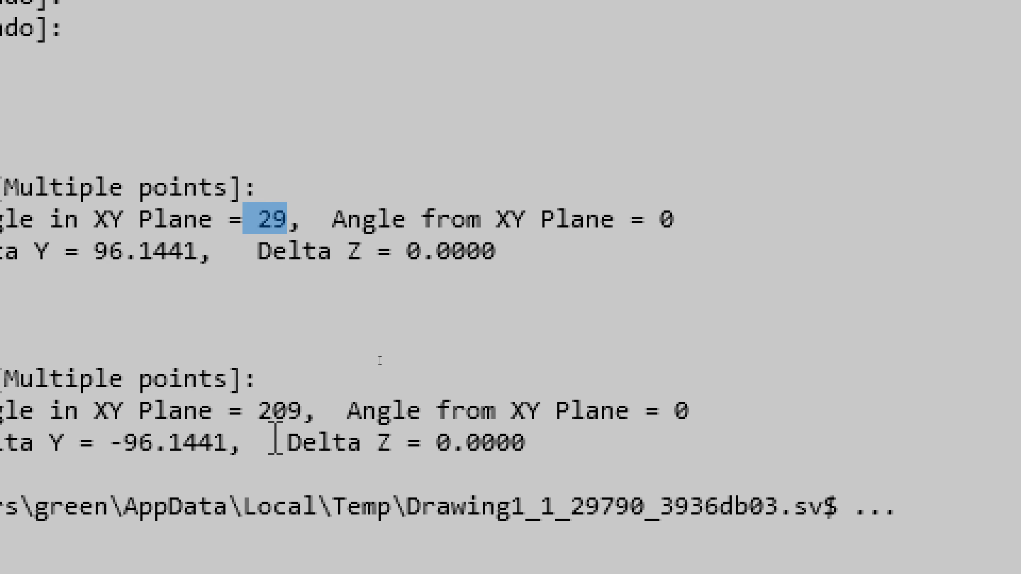
click(260, 404)
drag(260, 404, 313, 401)
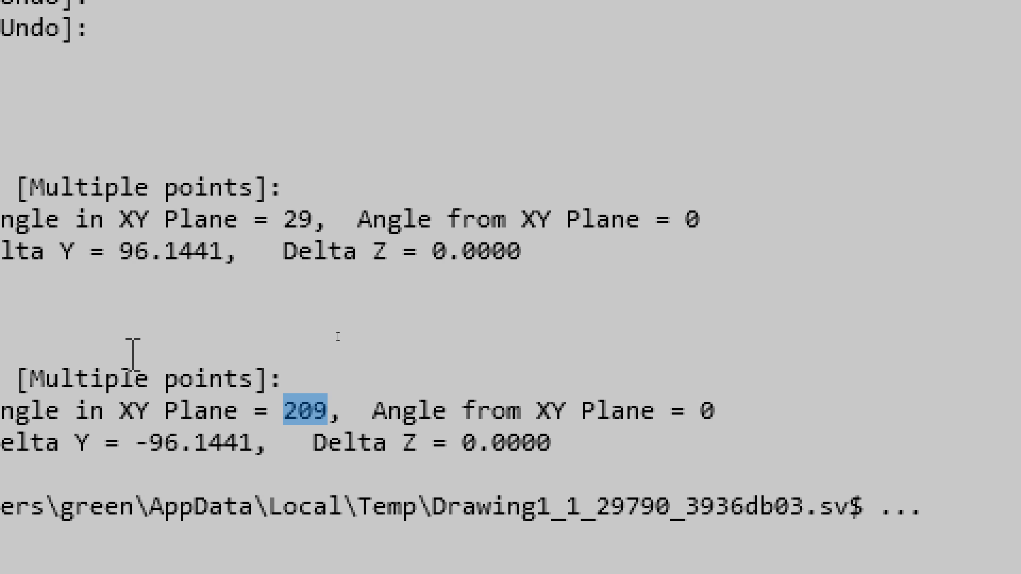
click(260, 305)
drag(130, 218, 259, 218)
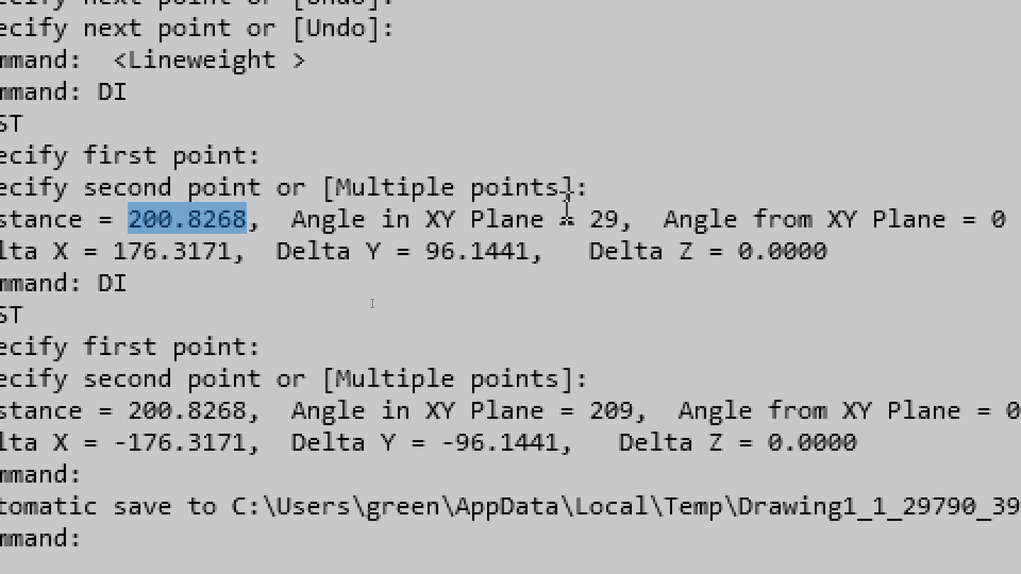
drag(590, 218, 638, 218)
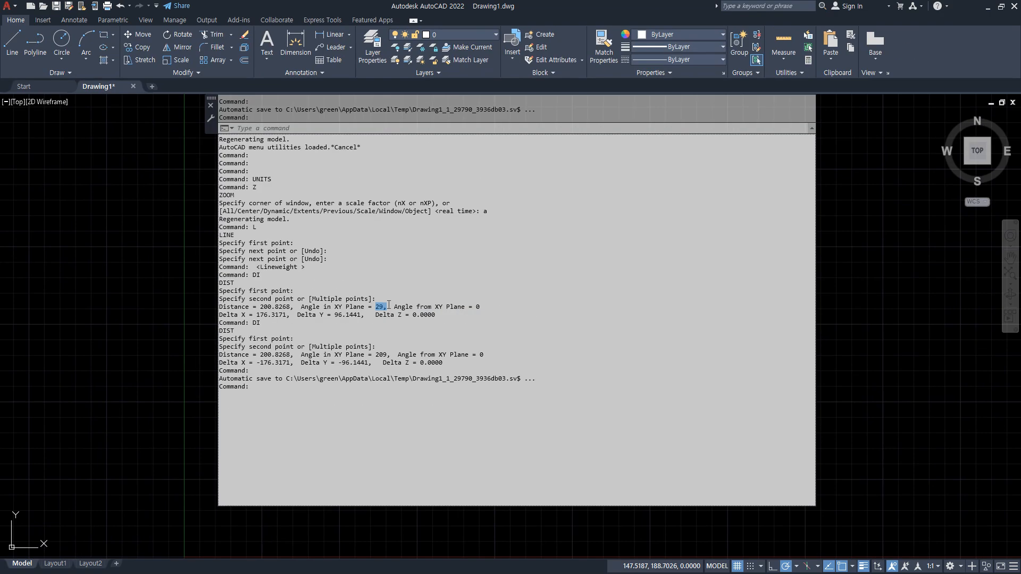
key(F2)
Set the drawing units' angle precision to two decimal places (0.00)
text(units)
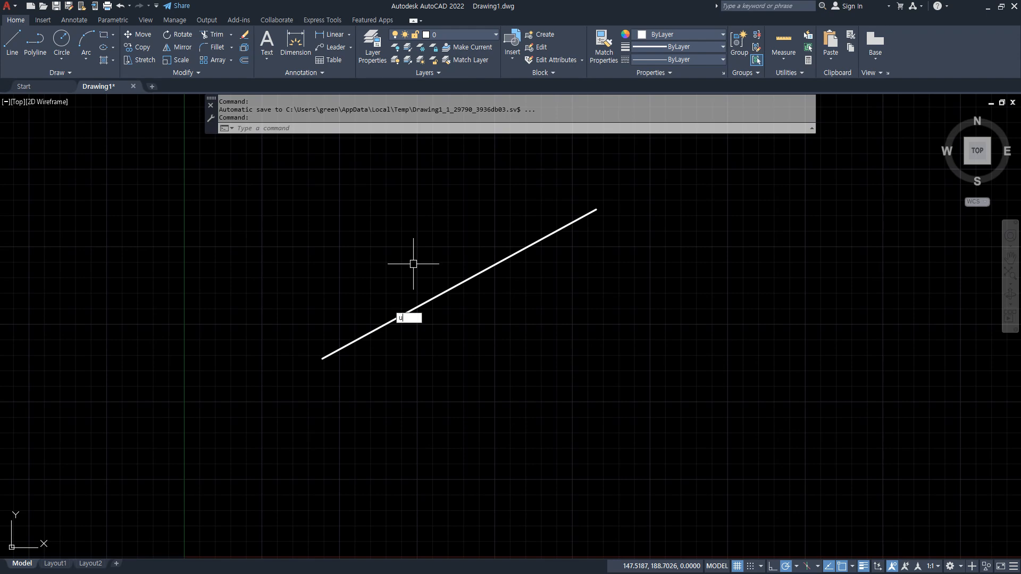
key(Return)
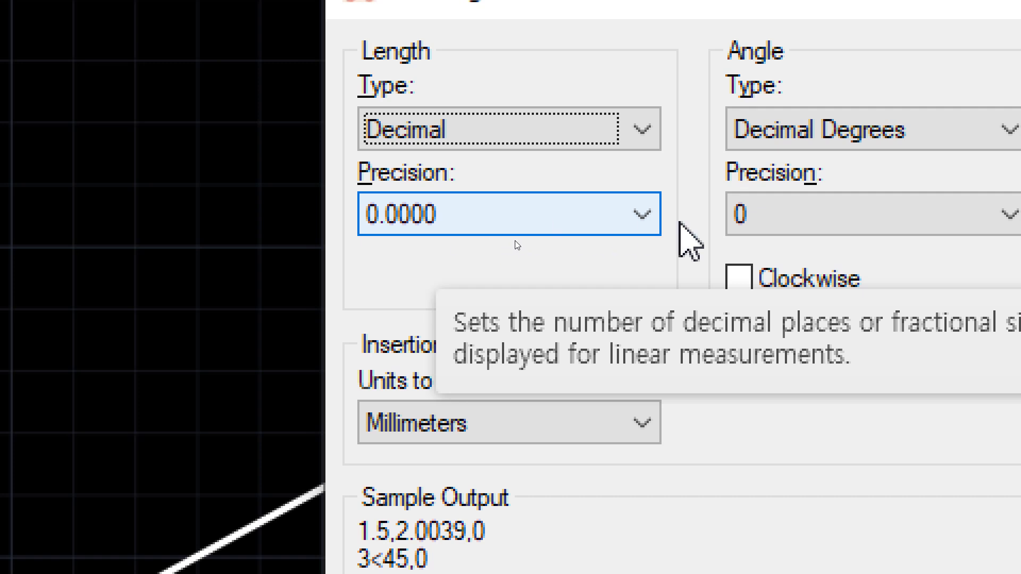
click(955, 217)
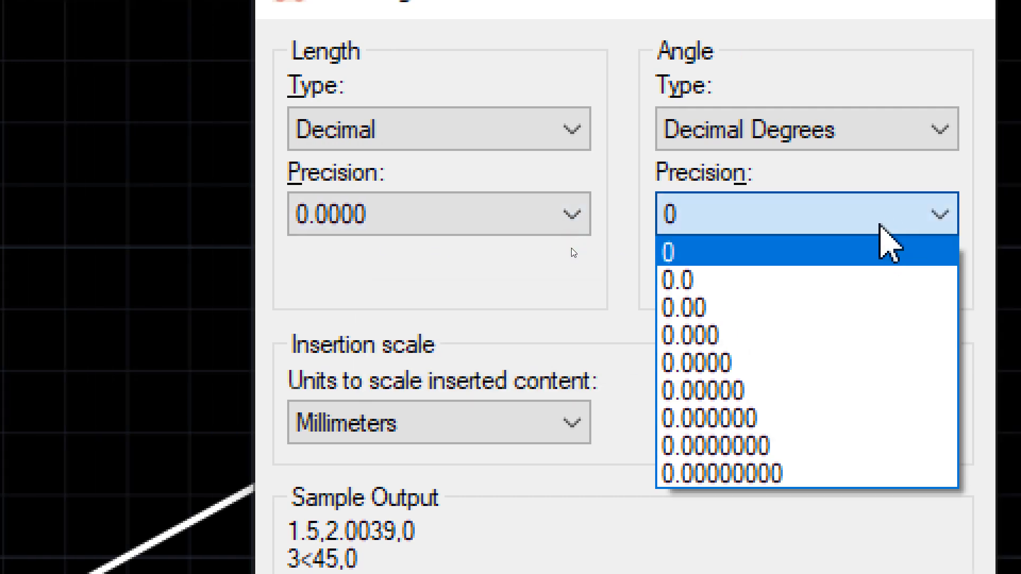
click(853, 307)
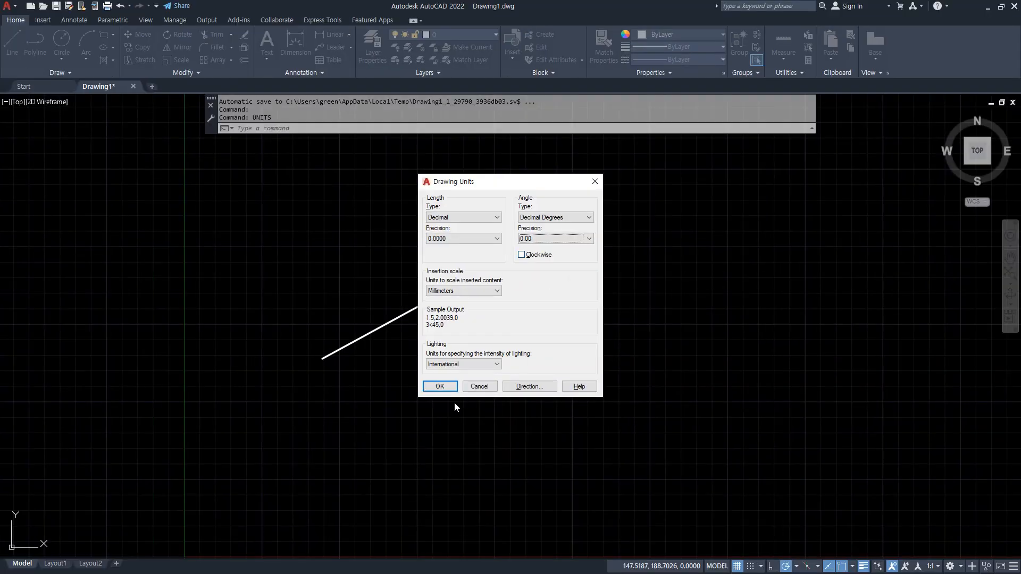
click(441, 385)
Measure the line with DIST from its lower-left to its upper-right endpoint and review the XY-plane angle in the command history
text(di)
key(Return)
click(323, 357)
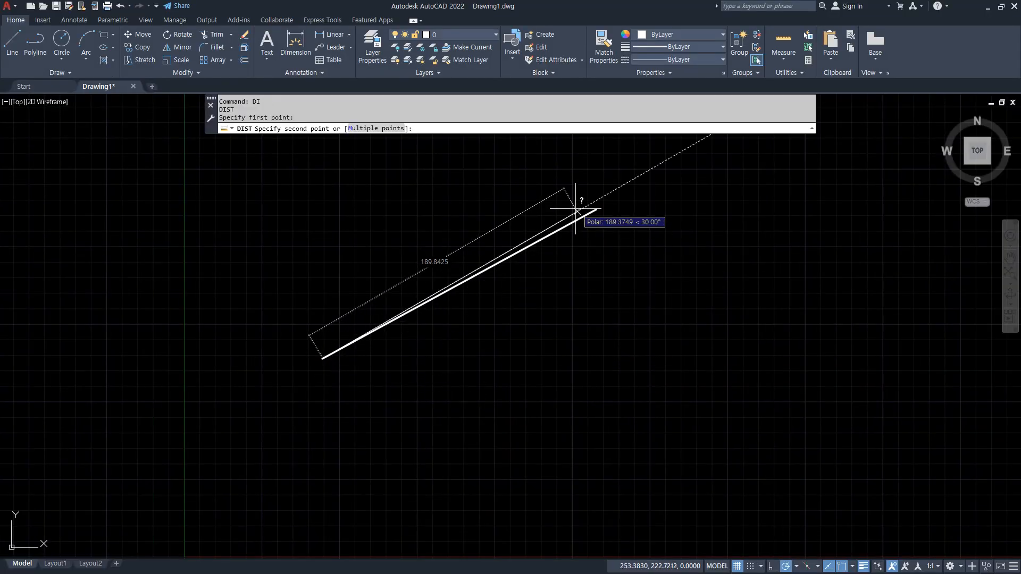
click(594, 209)
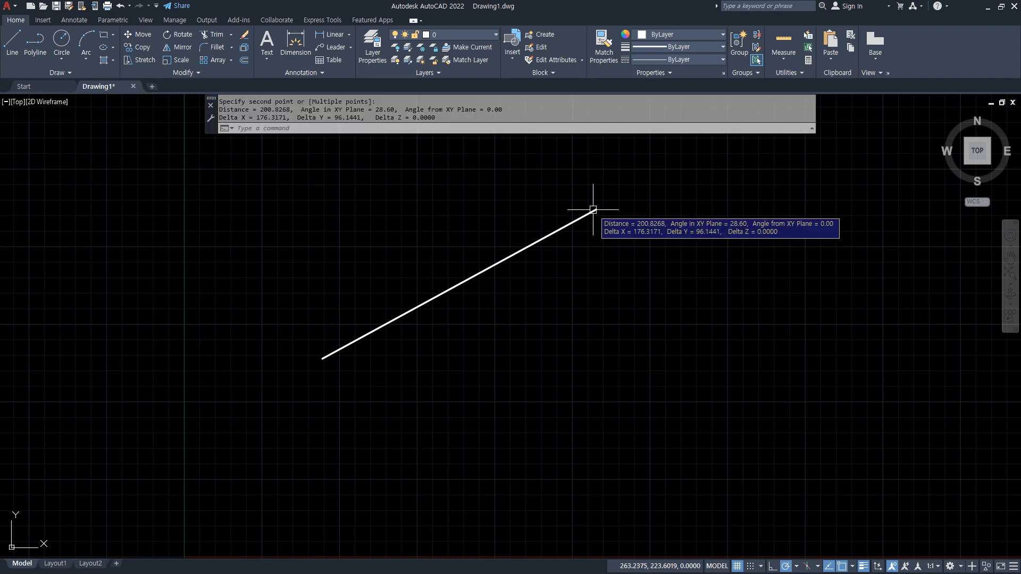
key(F2)
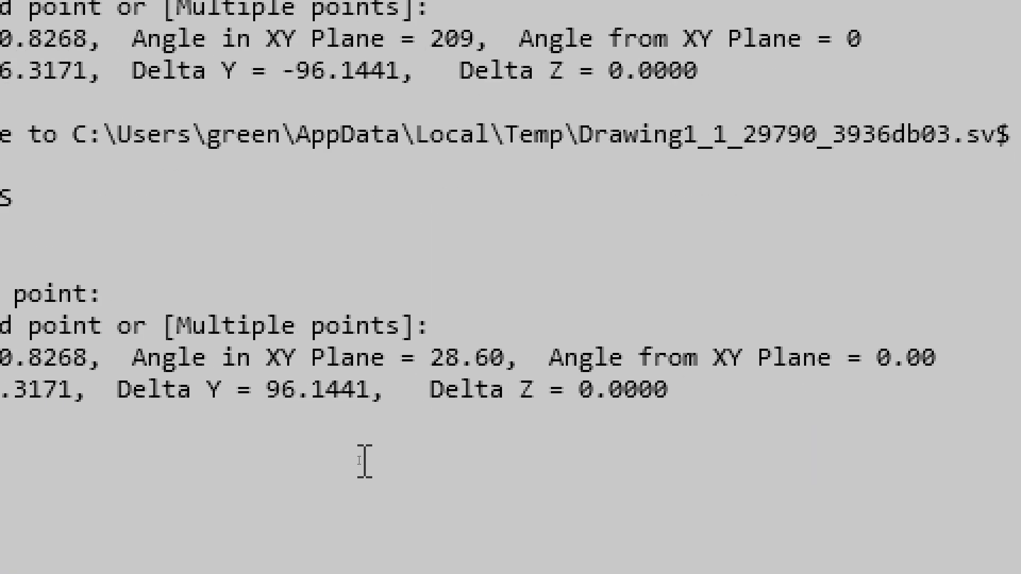
drag(134, 357, 546, 372)
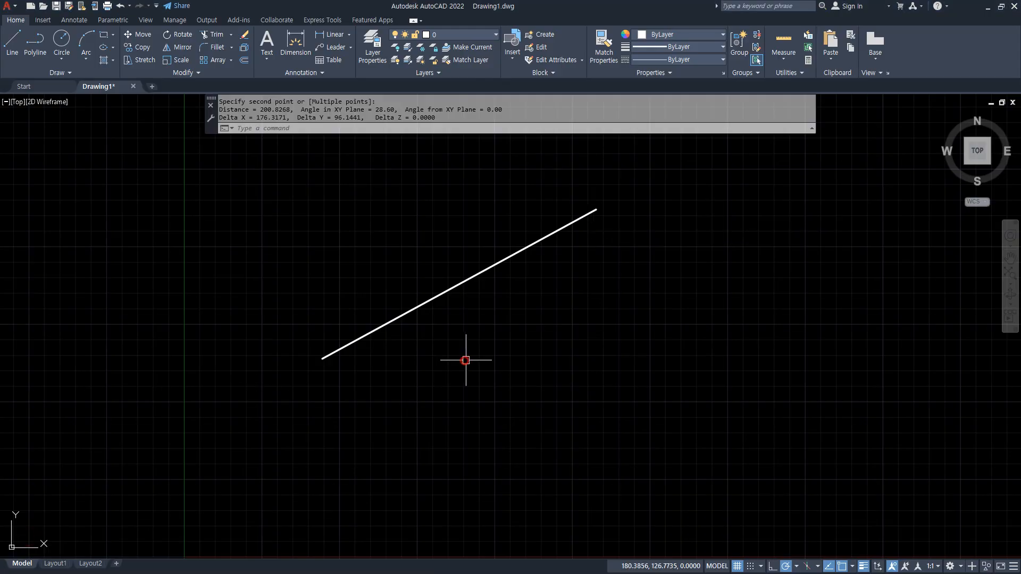
Erase the diagonal line
click(633, 349)
click(416, 237)
text(e)
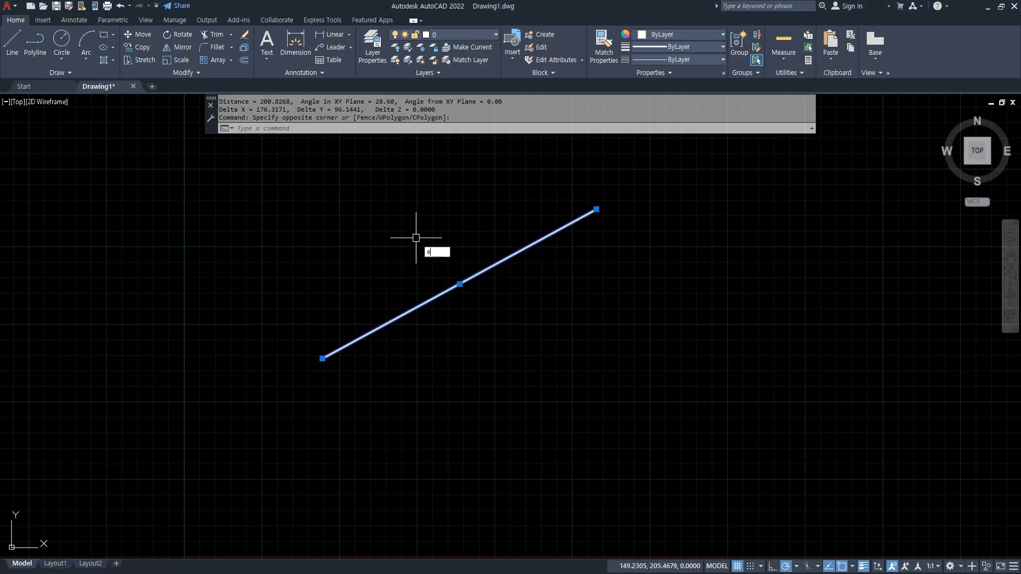
key(space)
Draw a 1000 by 1000 square with RECTANG, up and to the right of the origin
text(z)
key(space)
text(a)
key(space)
scroll(399, 324, down, 8)
middle_drag(473, 312, 391, 347)
text(rec)
key(space)
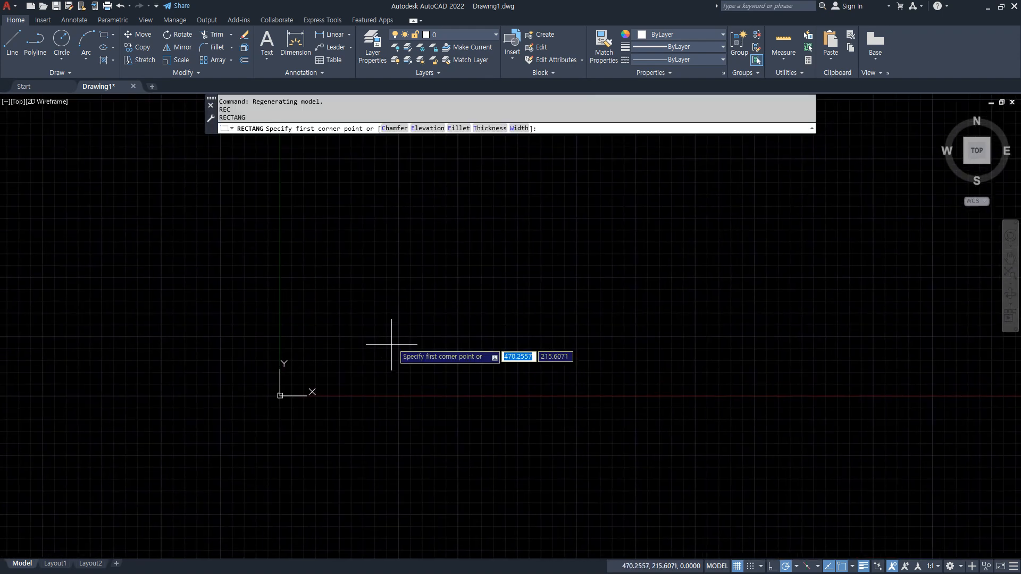
click(388, 296)
text(@10)
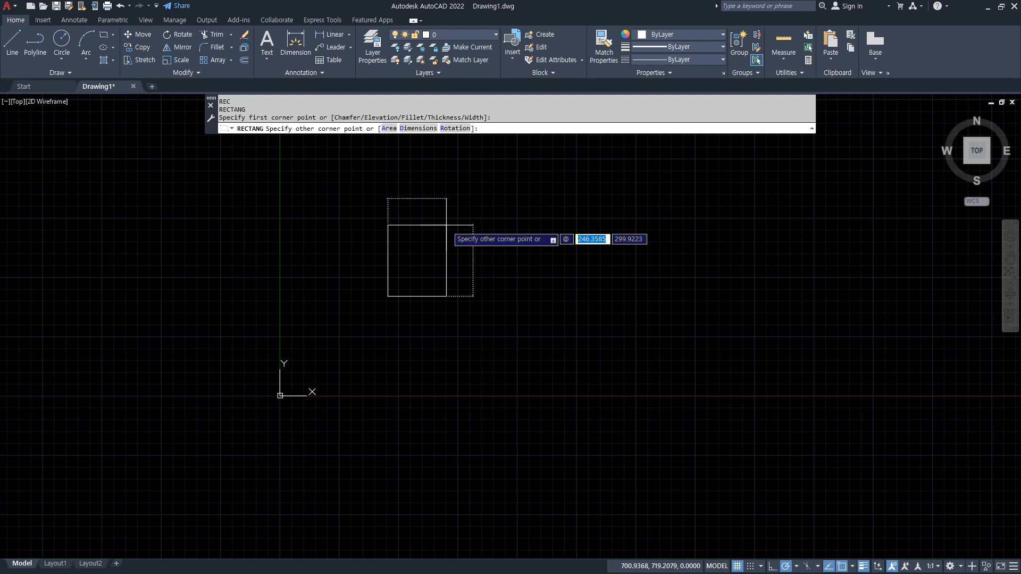
text(000)
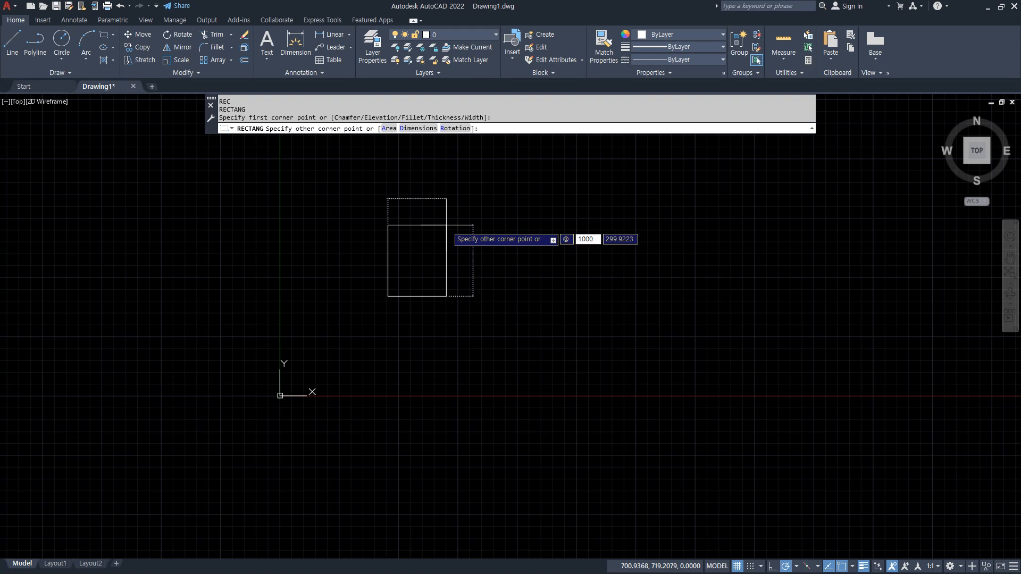
key(Tab)
text(1000)
key(Return)
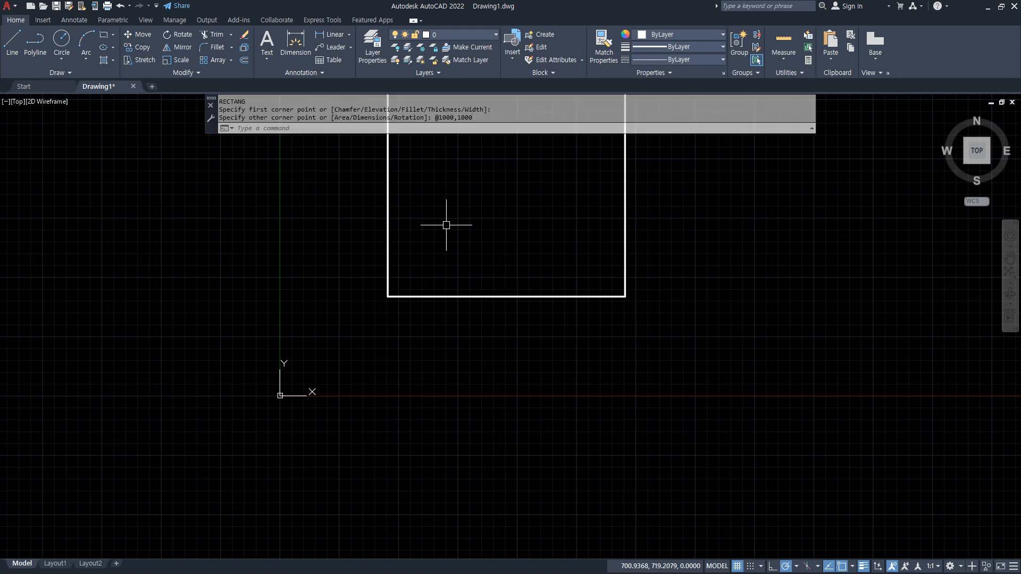
Draw a circle of radius 500 to the right of the square
middle_drag(483, 198, 294, 303)
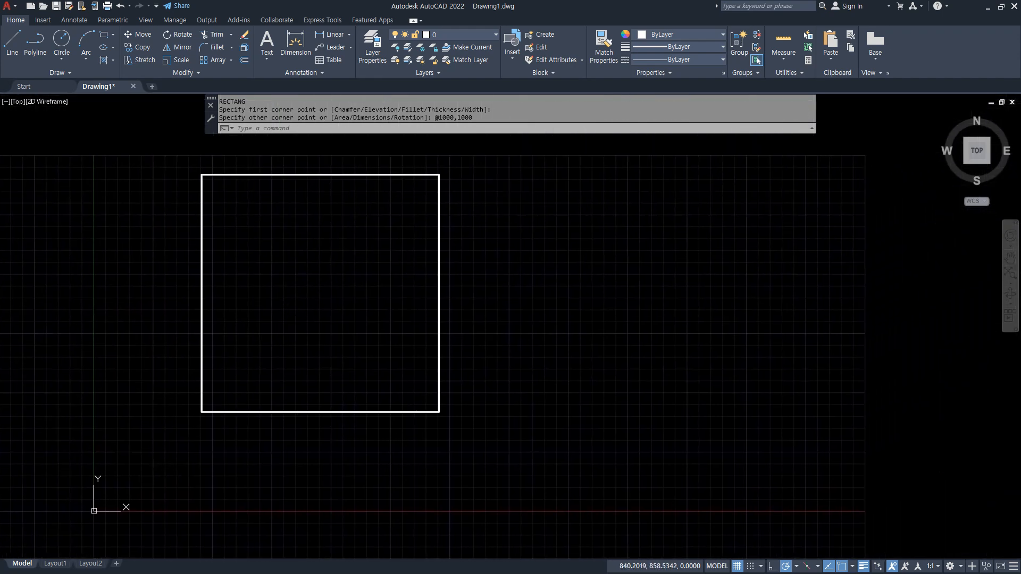
text(c)
key(Return)
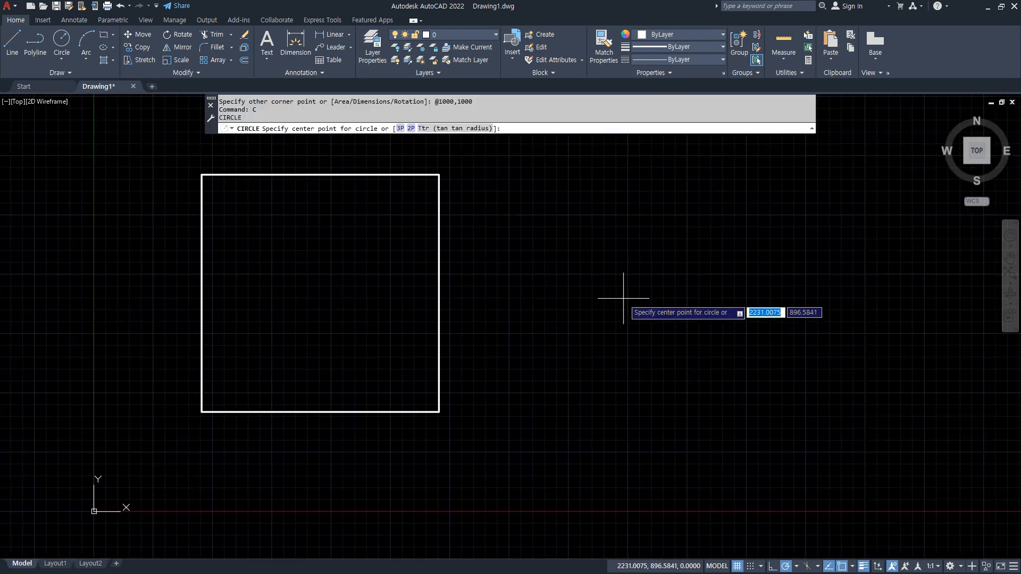
click(623, 298)
text(500)
key(Return)
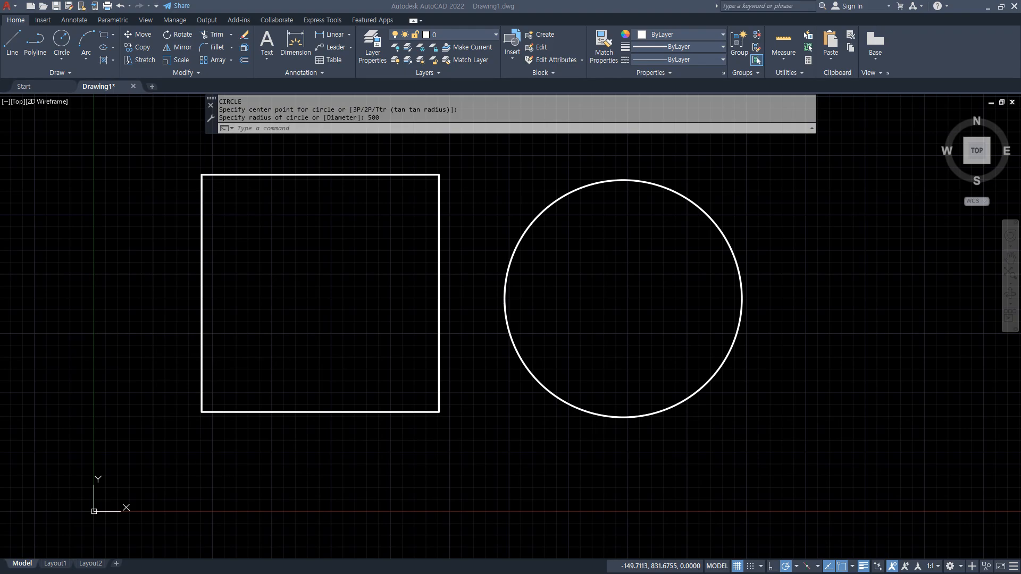
Switch to the Notepad notes, review the AREA command and its alias AA, and return to AutoCAD
key(alt+Tab)
drag(334, 320, 510, 323)
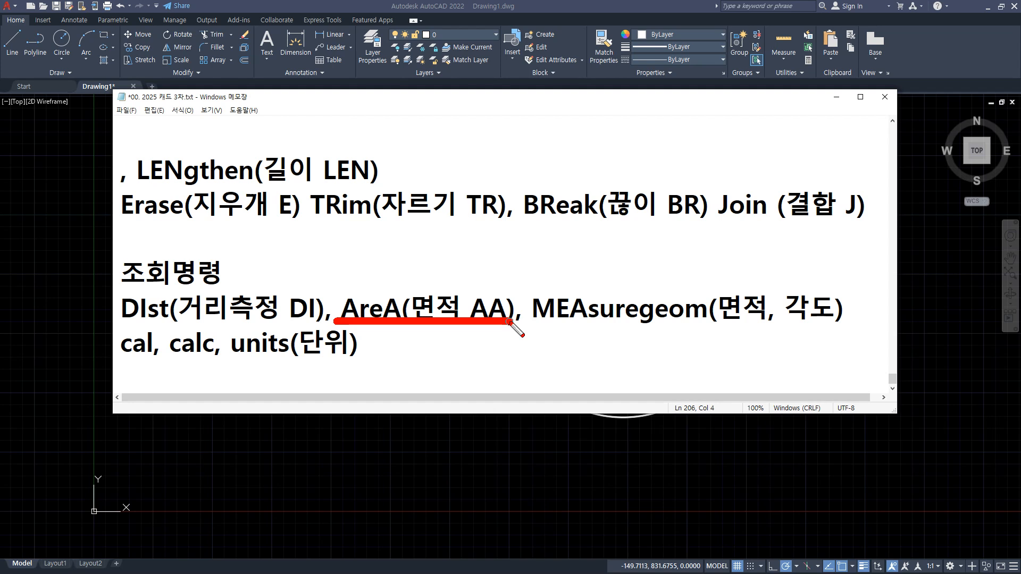
mouse_move(518, 326)
mouse_down()
mouse_move(452, 326)
mouse_move(483, 337)
mouse_up()
key(Escape)
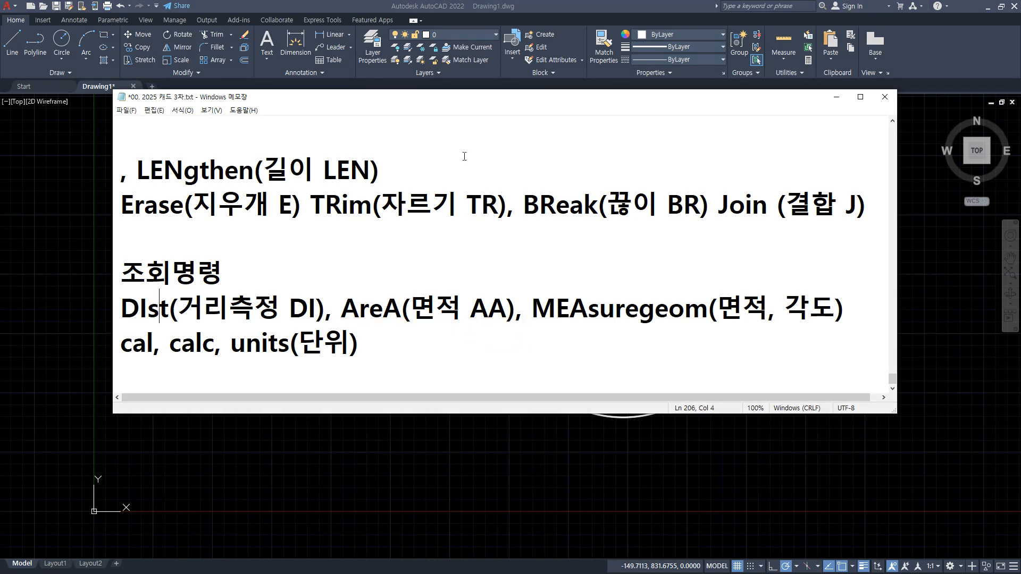
key(alt+Tab)
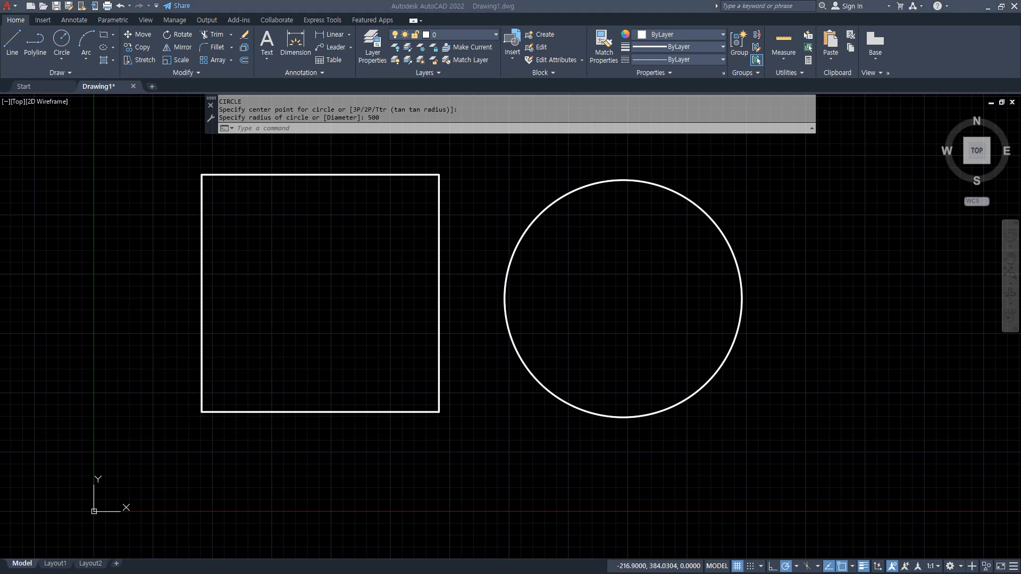
Switch to the Notepad notes and add the heading "면적계산 법" below the inquiry commands, separated by a blank line
key(alt+Tab)
click(514, 313)
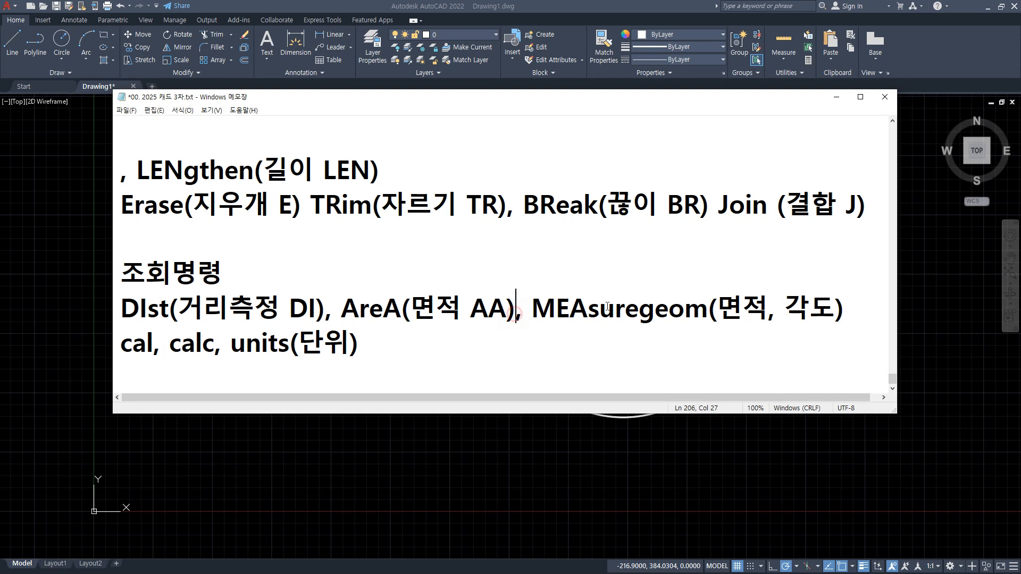
key(End)
key(Return)
key(BackSpace)
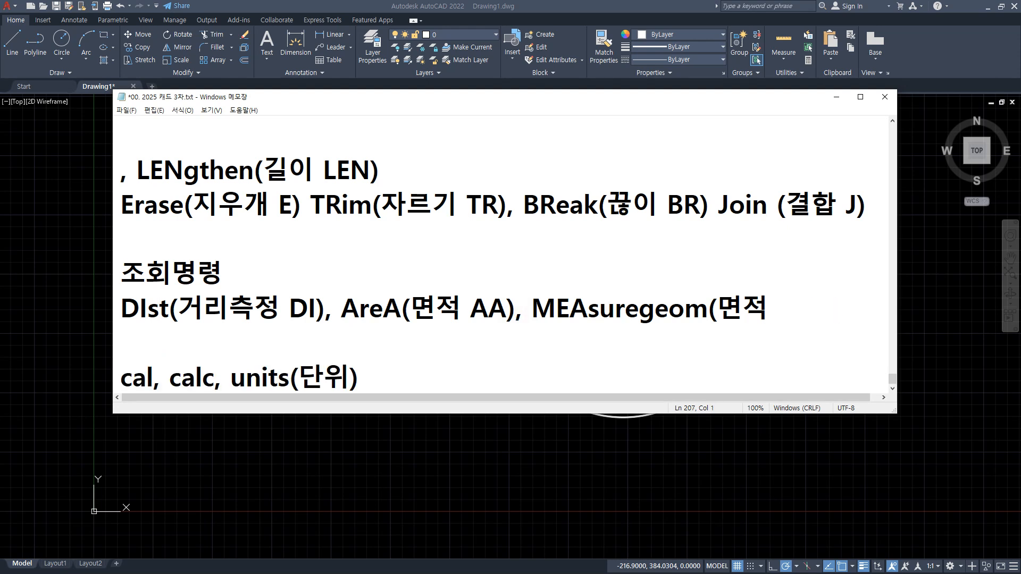
key(Down)
key(Return)
key(Return)
text(면)
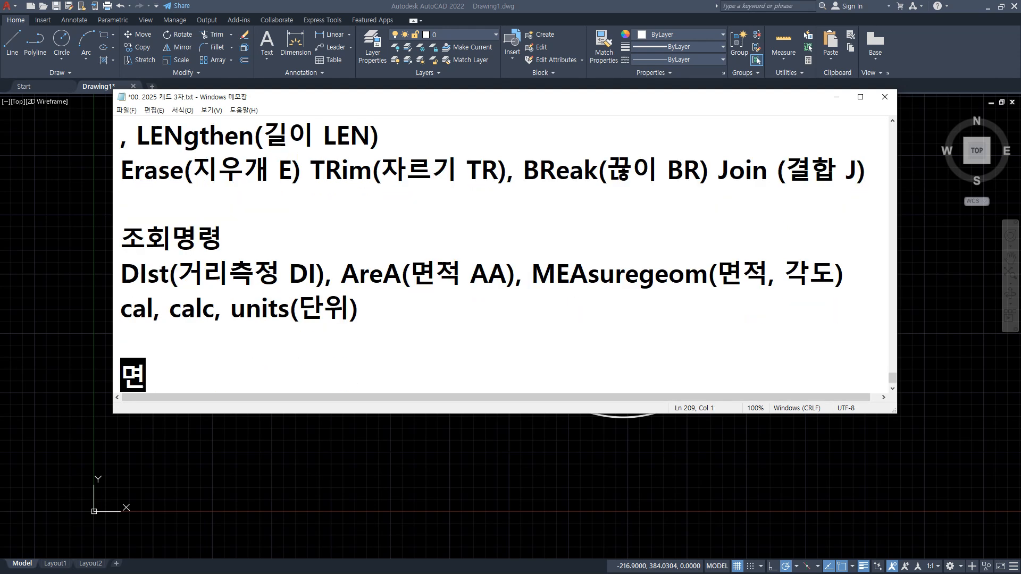
text(적계사ㄴ 법)
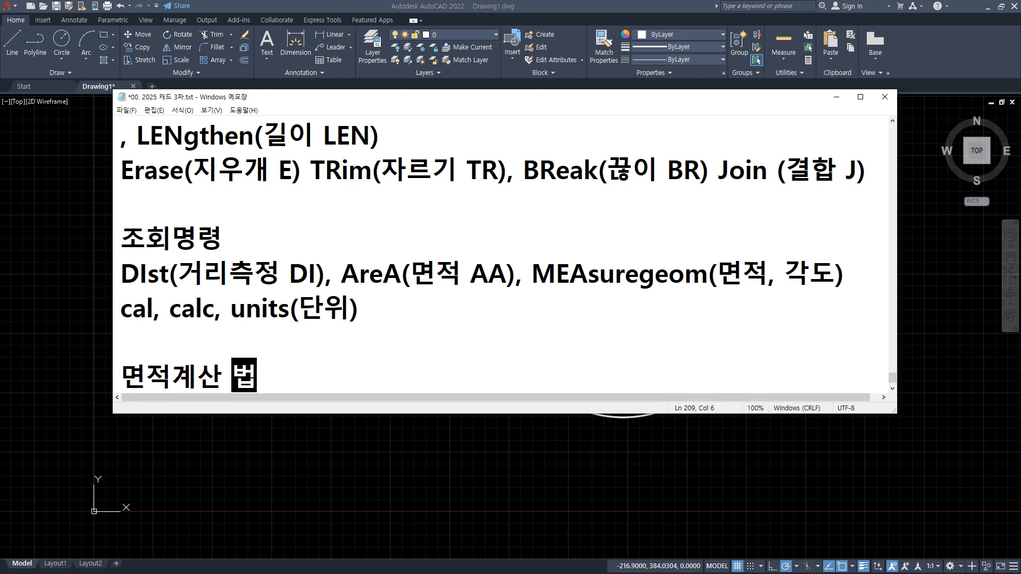
List two methods under the heading: "1. 점(포인트)" and "2. 객체(Object)클릭 - 폴리선 - 닫힌도형"
key(Return)
text(1. 점(포인트)
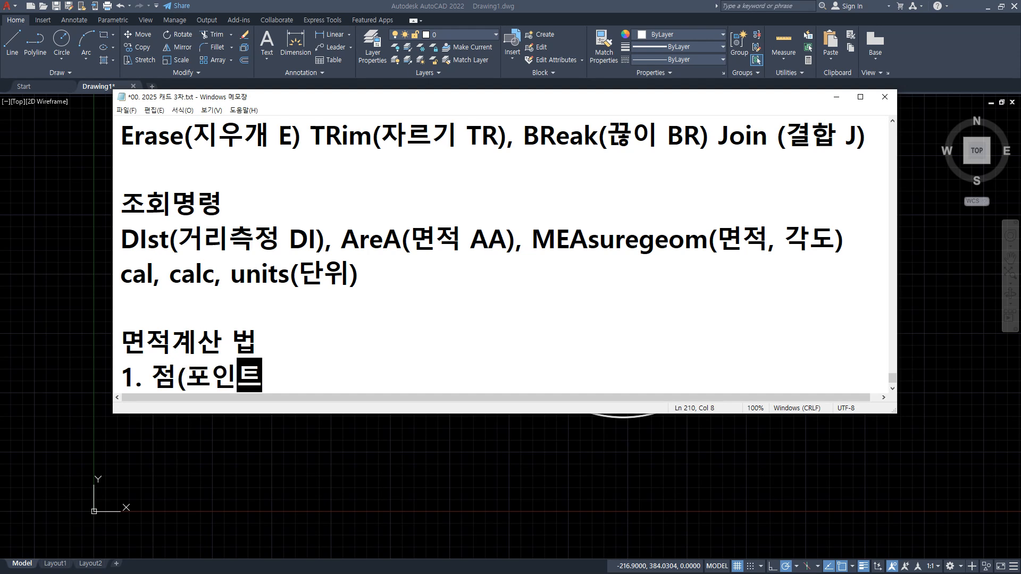
text())
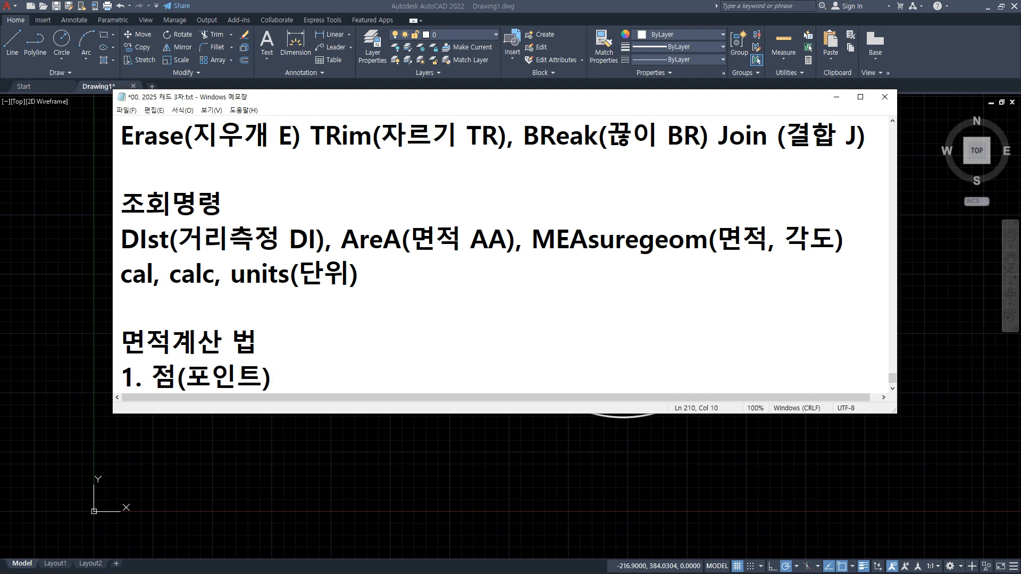
key(Return)
text(2. 객체(Ob)
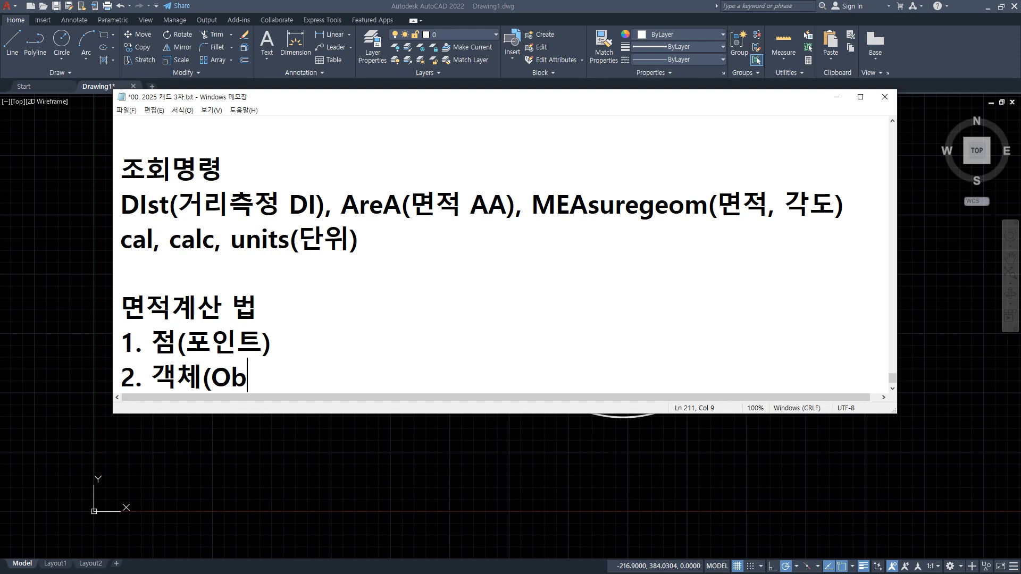
text(ject)클릭)
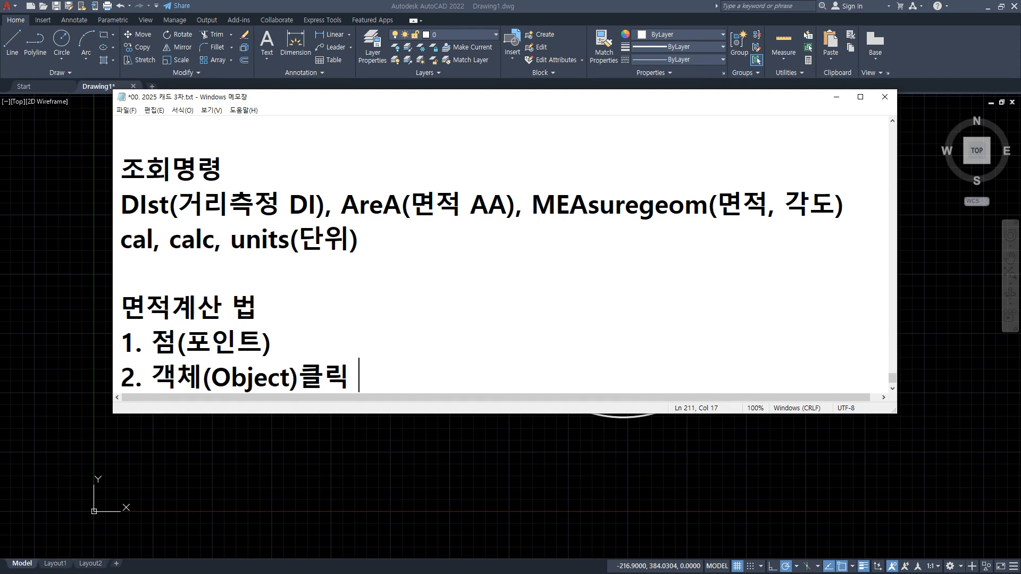
text( - 폴리선)
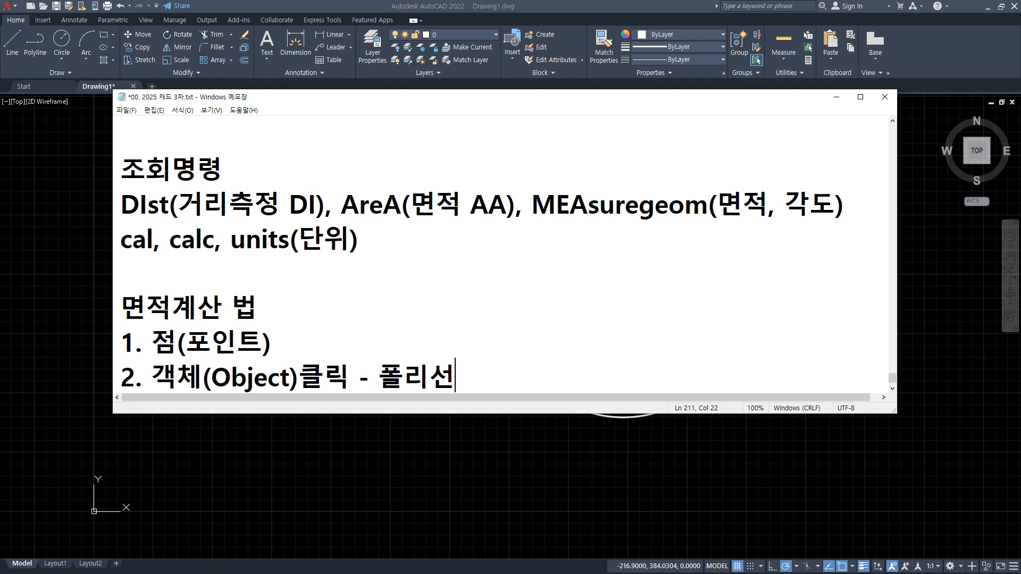
text( - 닫힌도)
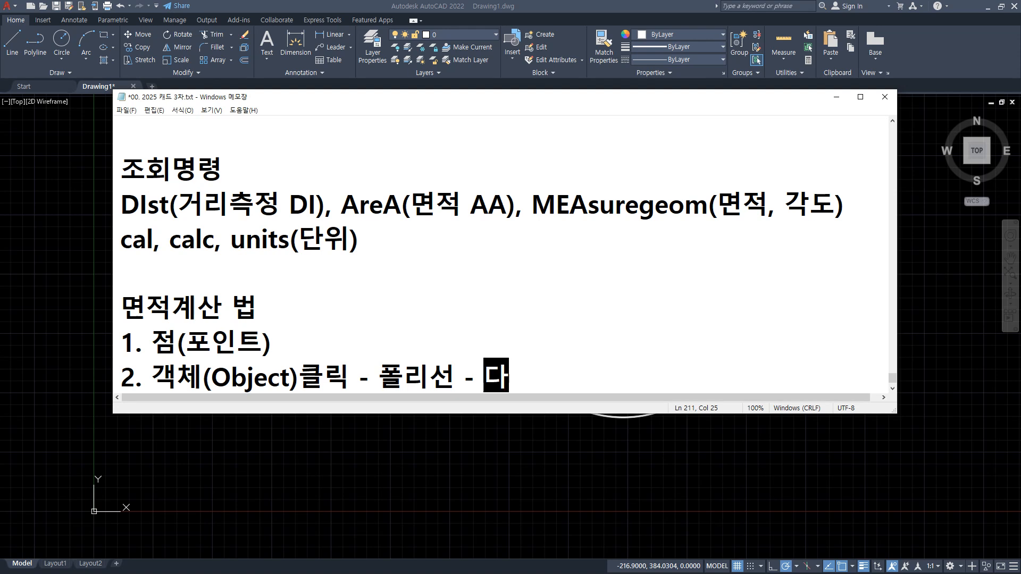
text(형)
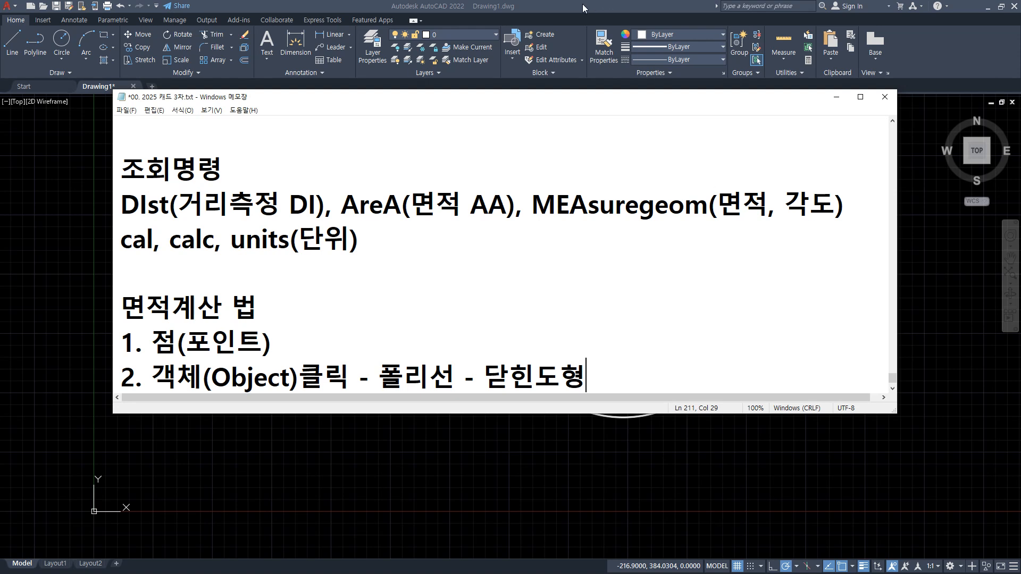
Return to AutoCAD and measure the square's area with AREA by picking its four corner points
click(403, 9)
text(AA)
key(Return)
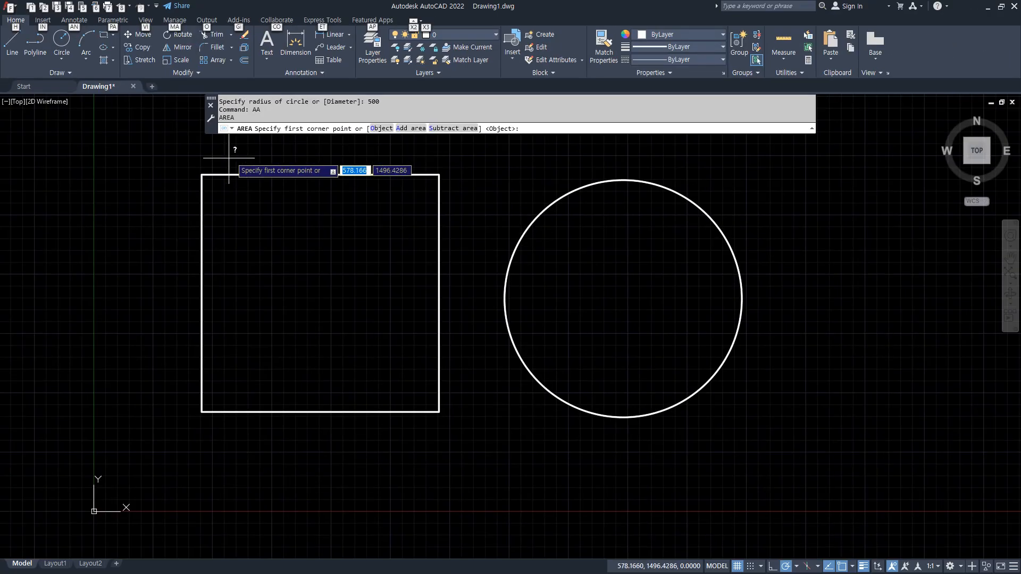
click(203, 174)
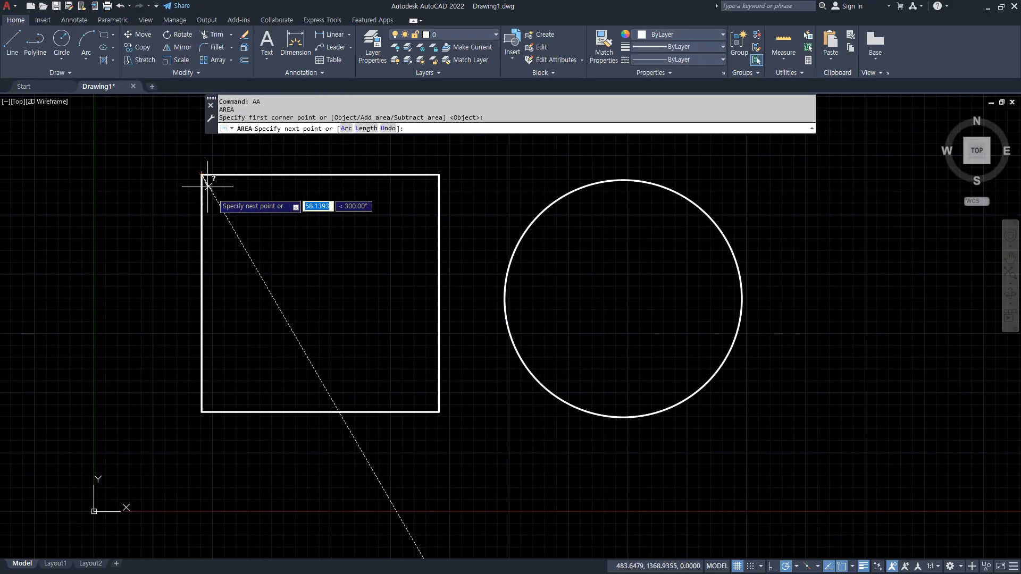
click(439, 175)
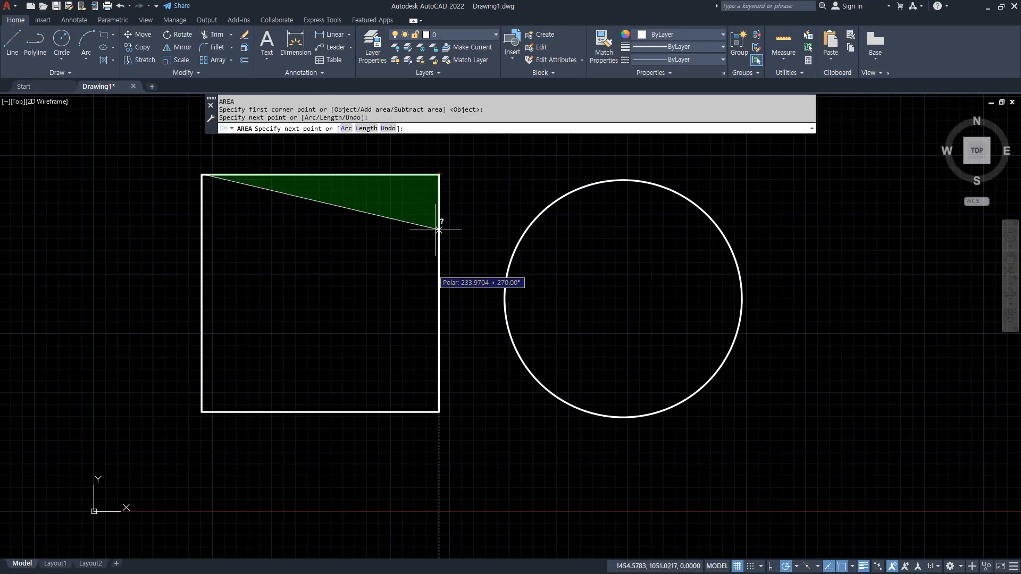
click(438, 411)
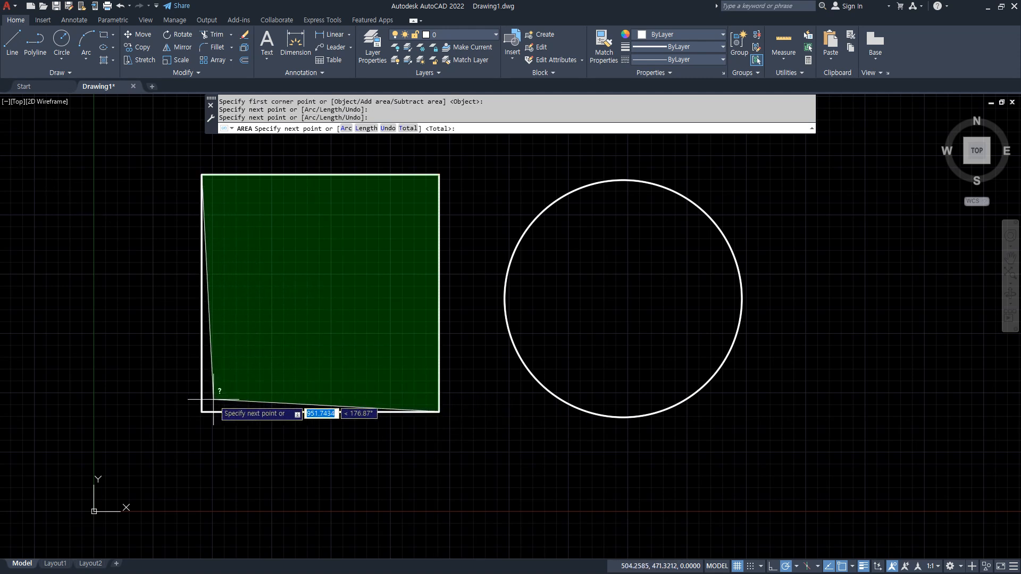
click(202, 411)
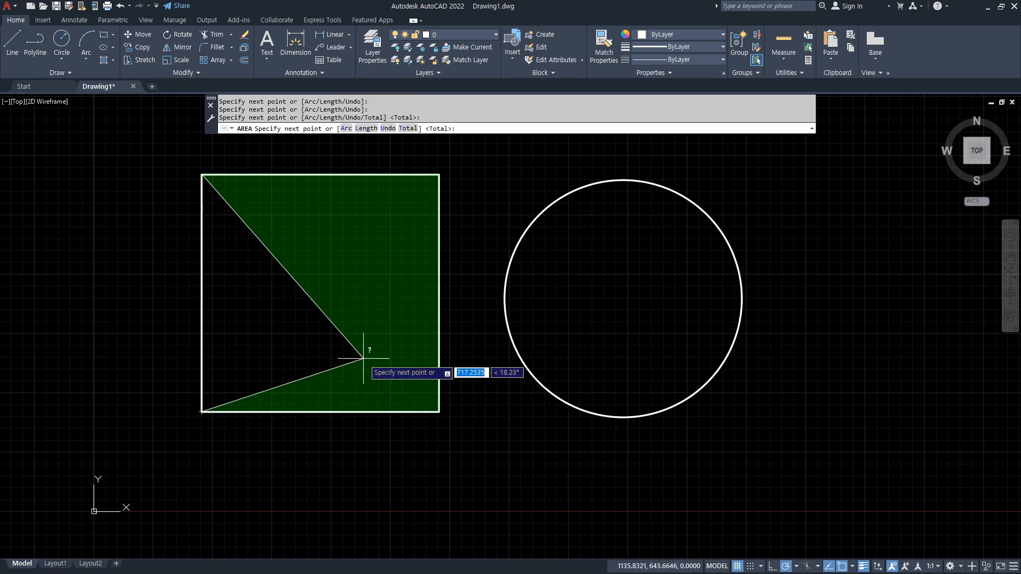
key(Return)
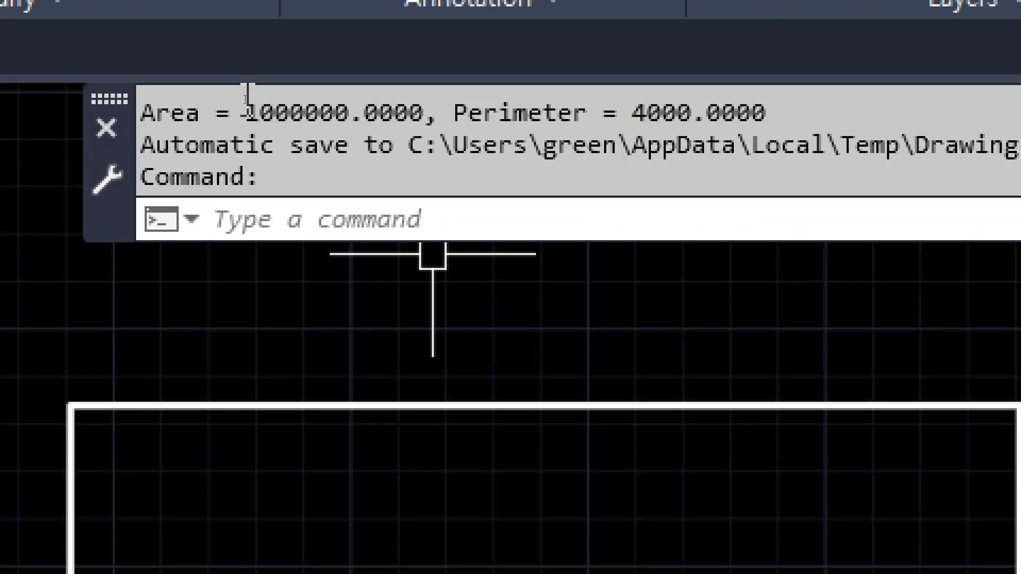
Highlight the square's area and perimeter values in the command history to read them
drag(232, 111, 413, 112)
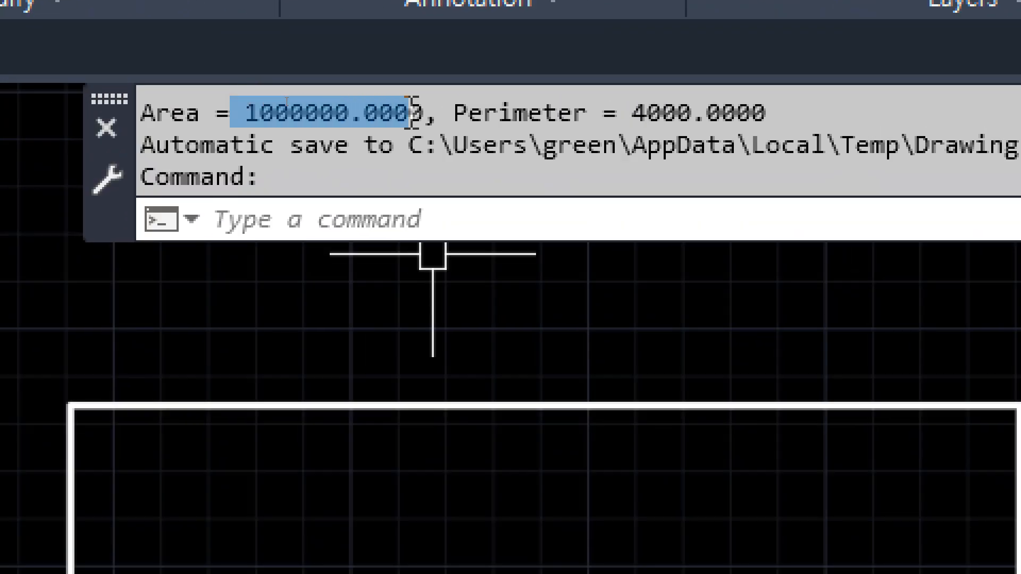
click(240, 109)
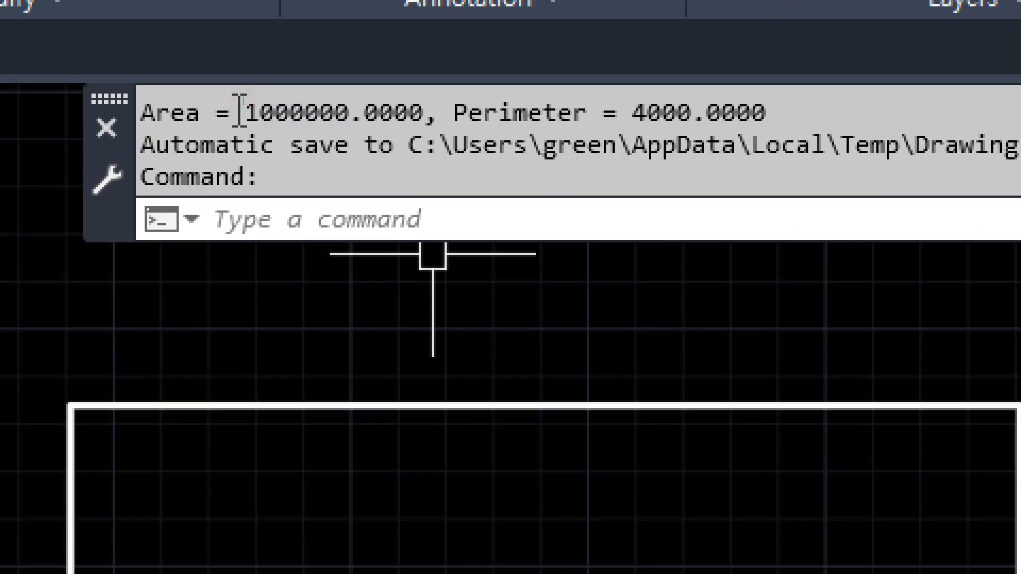
drag(631, 114, 695, 114)
click(353, 105)
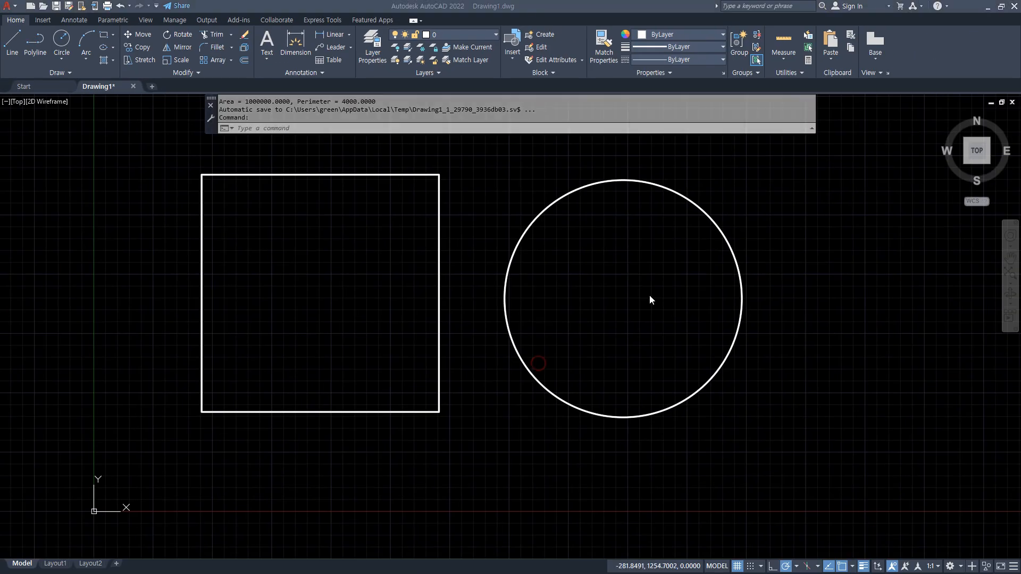
Measure the circle with AREA's Object option and highlight its area and circumference in the command history
click(637, 273)
key(Return)
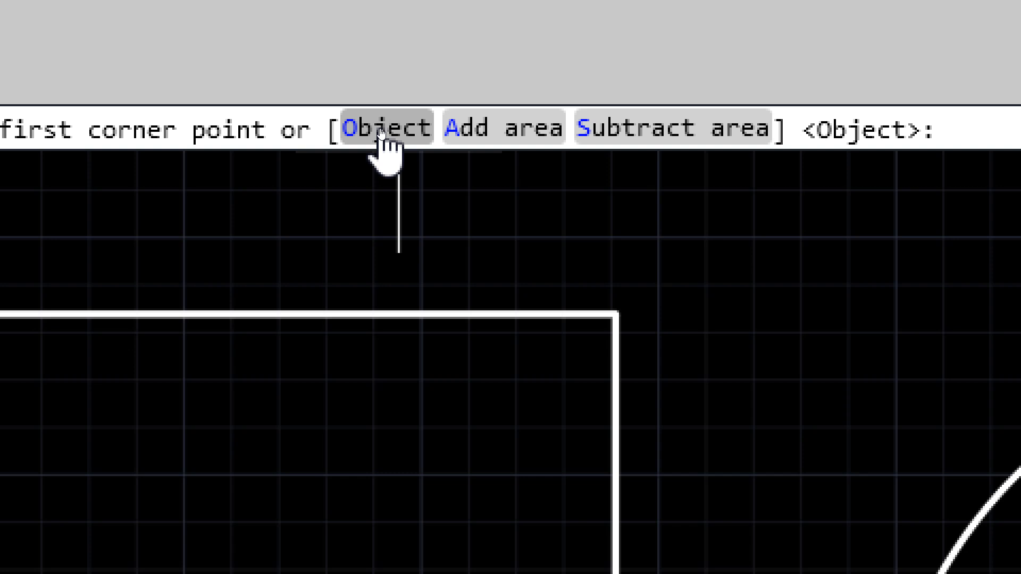
click(380, 132)
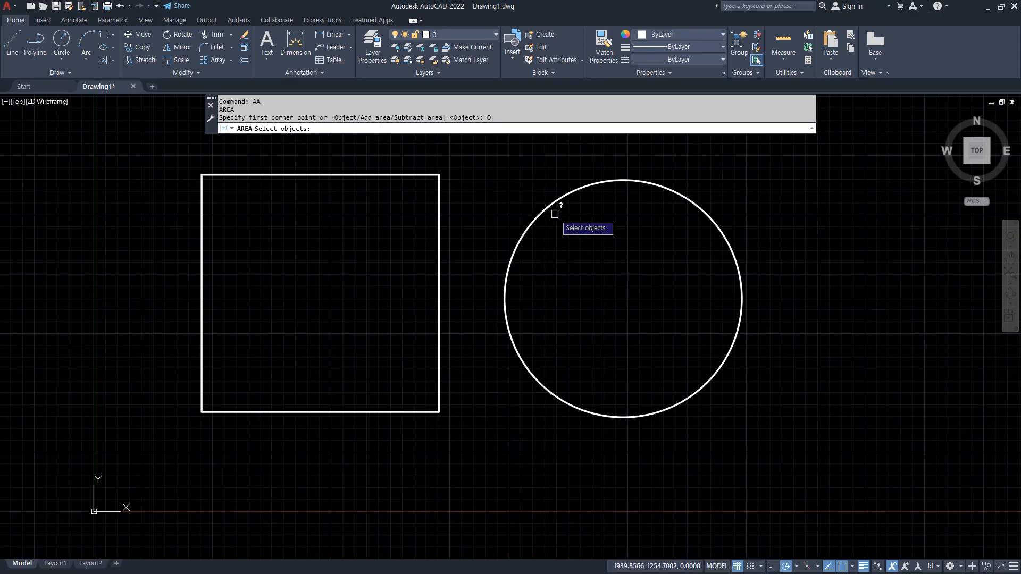
click(553, 201)
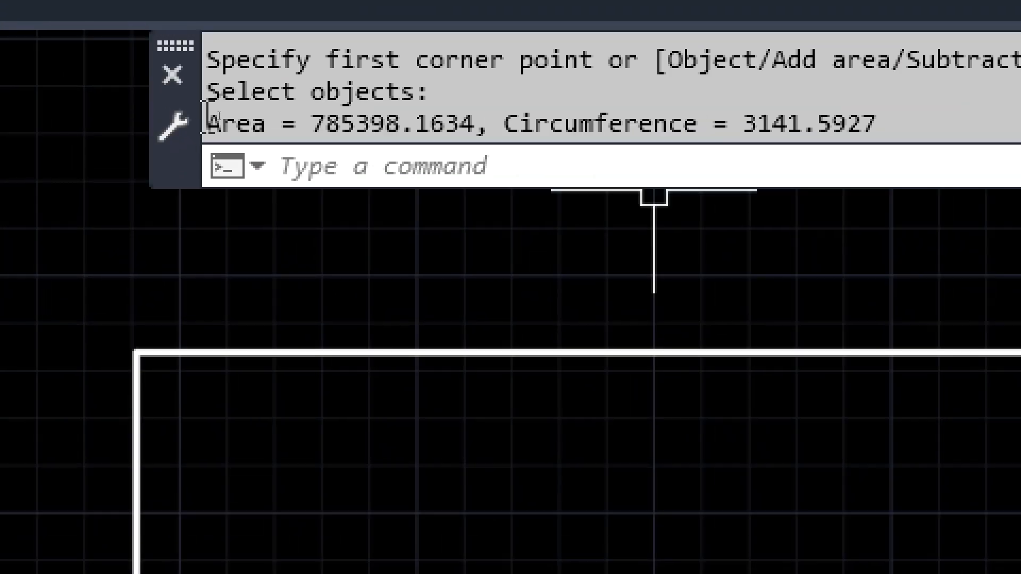
drag(219, 116, 278, 113)
drag(441, 106, 894, 117)
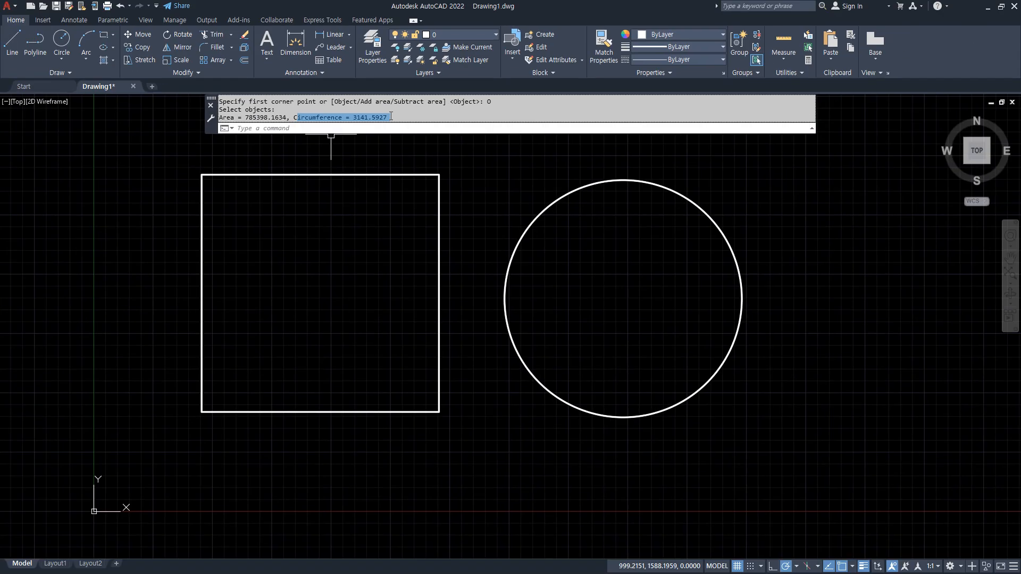
Measure the square's area with AREA's Object option by picking its outline
text(aa)
key(Return)
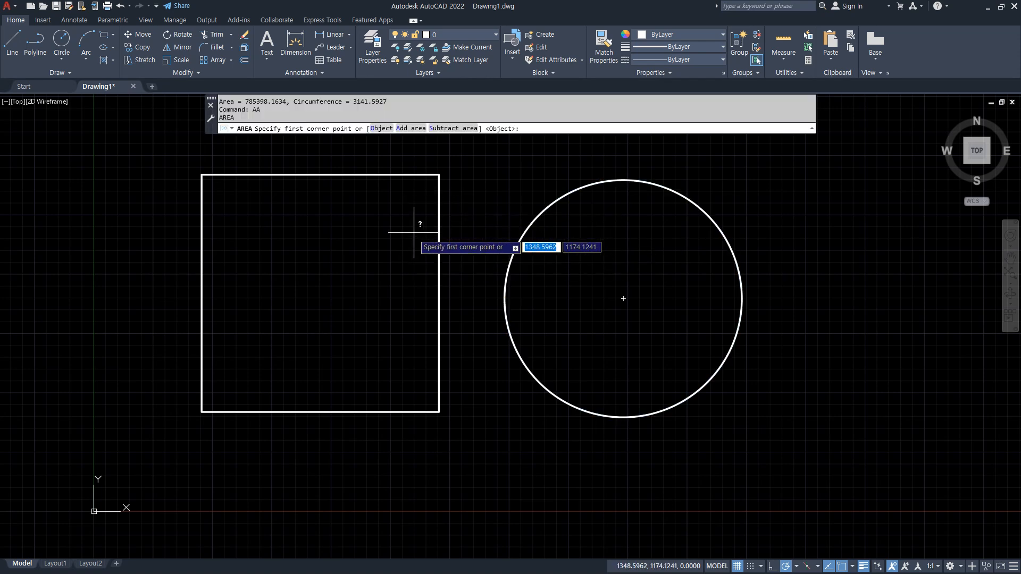
drag(350, 185, 353, 179)
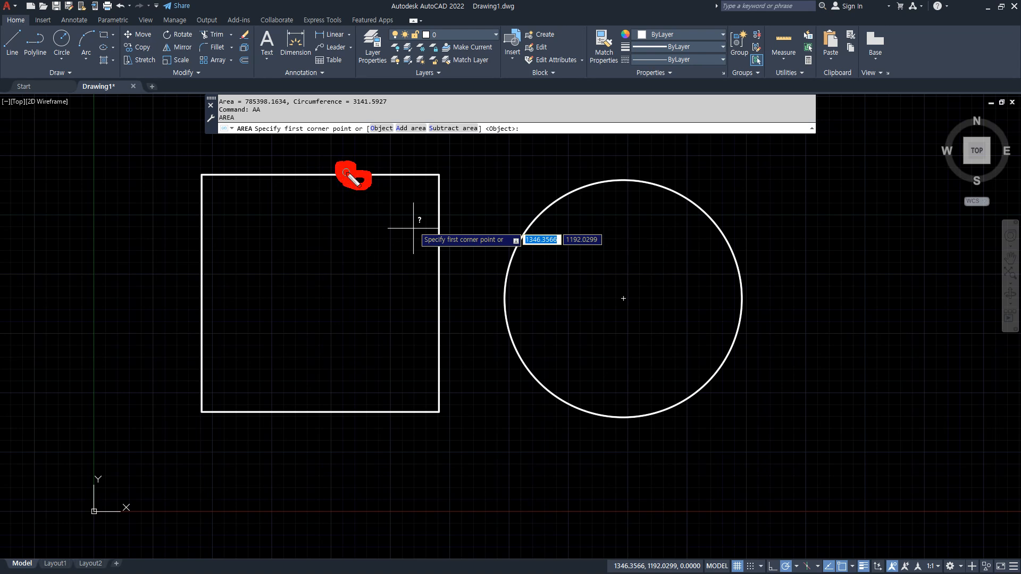
click(385, 129)
click(357, 176)
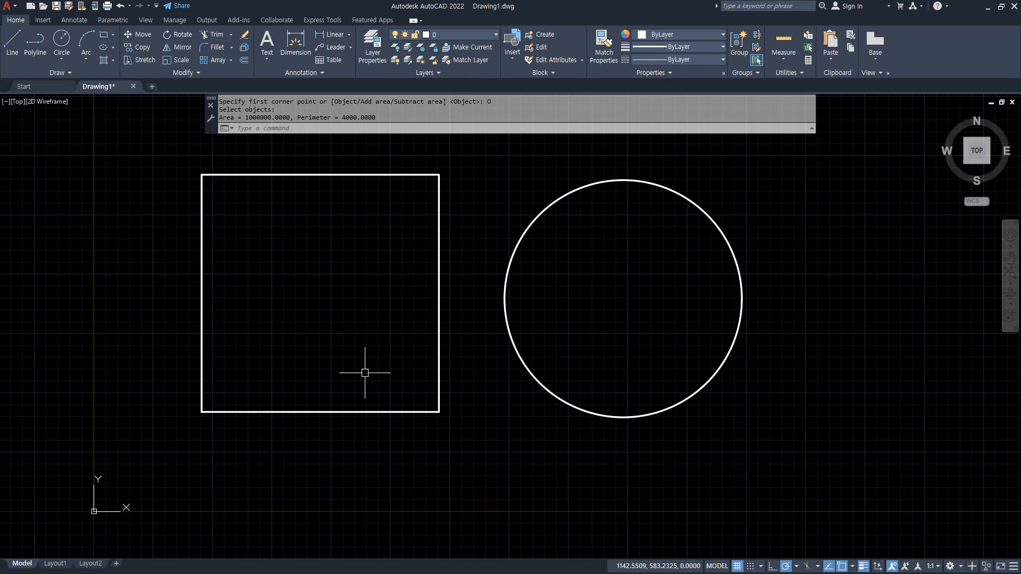
Draw a circle of radius 200 at the midpoint of the square's left edge and one of radius 250 at its top edge midpoint
text(c)
key(Return)
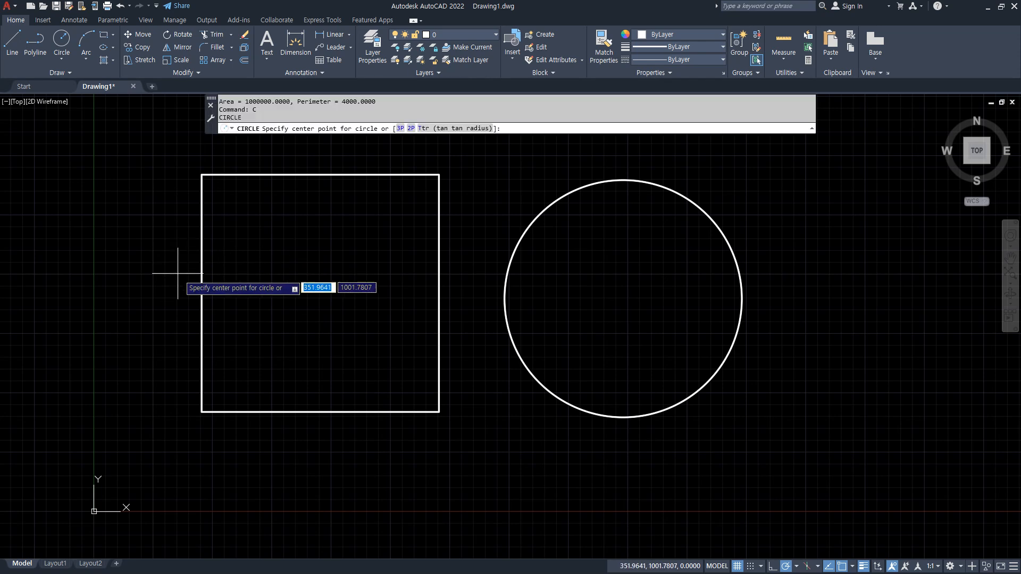
click(201, 293)
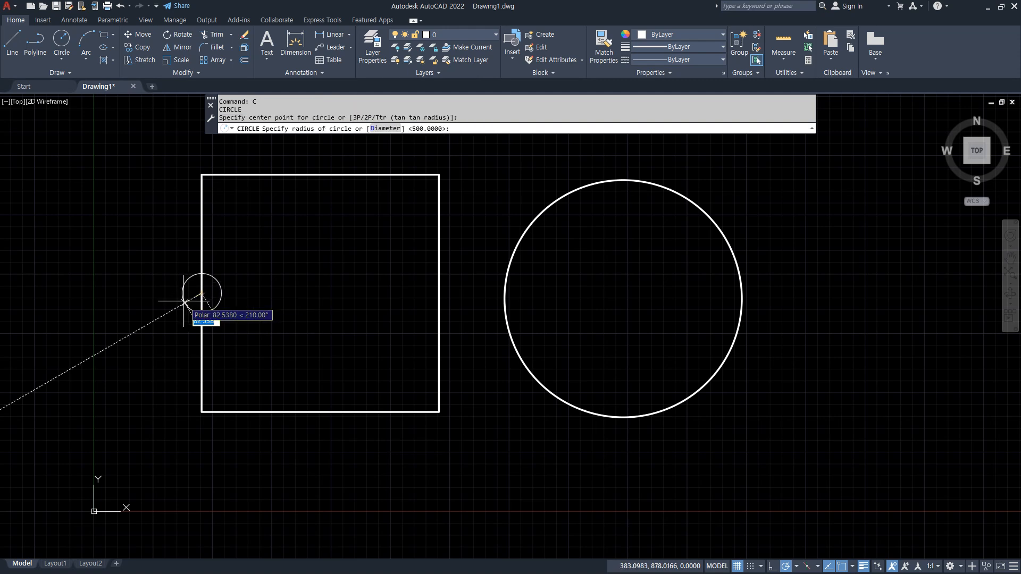
text(200)
key(Return)
key(Return)
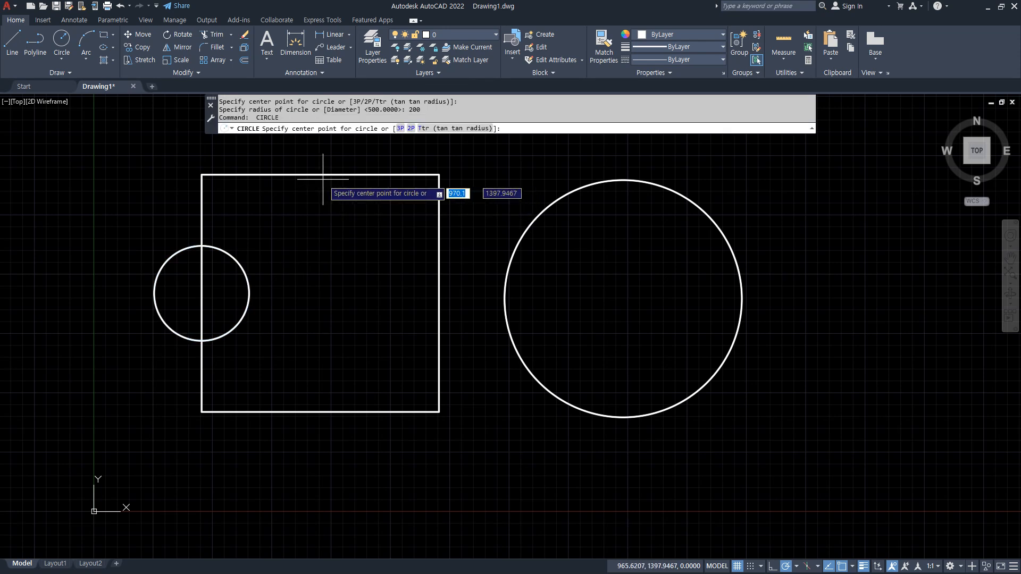
click(321, 177)
text(250)
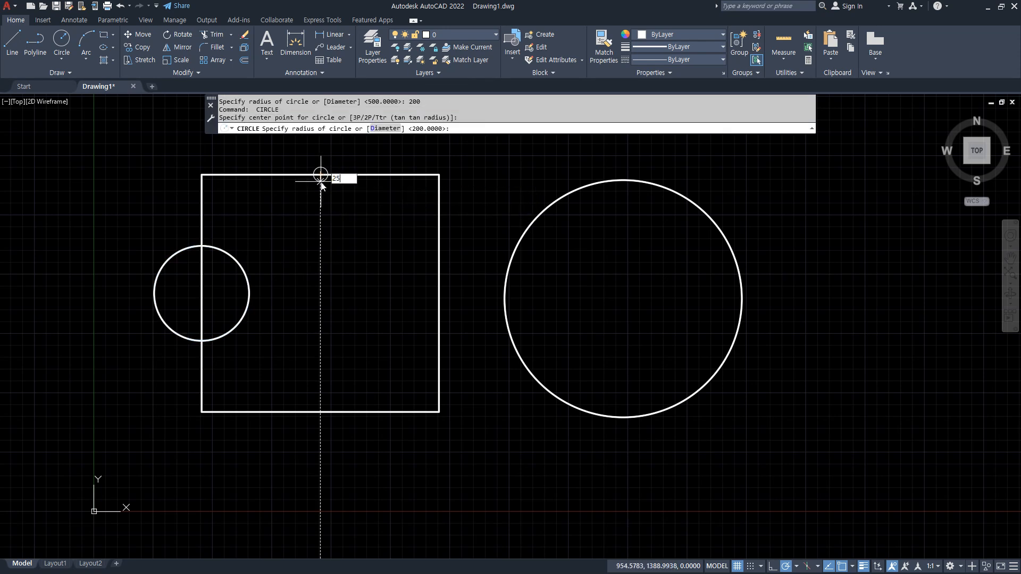
key(Return)
Draw a circle of radius 300 at the midpoint of the square's right edge and one of radius 350 at its bottom edge midpoint
key(Return)
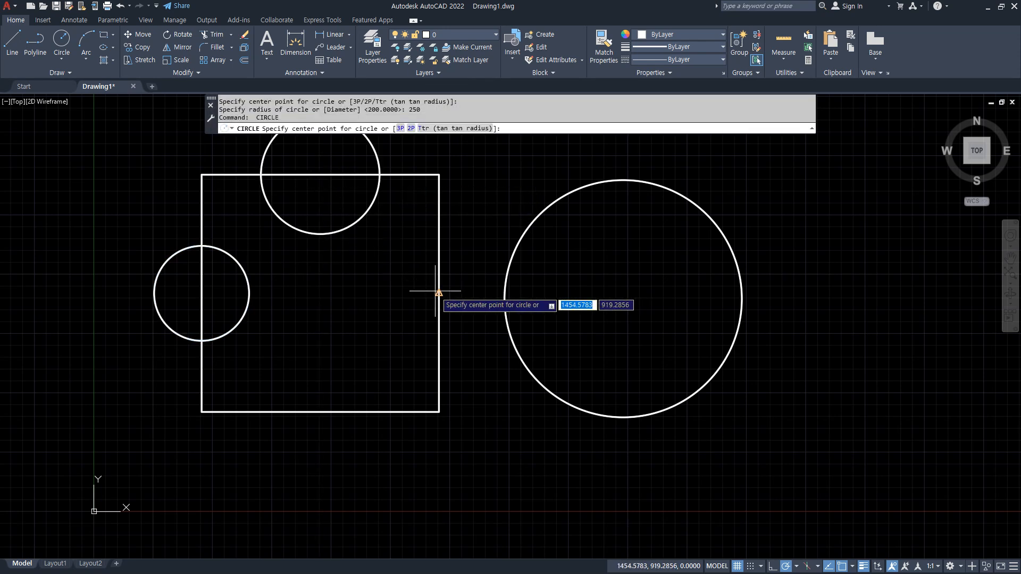
click(438, 293)
text(300)
key(Return)
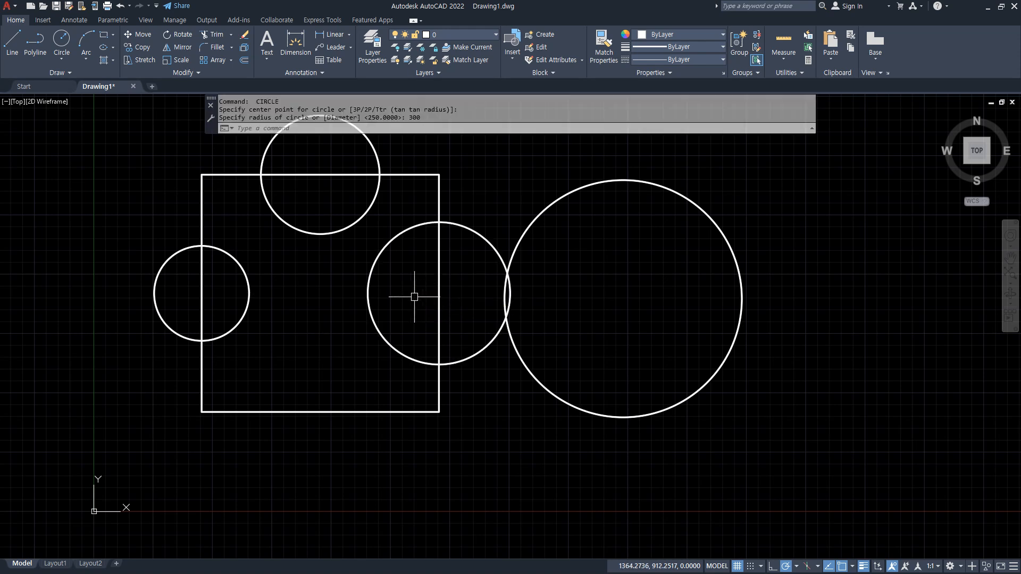
key(Return)
click(320, 411)
text(350)
key(Return)
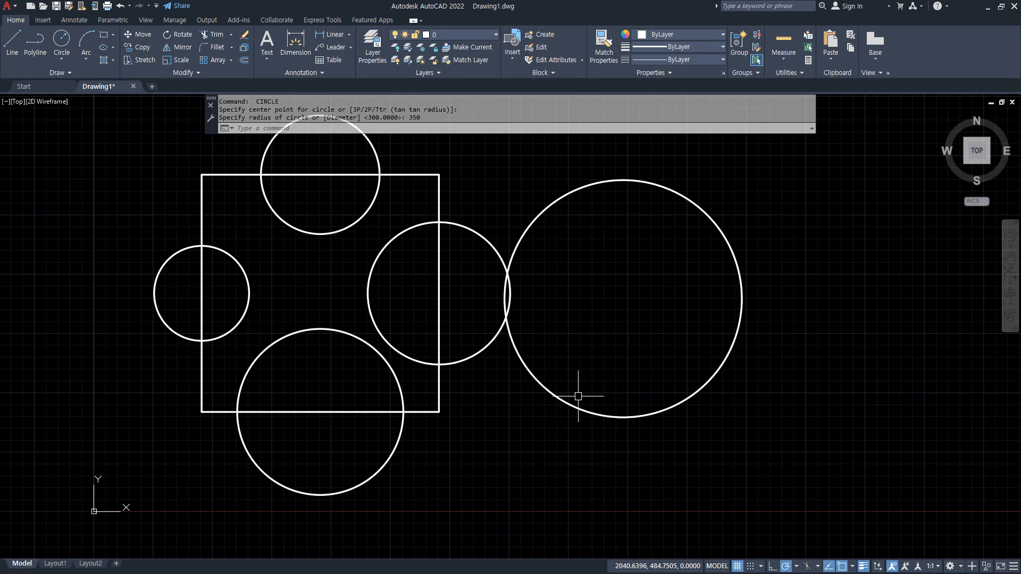
Move the large standalone circle horizontally to the right, clear of the radius 300 circle
text(m)
key(Return)
click(628, 429)
click(621, 389)
key(Return)
click(590, 335)
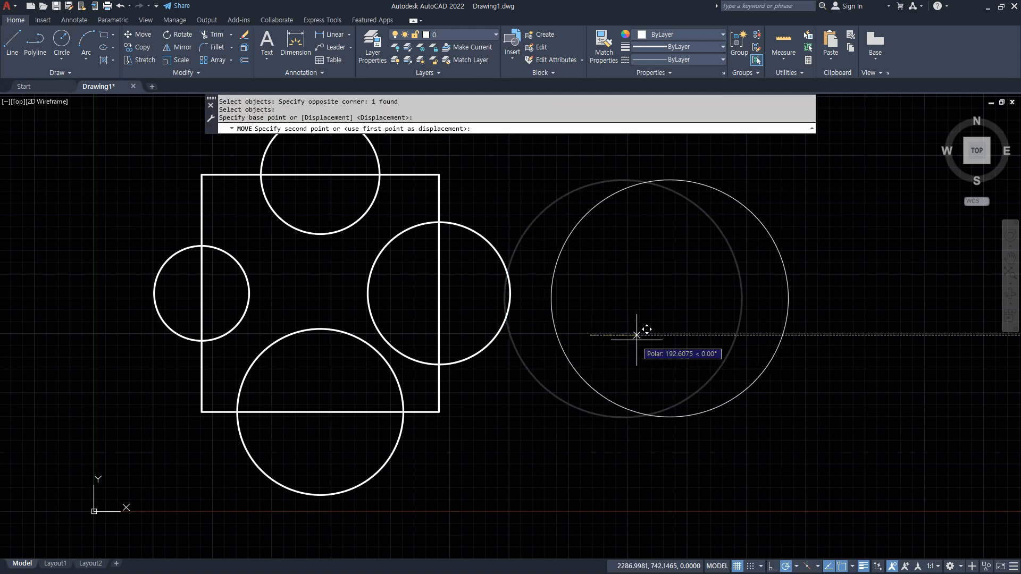
click(647, 339)
Trim the square and its four circles into one outline with inward arcs at left and right and outward arcs at top and bottom
text(tr)
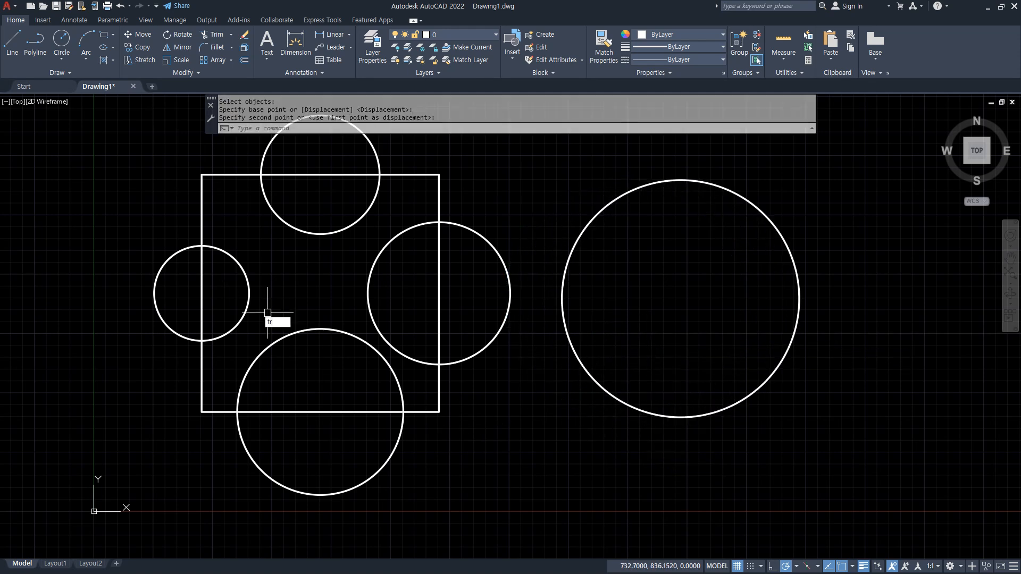
key(Return)
click(228, 291)
click(110, 285)
click(438, 292)
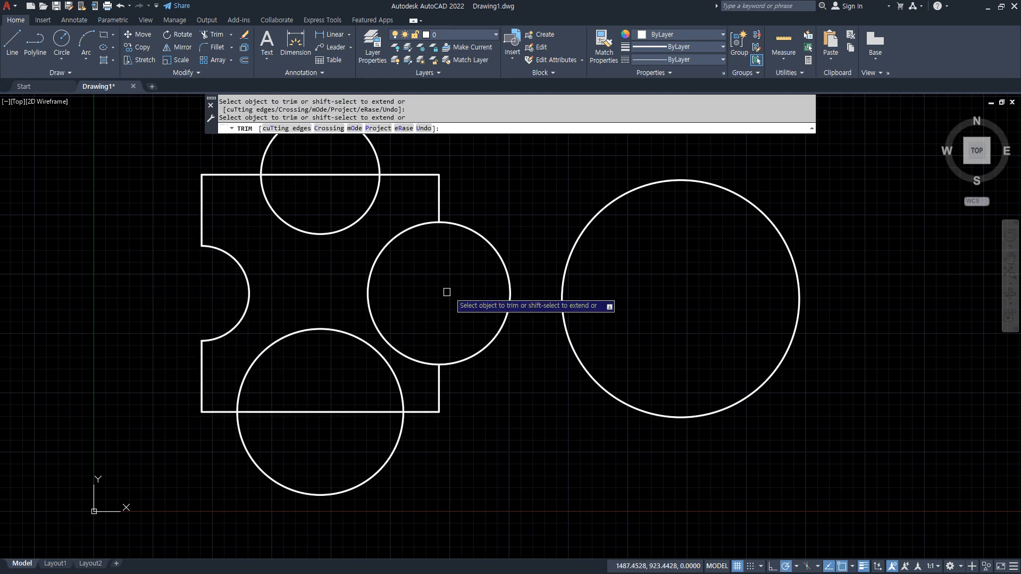
click(509, 292)
click(321, 158)
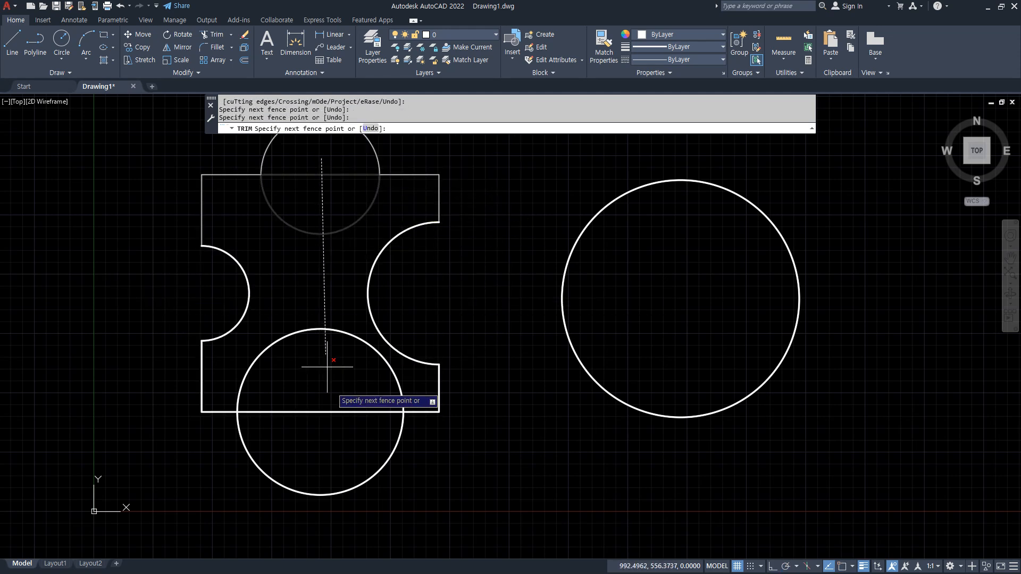
click(328, 424)
key(Return)
middle_drag(522, 378, 519, 386)
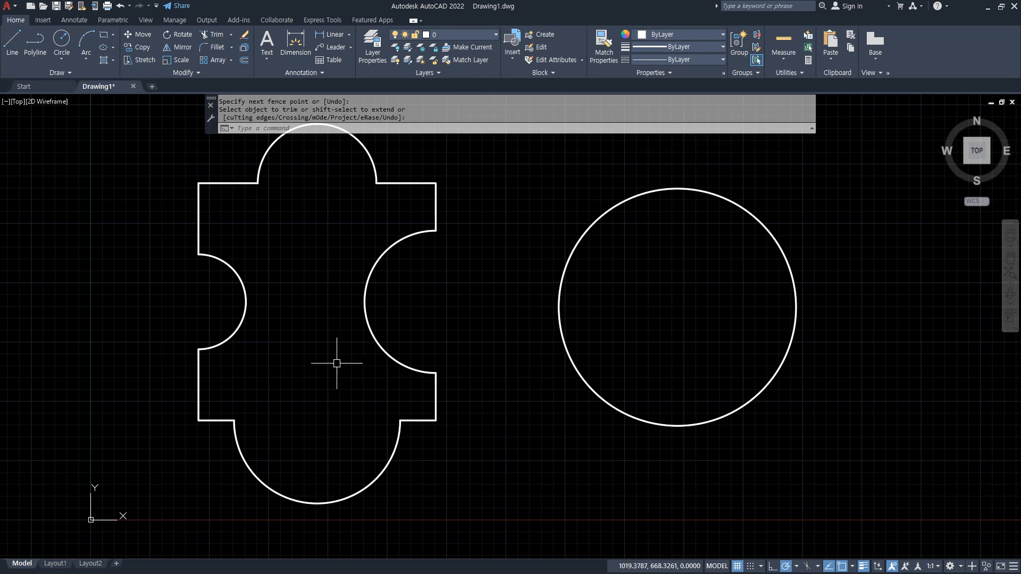
drag(334, 362, 306, 344)
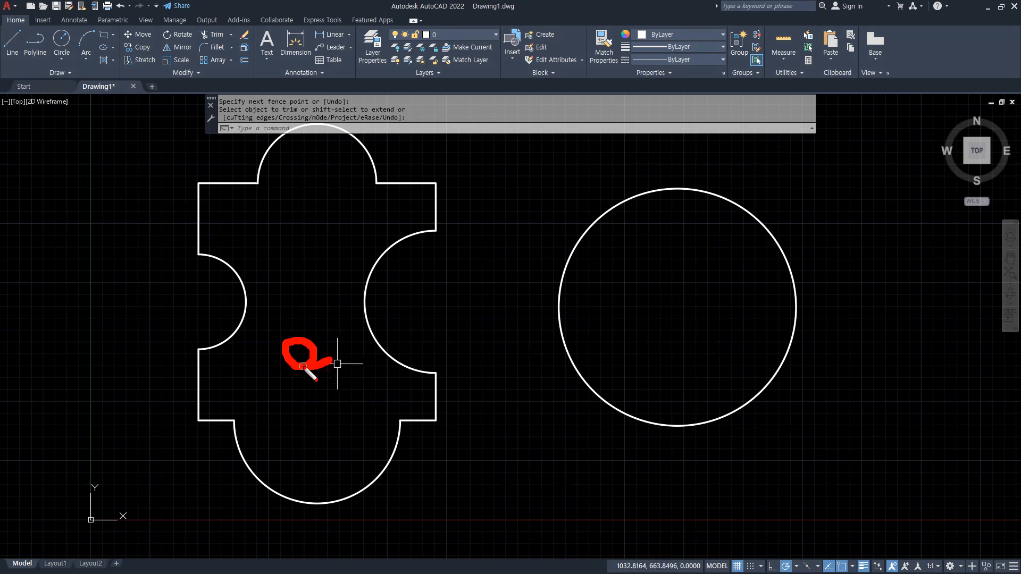
mouse_move(270, 419)
mouse_down()
mouse_move(320, 413)
mouse_move(286, 408)
mouse_up()
key(Escape)
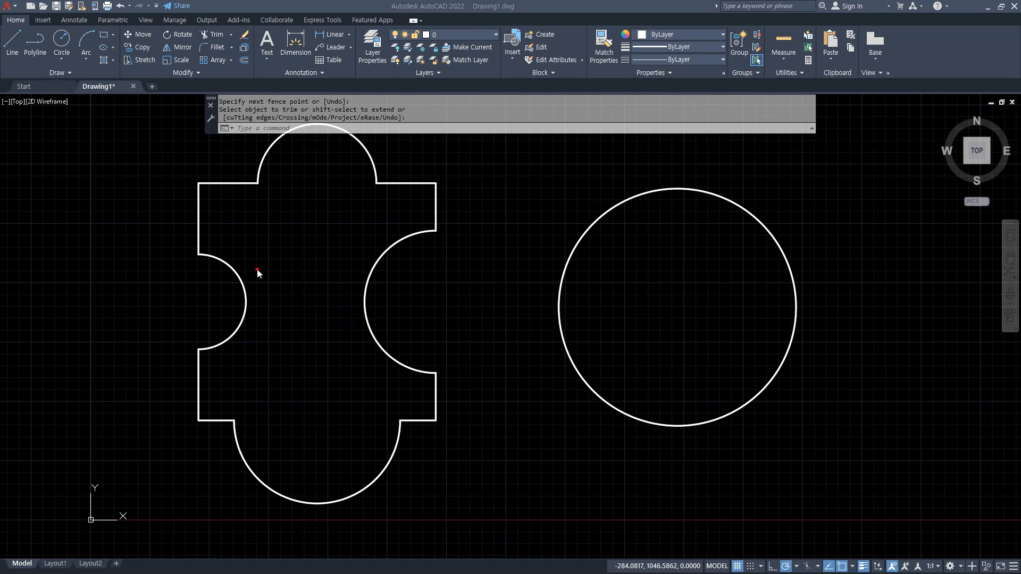
Select several lines and arcs of the trimmed outline one at a time to check whether they are separate objects, deselecting each
key(Return)
click(207, 202)
key(Escape)
click(421, 183)
key(Escape)
click(388, 251)
key(Escape)
click(416, 419)
key(Escape)
click(387, 463)
key(Escape)
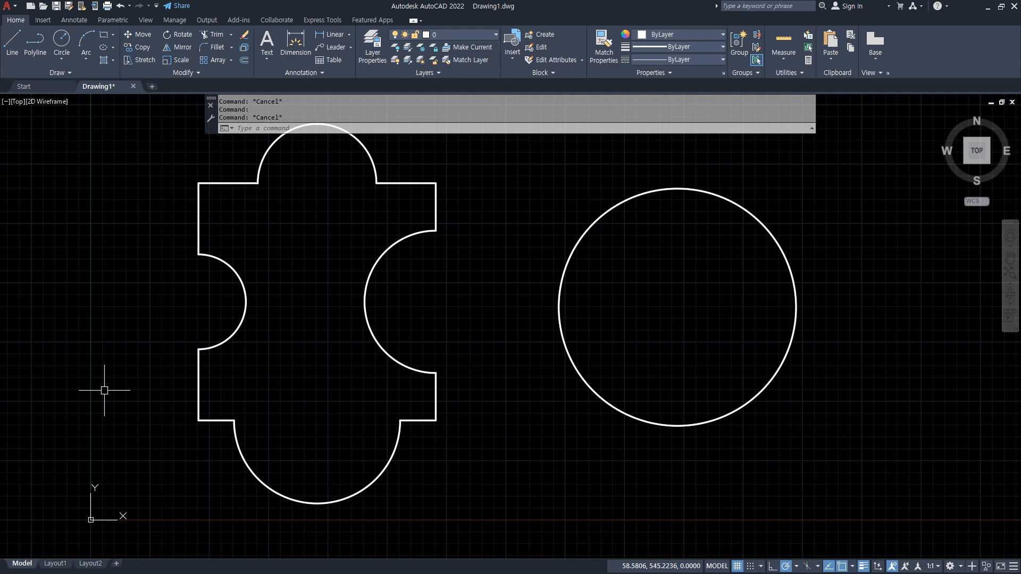
Draw a horizontal line in the empty space above the trimmed outline and the circle
scroll(502, 268, down, 2)
middle_drag(501, 250, 459, 292)
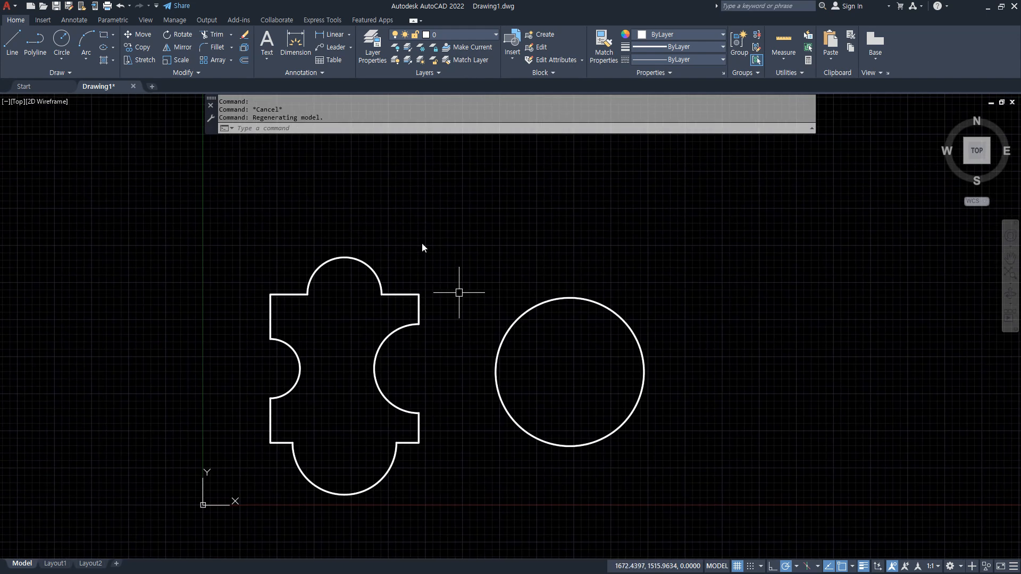
text(l)
key(Return)
click(359, 183)
click(663, 183)
key(Return)
Draw two connected lines in a V shape crossing the horizontal line
key(Return)
click(463, 155)
click(533, 235)
click(558, 156)
key(Return)
Trim the horizontal line's portion between the V lines and erase the V to leave a gap
text(tr)
key(Return)
click(520, 185)
key(Return)
click(565, 217)
click(466, 243)
text(e)
key(Return)
Join the two collinear line segments into a single line with JOIN
text(j)
key(Return)
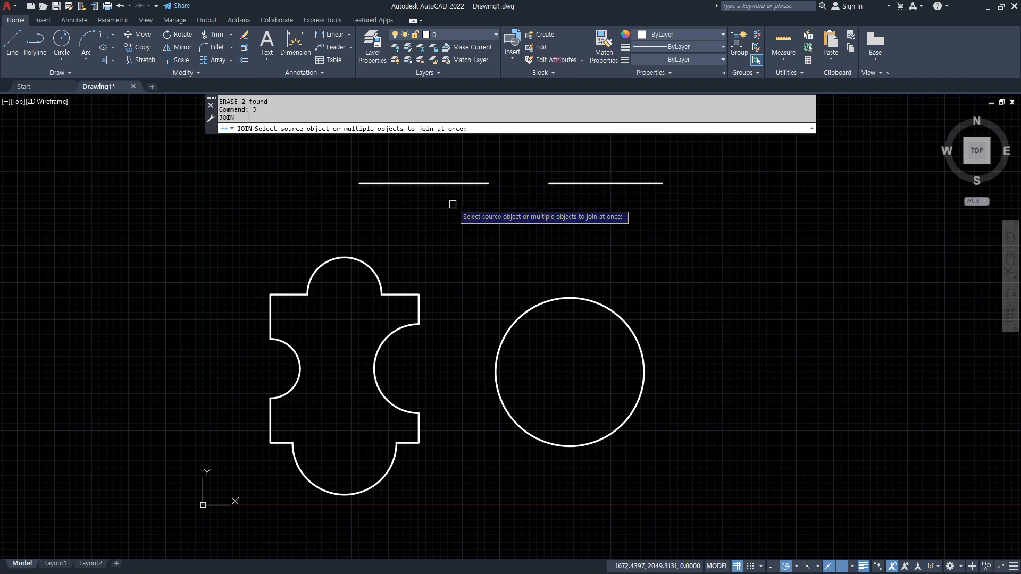
click(453, 183)
click(575, 184)
key(Return)
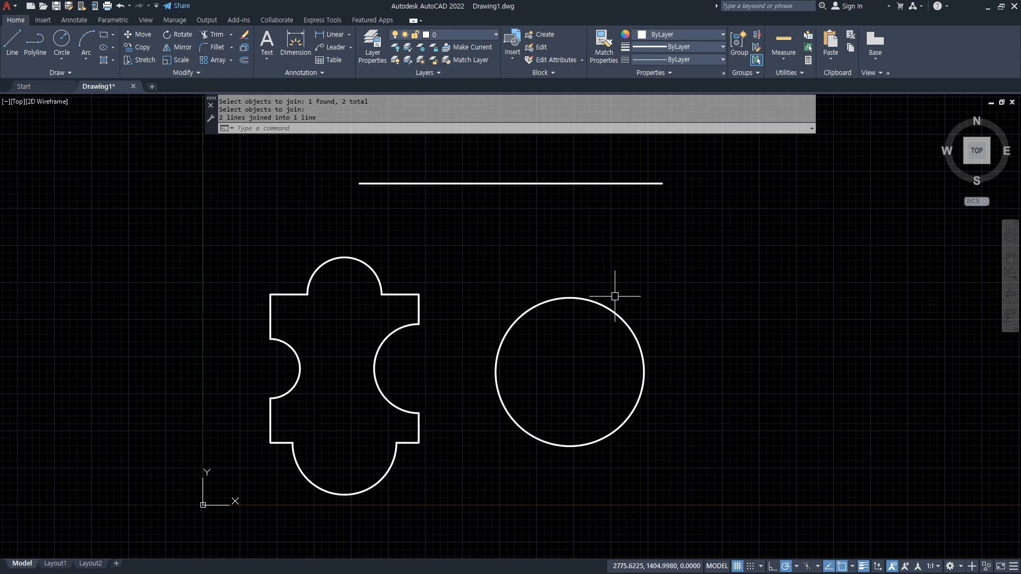
Erase the joined horizontal line above the two shapes
click(563, 237)
click(497, 176)
text(e)
key(Return)
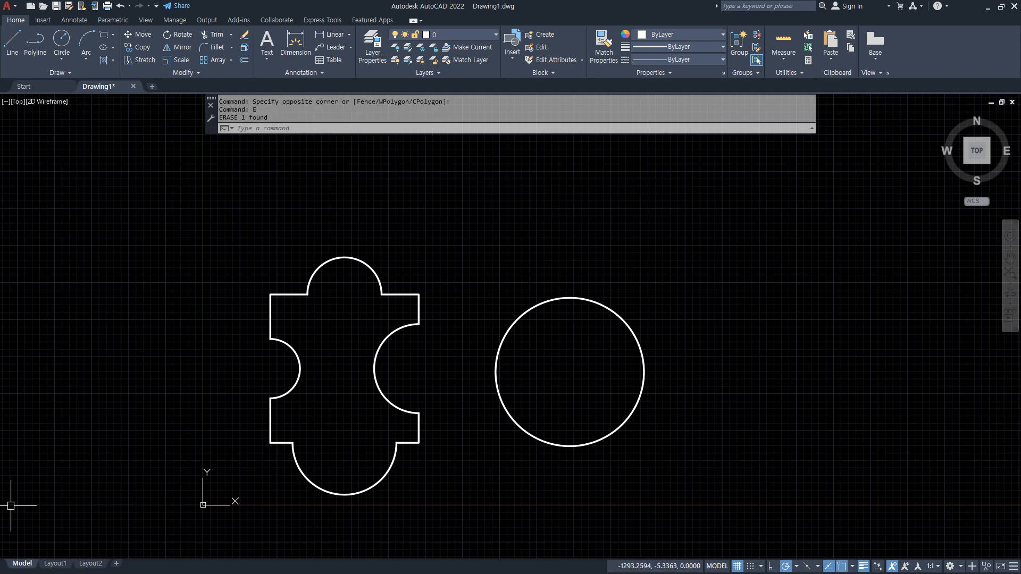
Join all separate lines and arcs of the notched outline into one polyline with JOIN and check it by selecting it
text(j)
key(Return)
click(432, 219)
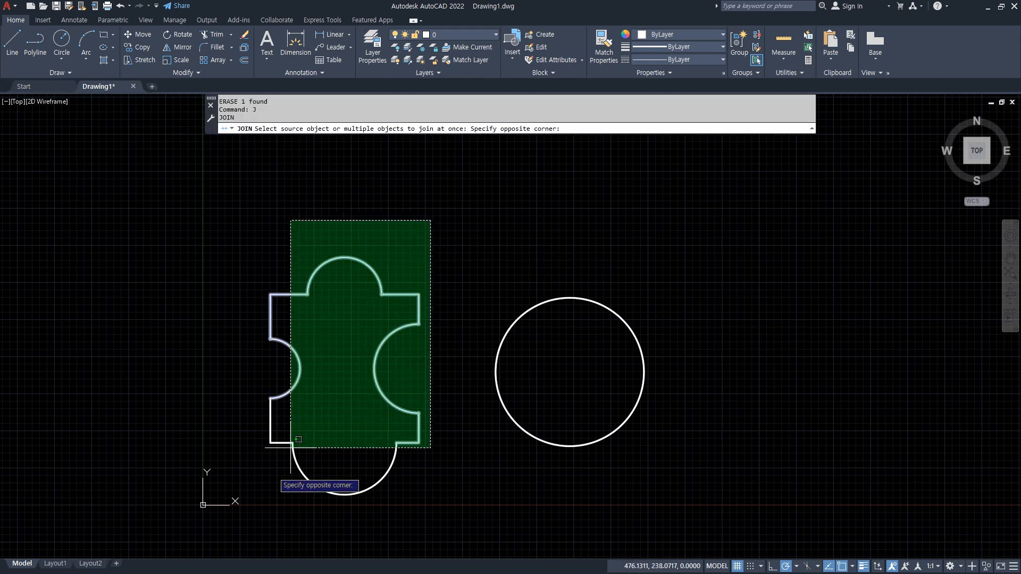
click(252, 504)
key(Return)
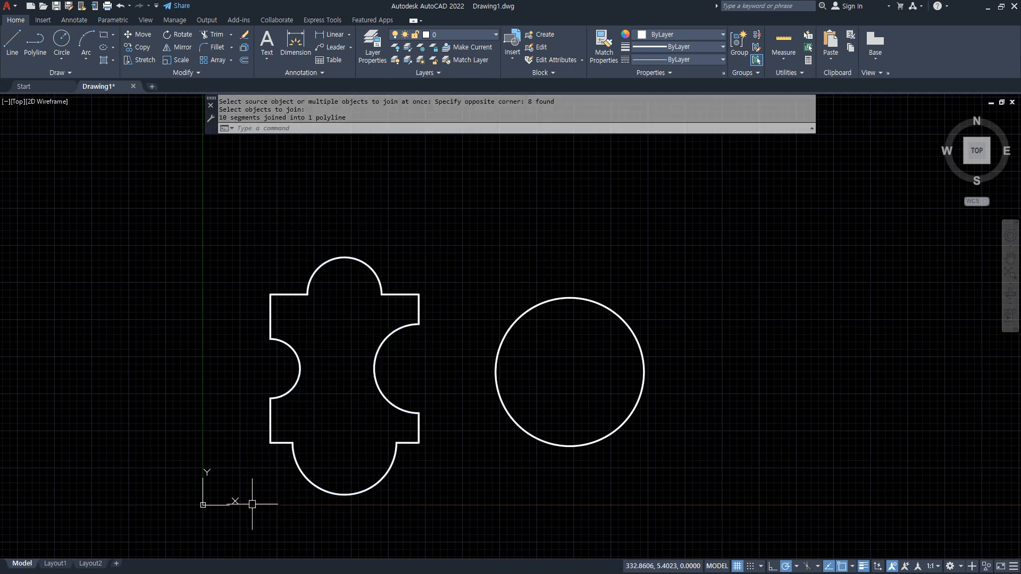
click(295, 470)
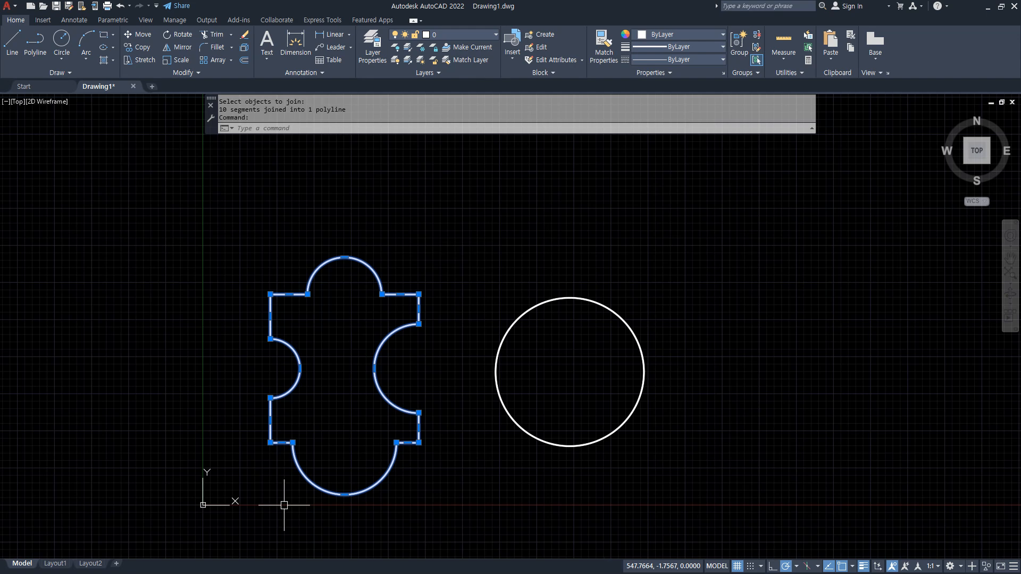
key(Escape)
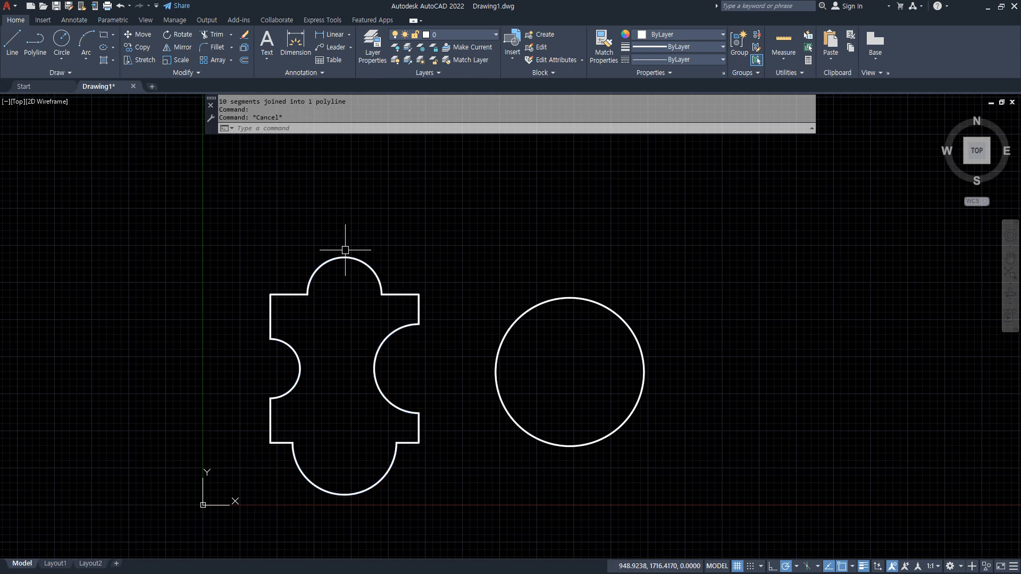
Measure the area and perimeter of the joined outline using AREA with the Object option
text(aa)
key(Return)
text(o)
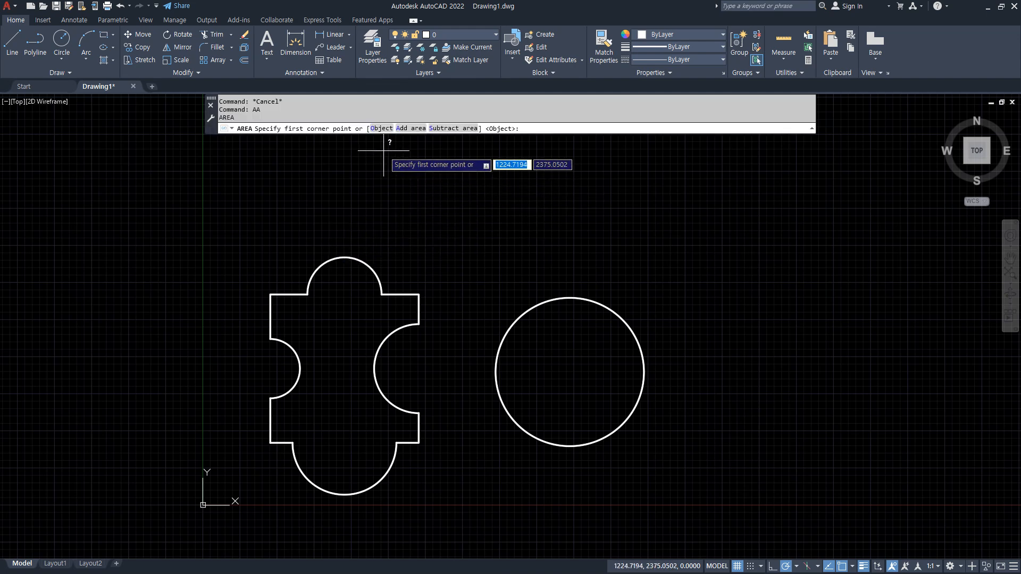
key(Return)
click(335, 260)
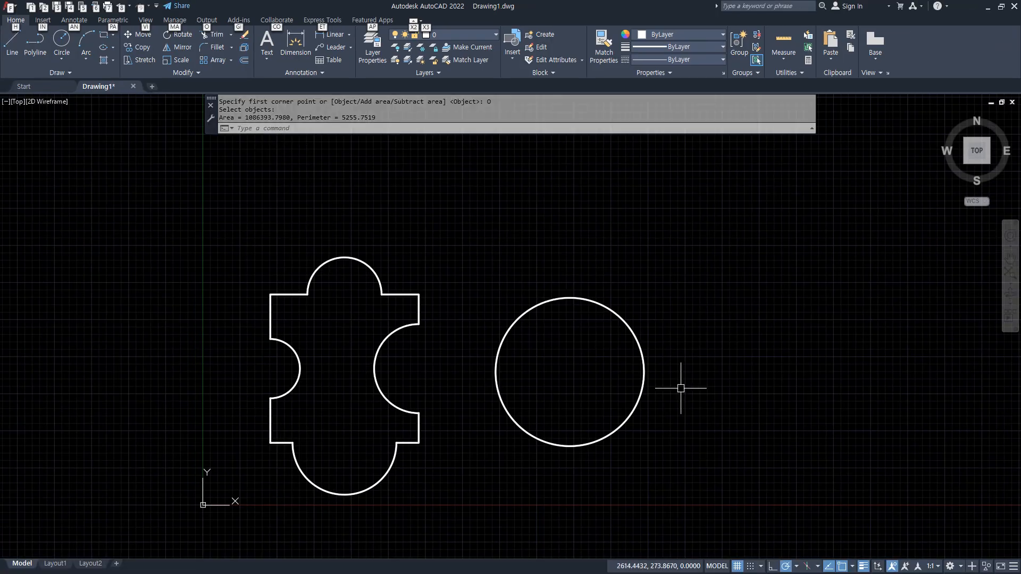
key(alt+Tab)
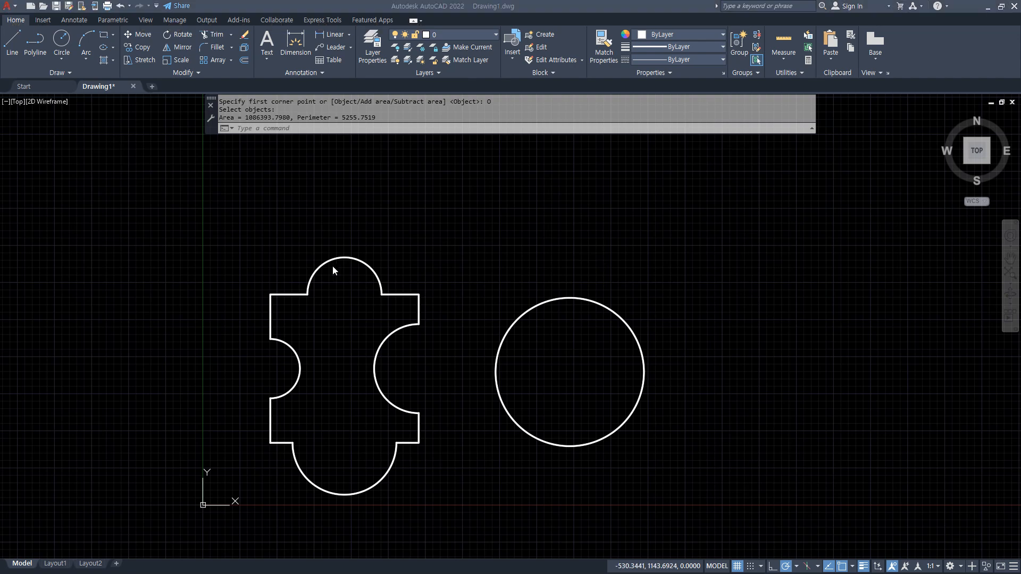
drag(544, 270, 555, 294)
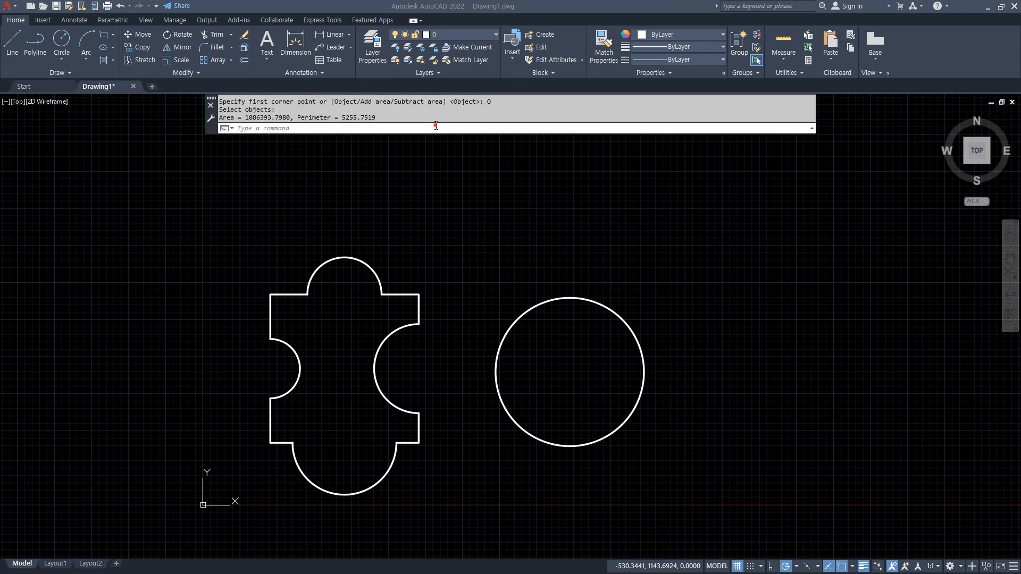
Measure the combined area of the joined outline and the circle using AREA's Add area and Object options
text(aa)
key(Return)
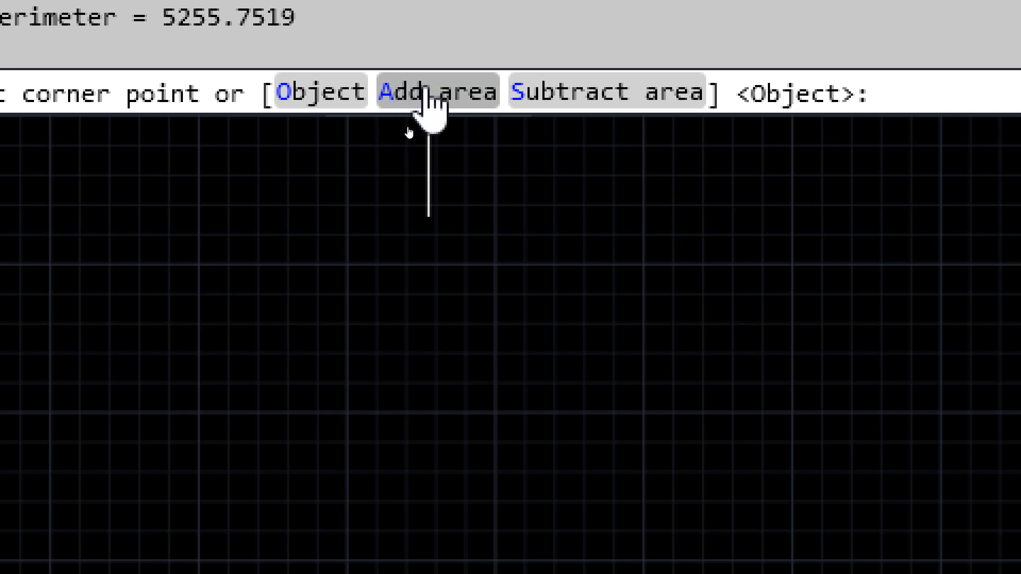
click(428, 91)
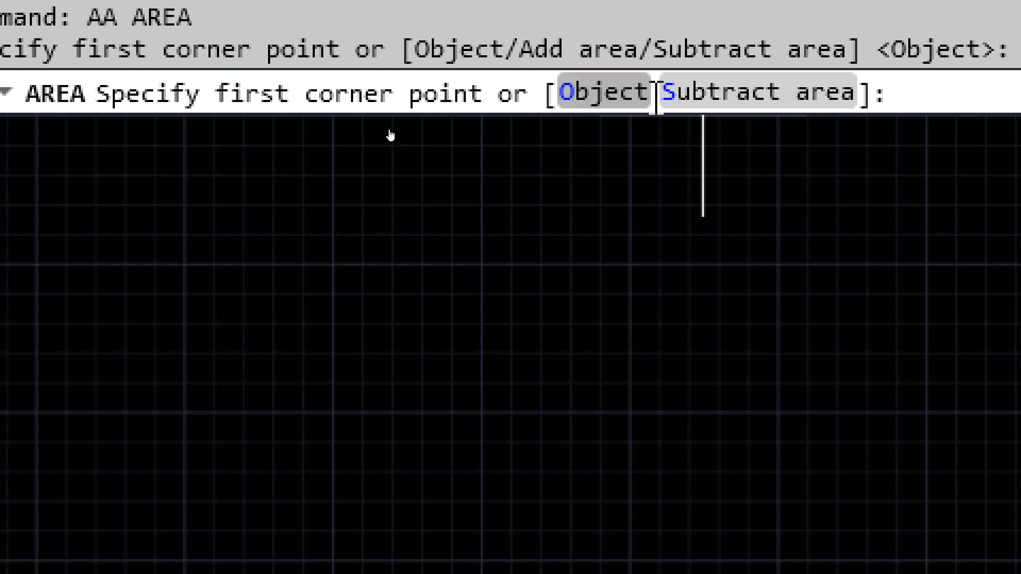
click(608, 96)
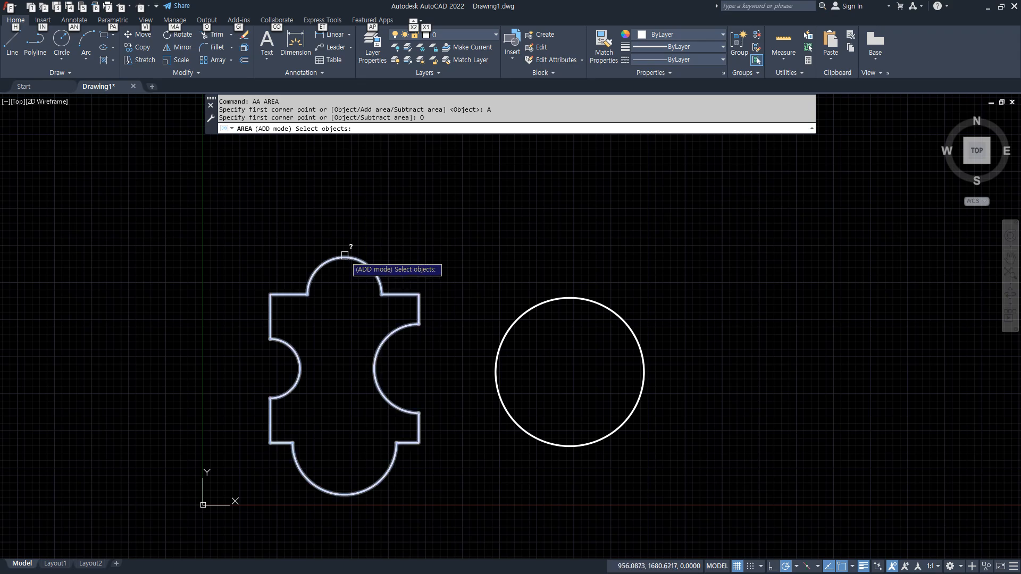
click(344, 256)
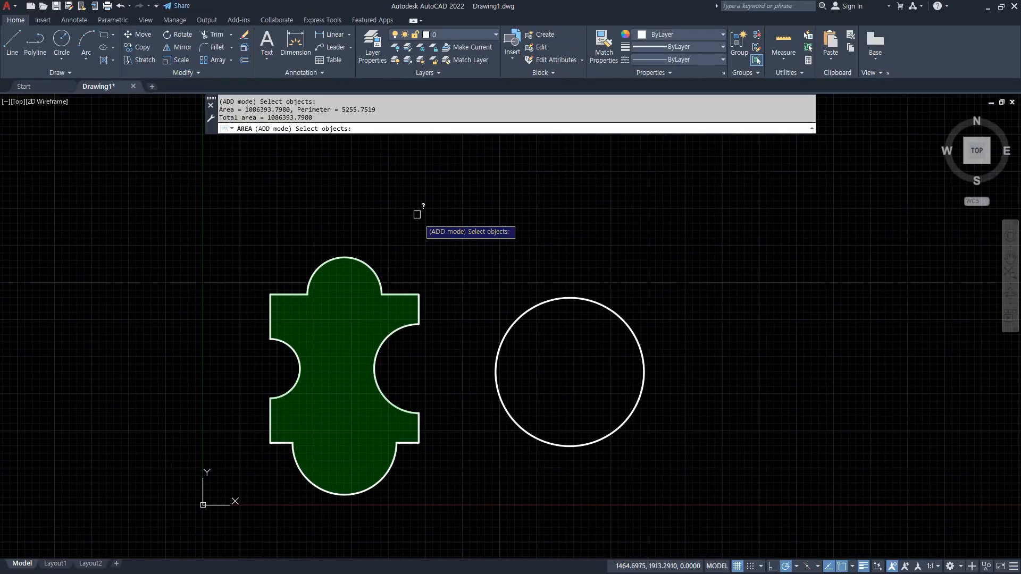
click(527, 307)
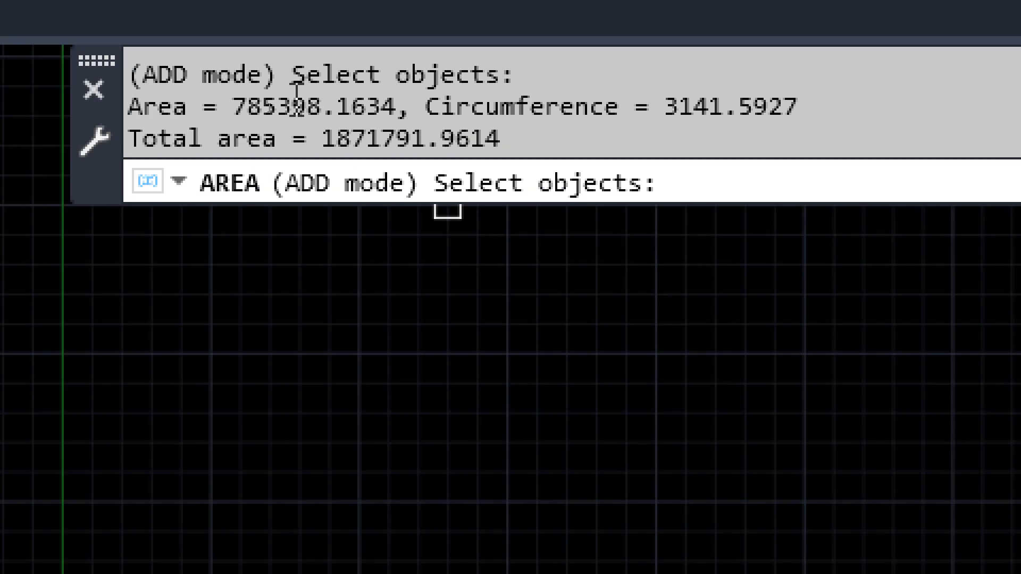
drag(322, 142, 508, 146)
key(Return)
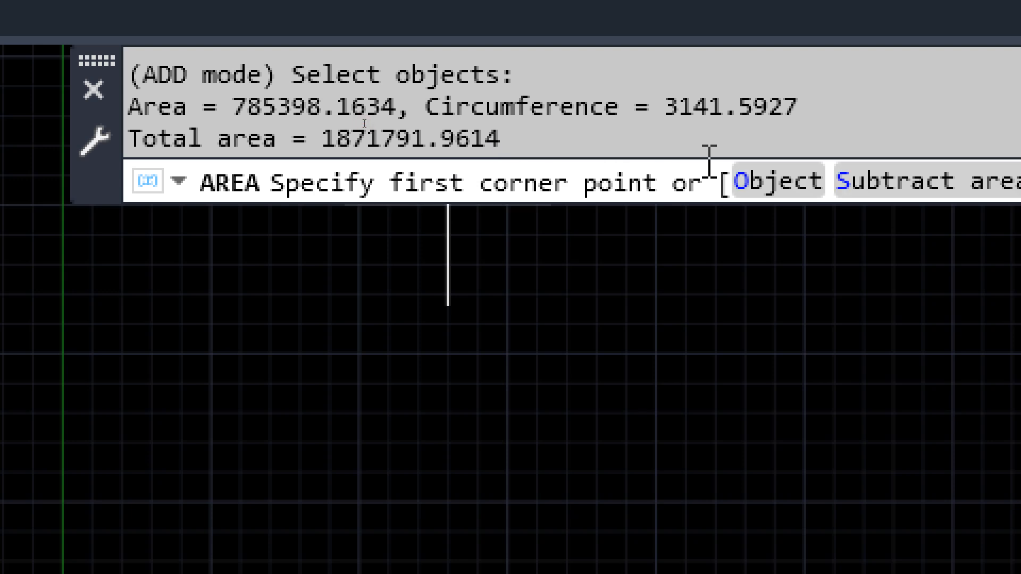
key(Return)
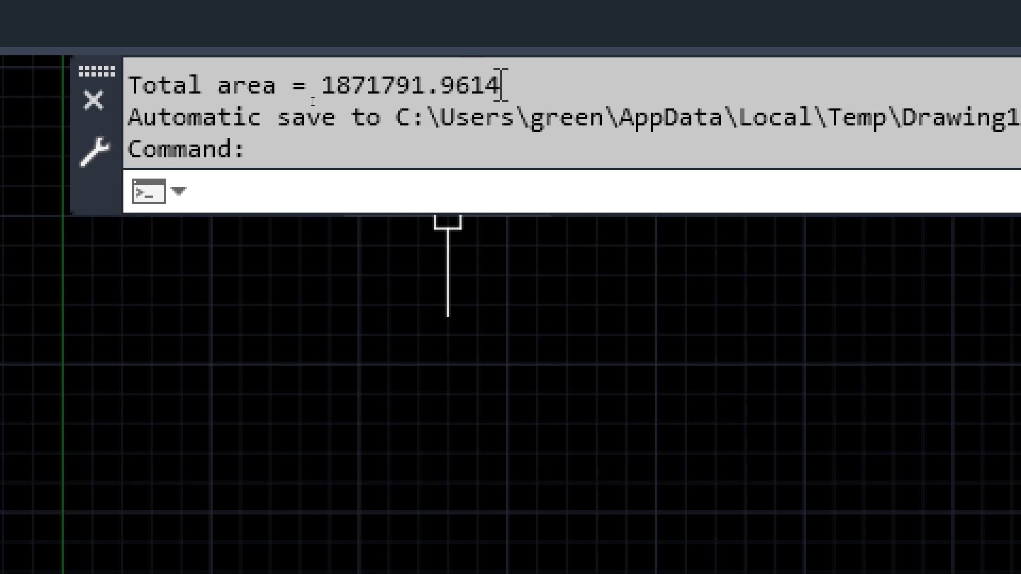
scroll(519, 94, up, 1)
drag(520, 127, 128, 122)
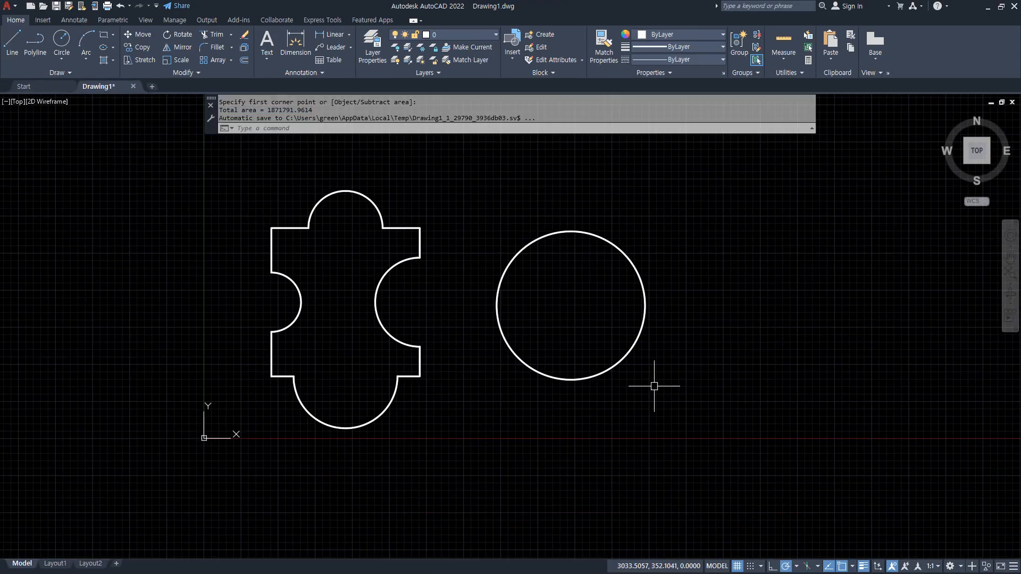
Draw a circle of radius 250 concentric with the existing large circle
text(c)
key(Return)
text(cen)
key(Return)
click(603, 367)
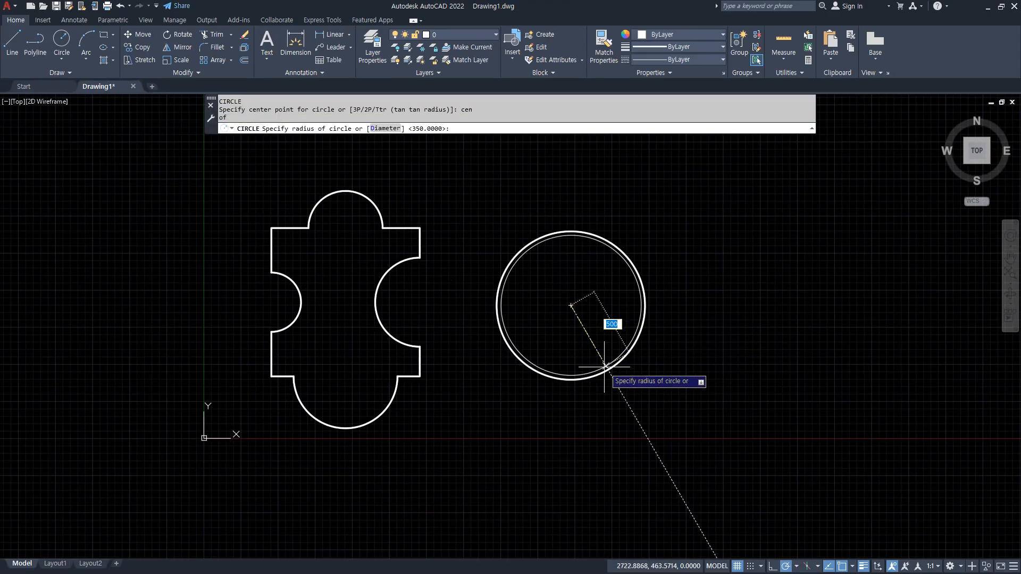
text(2)
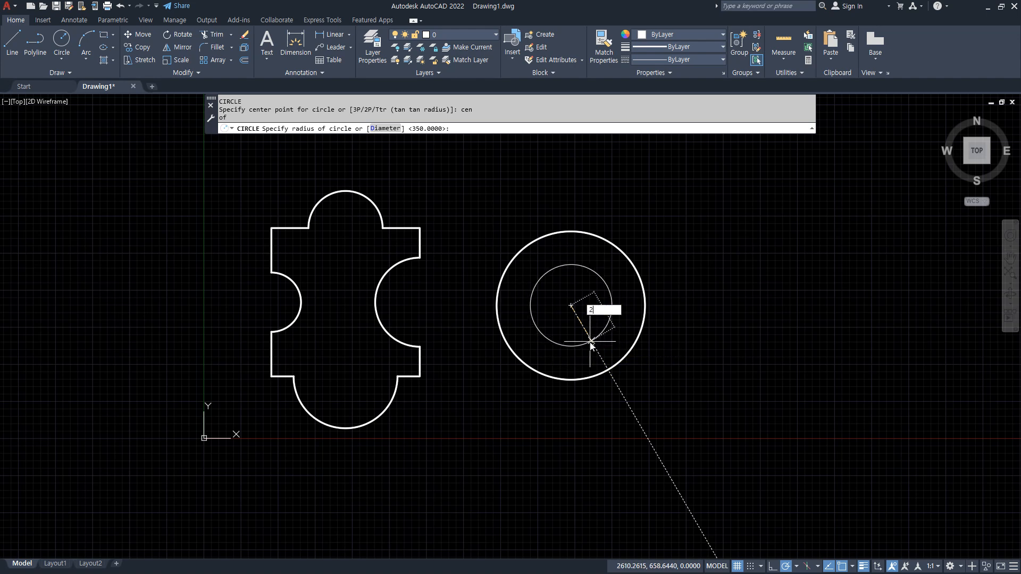
text(50.)
key(Return)
mouse_move(603, 242)
mouse_down()
mouse_move(571, 268)
mouse_move(621, 294)
mouse_move(607, 312)
mouse_up()
mouse_move(629, 352)
mouse_down()
mouse_move(602, 342)
mouse_move(532, 358)
mouse_up()
mouse_move(564, 276)
mouse_down()
mouse_move(577, 332)
mouse_move(582, 272)
mouse_move(555, 277)
mouse_up()
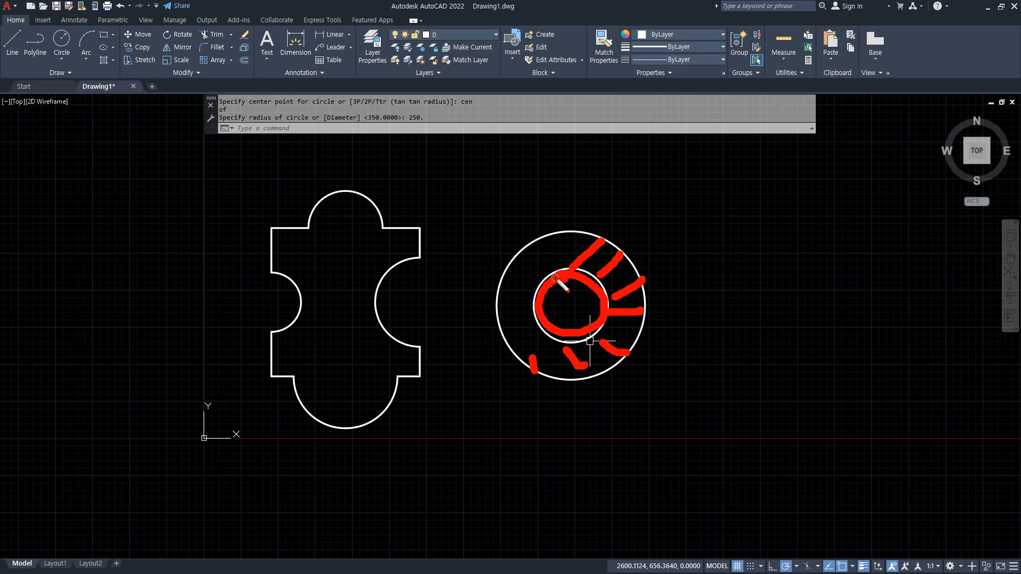
key(Escape)
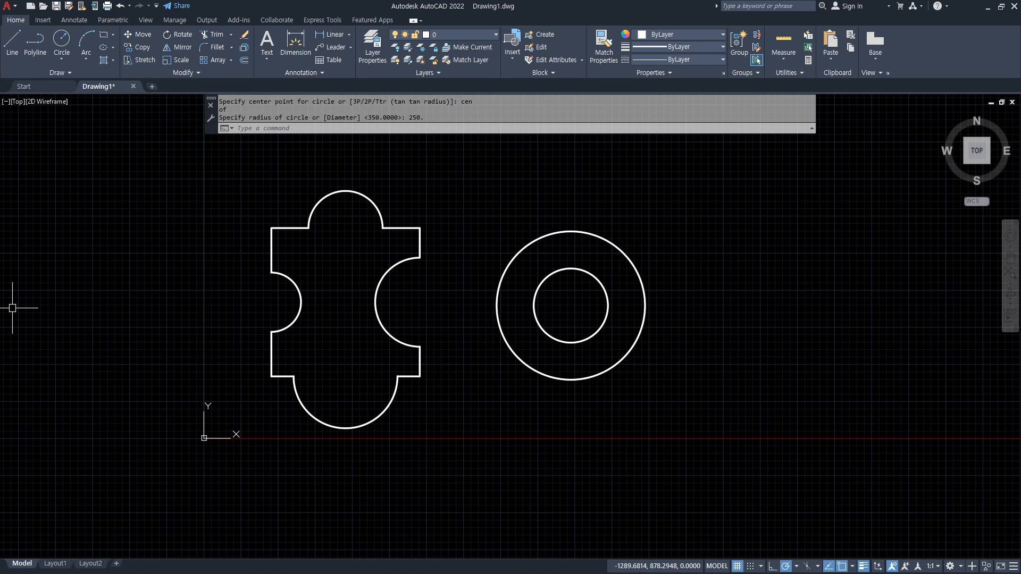
Try AREA's Subtract area option directly with Object on the outer circle and the inner circle, and leave the command
text(aa)
key(Return)
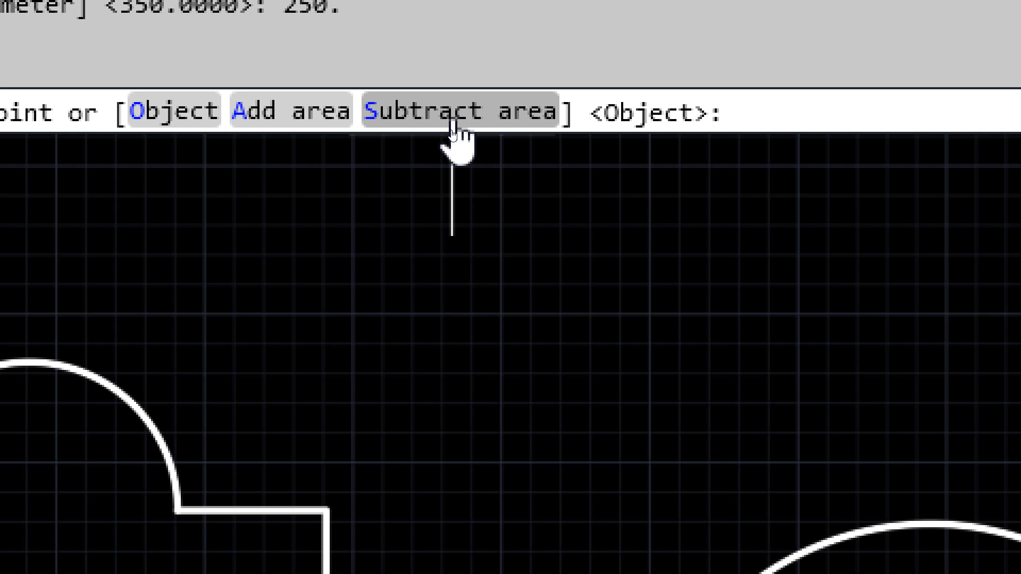
click(453, 118)
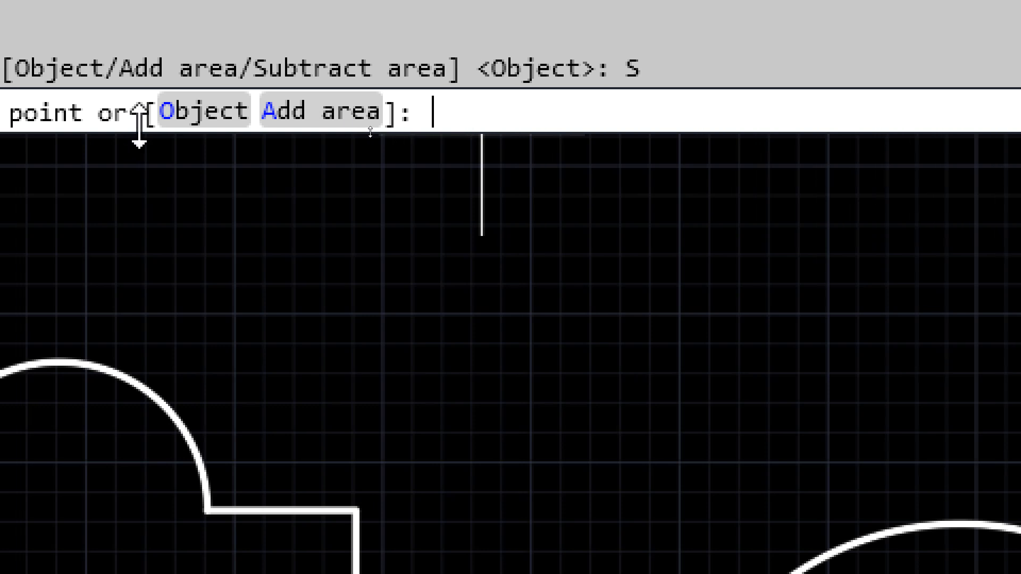
click(182, 118)
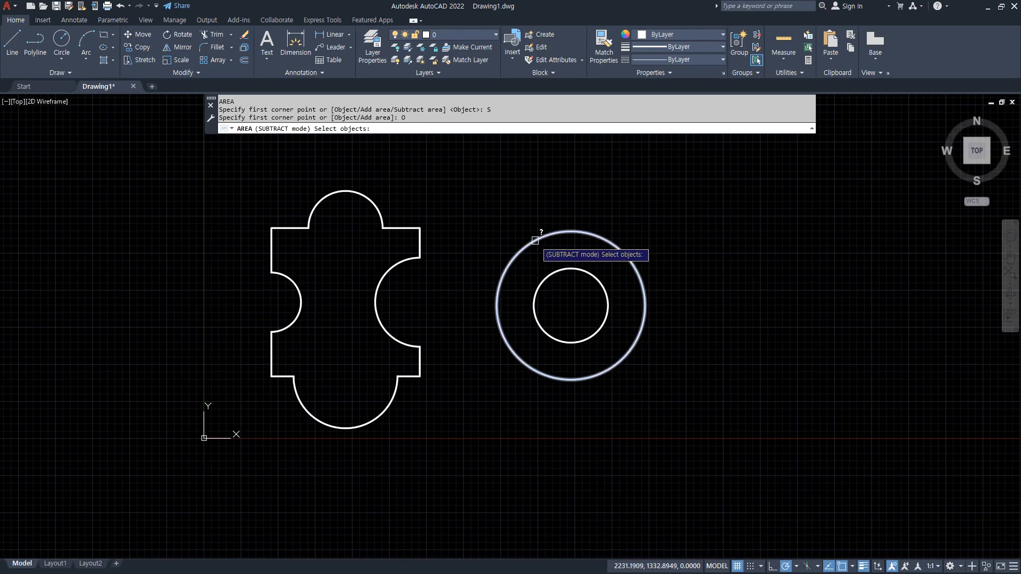
click(596, 43)
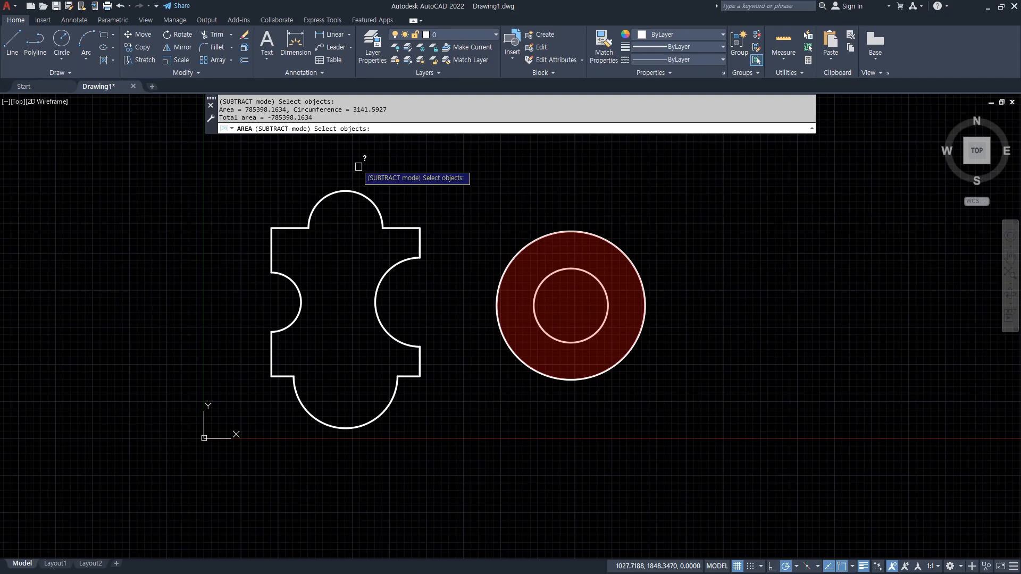
click(564, 276)
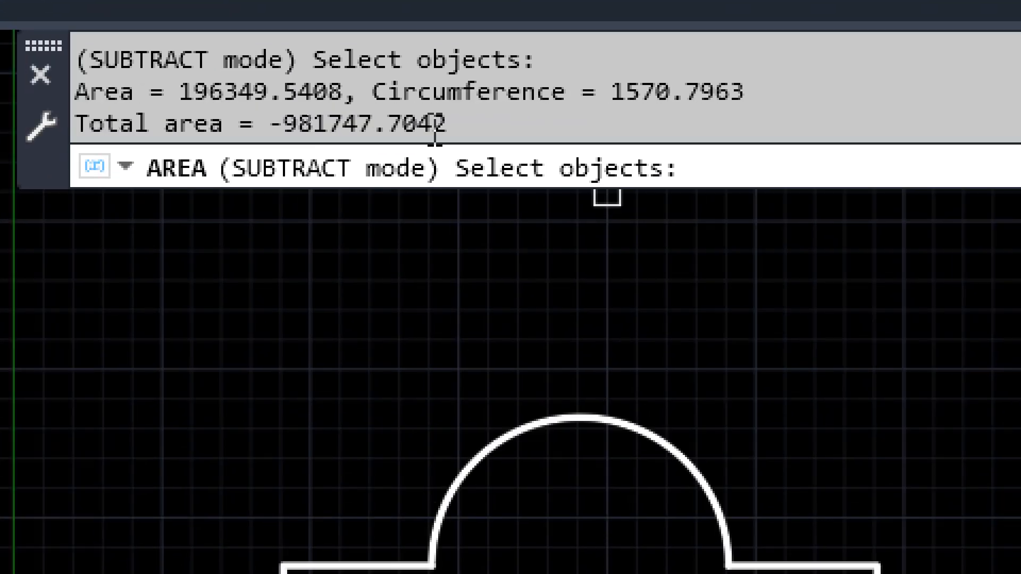
key(Escape)
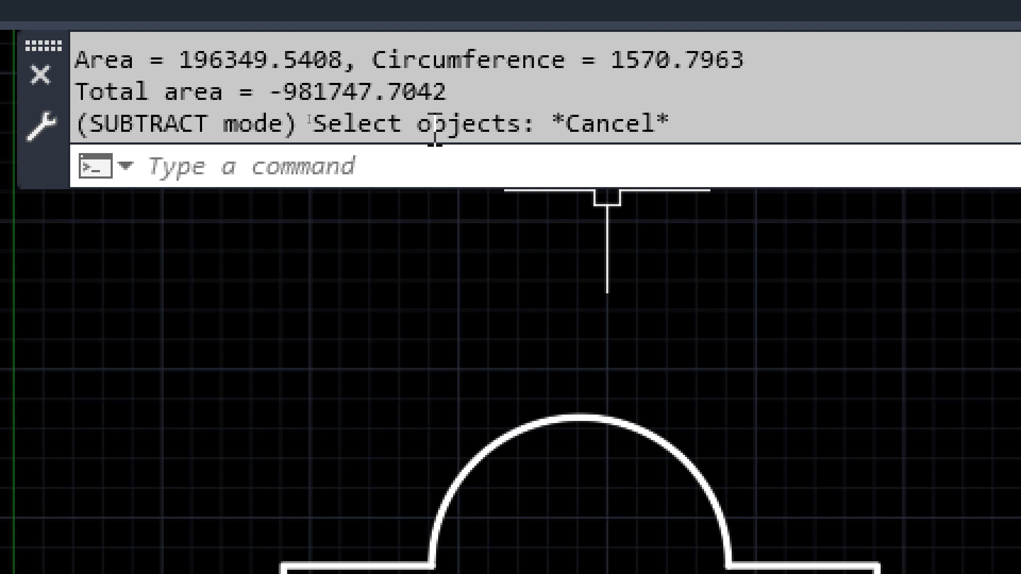
Start a new AREA measurement with Add area and Object, and add the outer circle
scroll(406, 403, down, 4)
mouse_move(609, 397)
middle_down()
mouse_move(368, 186)
mouse_move(223, 164)
middle_up()
text(aa)
key(Return)
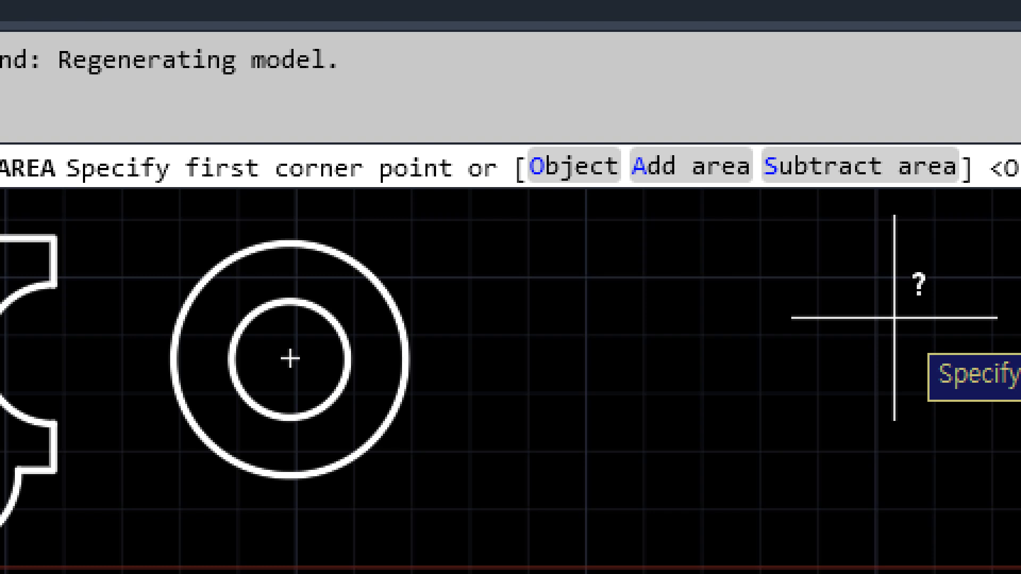
click(712, 164)
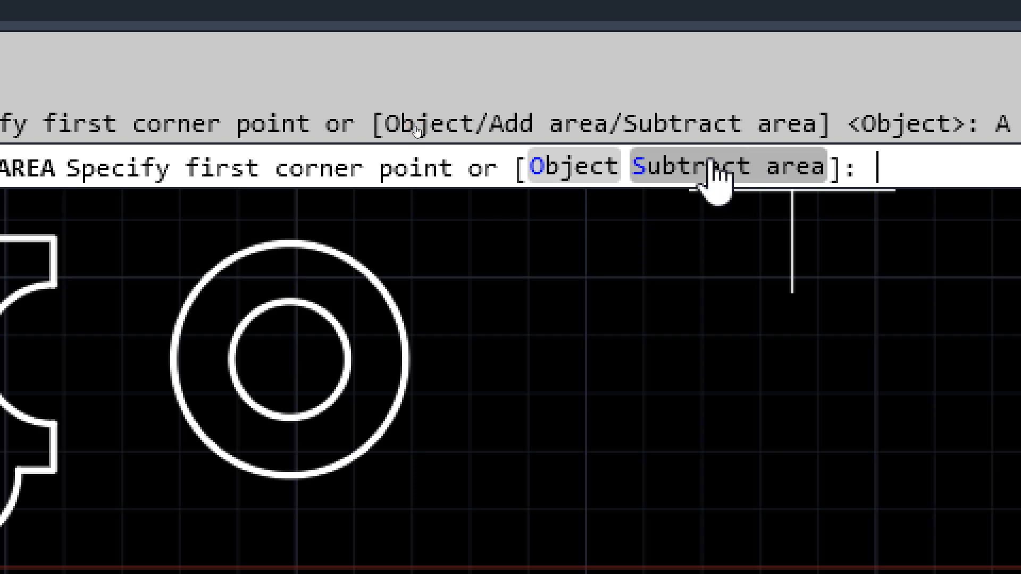
click(568, 168)
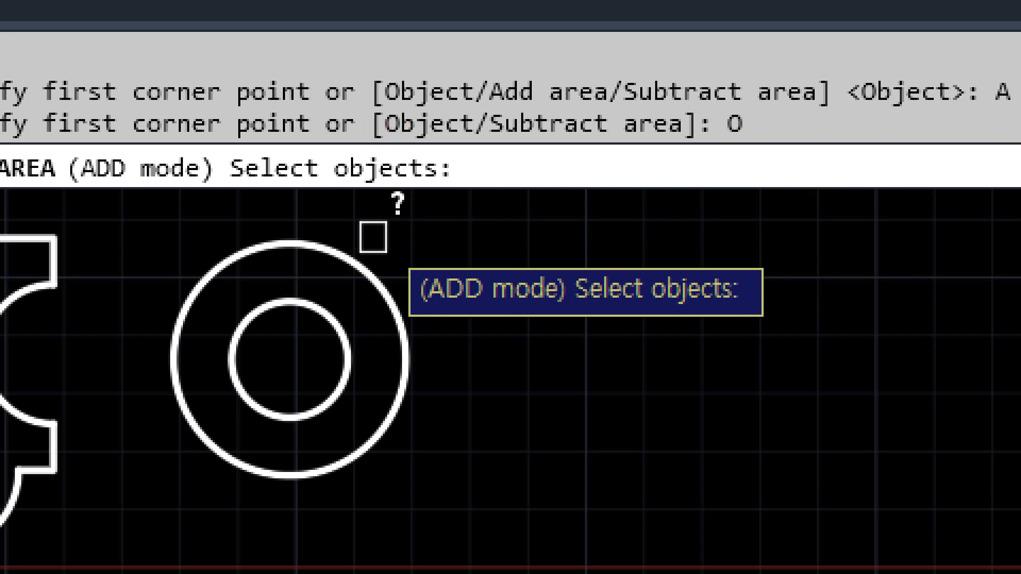
click(357, 259)
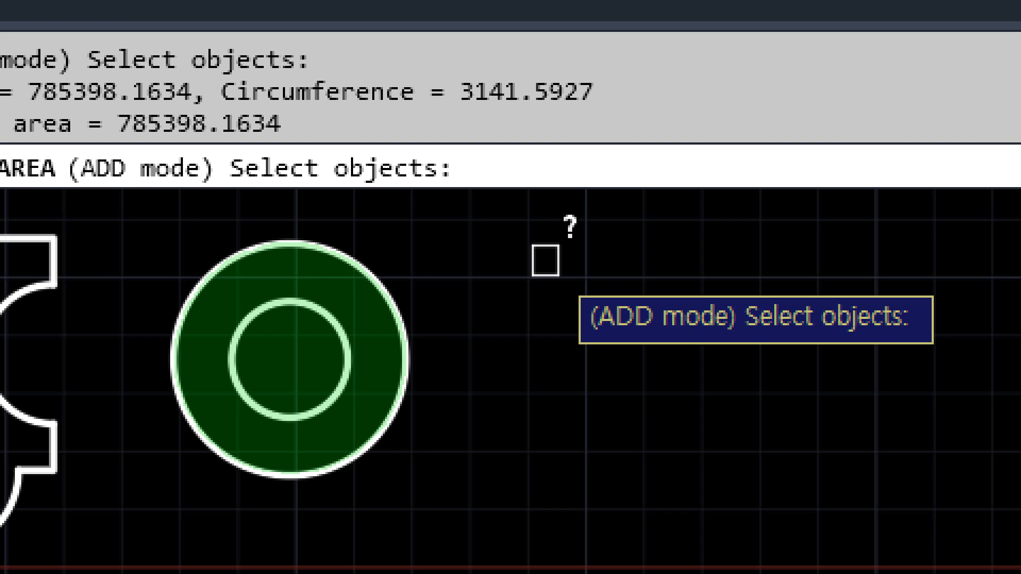
key(Return)
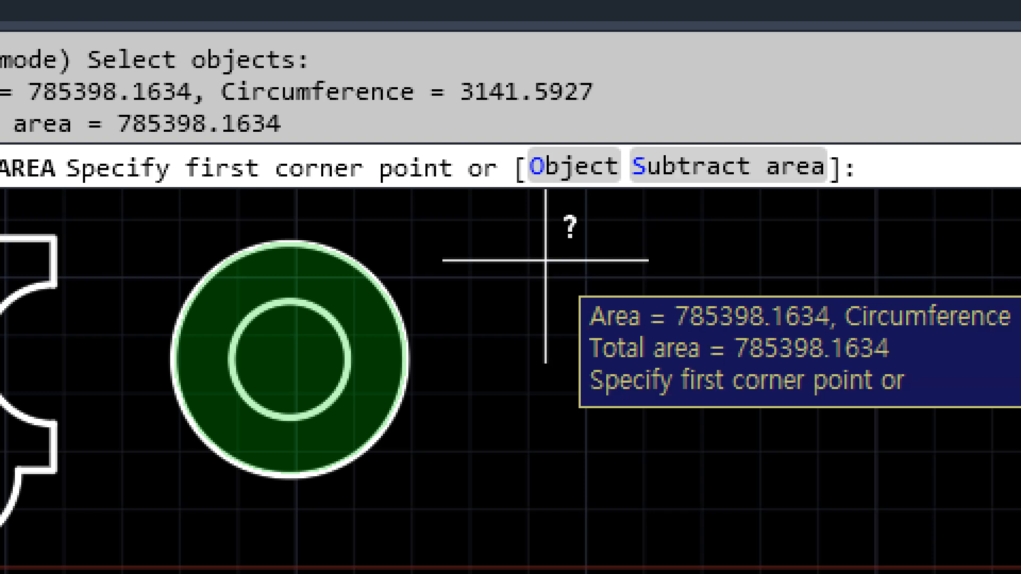
Subtract the inner circle from the running AREA total using the Subtract area and Object options
click(733, 168)
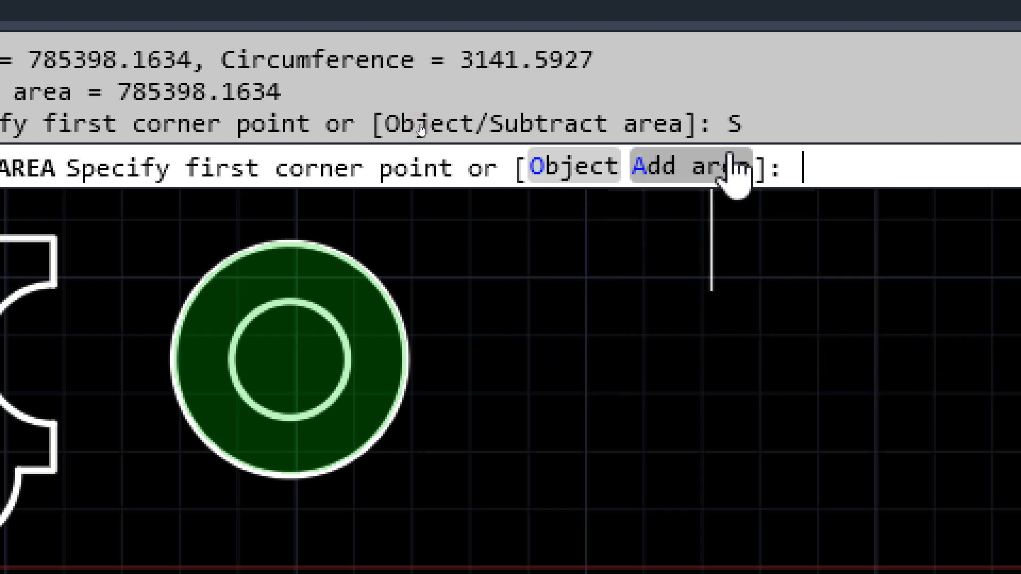
click(569, 168)
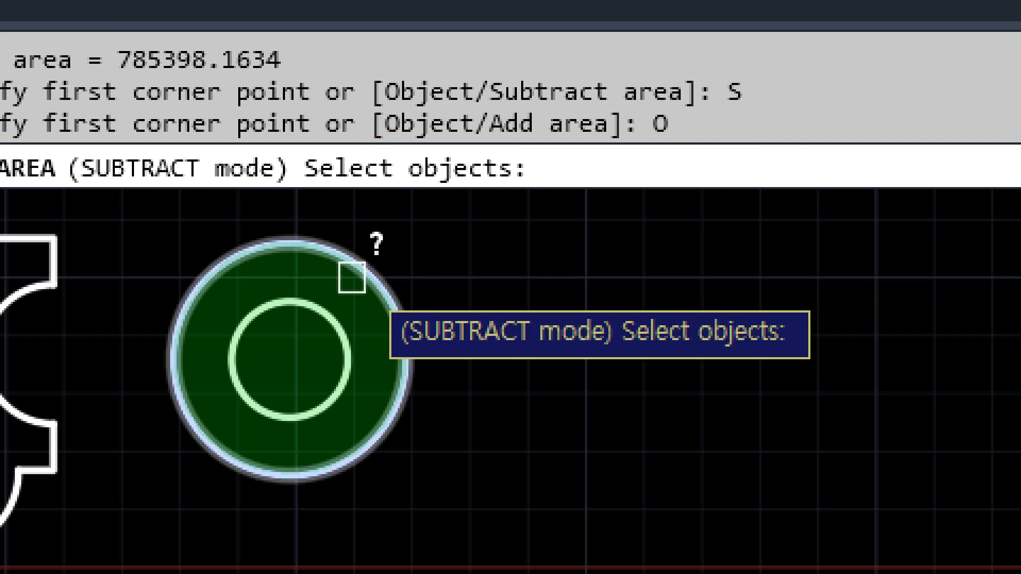
click(320, 301)
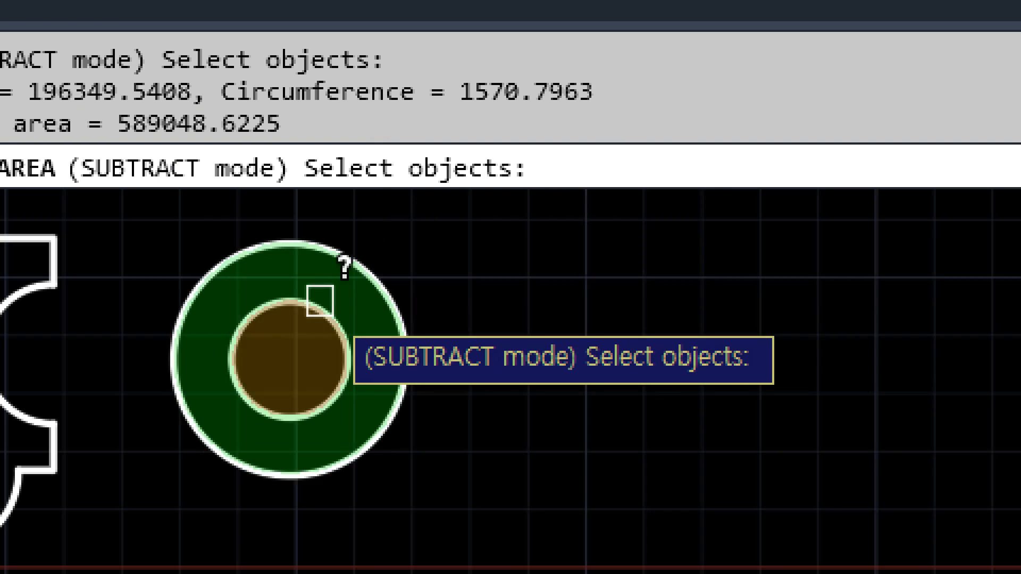
key(Return)
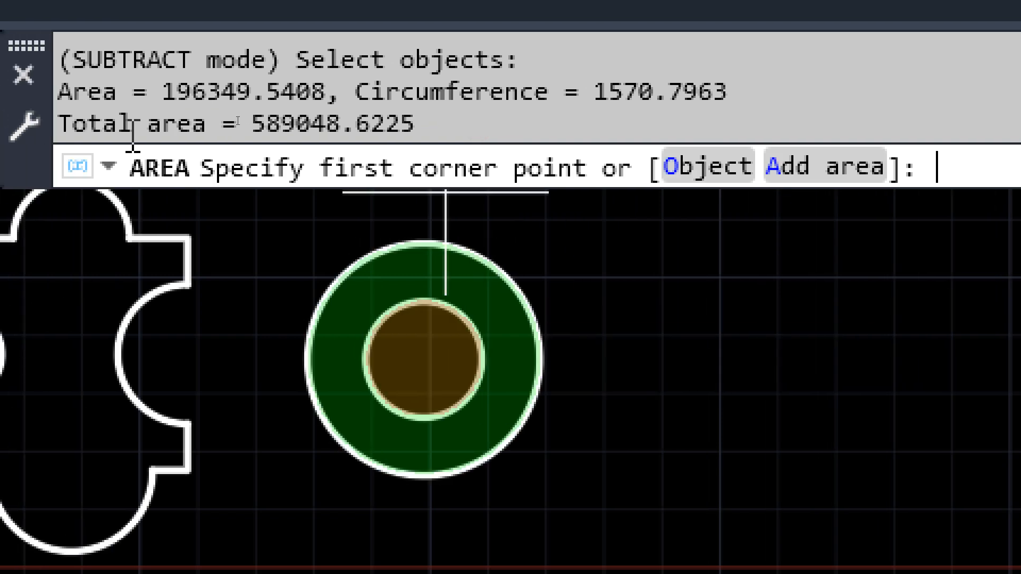
Highlight the ring's total area in the command history and end the AREA command
drag(375, 123, 583, 125)
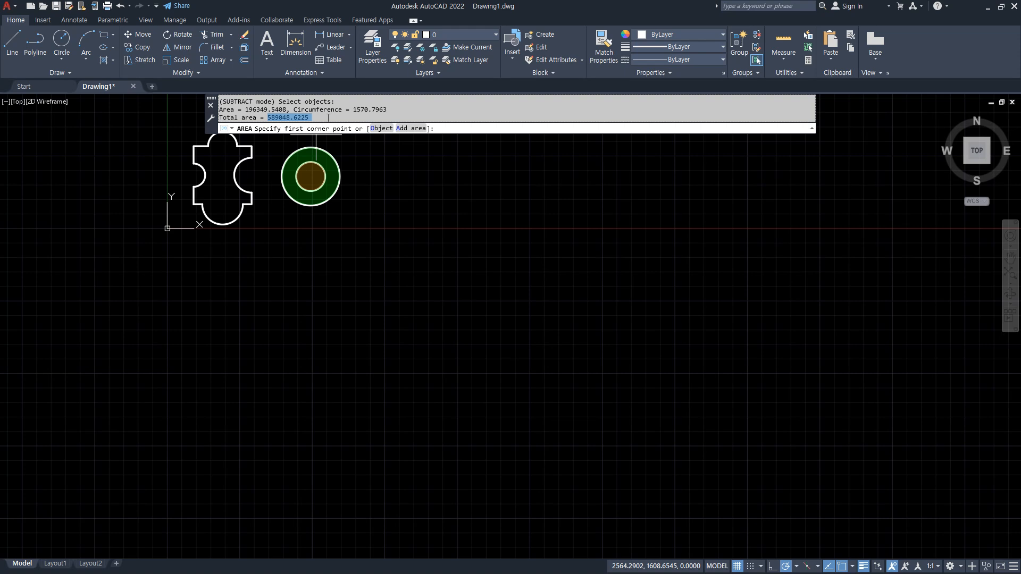
key(Escape)
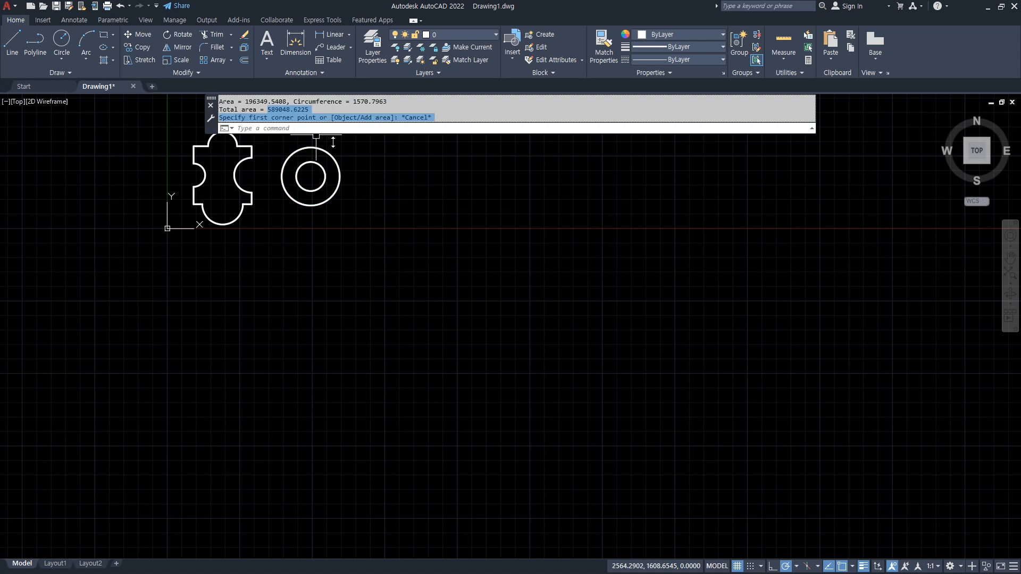
Draw a circle of radius 100 at the centre of the outline's left notch arc and one of radius 150 at its top arc's centre
scroll(337, 204, up, 4)
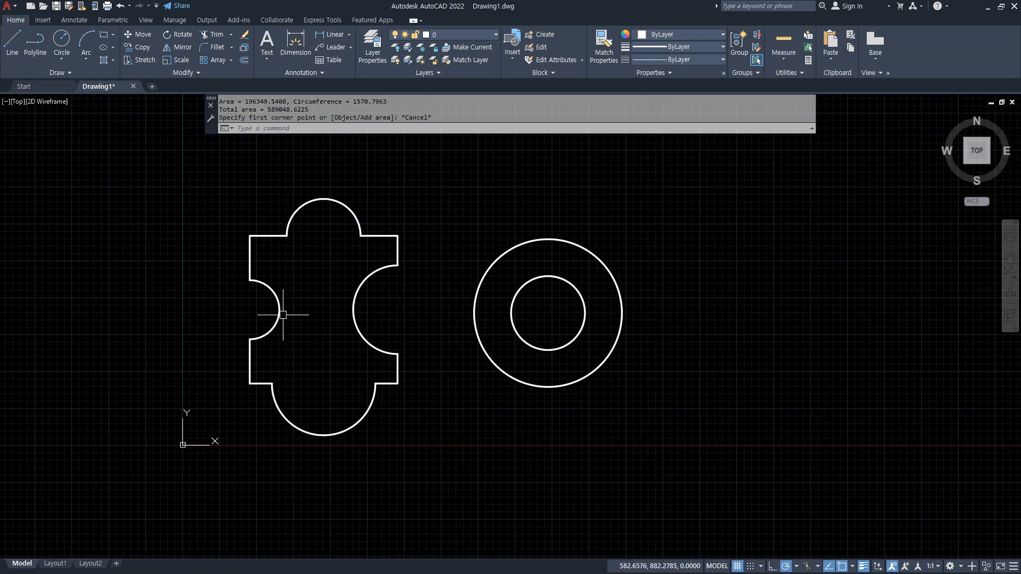
text(c)
key(Return)
click(250, 310)
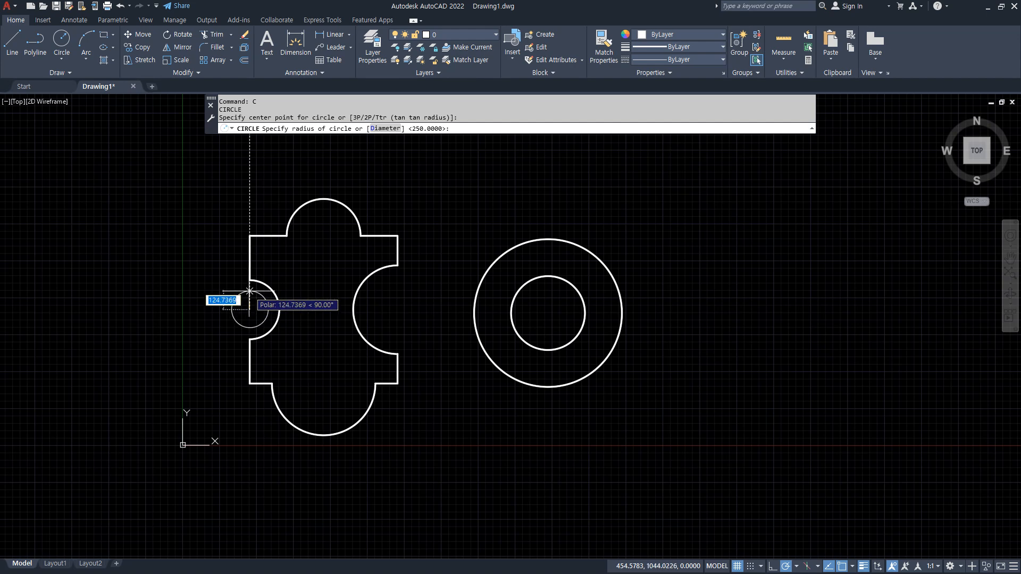
text(100)
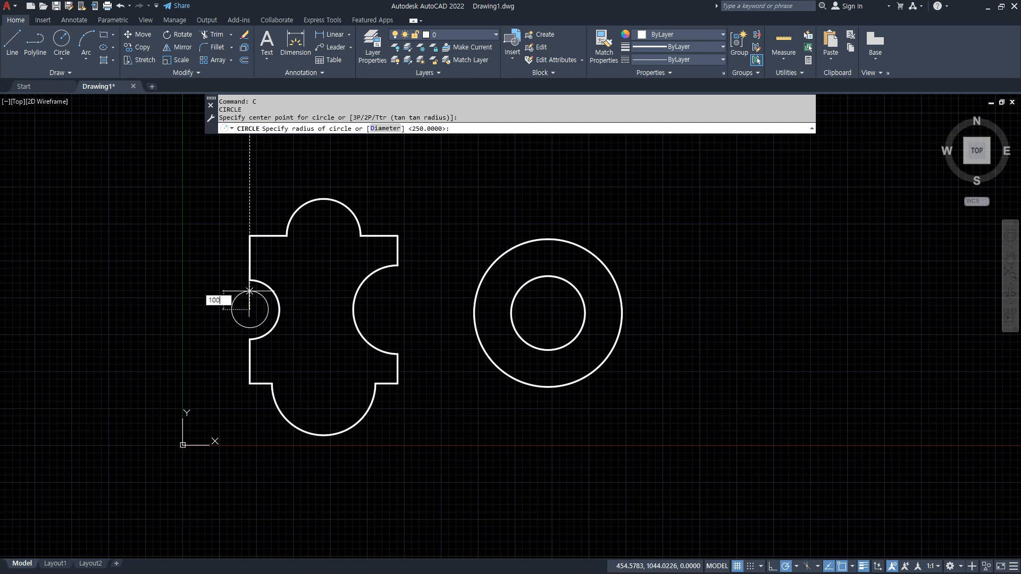
key(Return)
text(c)
key(Return)
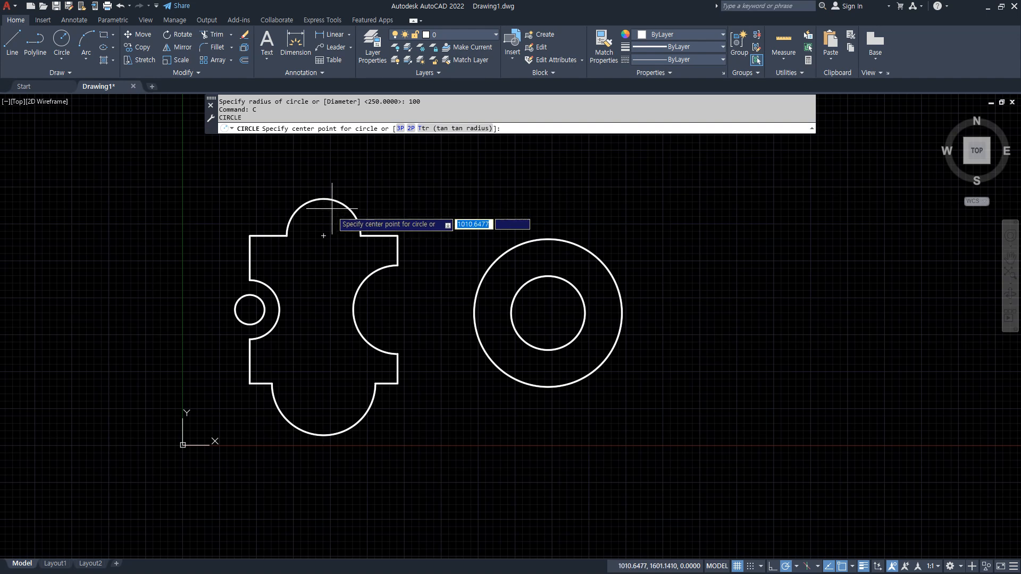
click(324, 235)
text(150)
key(Return)
Draw a circle of radius 200 at the centre of the outline's right notch arc and one of radius 250 at its bottom arc's centre
key(Return)
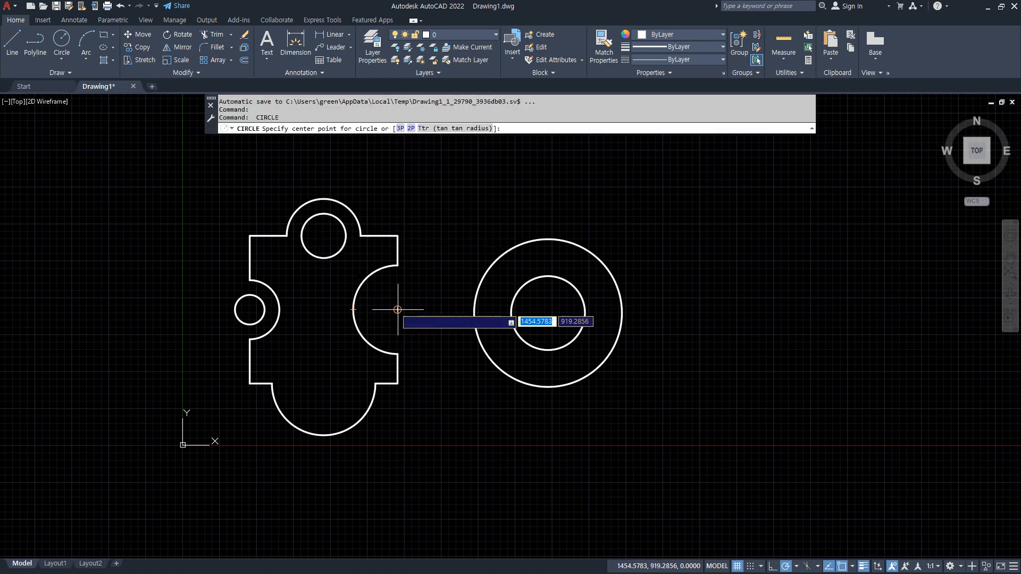
click(398, 309)
text(200)
key(Return)
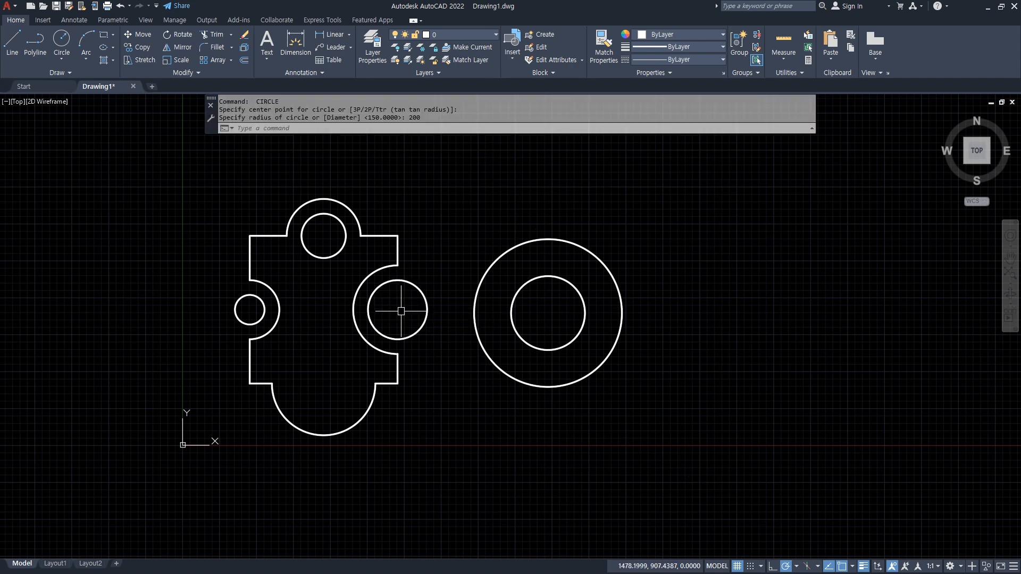
key(Return)
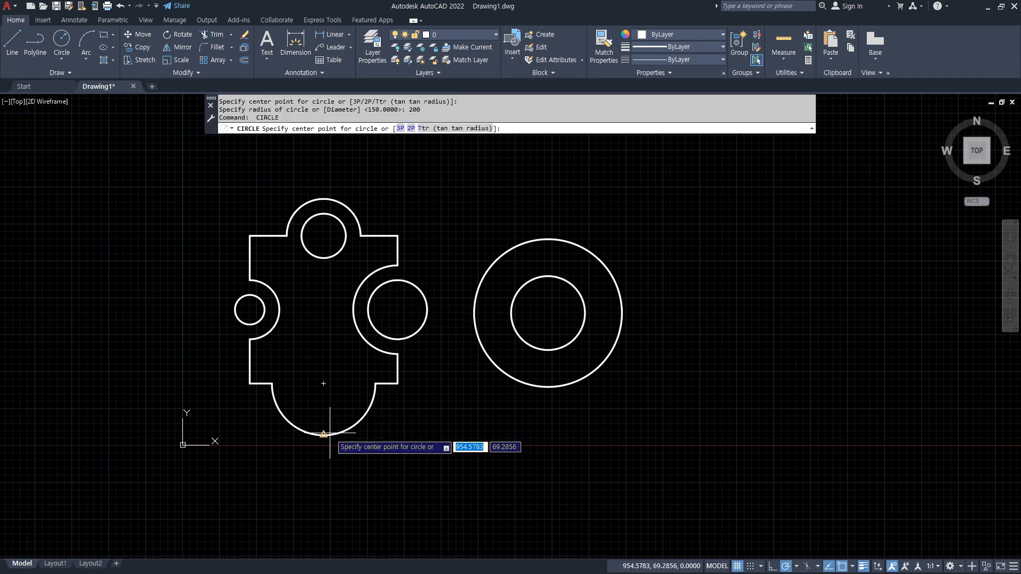
click(323, 384)
text(250)
key(Return)
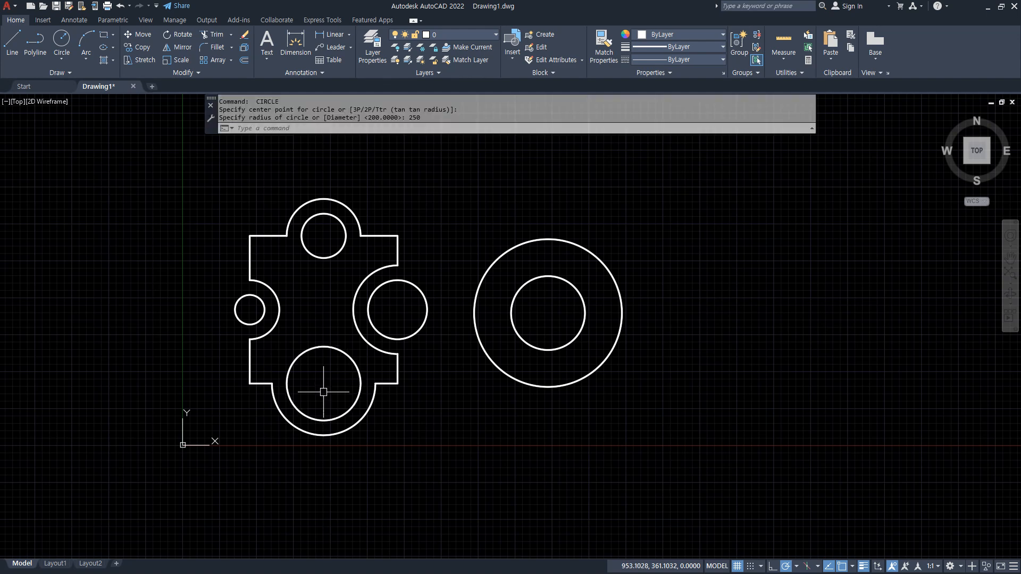
mouse_move(333, 470)
mouse_down()
mouse_move(262, 159)
mouse_move(682, 431)
mouse_move(241, 467)
mouse_up()
key(ctrl+z)
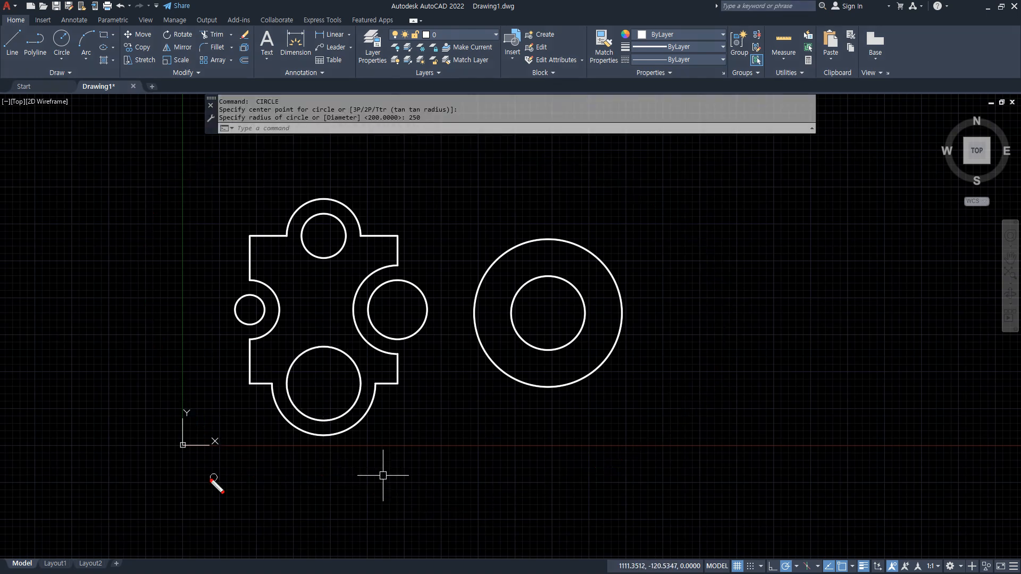
drag(294, 252, 272, 279)
mouse_move(321, 268)
mouse_down()
mouse_move(291, 322)
mouse_move(334, 327)
mouse_up()
drag(232, 312, 249, 311)
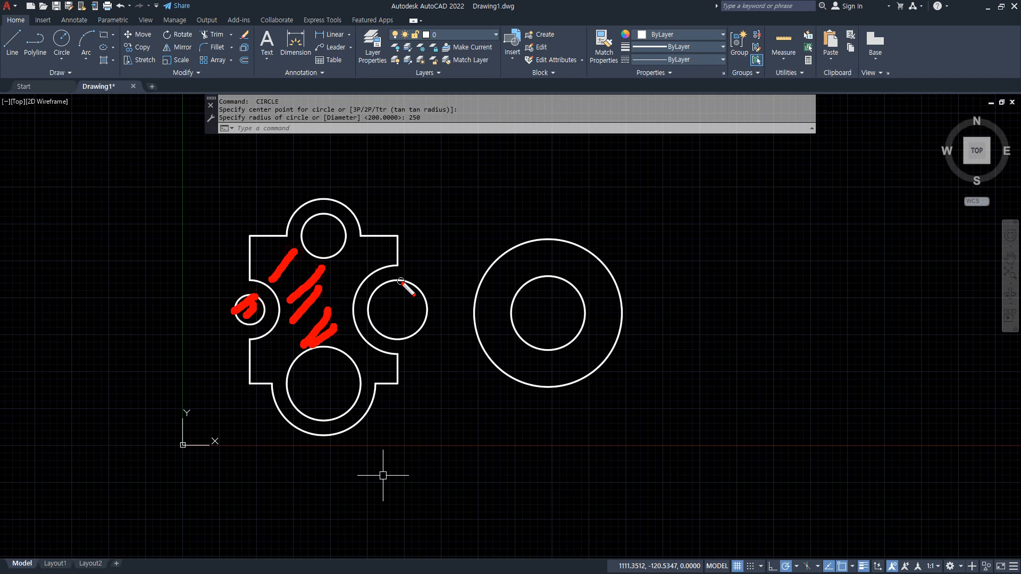
drag(401, 281, 372, 308)
drag(415, 295, 390, 319)
drag(519, 266, 488, 297)
mouse_move(509, 291)
mouse_down()
mouse_move(487, 326)
mouse_move(500, 355)
mouse_move(544, 365)
mouse_up()
drag(574, 349, 566, 368)
drag(598, 321, 590, 339)
drag(607, 295, 594, 310)
mouse_move(576, 281)
mouse_down()
mouse_move(591, 273)
mouse_move(549, 268)
mouse_up()
drag(555, 250, 512, 265)
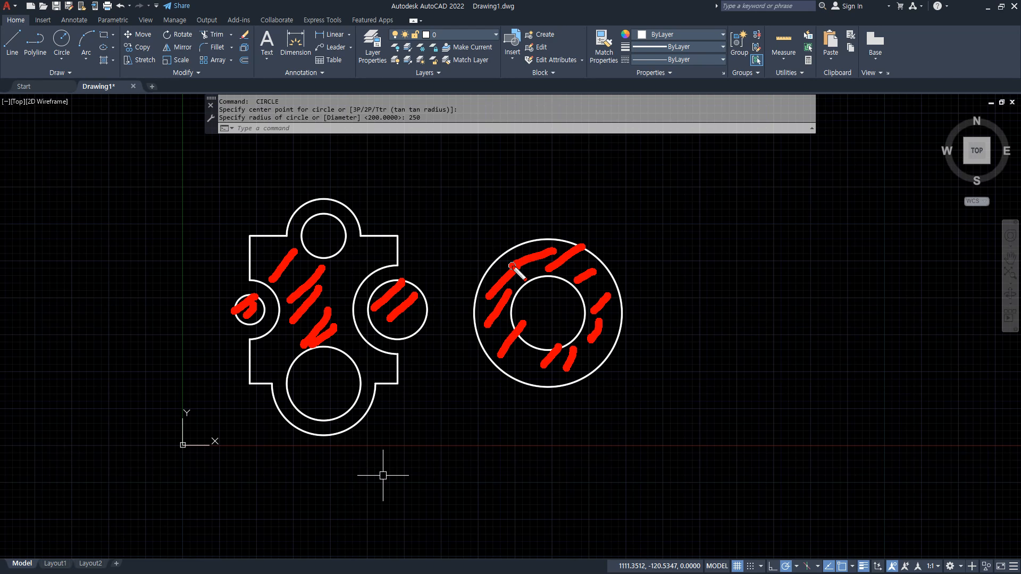
key(Escape)
Measure with AREA using Add area and Object, adding the outline, the circles in its two side notches and the separate large outer circle
text(aa)
key(Return)
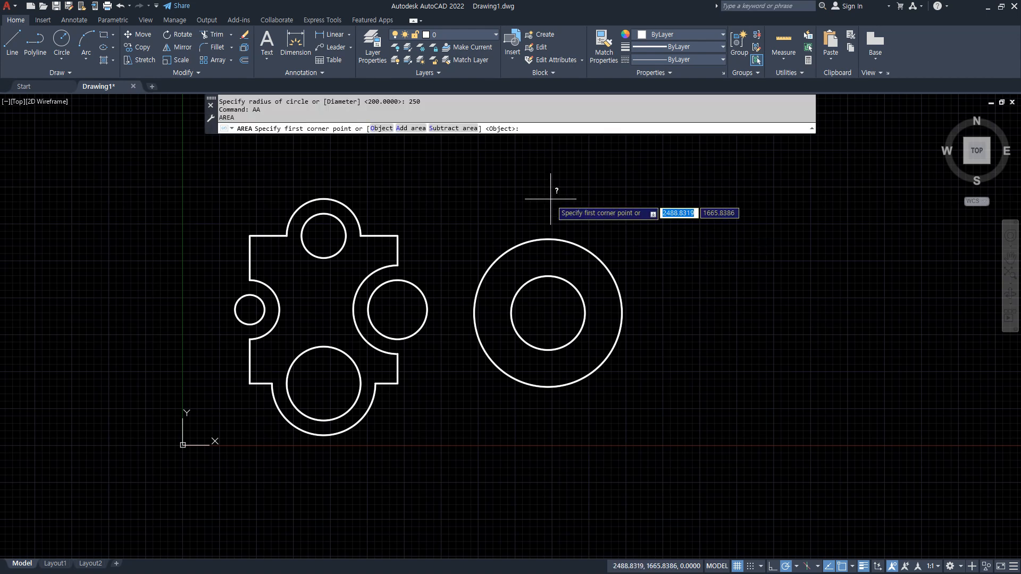
click(410, 128)
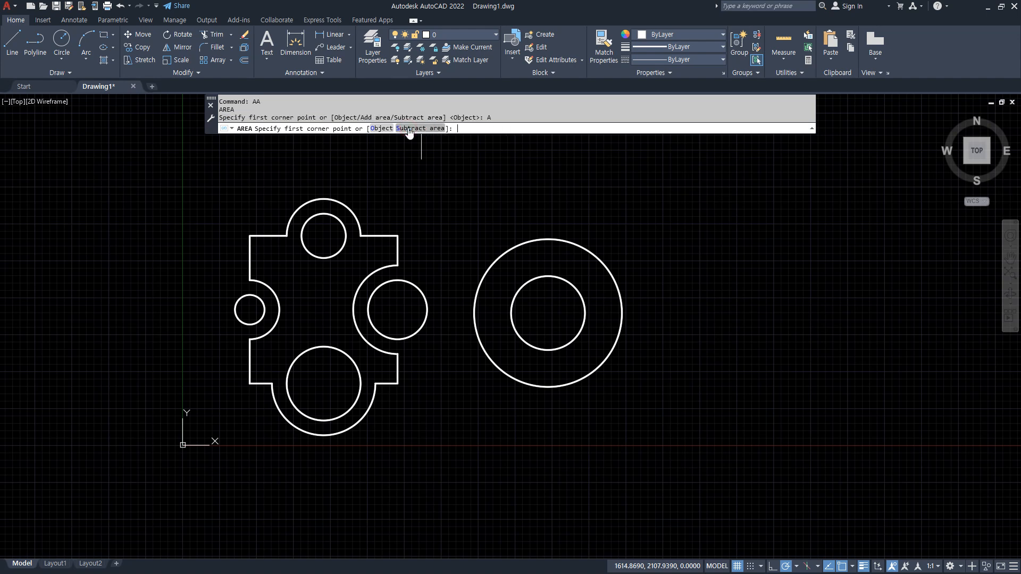
click(382, 128)
click(261, 301)
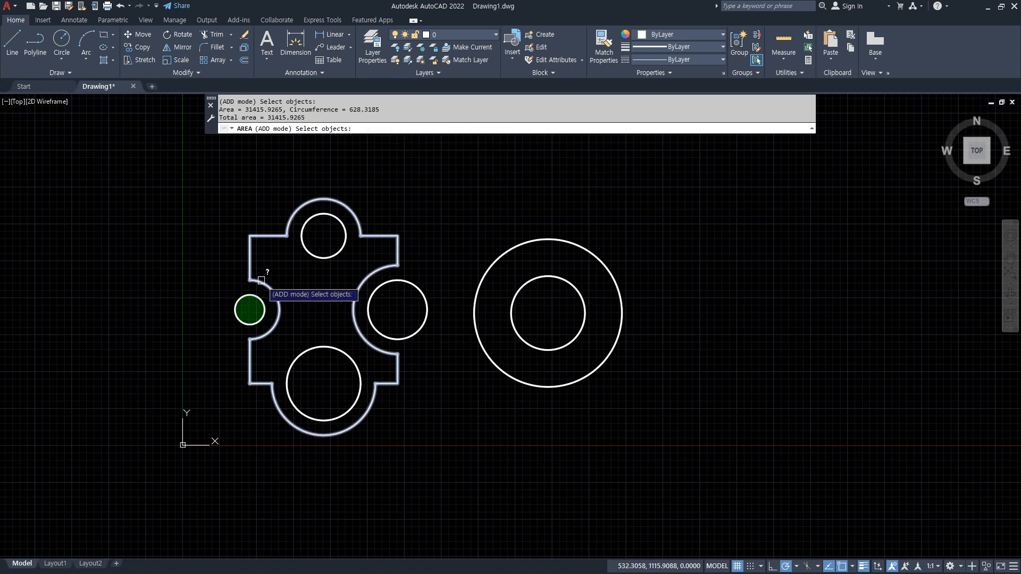
click(261, 280)
click(395, 279)
click(484, 273)
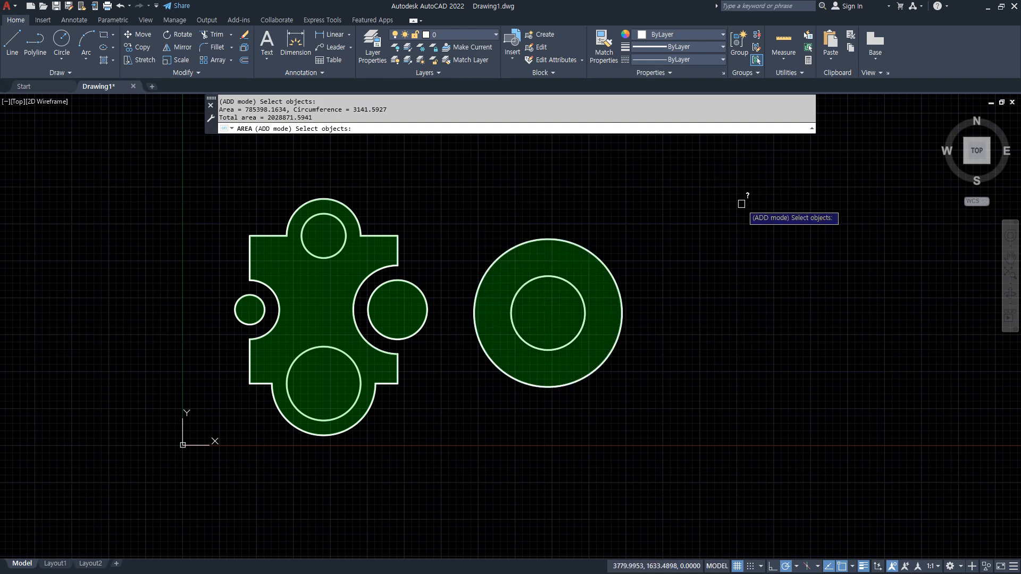
key(Return)
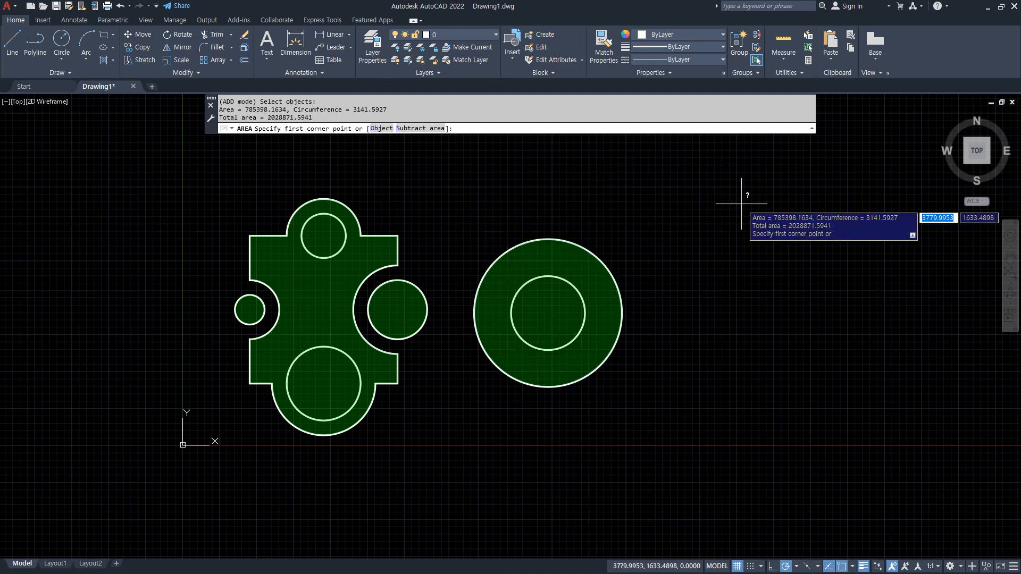
Subtract the two circles inside the outline and the ring's inner circle using Subtract area and Object, and end AREA
click(425, 129)
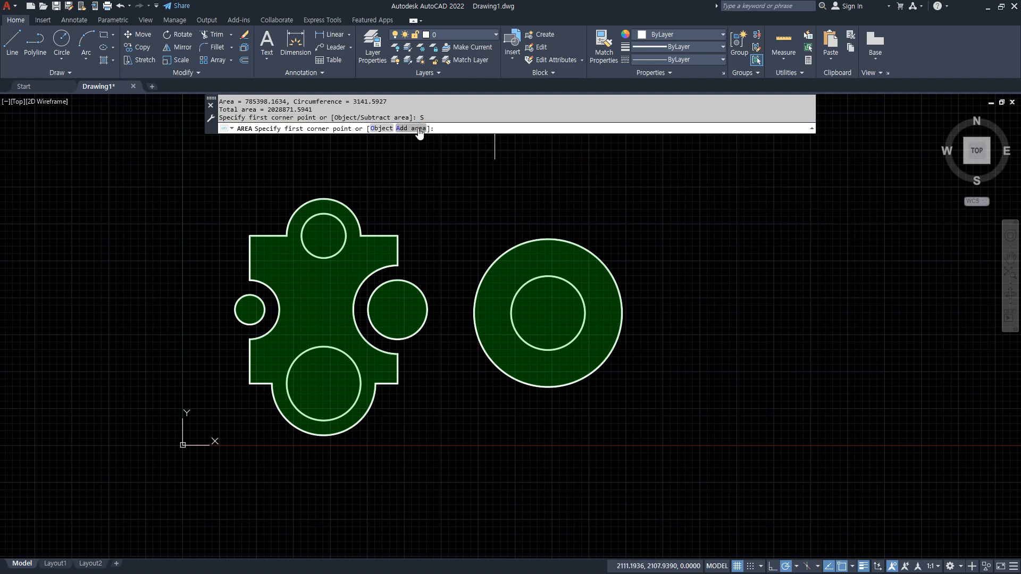
click(381, 128)
click(322, 260)
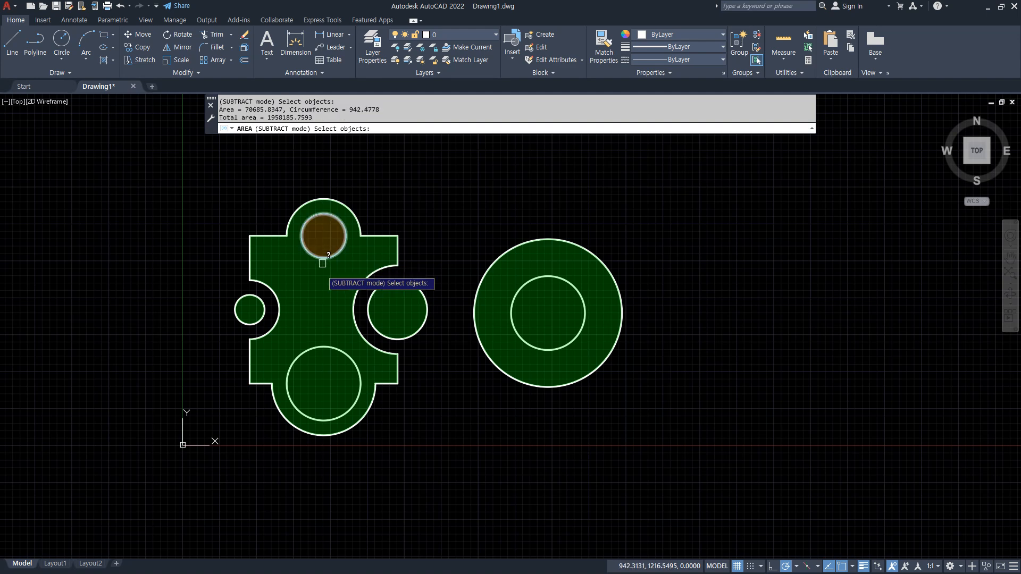
click(322, 346)
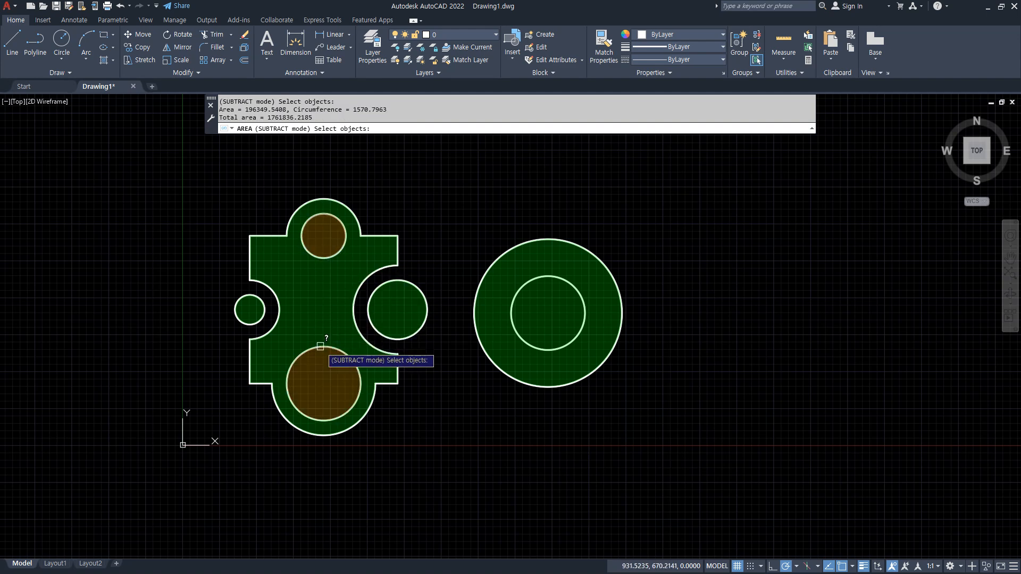
click(529, 339)
key(Return)
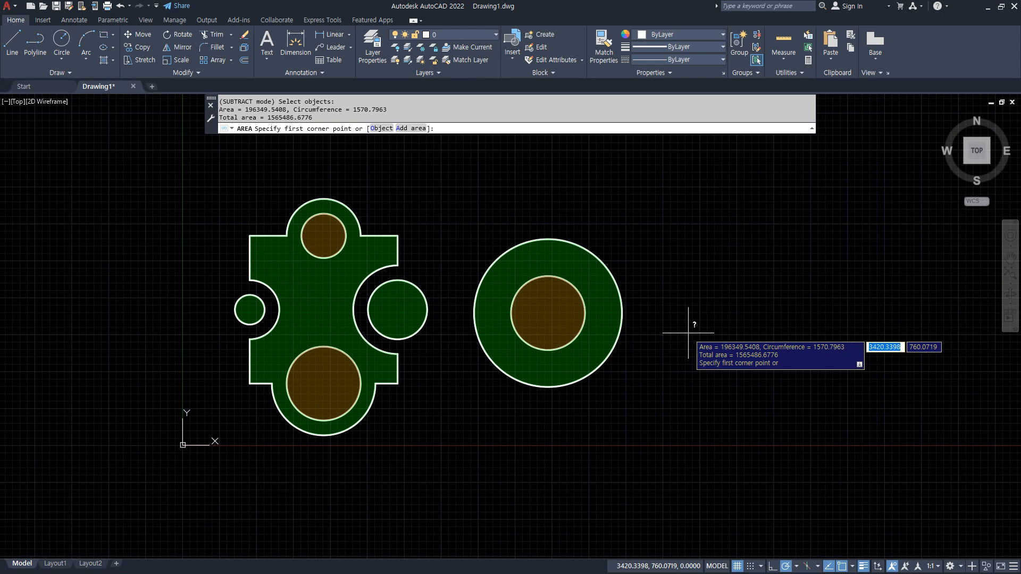
key(Escape)
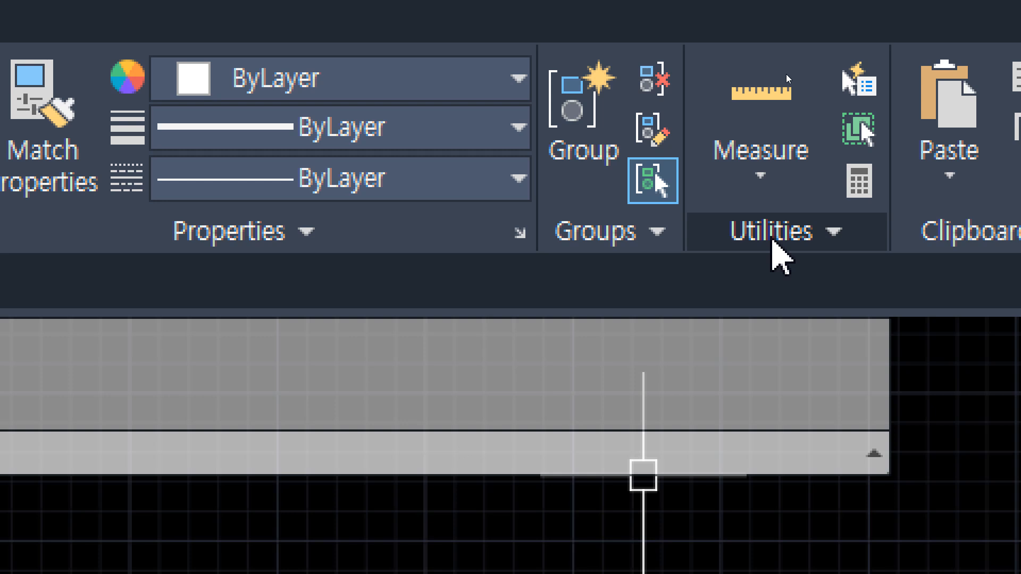
Measure the radius of the large outer circle with MEASUREGEOM's Radius option and leave the command
click(785, 183)
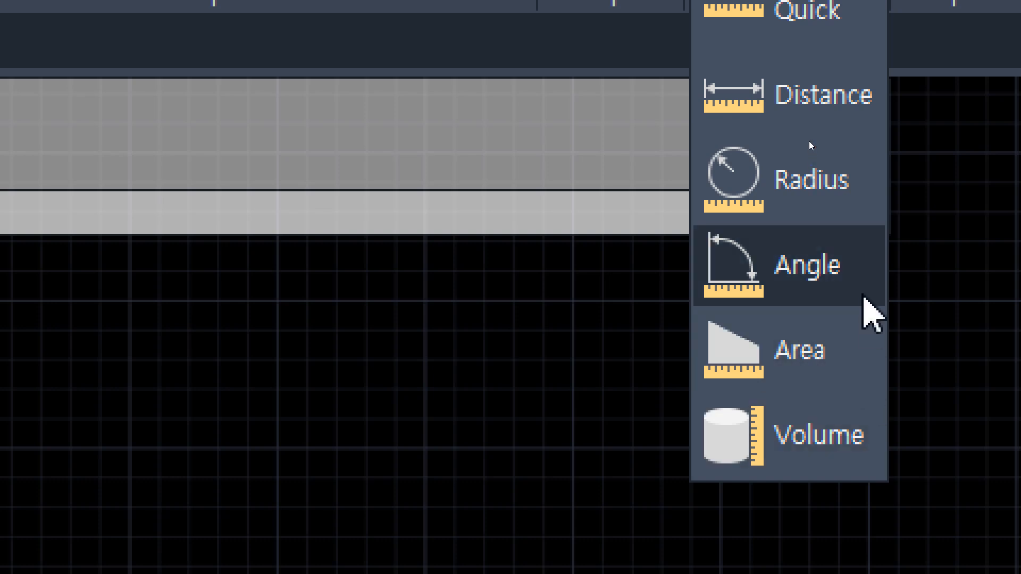
click(848, 189)
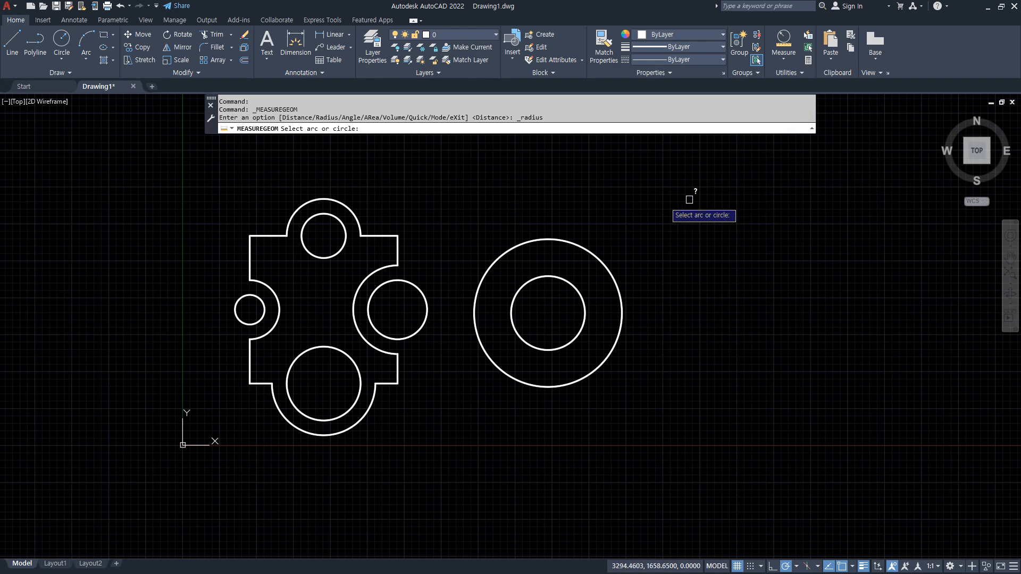
click(577, 246)
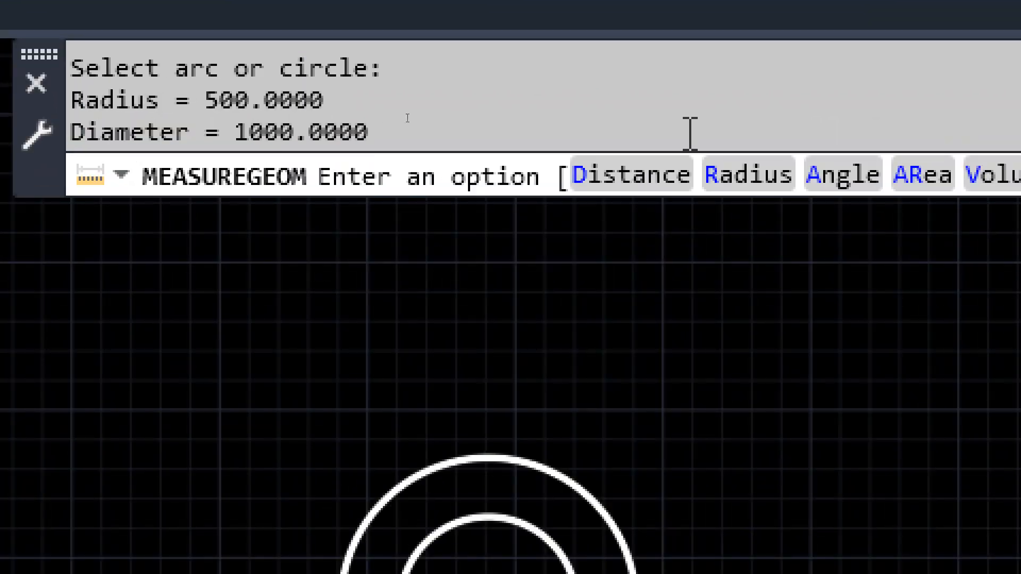
key(Escape)
key(Escape)
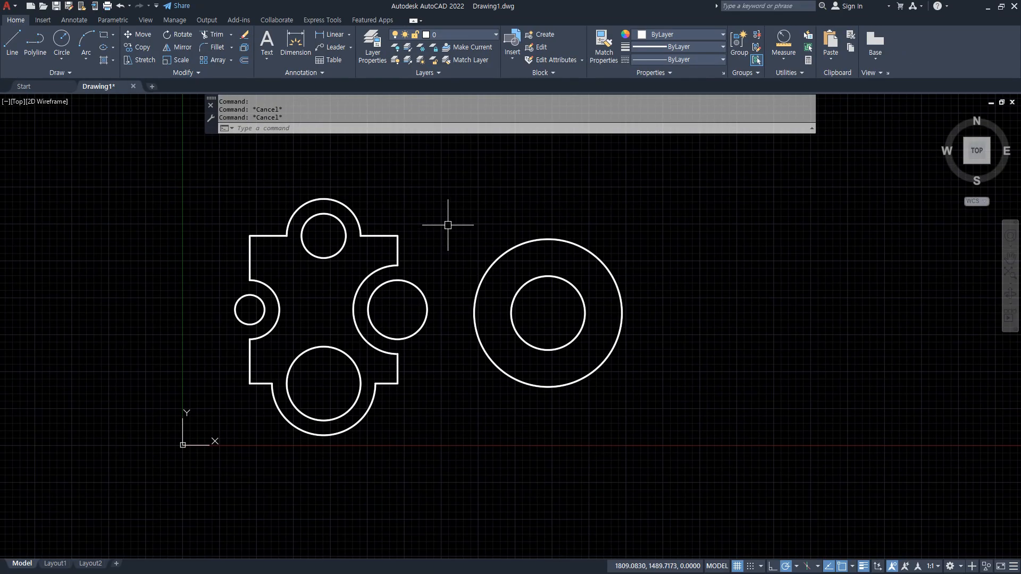
Draw a slanted line beside the ring and a horizontal line from its lower end, forming an angle of about 47°
text(L)
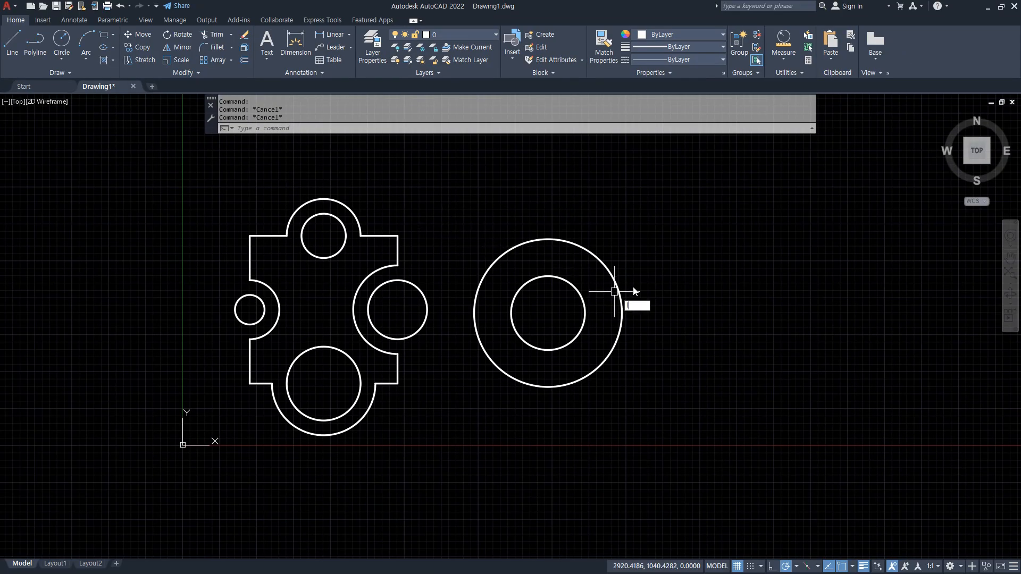
key(Return)
click(779, 268)
click(655, 398)
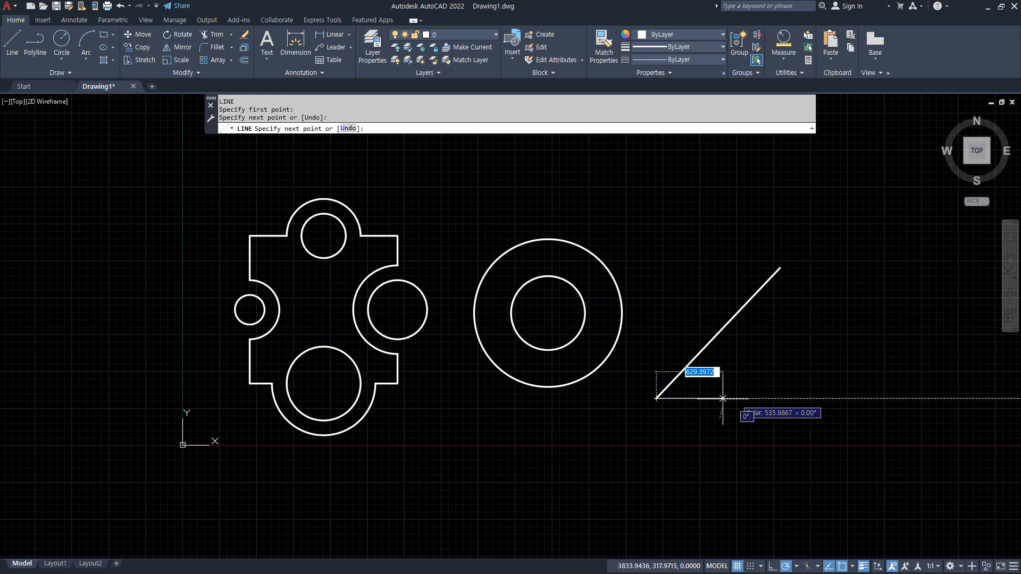
click(817, 397)
key(Escape)
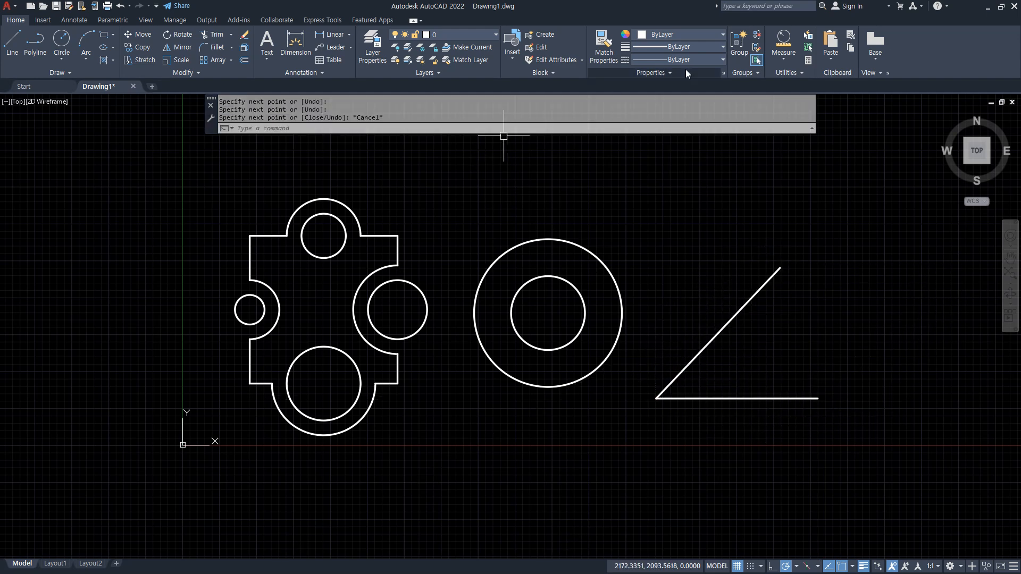
Measure the angle between the slanted and horizontal lines with MEASUREGEOM's Angle option and leave the command
click(783, 57)
click(792, 141)
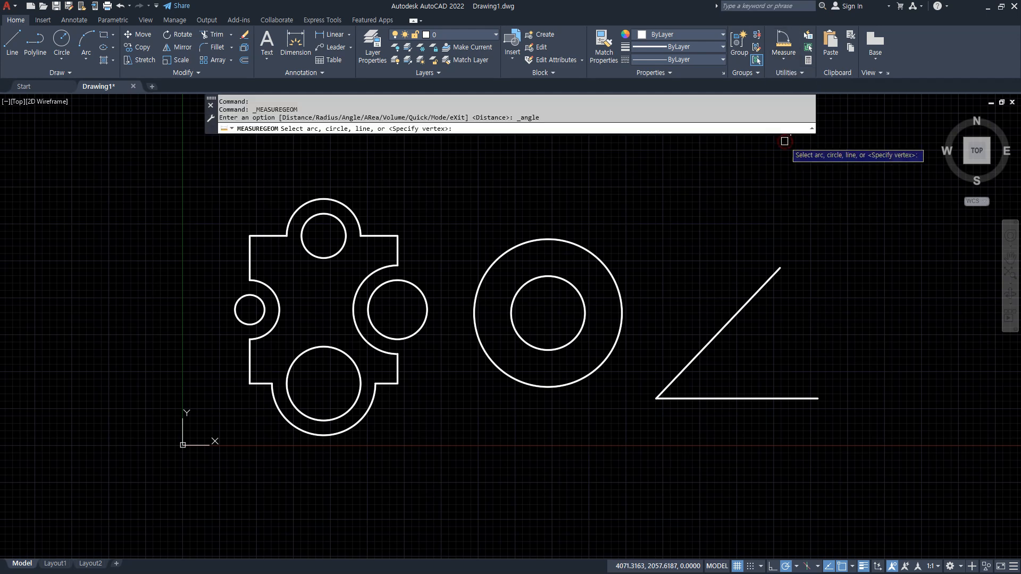
click(687, 363)
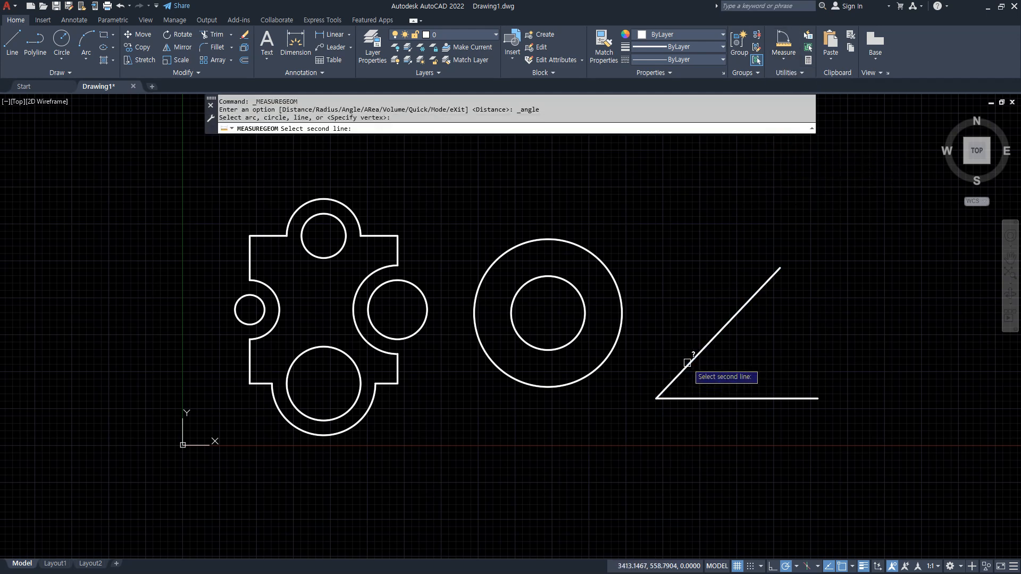
click(716, 398)
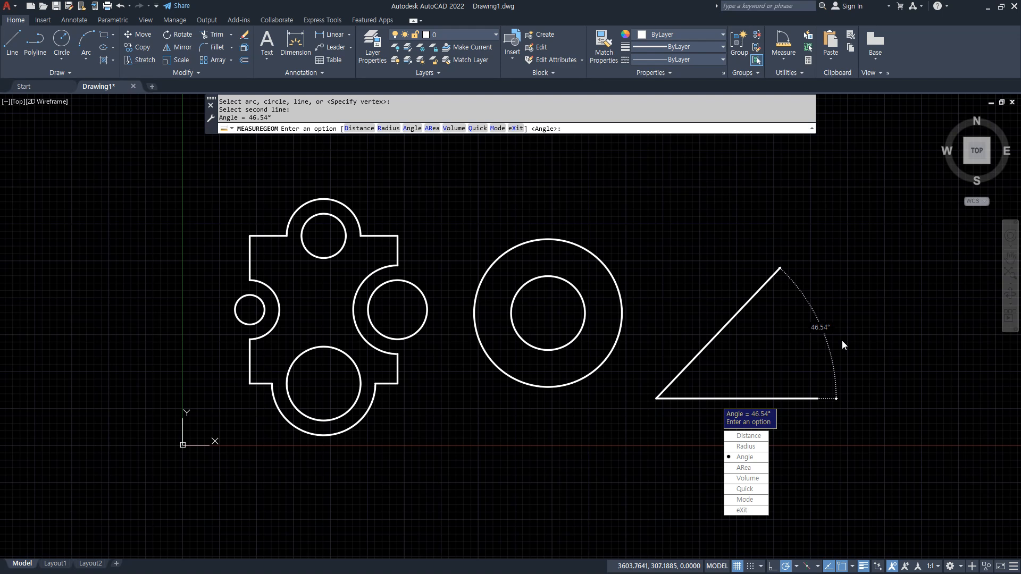
key(Escape)
key(Escape)
key(Escape)
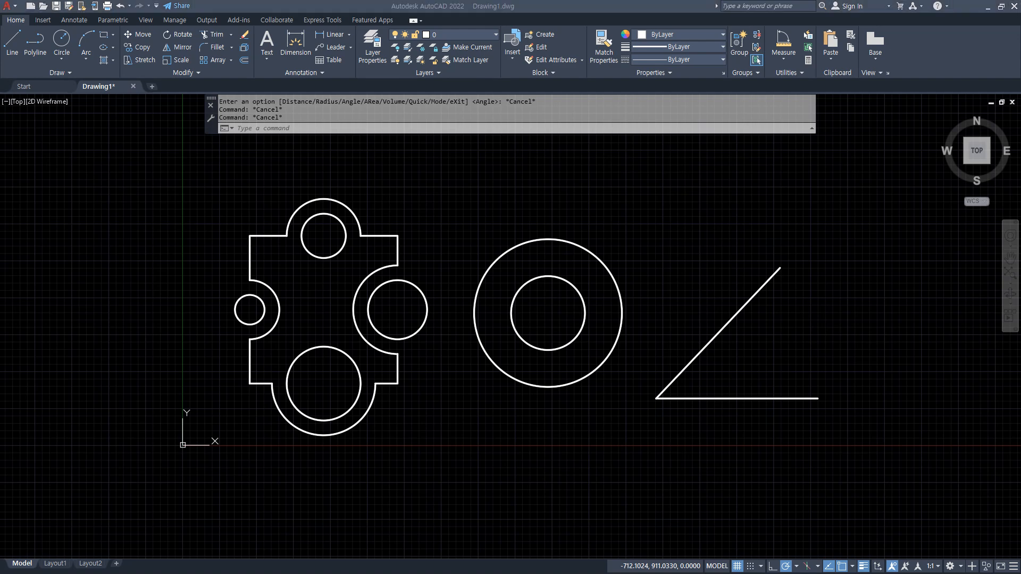
Switch to the Notepad notes and review the list of inquiry commands and area calculation methods
key(alt+Tab)
scroll(461, 330, down, 1)
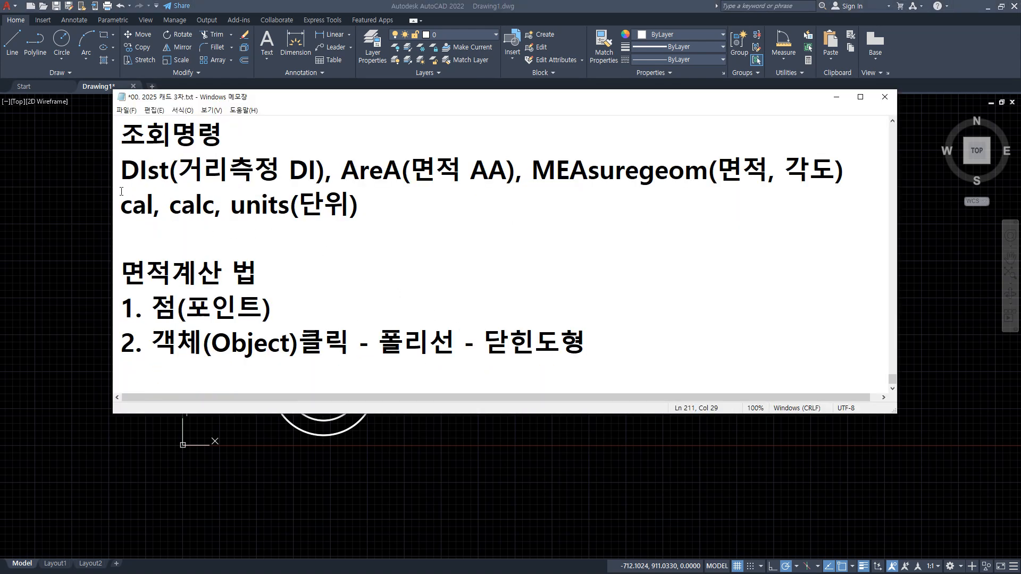
drag(214, 226, 105, 225)
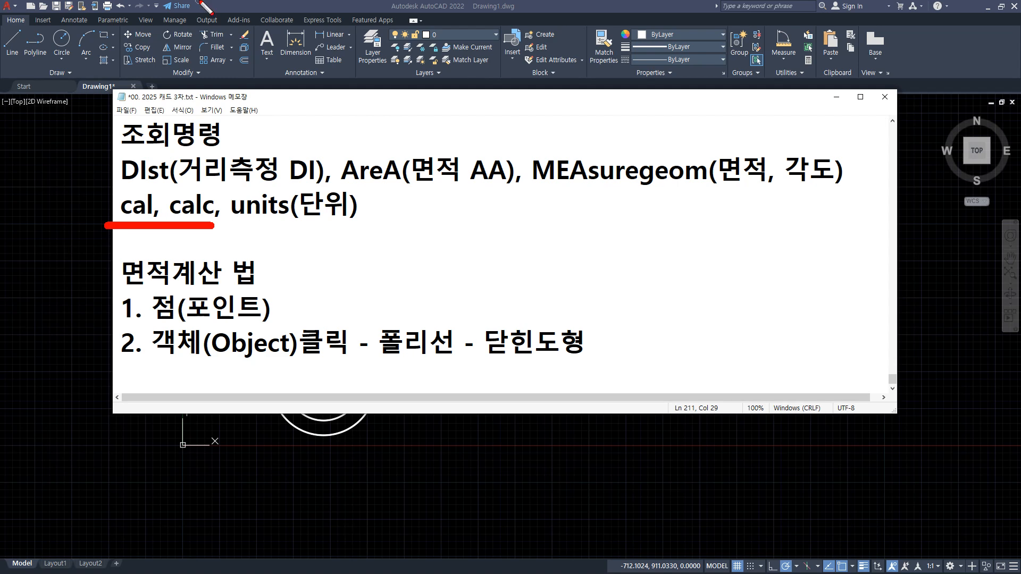
mouse_move(176, 215)
mouse_down()
mouse_move(173, 205)
mouse_move(199, 224)
mouse_up()
key(Escape)
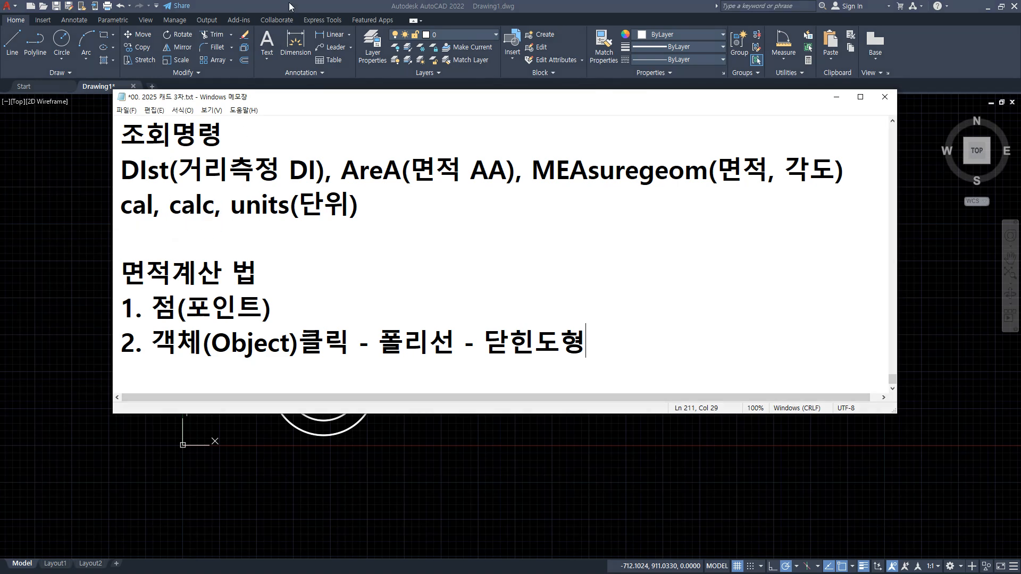
Switch from the notes to AutoCAD, open the QuickCalc calculator with the calc command and close it again
click(291, 6)
click(303, 123)
text(calc)
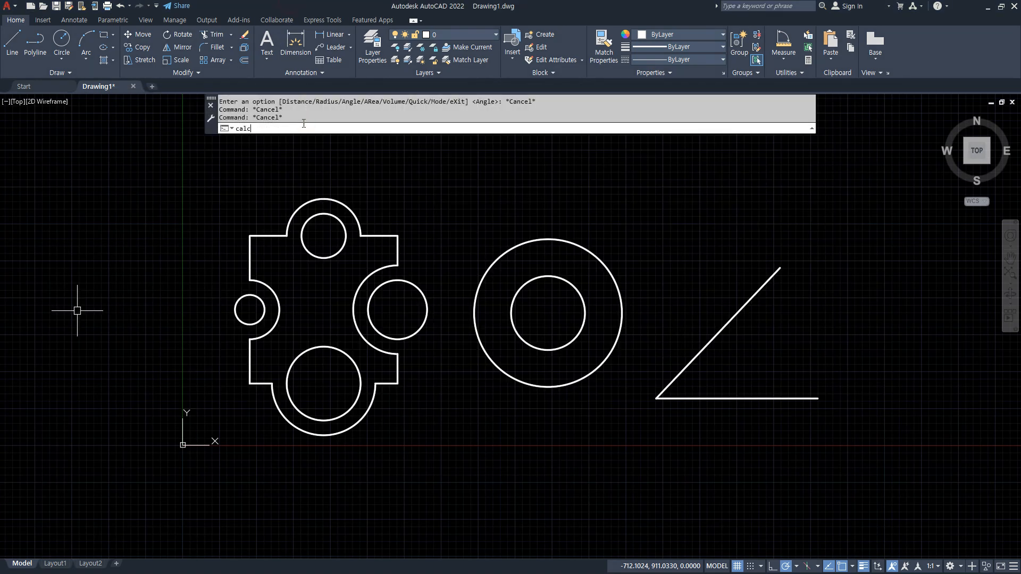
key(Return)
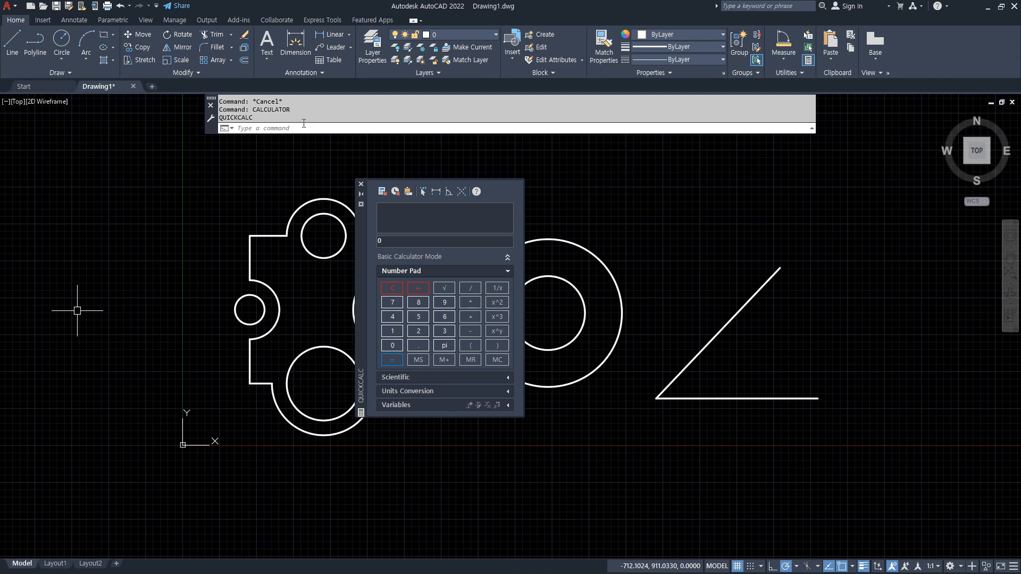
click(360, 185)
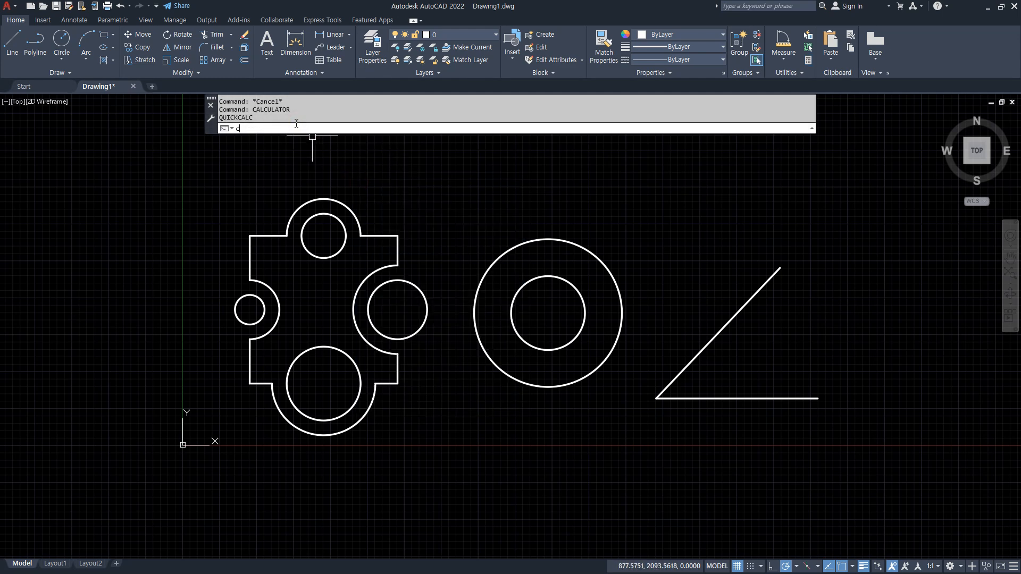
Evaluate the expression 3+5*3 with the CAL command
key(Return)
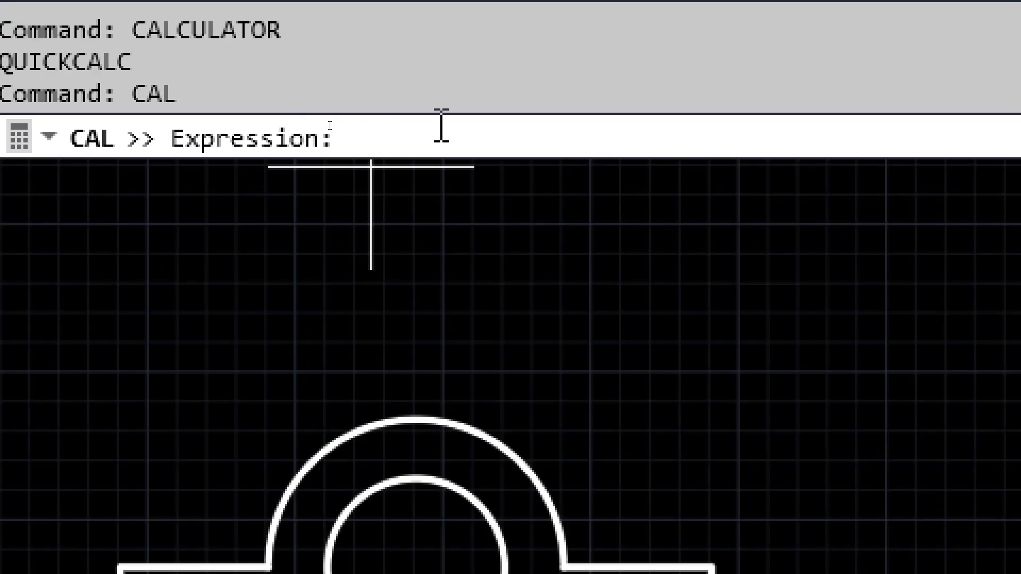
text(3+5*3)
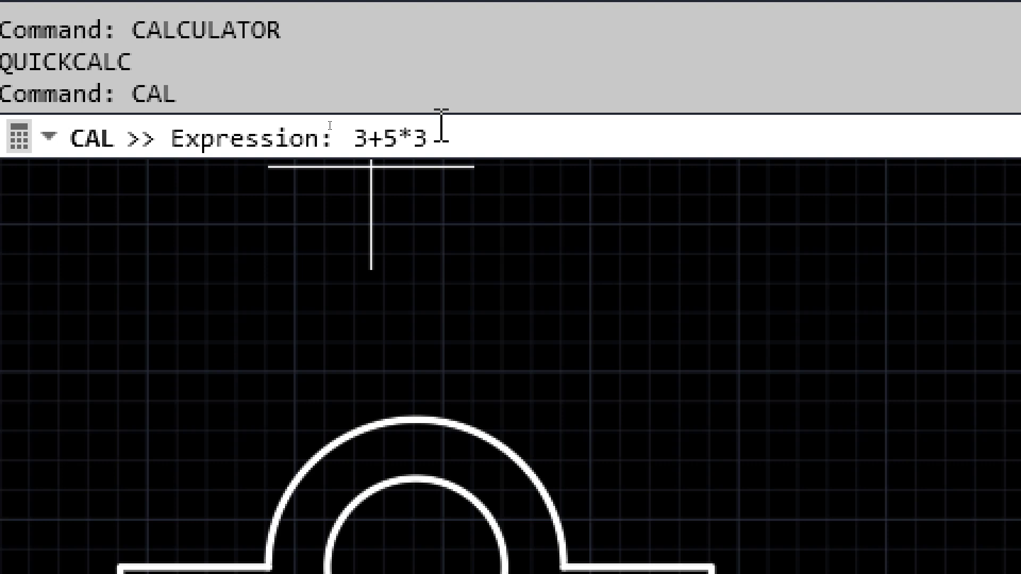
key(Return)
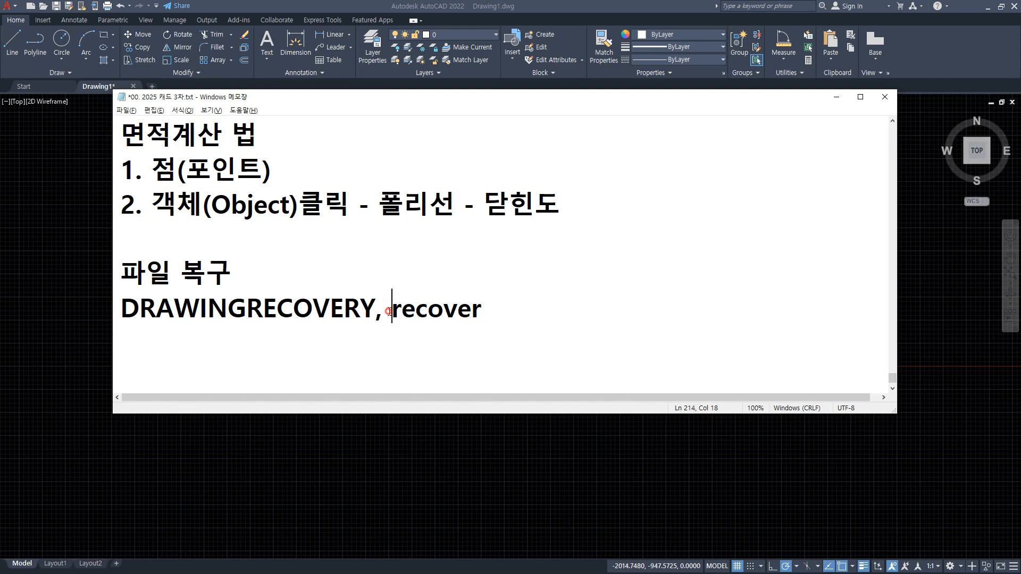
Switch from the notes to AutoCAD, recover the drawing 20250513Drawing1.dwg from drive D: with the Recover utility and dismiss the audit message
drag(389, 311, 505, 311)
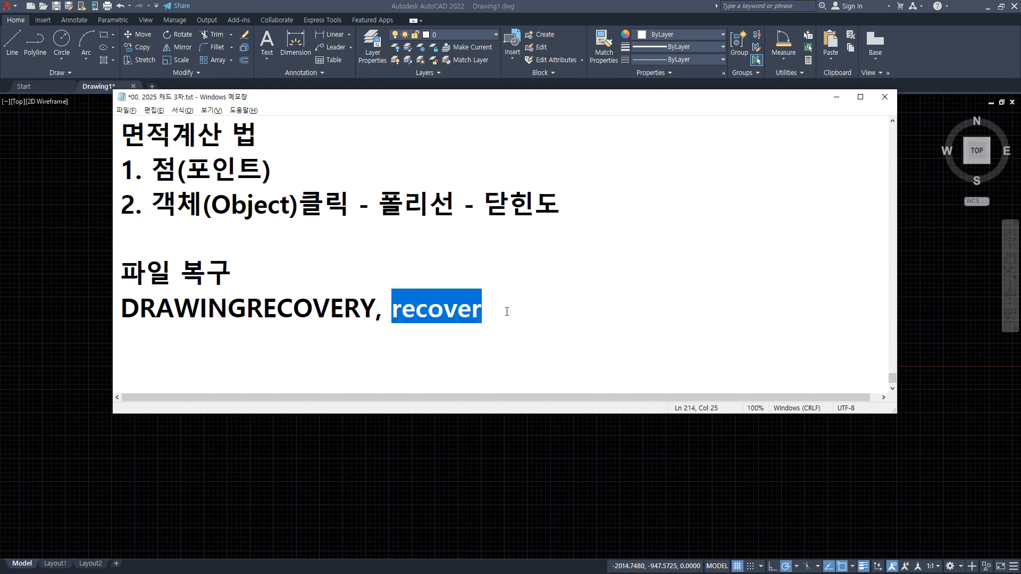
click(15, 11)
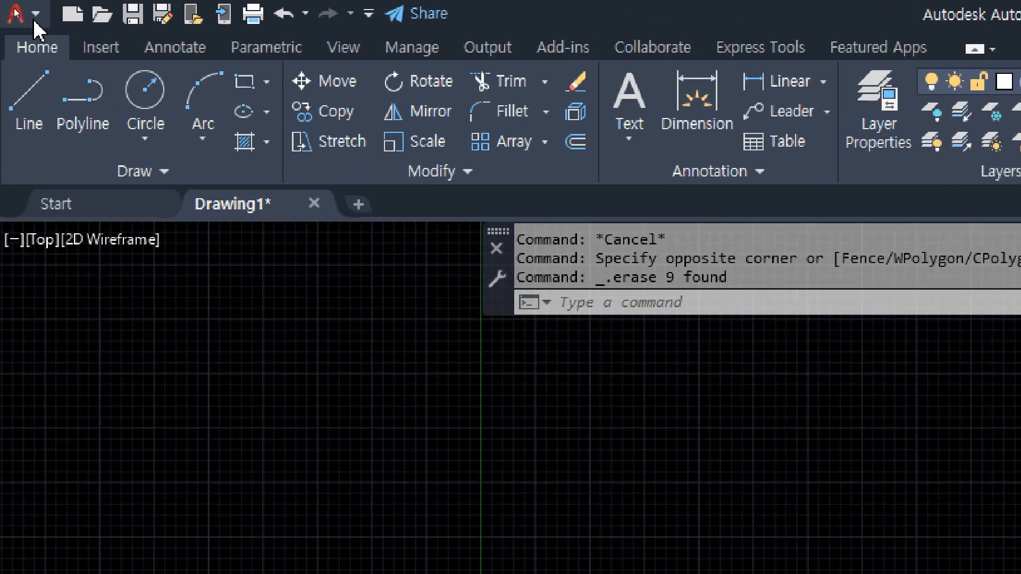
click(14, 9)
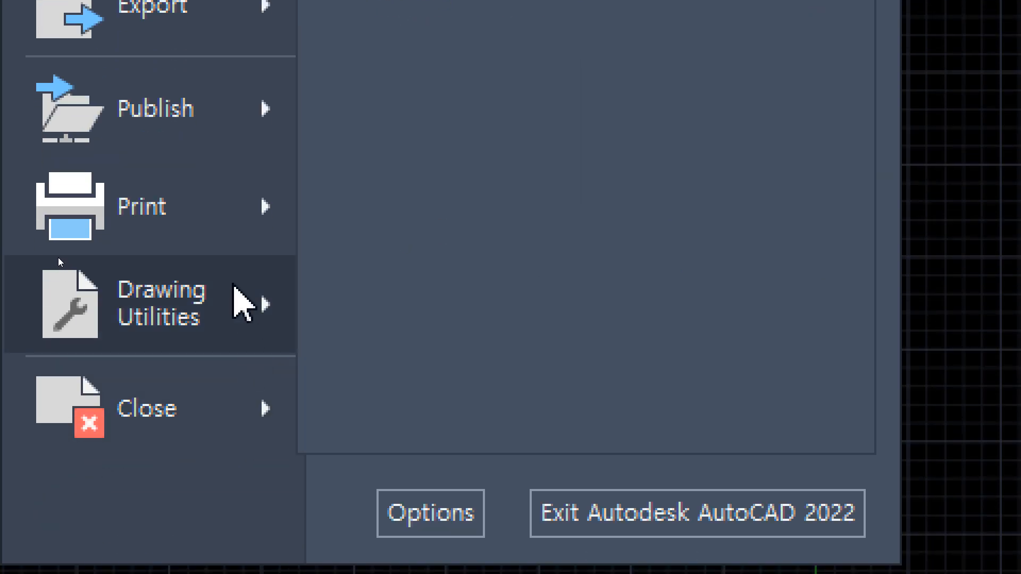
mouse_move(235, 291)
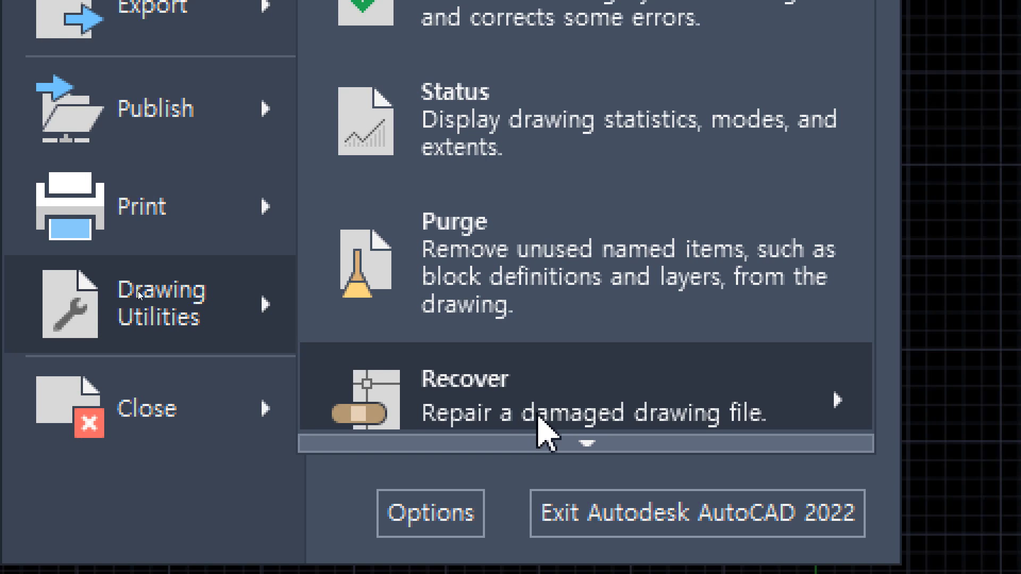
mouse_move(588, 445)
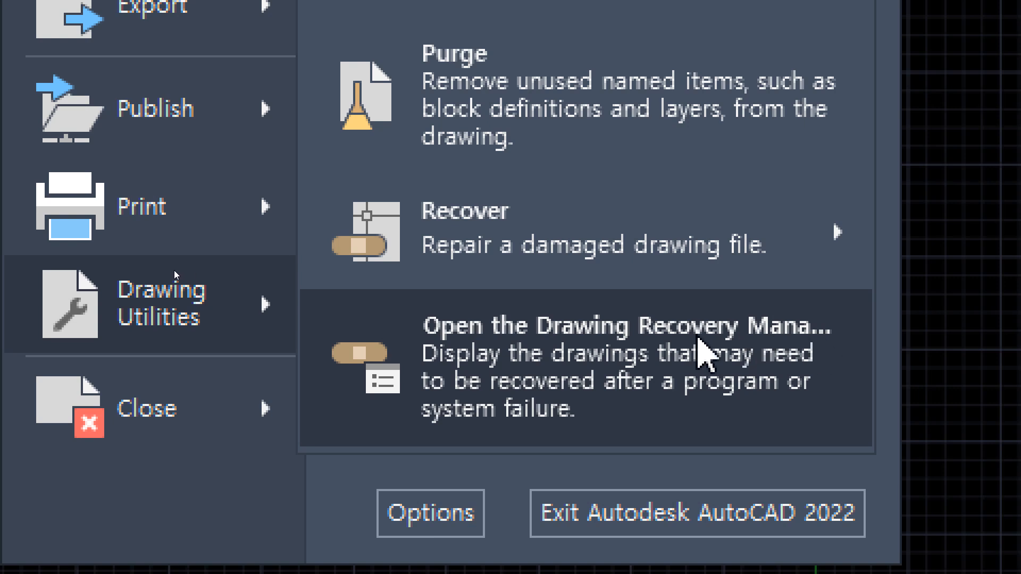
mouse_move(559, 237)
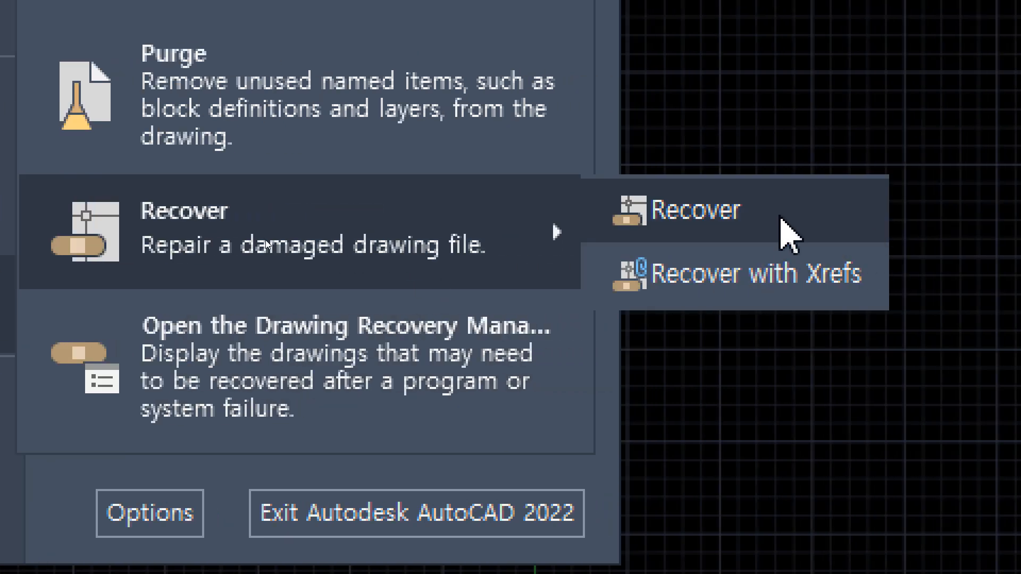
click(781, 215)
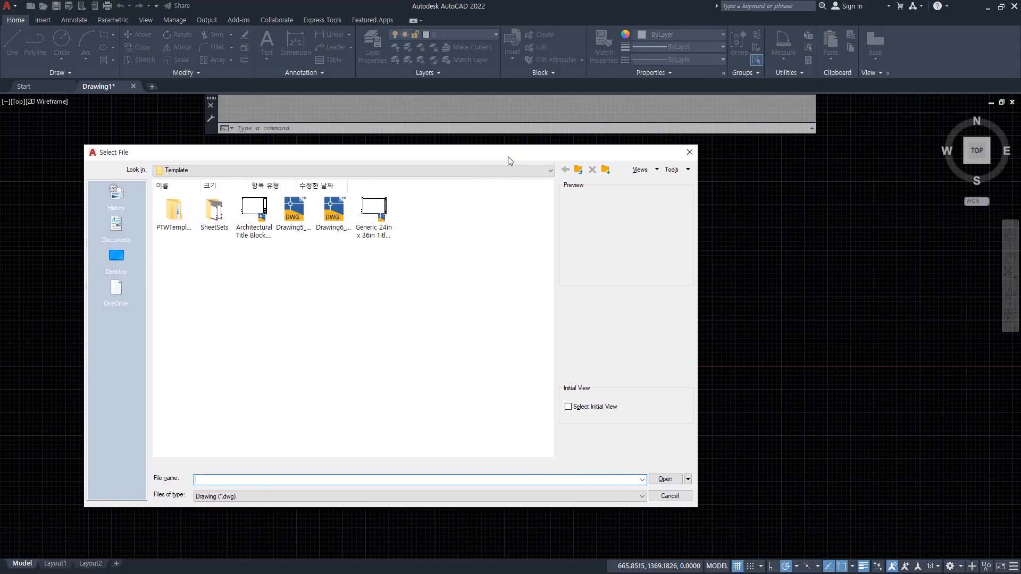
click(485, 169)
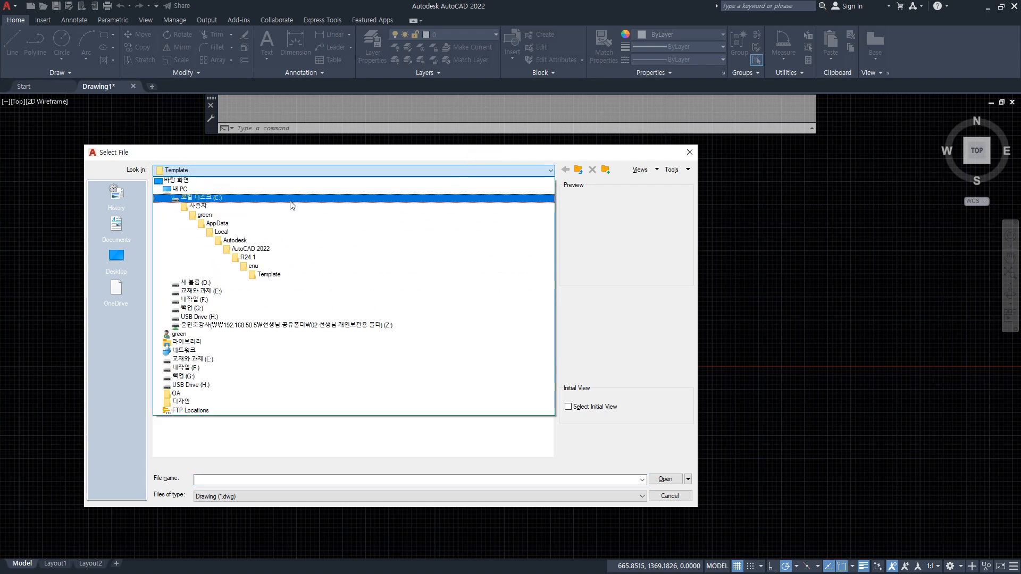
click(270, 282)
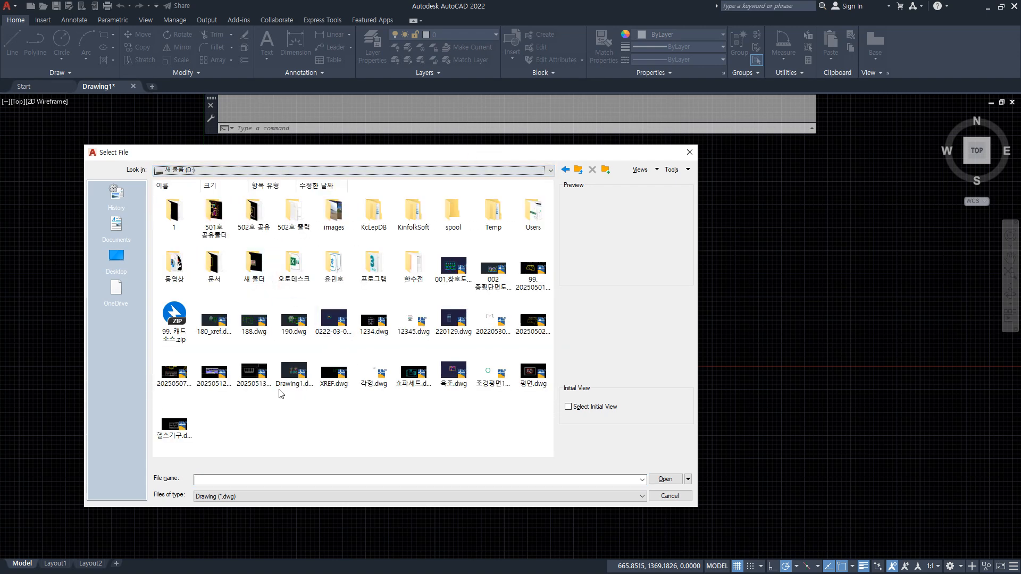
click(251, 381)
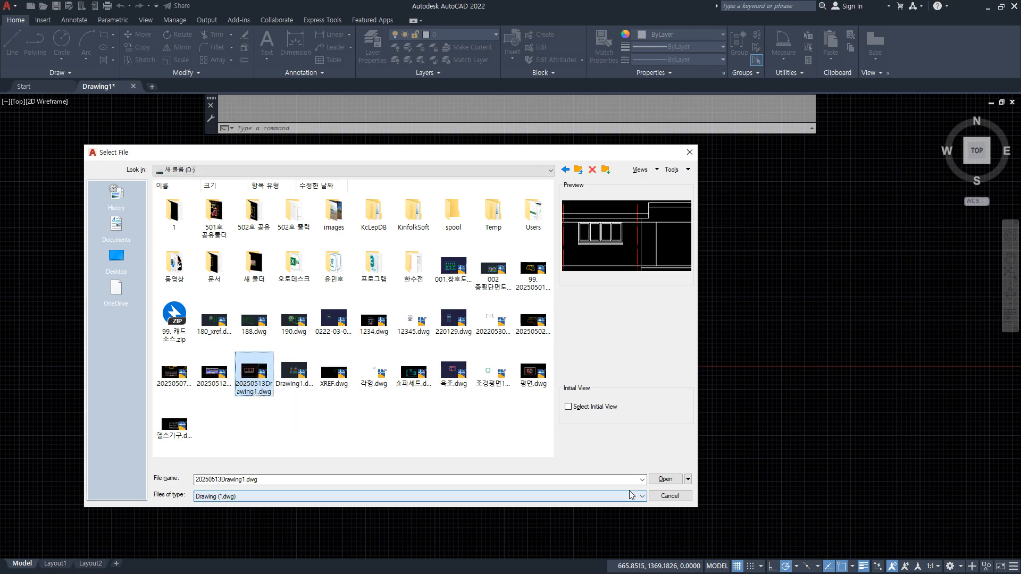
click(664, 479)
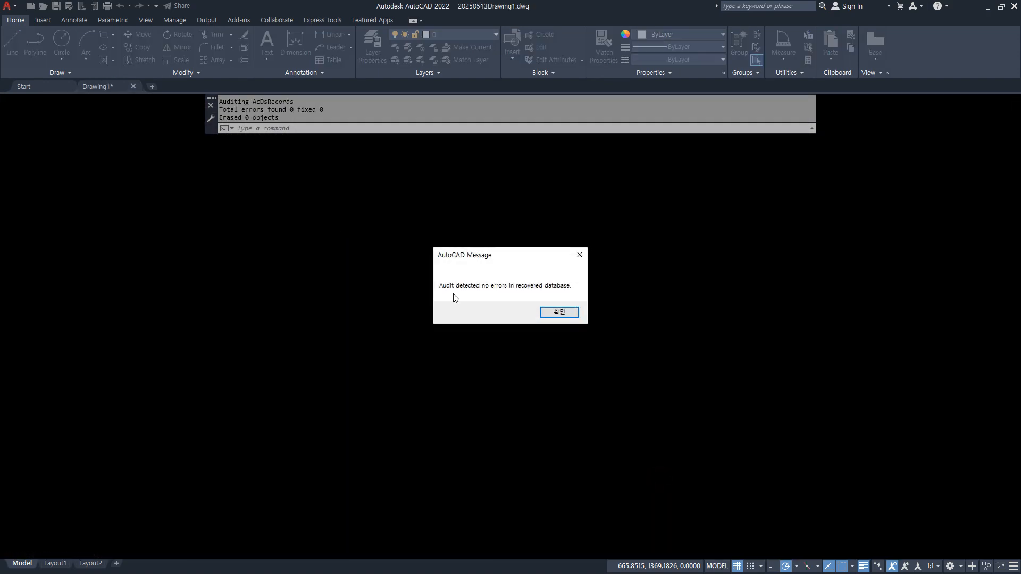
click(559, 311)
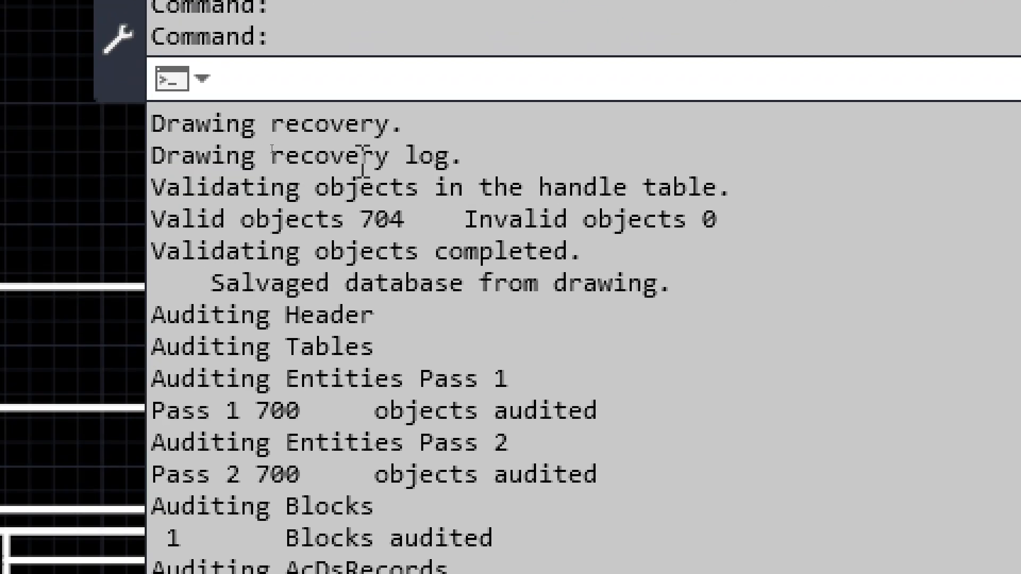
Examine the drawing recovery log, checking the valid objects, both entity audit passes and the errors found and fixed
drag(271, 147, 301, 149)
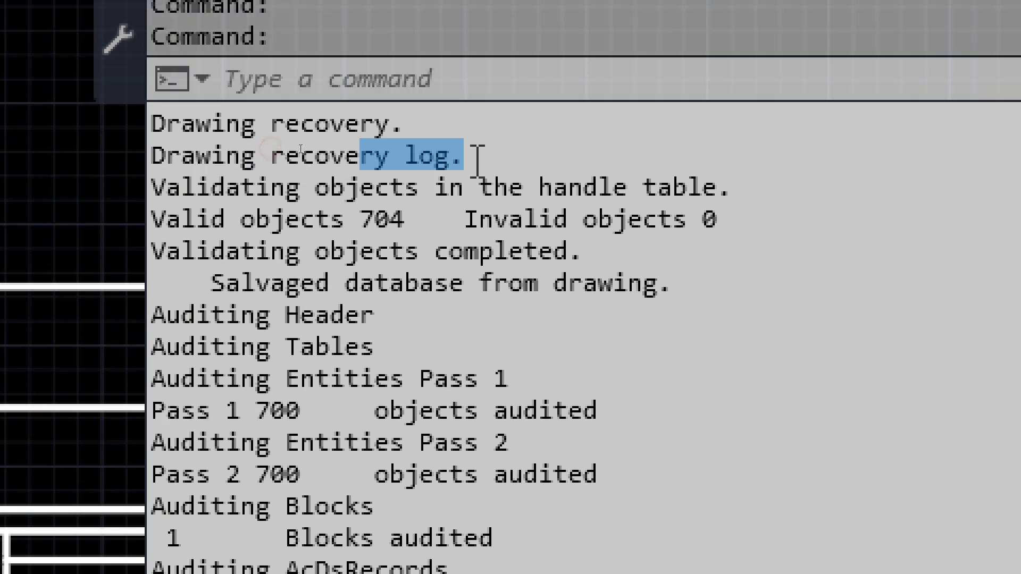
drag(242, 219, 422, 221)
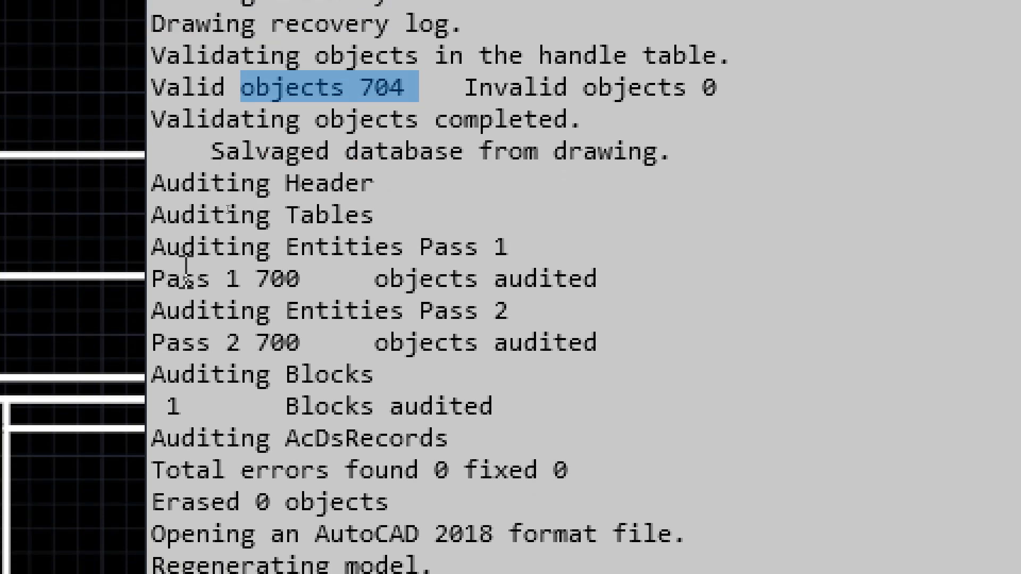
click(525, 279)
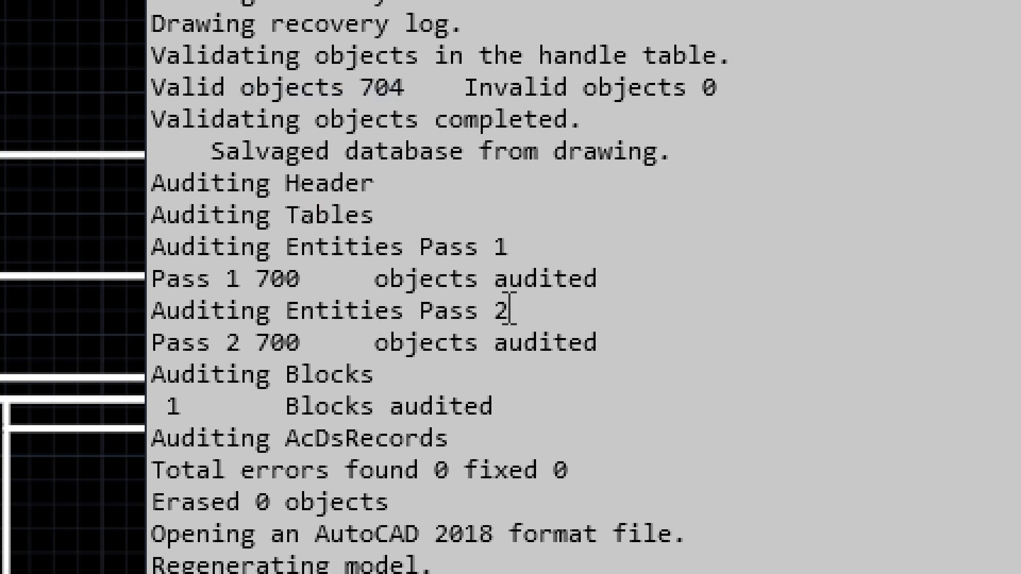
drag(392, 247, 538, 246)
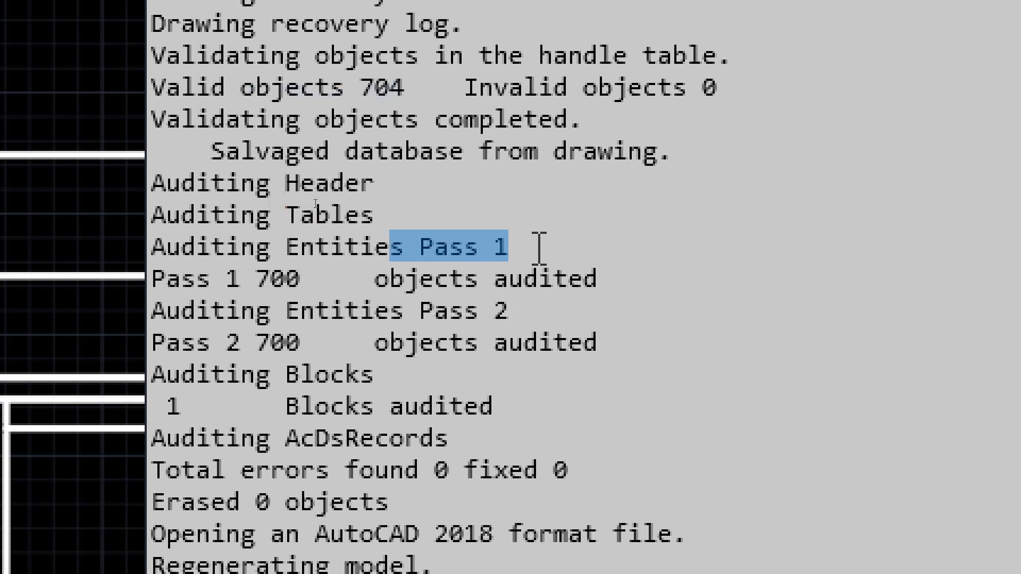
click(426, 313)
drag(426, 314, 539, 321)
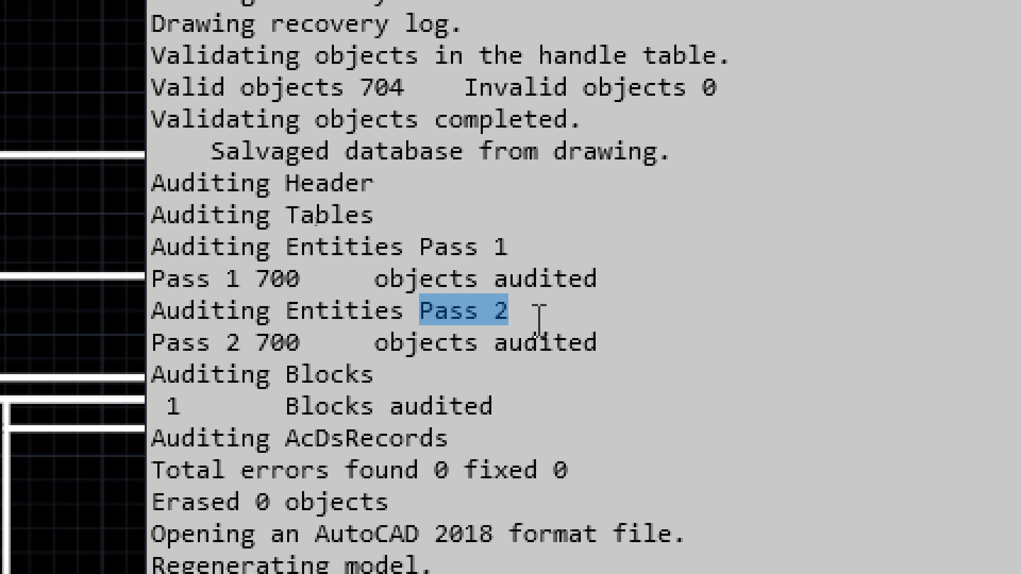
scroll(426, 496, down, 2)
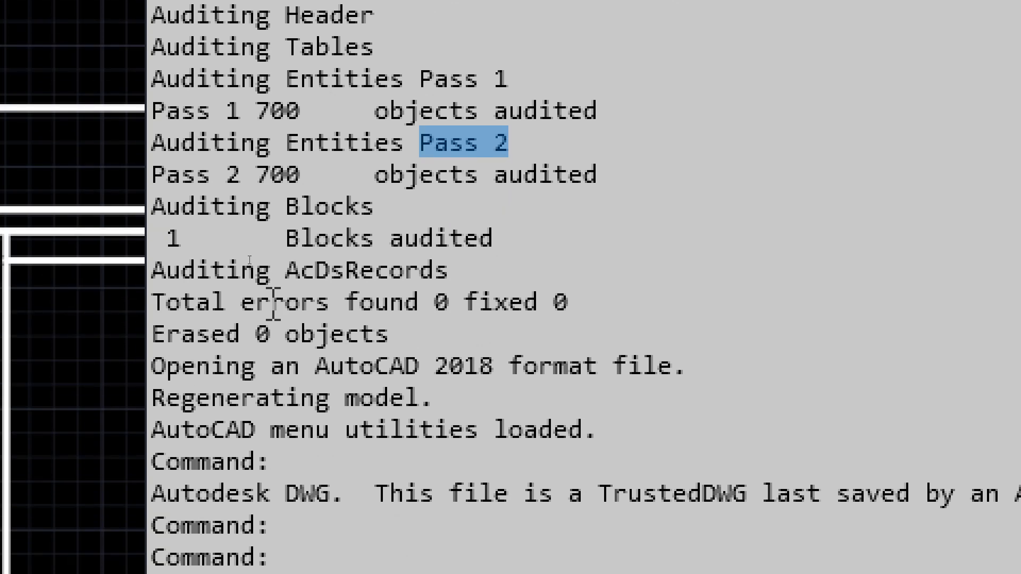
drag(467, 302, 591, 299)
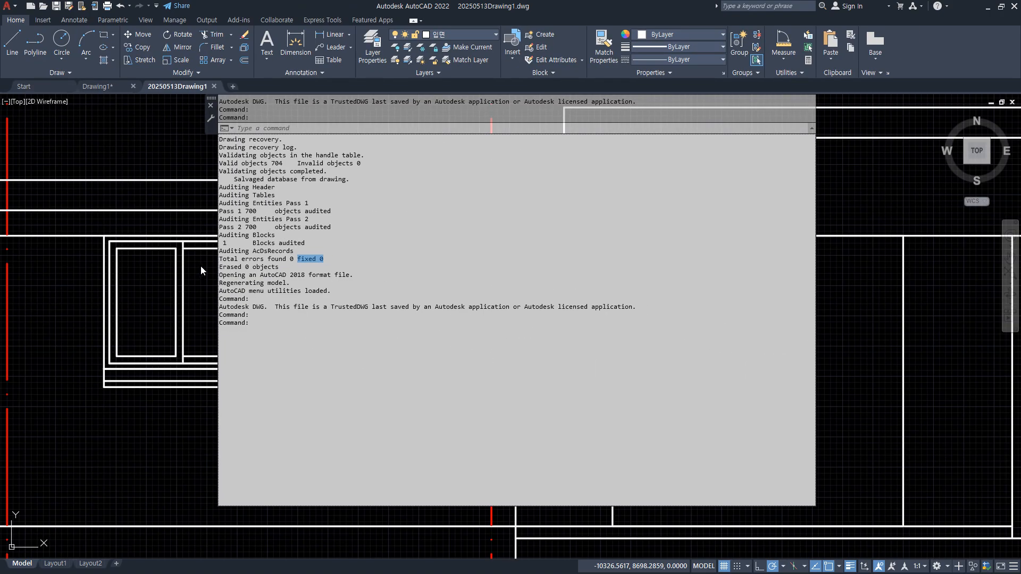
click(302, 263)
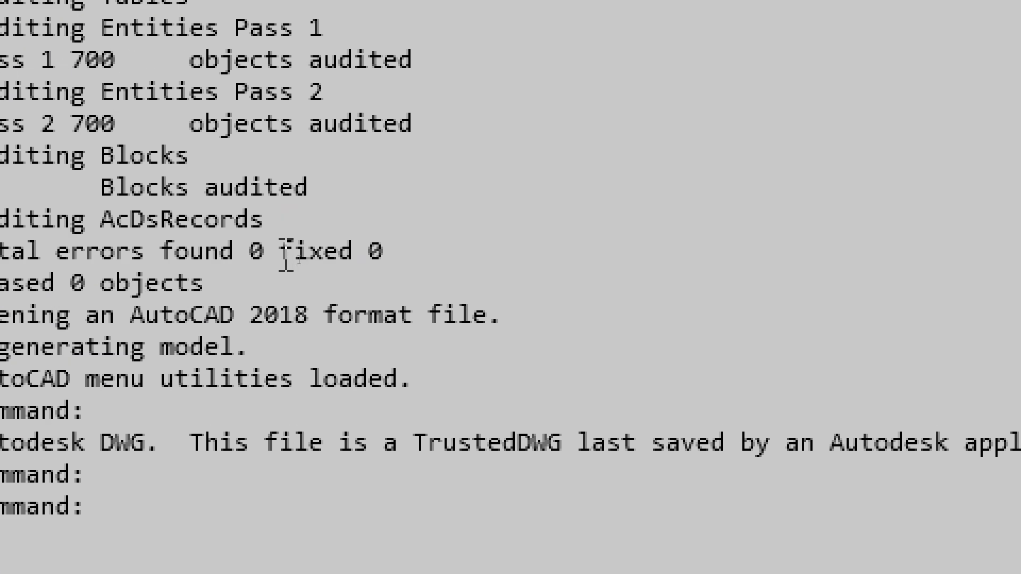
drag(298, 259, 392, 251)
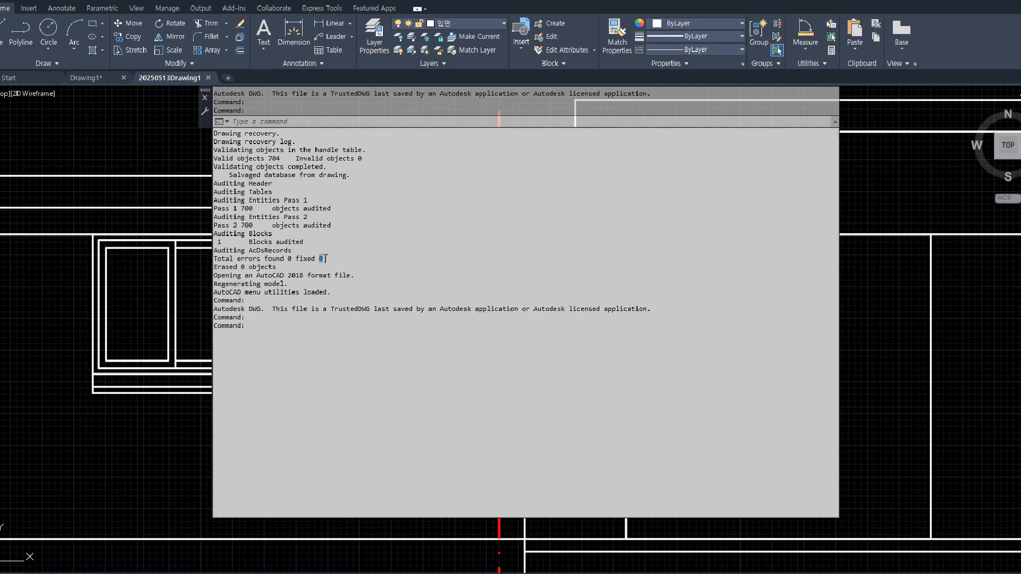
Close the recovery log and inspect the whole front elevation of the recovered drawing
key(Escape)
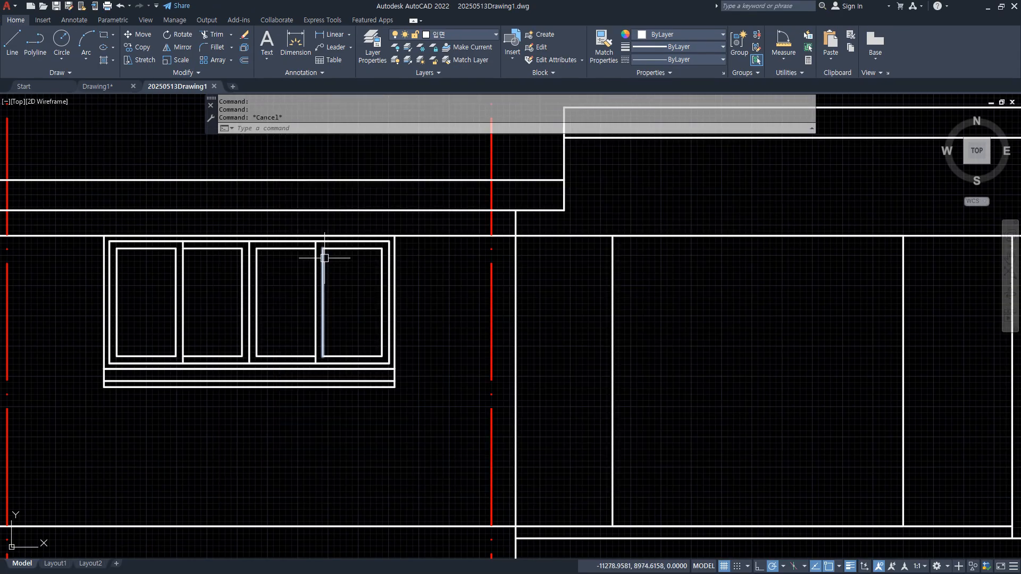
scroll(401, 263, down, 6)
middle_drag(402, 264, 389, 314)
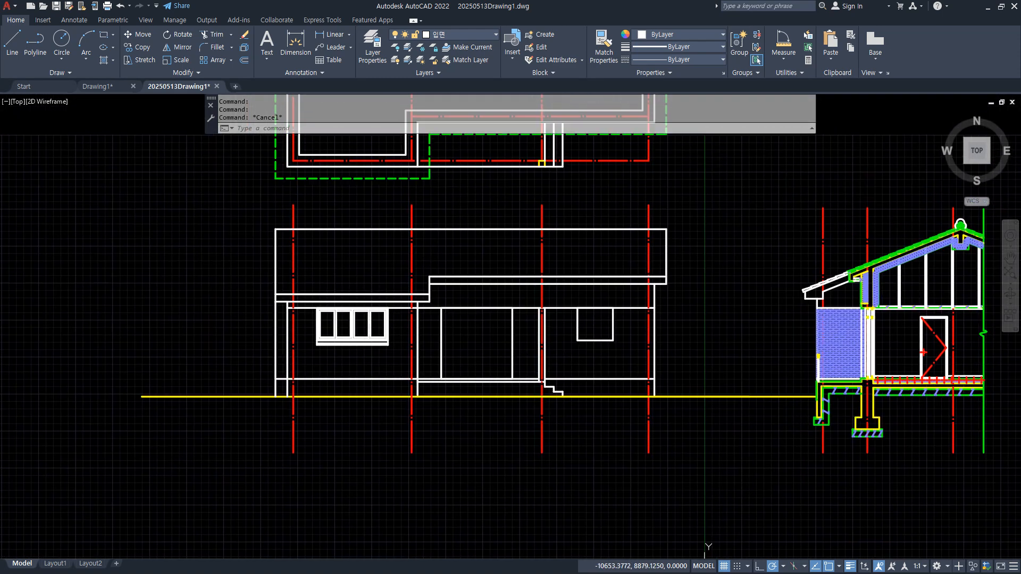
Check the file recovery notes in Notepad, return to AutoCAD and open the Drawing Recovery Manager
key(alt+Tab)
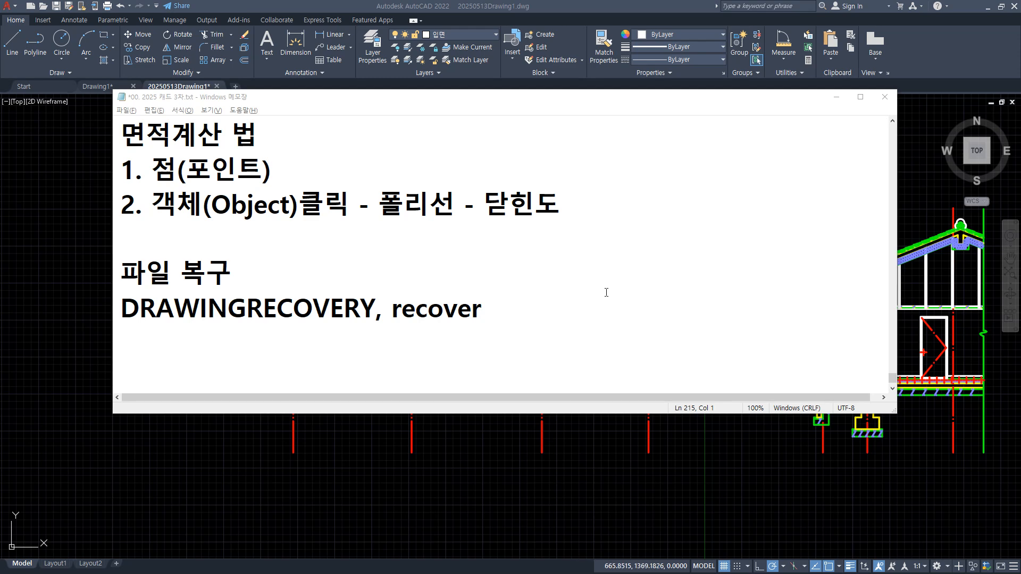
click(19, 16)
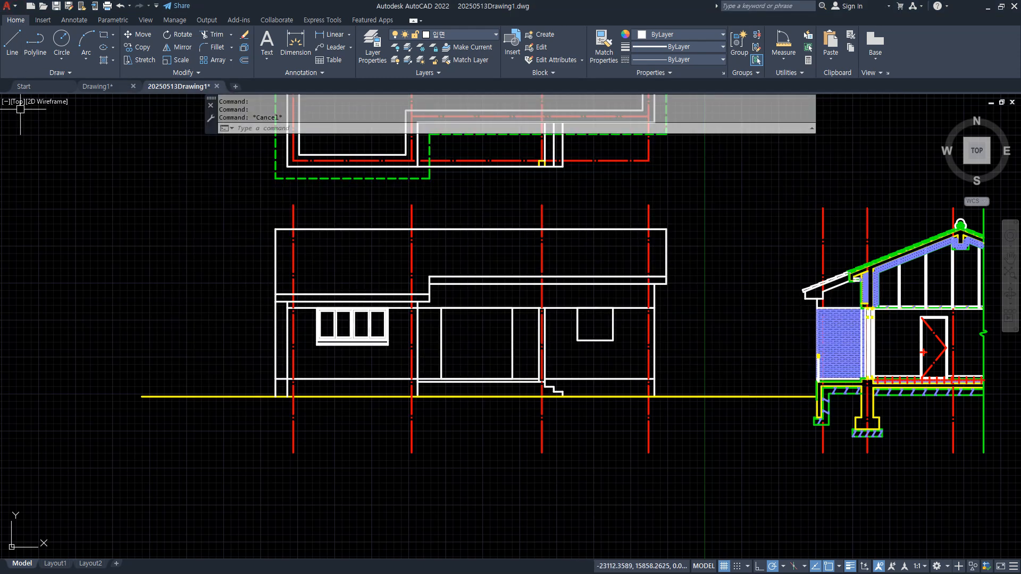
click(7, 6)
click(47, 268)
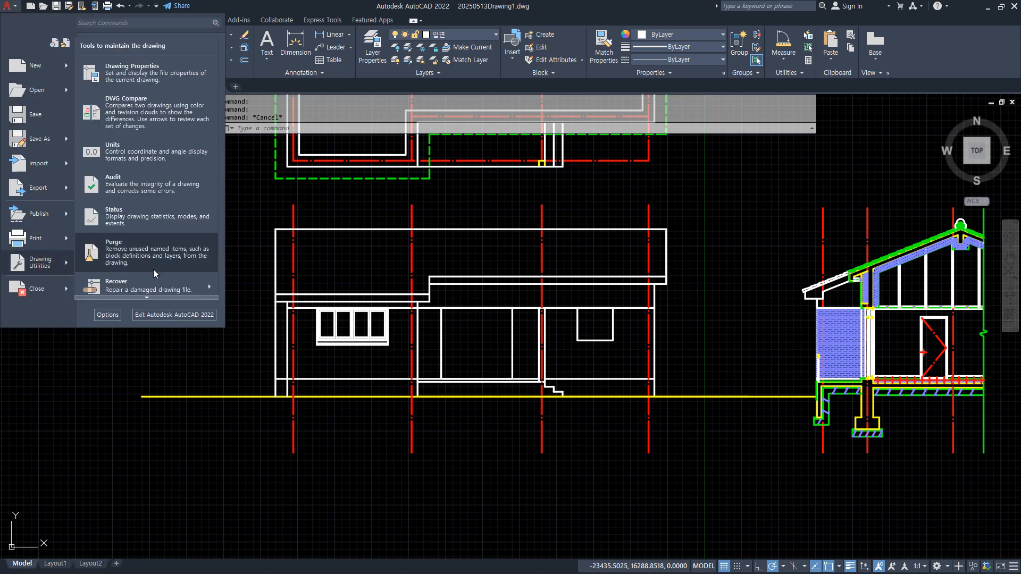
scroll(148, 298, down, 1)
click(147, 287)
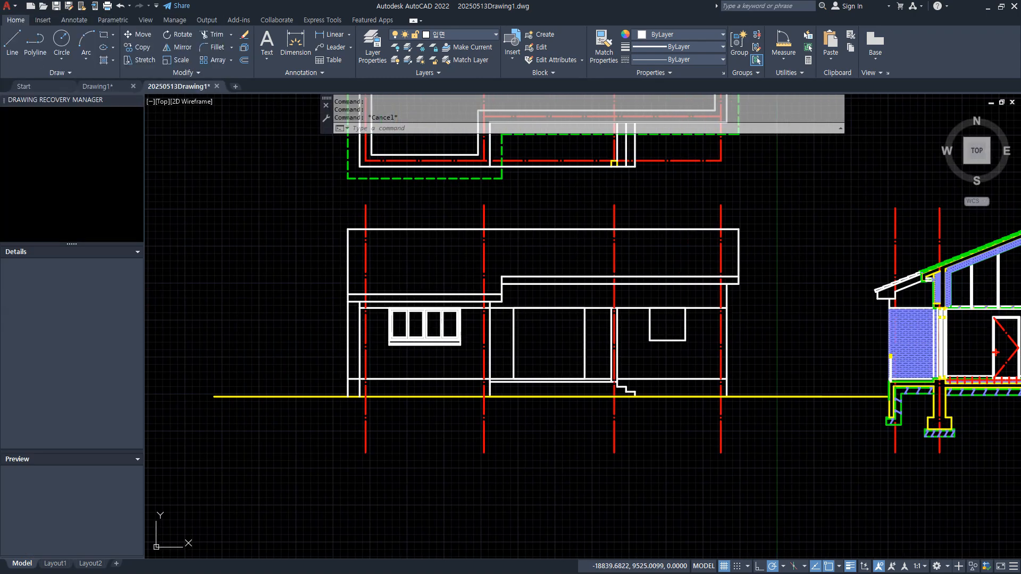
Expand the A04 ELE and A01-PARTIAL PLAN backup folders and compare their original and recovered drawing files
click(6, 134)
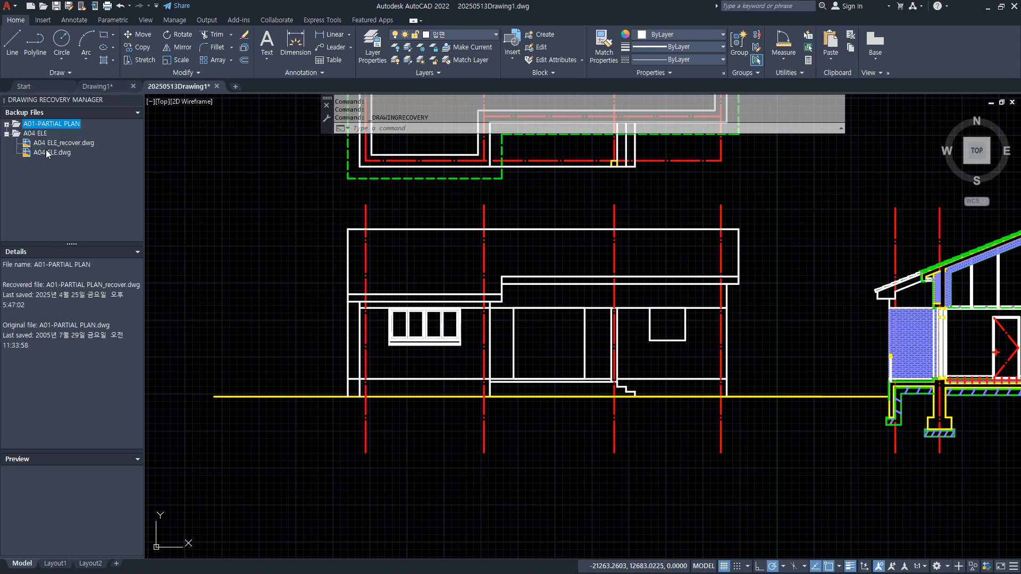
click(7, 124)
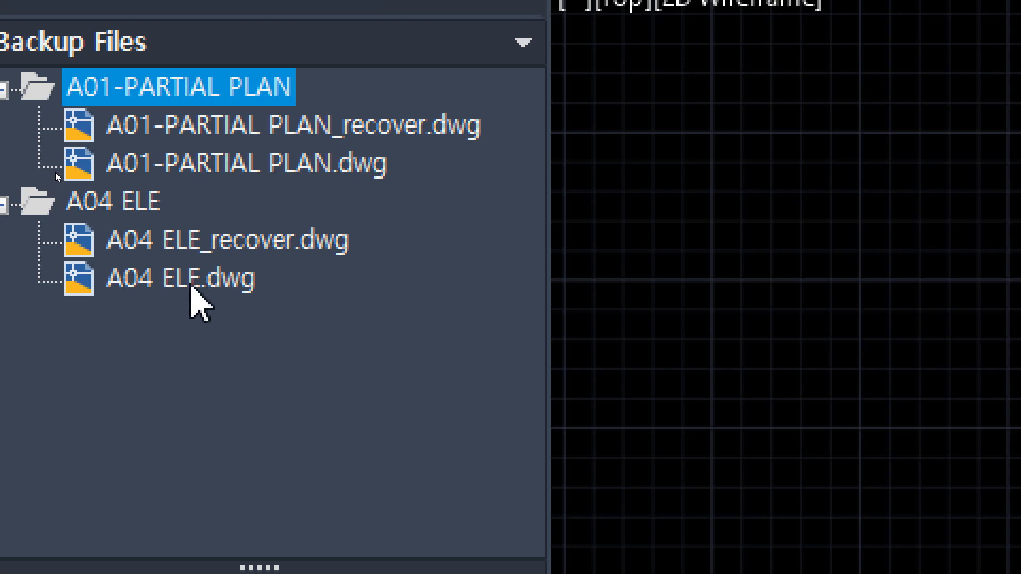
click(204, 280)
click(234, 176)
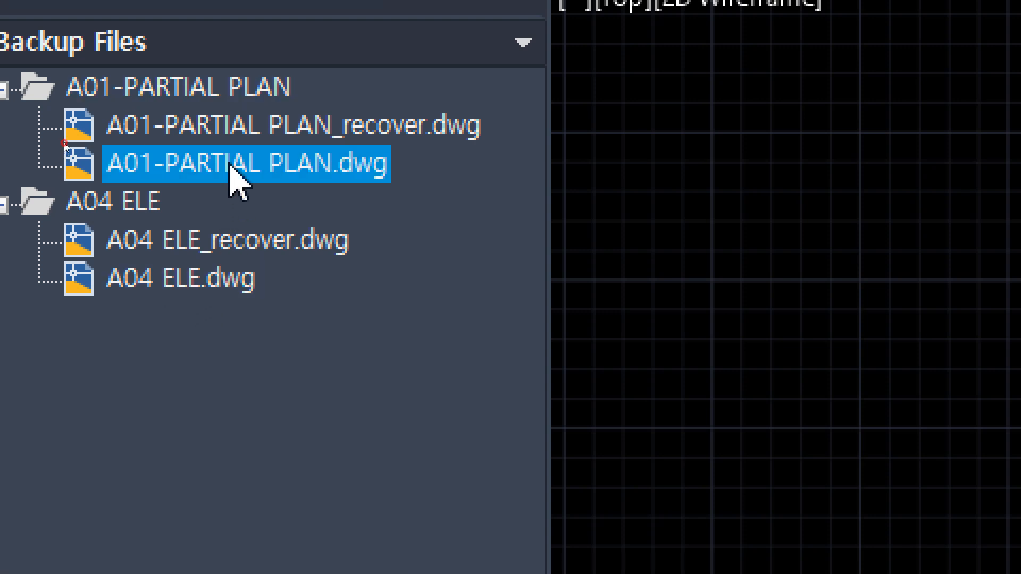
click(192, 279)
click(229, 166)
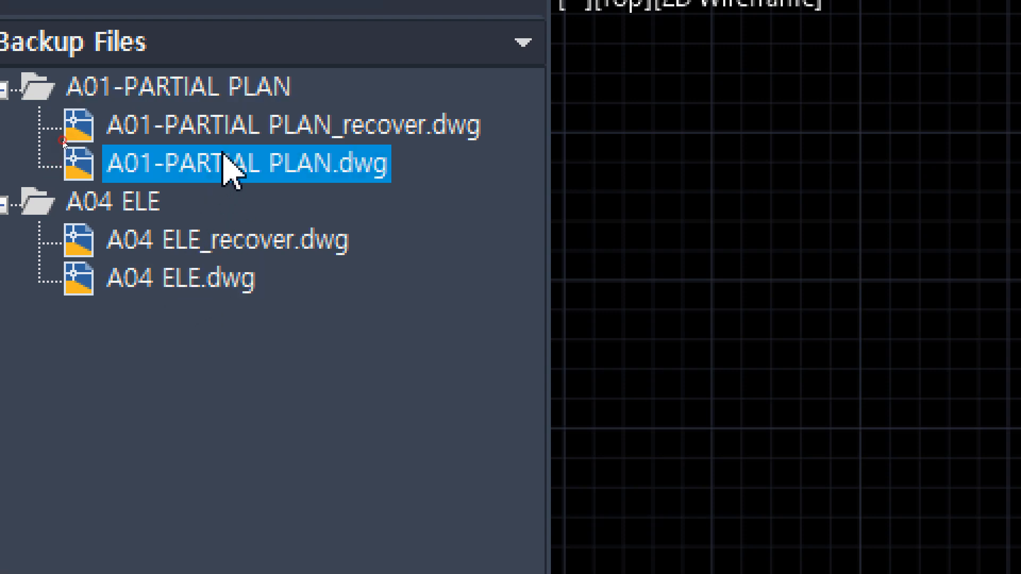
click(255, 236)
Open and recover A01-PARTIAL PLAN_recover.dwg from the backup files, dismissing the audit message and closing the External References palette
click(284, 128)
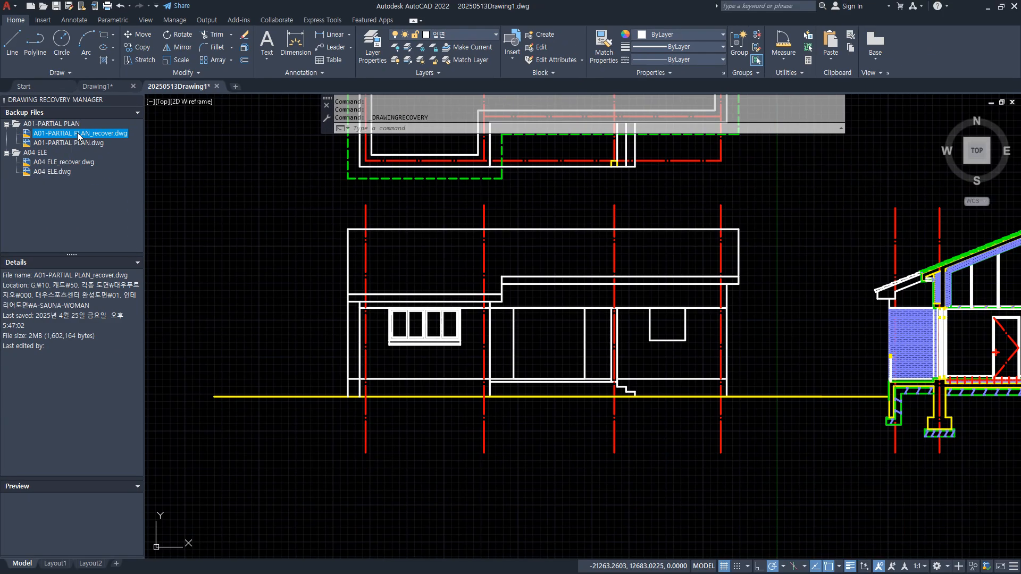
double_click(282, 130)
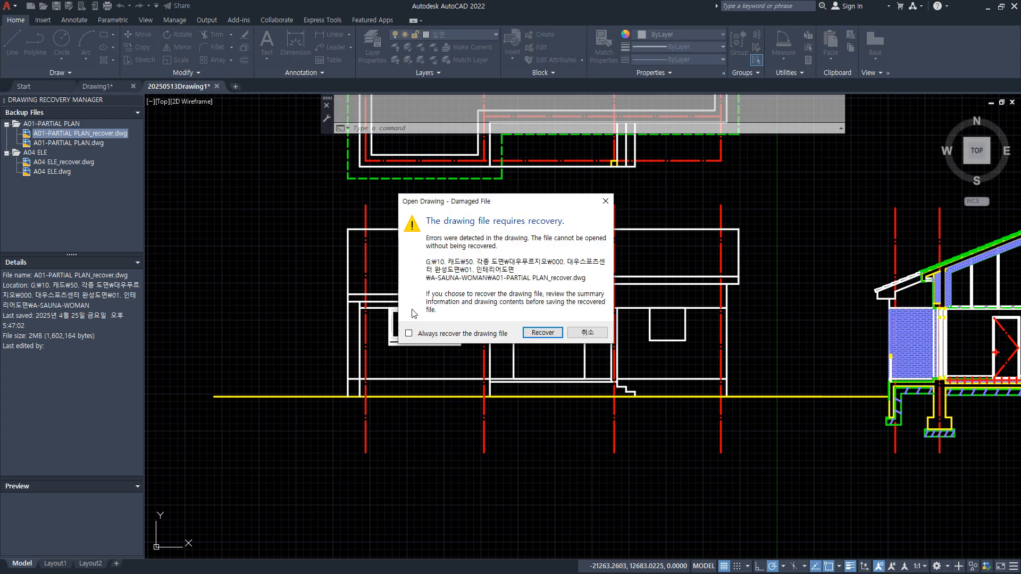
click(544, 331)
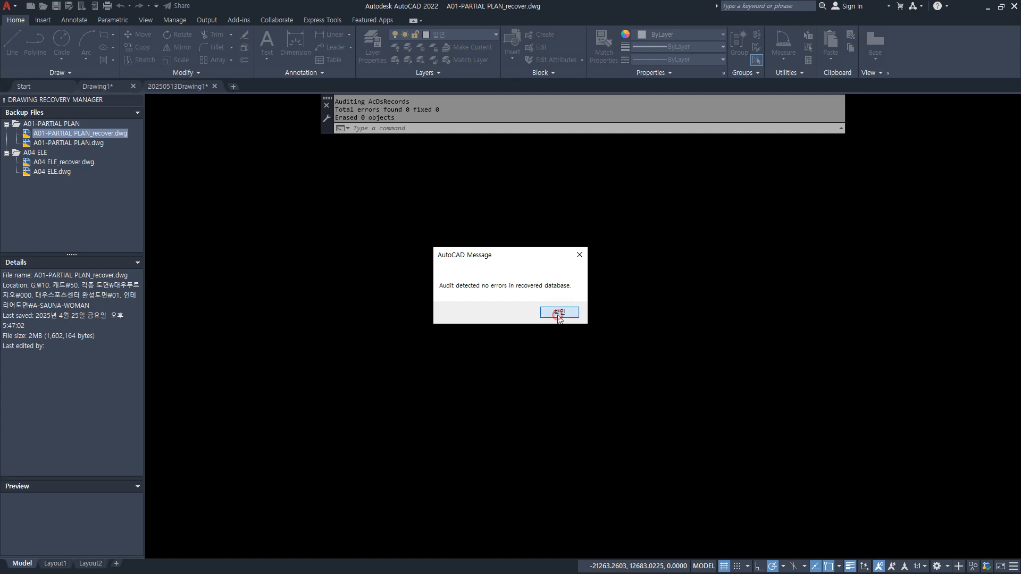
click(558, 313)
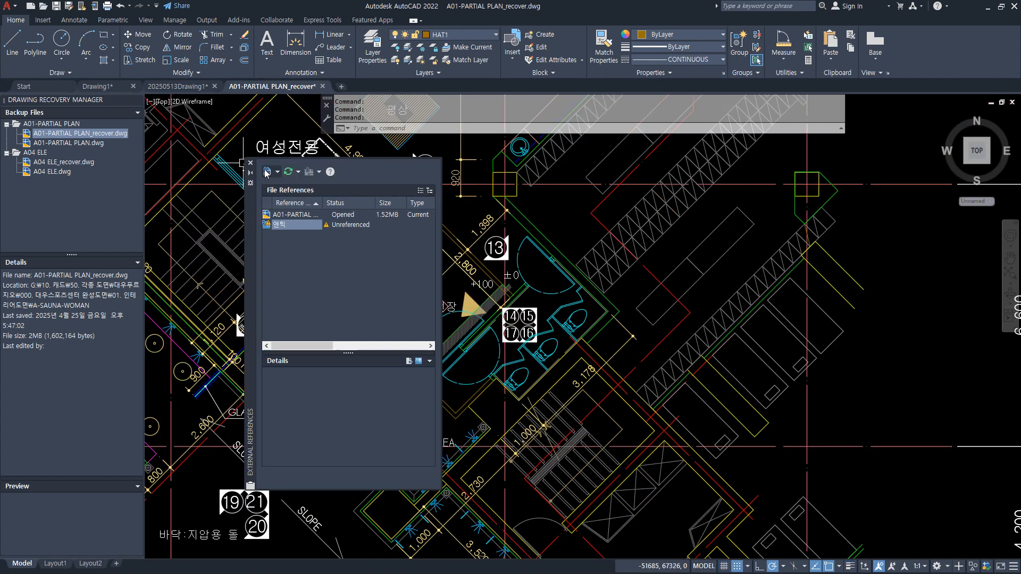
click(250, 163)
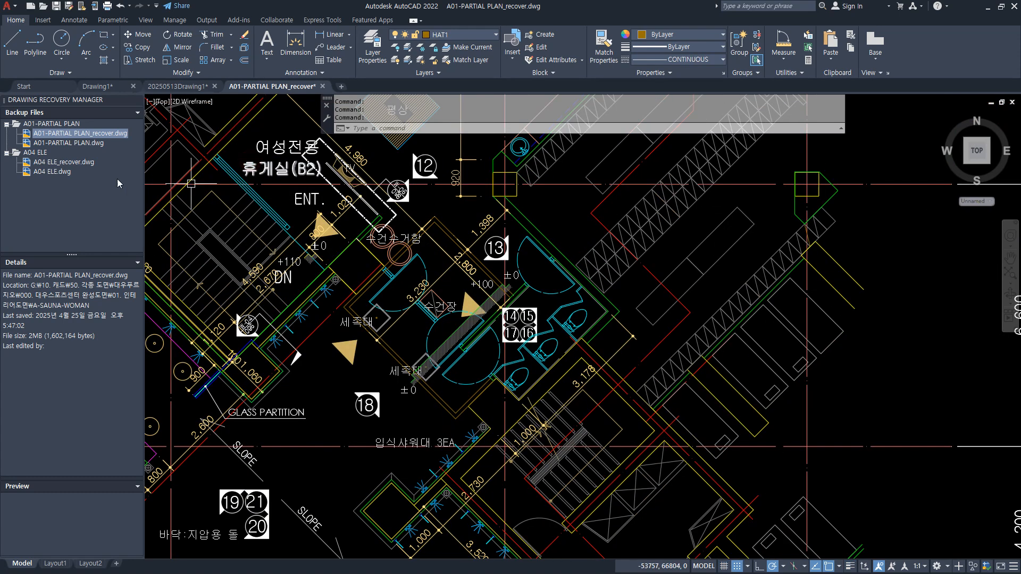
Open and recover A04 ELE_recover.dwg from the backup files, dismissing the audit message
click(73, 162)
double_click(73, 163)
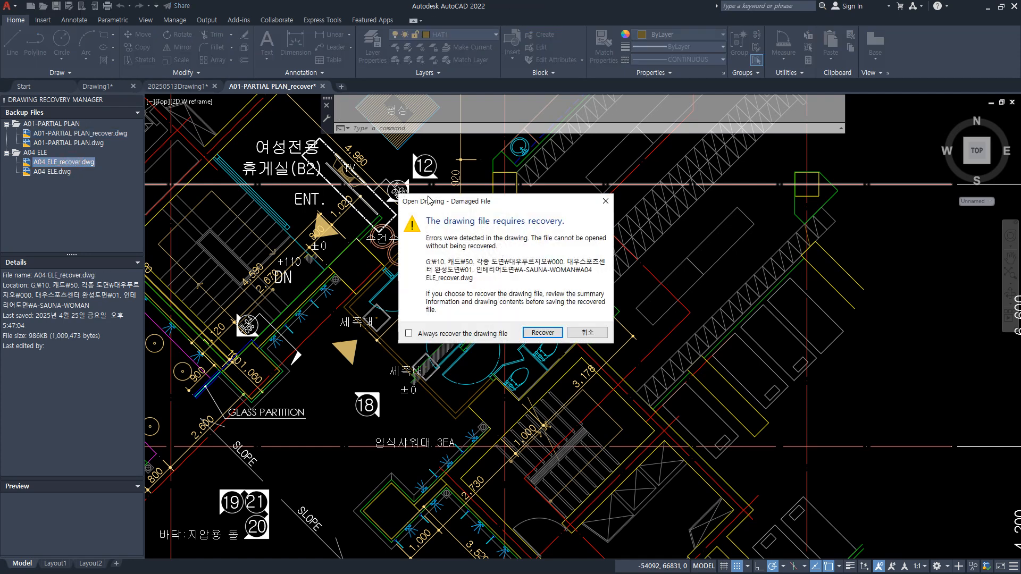
click(539, 331)
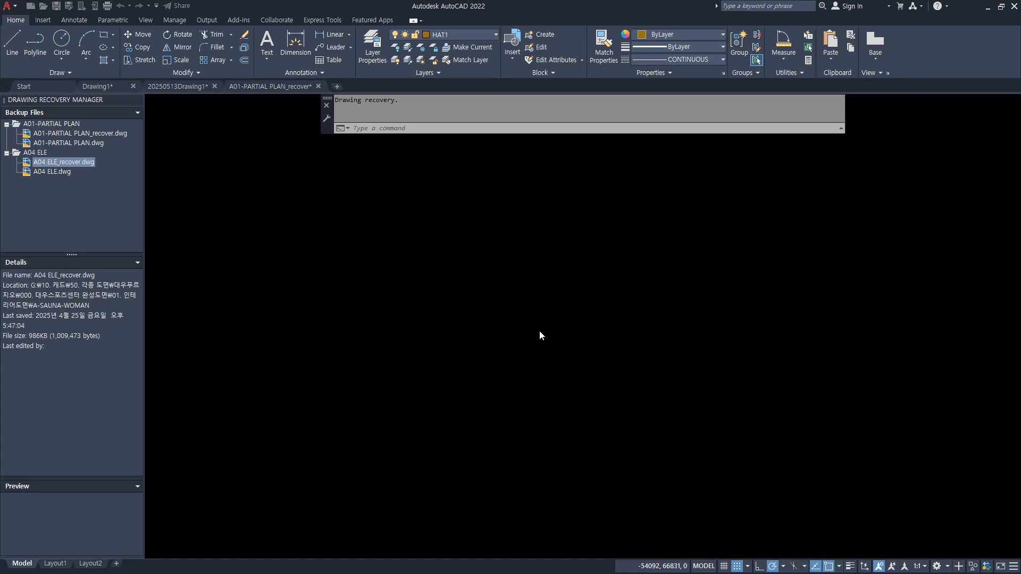
key(Return)
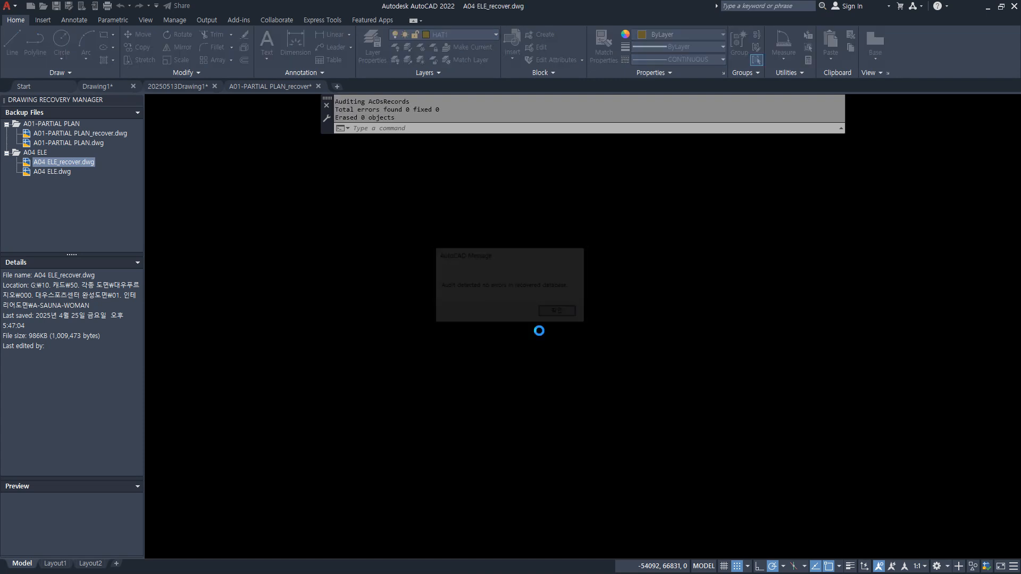
click(527, 305)
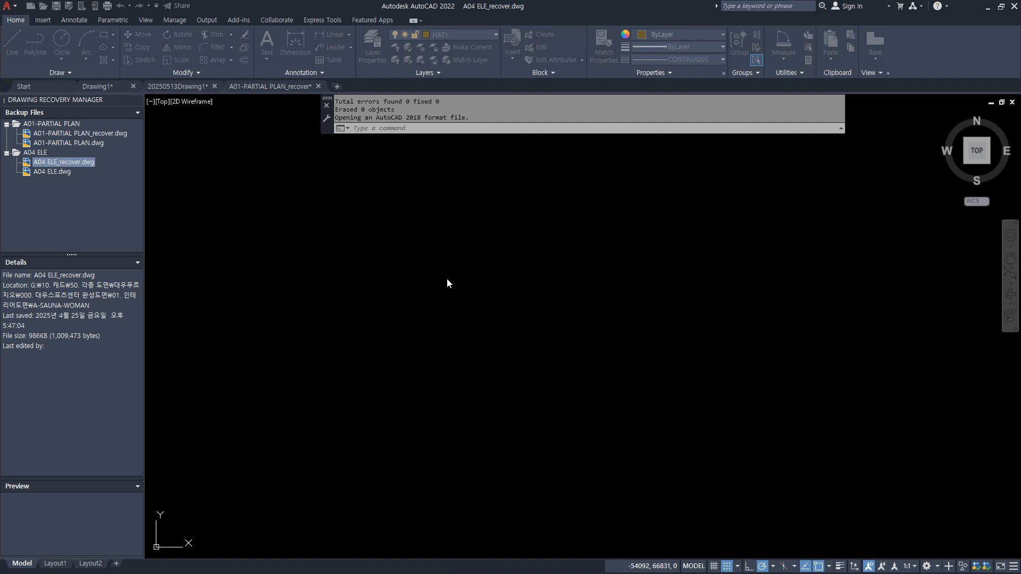
mouse_move(56, 217)
mouse_down()
mouse_move(11, 132)
mouse_move(127, 191)
mouse_move(18, 141)
mouse_move(94, 187)
mouse_move(109, 167)
mouse_up()
key(ctrl+z)
click(68, 165)
mouse_move(96, 338)
mouse_down()
mouse_move(74, 354)
mouse_move(106, 314)
mouse_move(98, 340)
mouse_up()
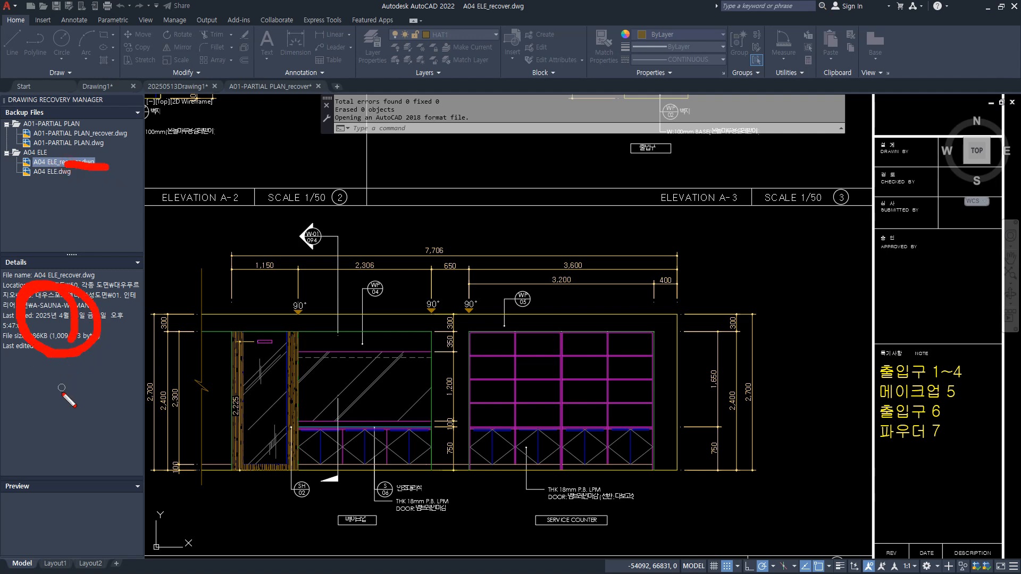
key(Escape)
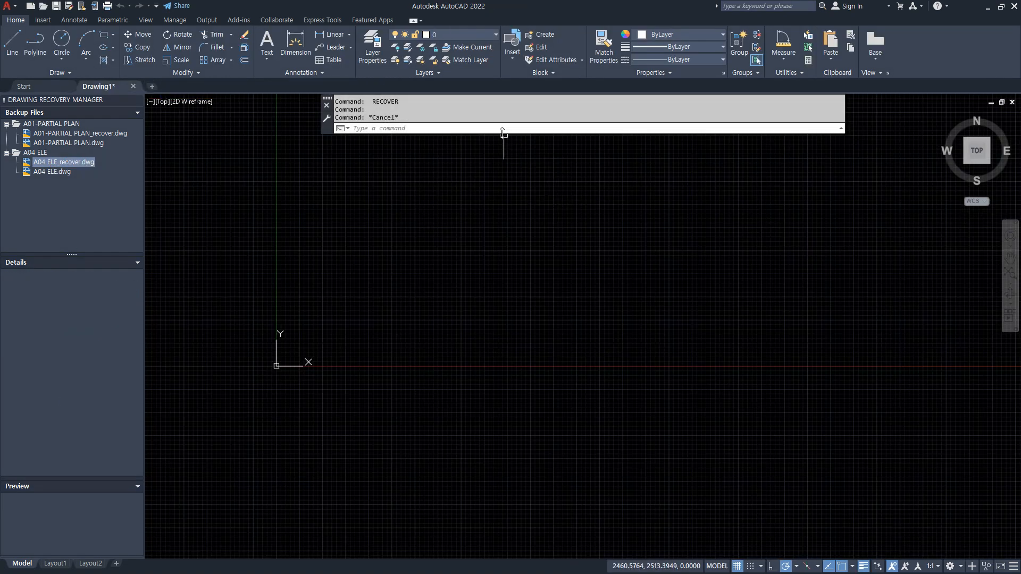
Open the command history of Drawing1 and examine the automatic save entry with its temporary file path
key(F2)
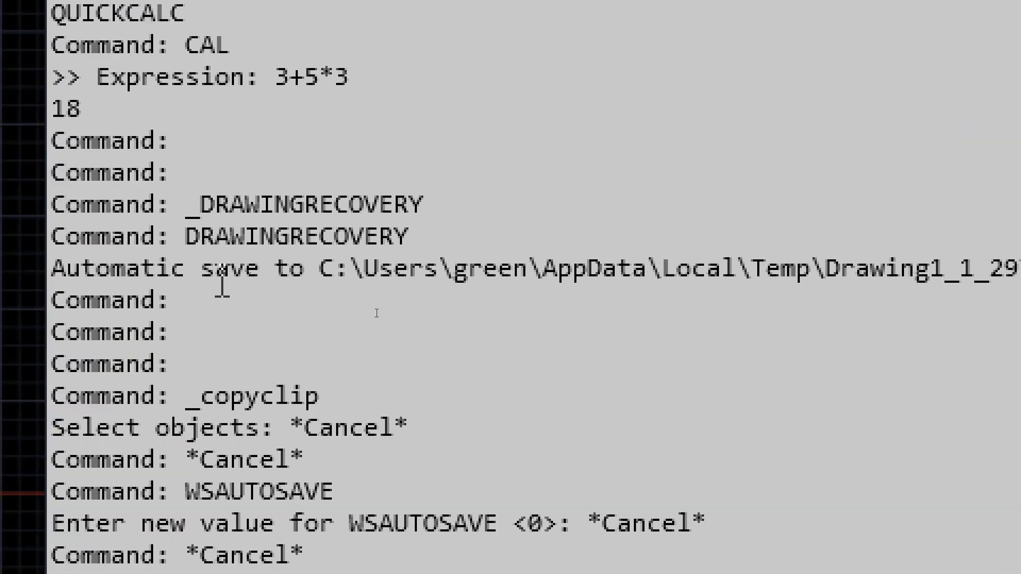
drag(128, 263, 343, 266)
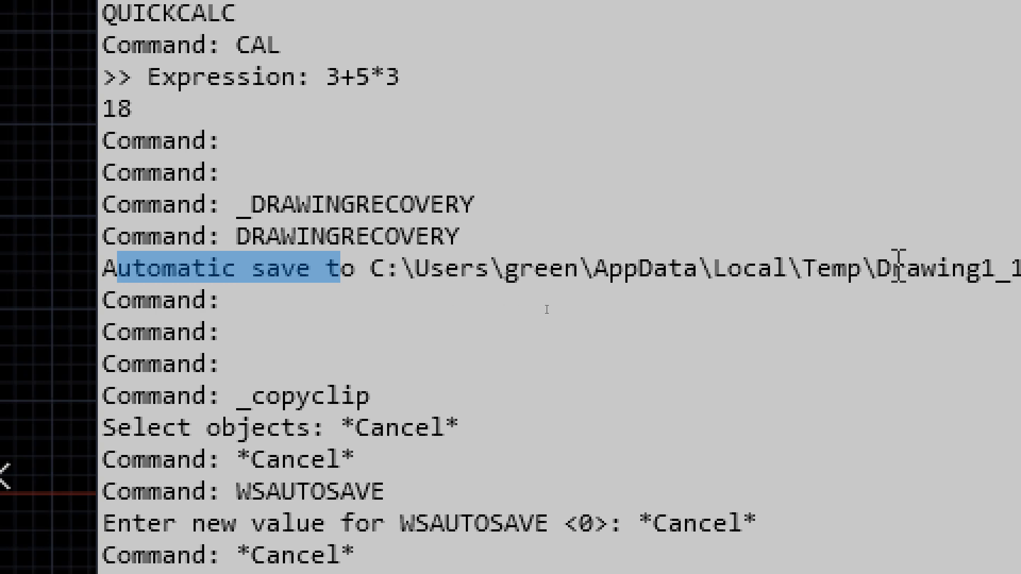
drag(899, 269, 846, 270)
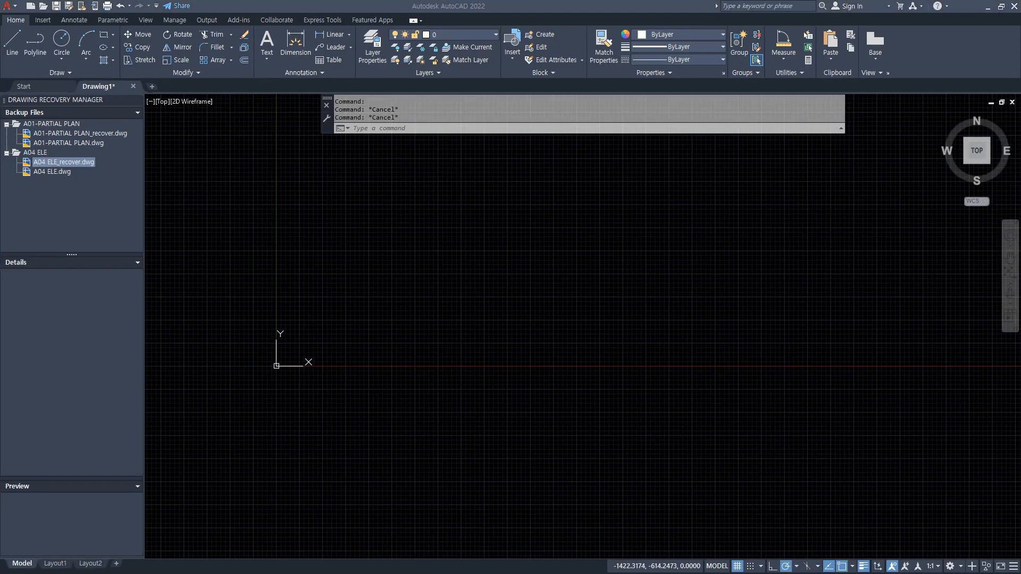
Switch to Notepad and add the line "자동저장 sv$ - OPtions(옵션 OP)" below the DRAWINGRECOVERY, recover line
key(alt+Tab)
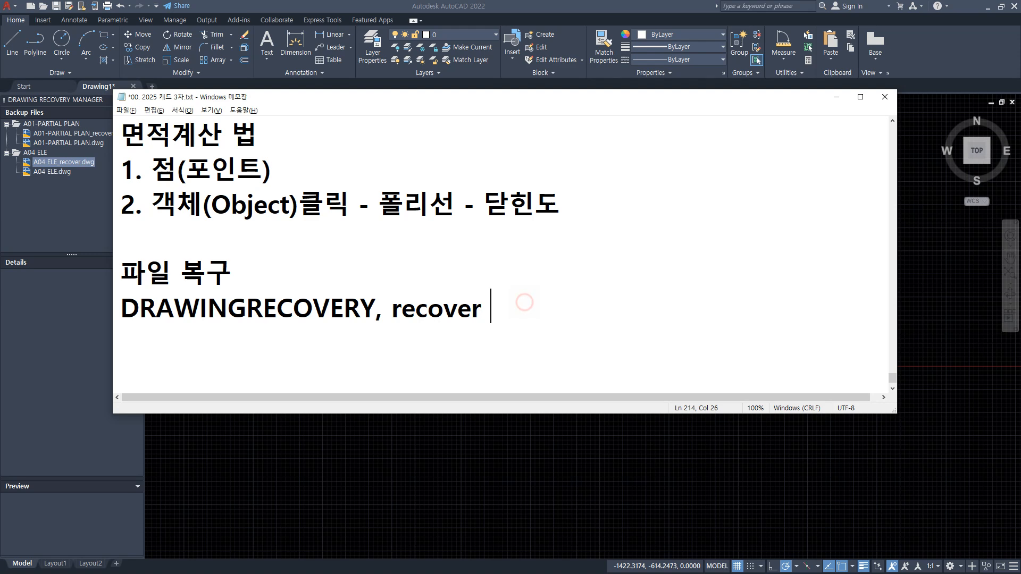
key(BackSpace)
key(Return)
text(wk)
key(BackSpace)
key(BackSpace)
text(자)
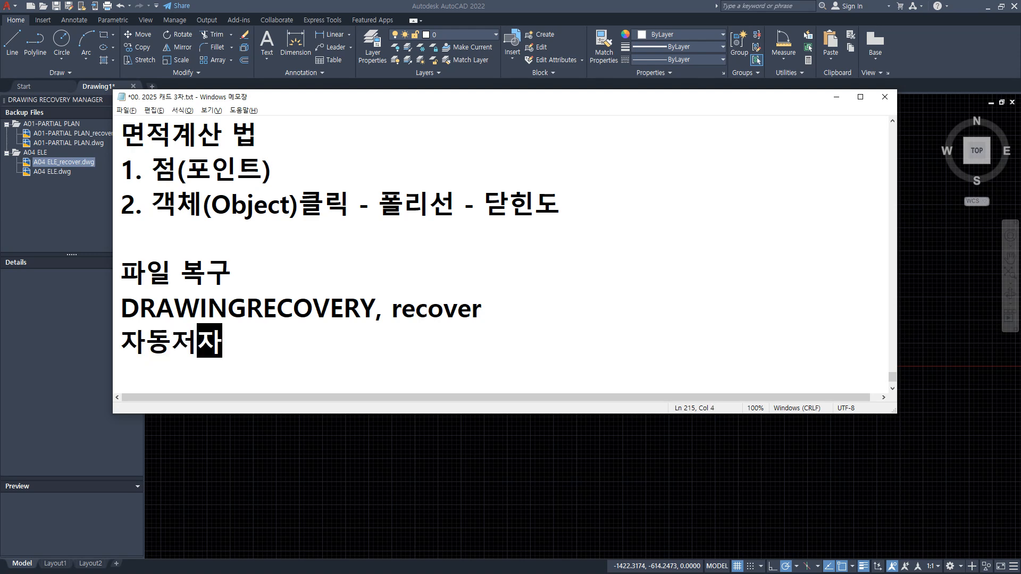
text(동저장 sv)
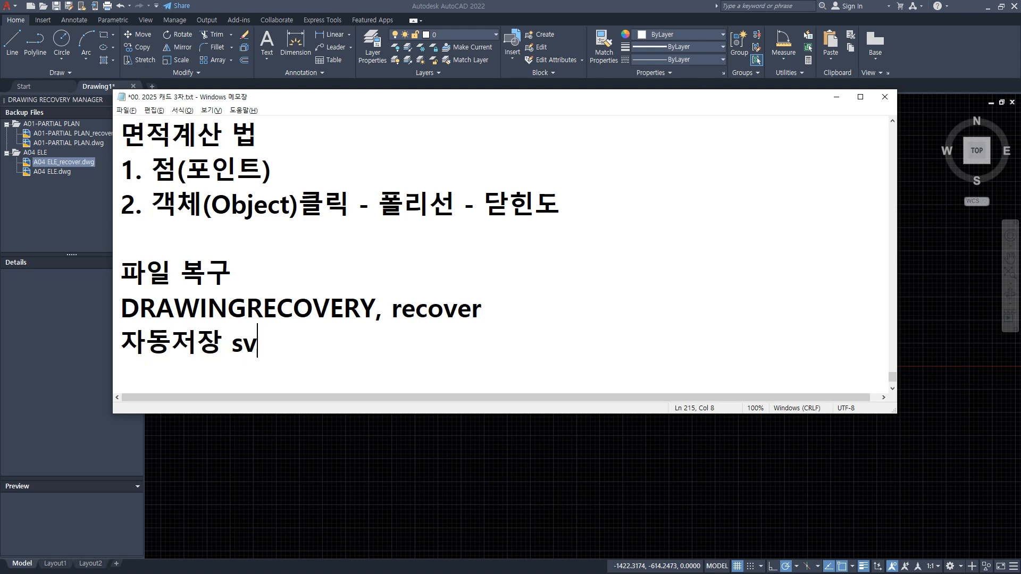
text($ - OPtio)
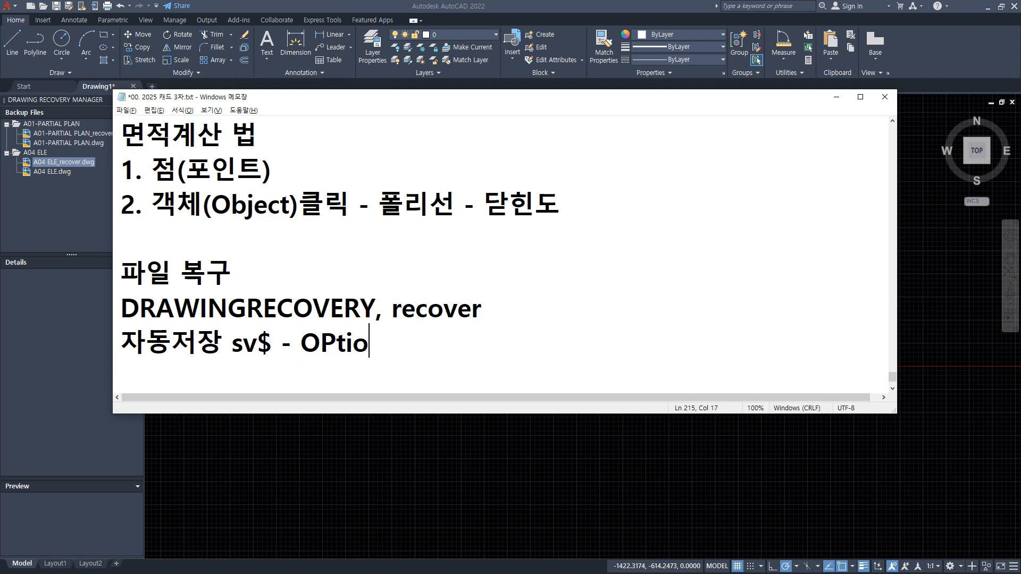
text(ns()
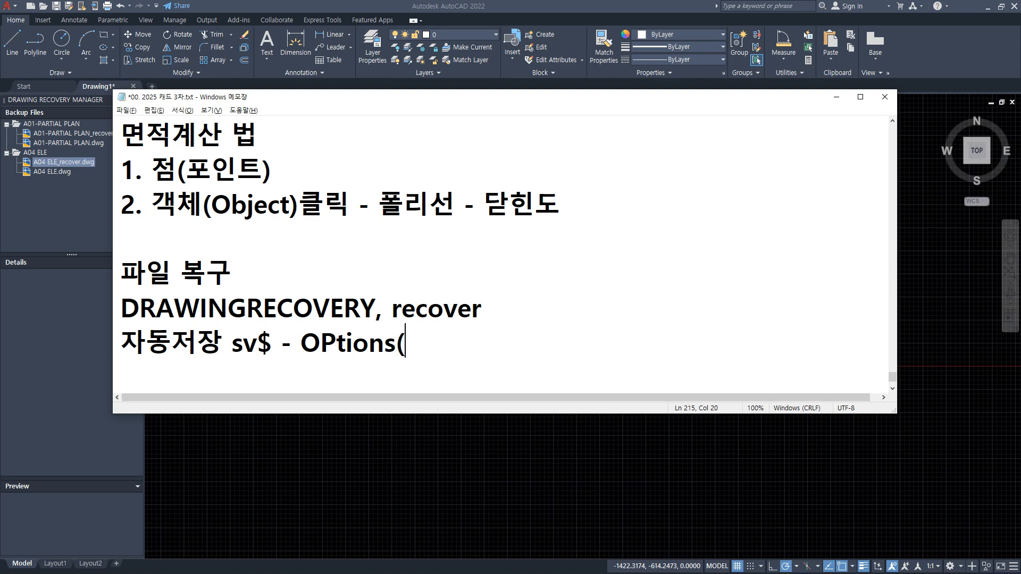
text(오ㅂ션))
key(Left)
text(OP)
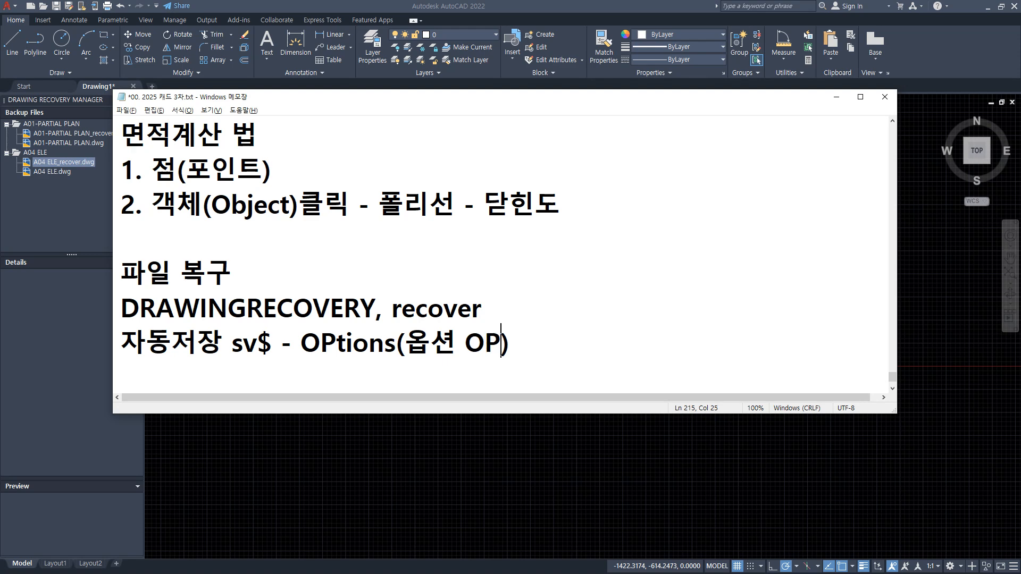
Return to AutoCAD, close the Drawing Recovery Manager and open the Options dialog
key(alt+Tab)
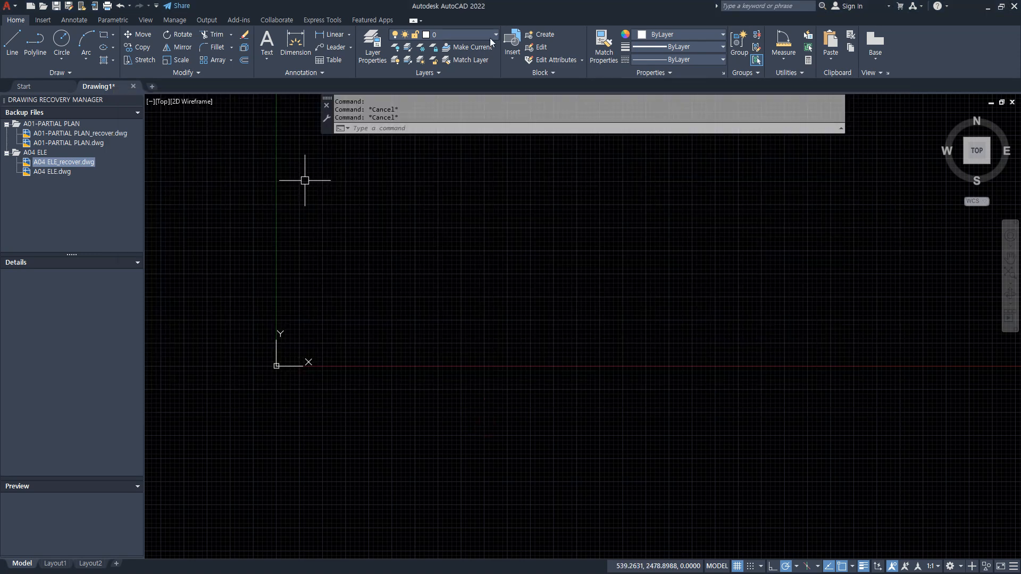
click(135, 100)
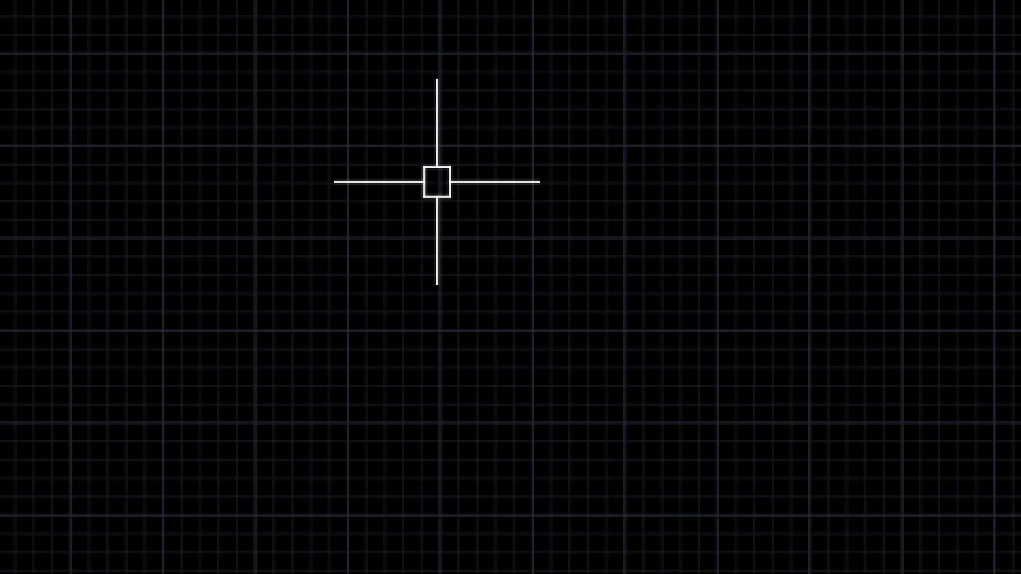
right_click(365, 91)
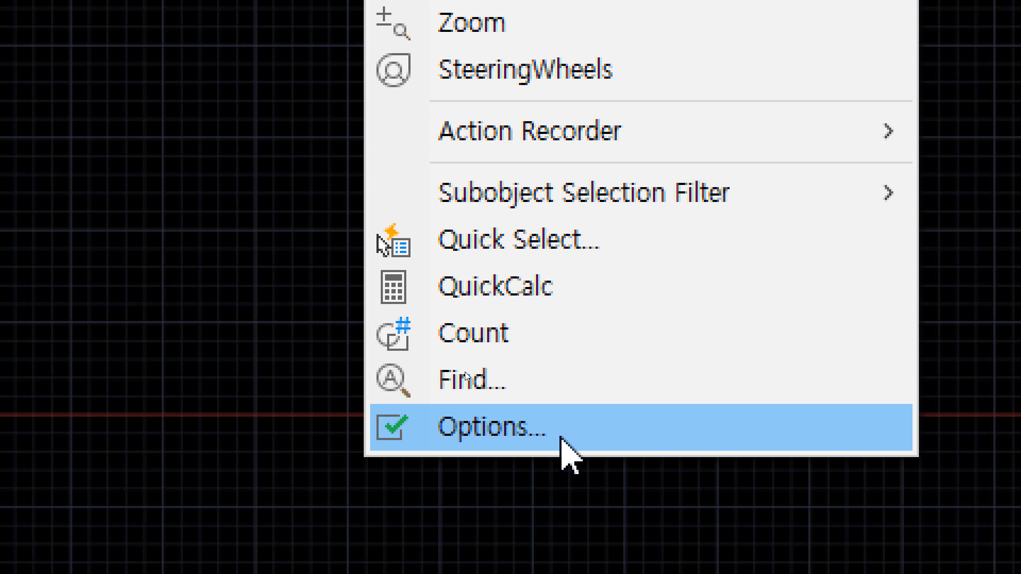
click(562, 438)
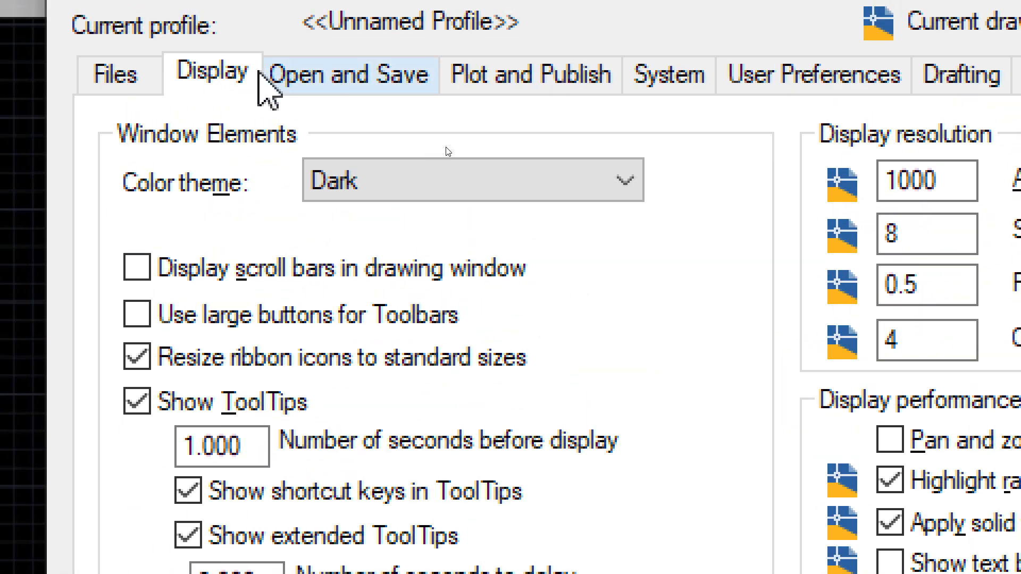
Examine the automatic save setting and its minutes between saves in the Open and Save options
click(360, 88)
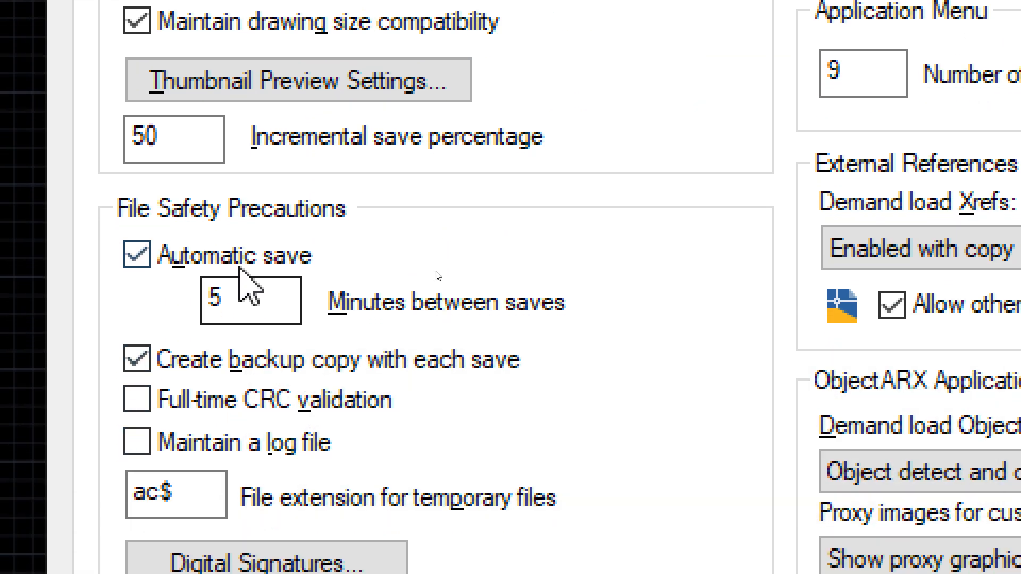
click(240, 305)
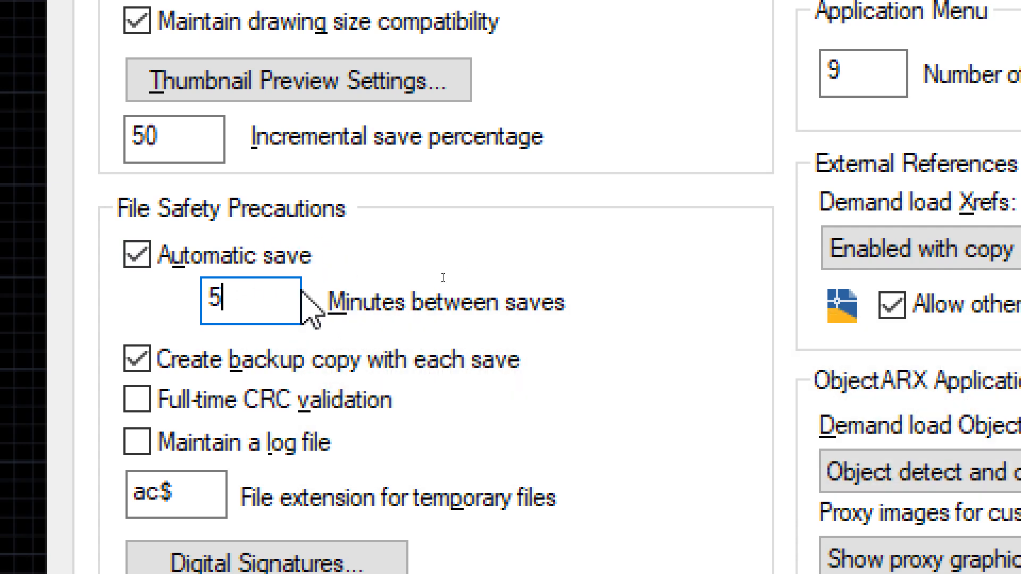
mouse_move(269, 293)
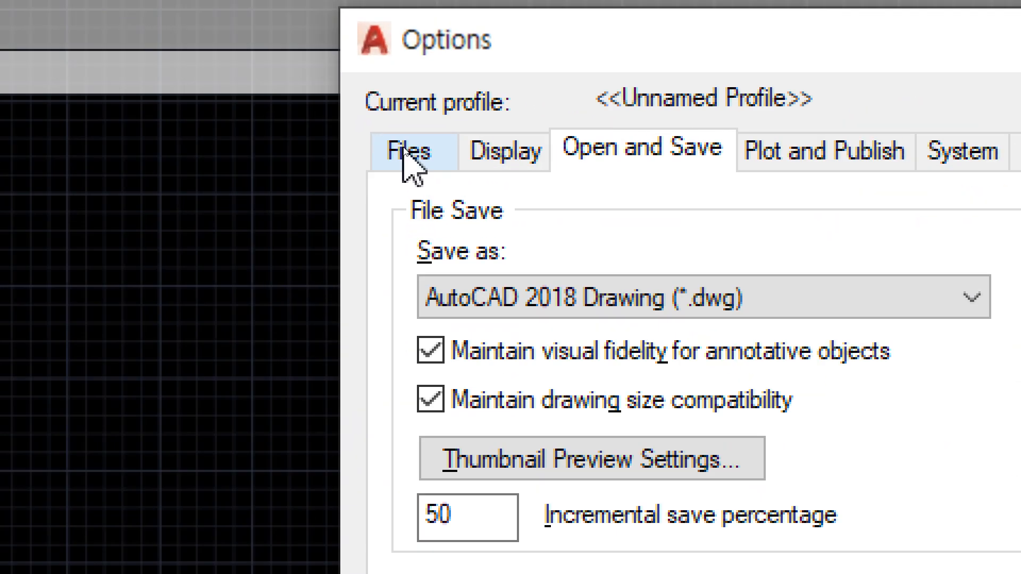
Expand the Automatic Save File Location in the Files options and select its folder path
click(405, 151)
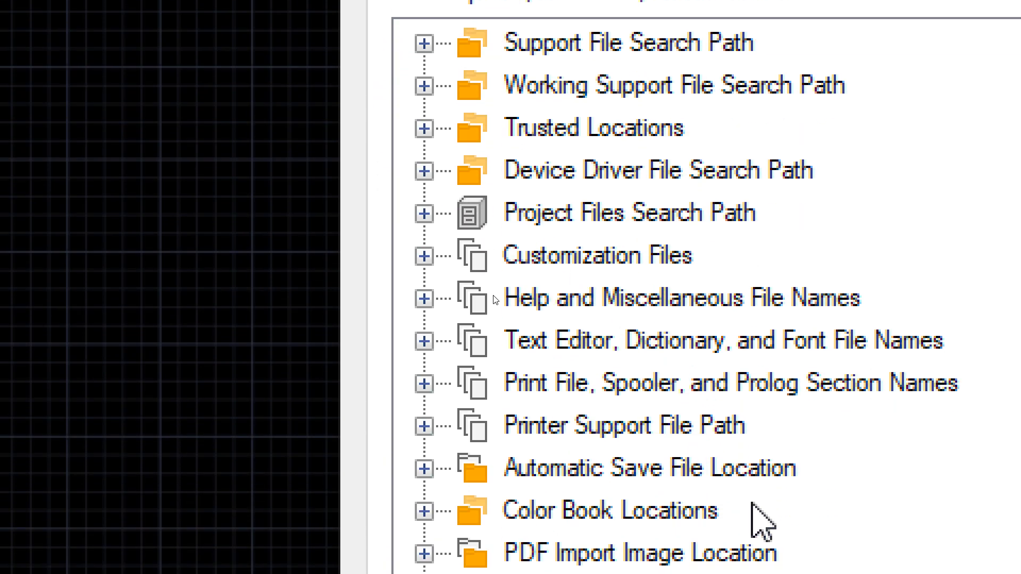
click(768, 467)
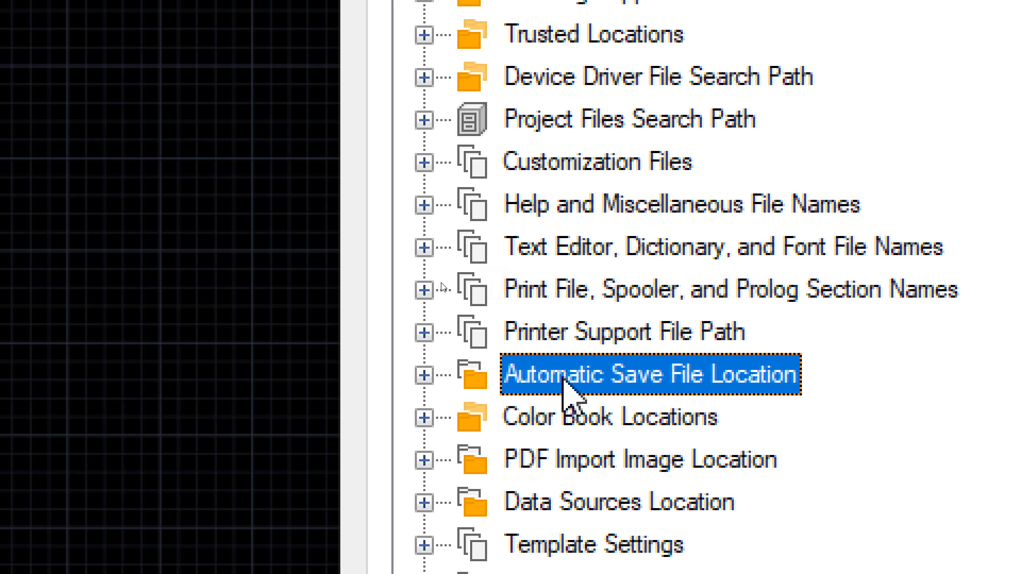
click(424, 375)
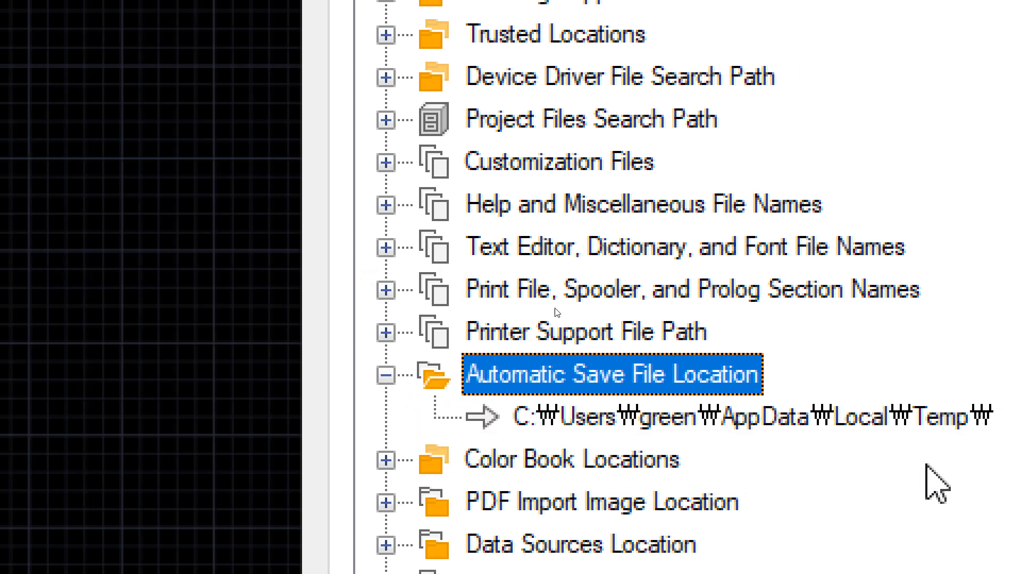
click(789, 410)
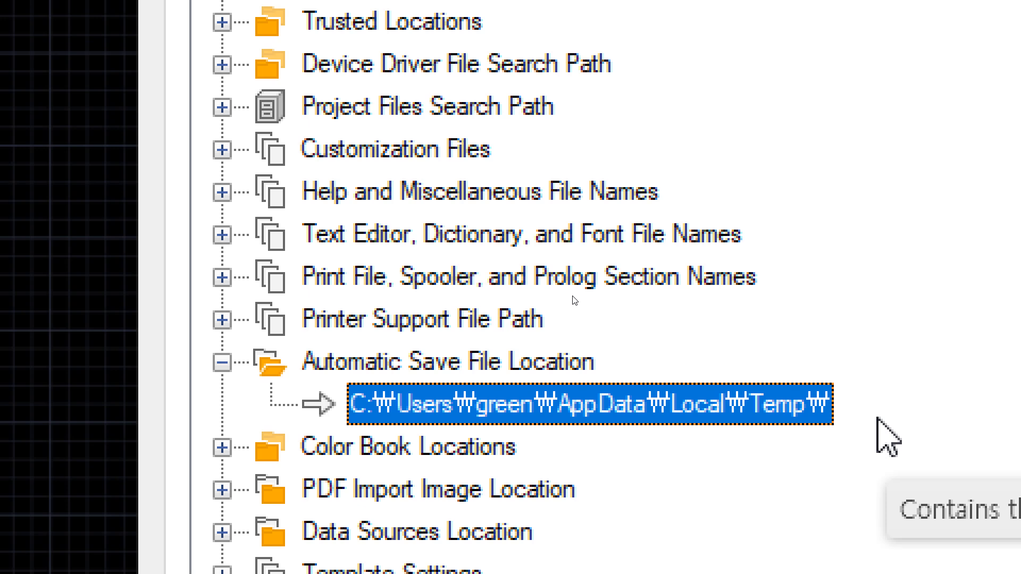
Copy the folder path listed under Automatic Save File Location in the Options dialog
key(F2)
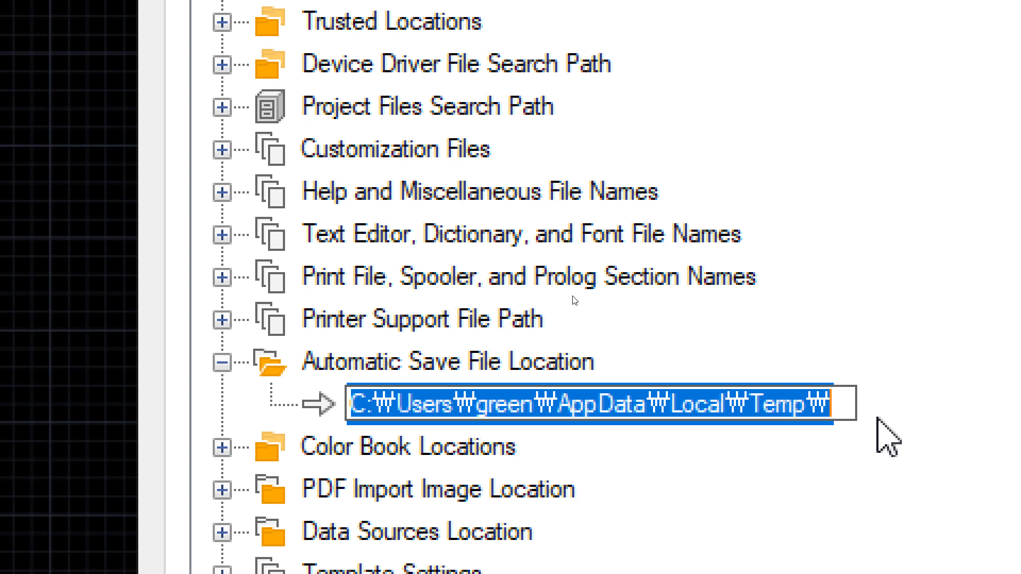
right_click(787, 404)
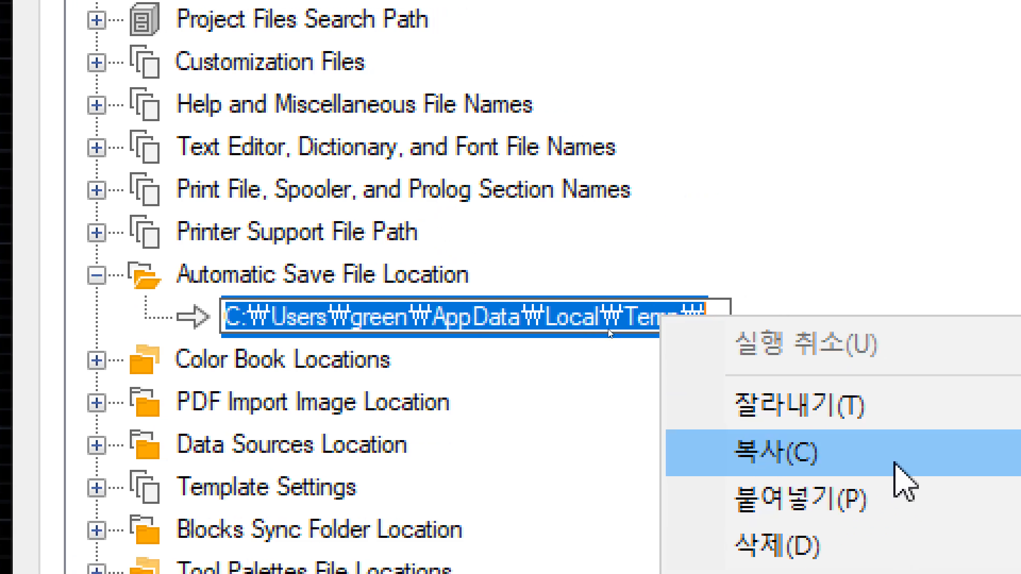
click(898, 478)
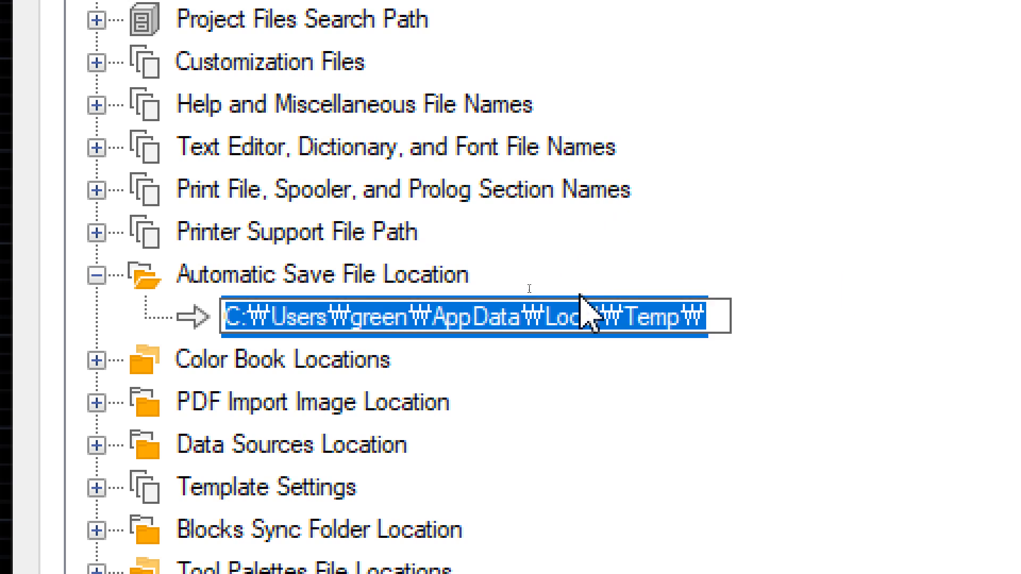
right_click(574, 306)
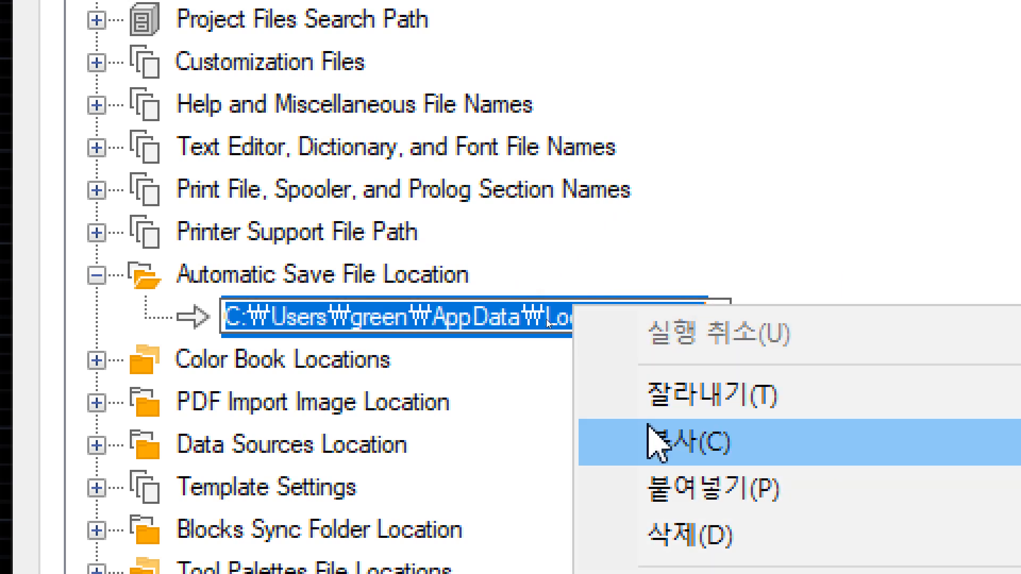
click(654, 446)
click(600, 282)
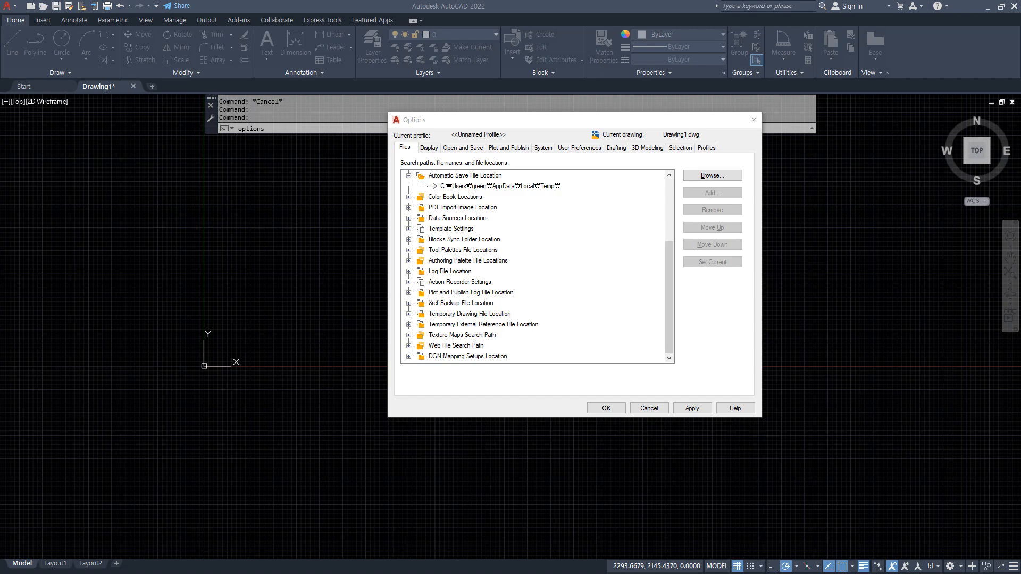
Switch to File Explorer, open the copied automatic save folder path and sort its contents by modified date, newest first
drag(0, 186, 484, 96)
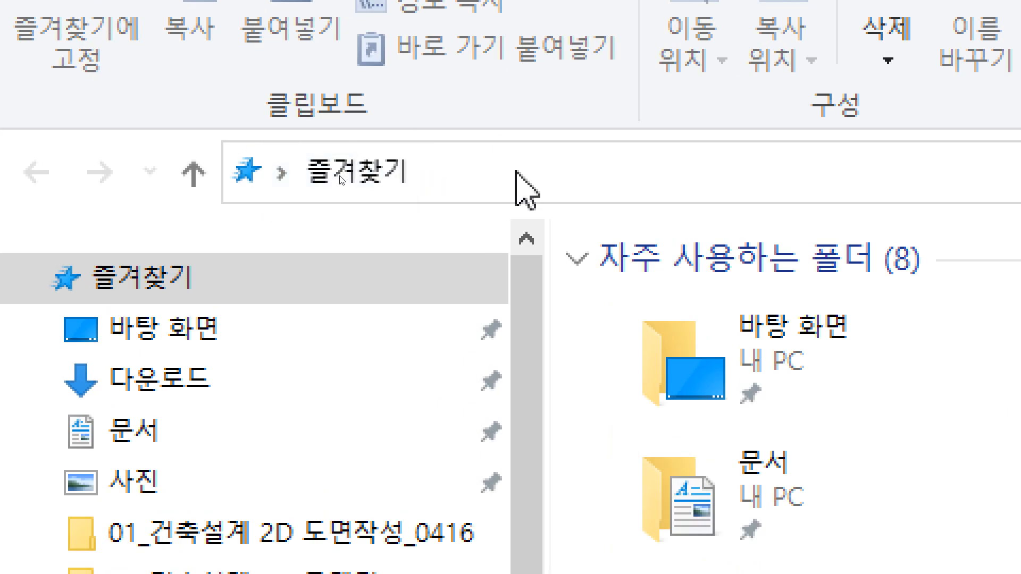
click(519, 173)
key(BackSpace)
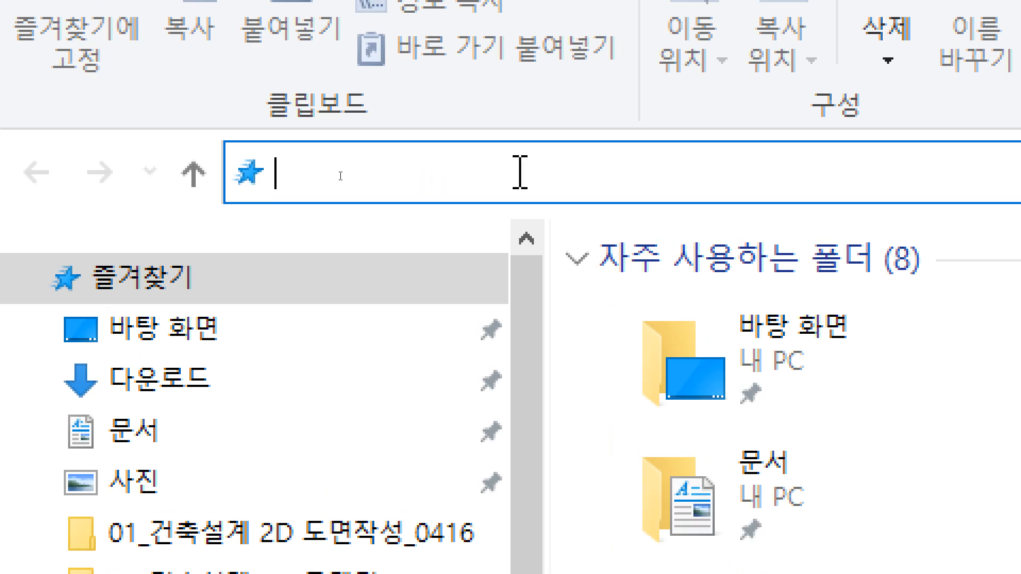
key(ctrl+v)
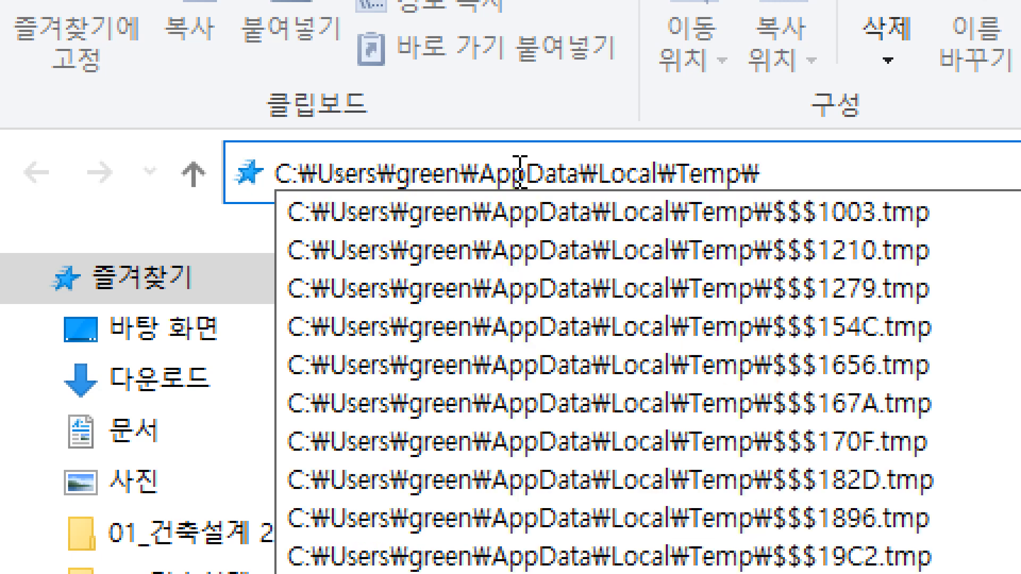
key(Return)
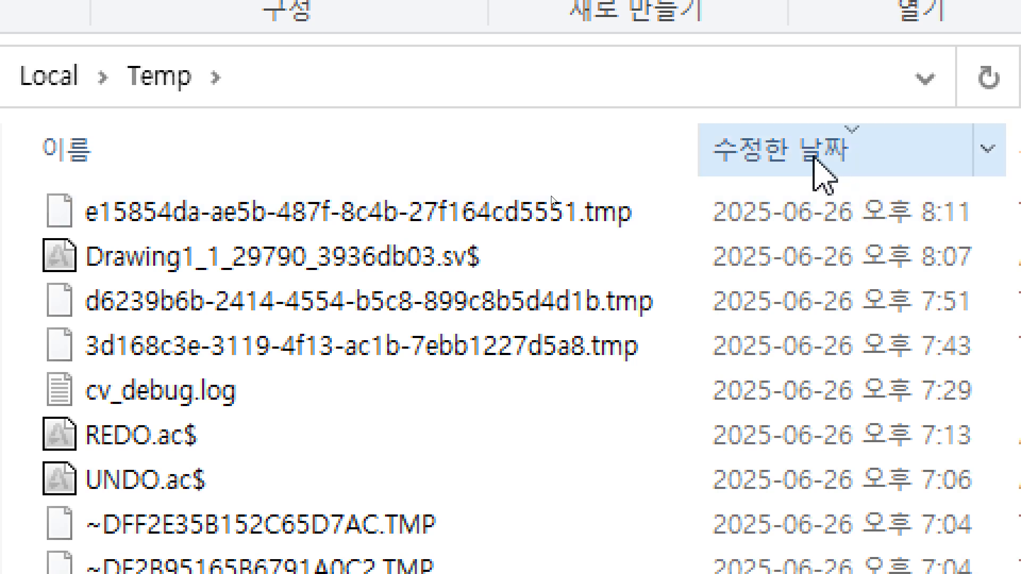
click(814, 160)
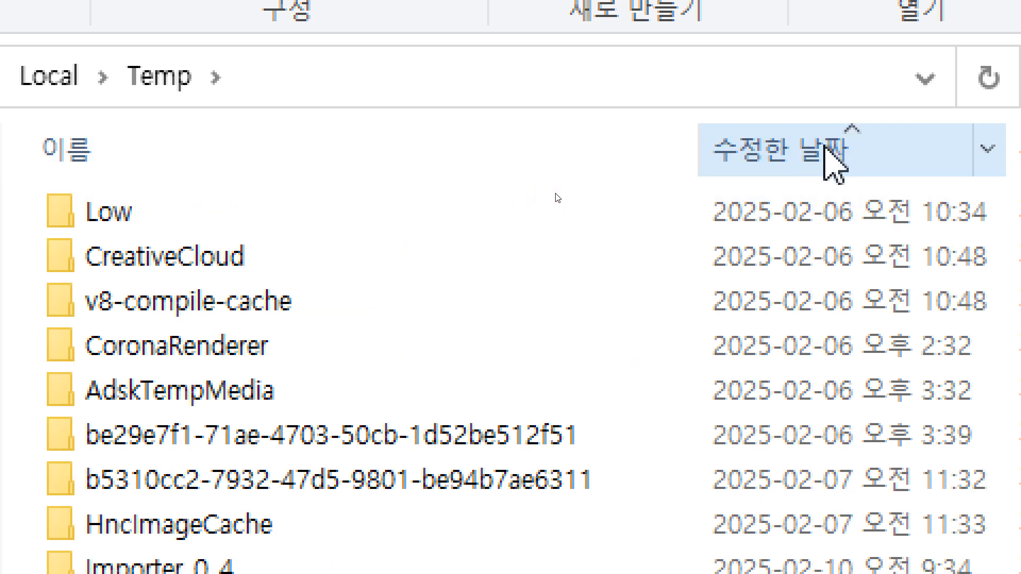
click(830, 153)
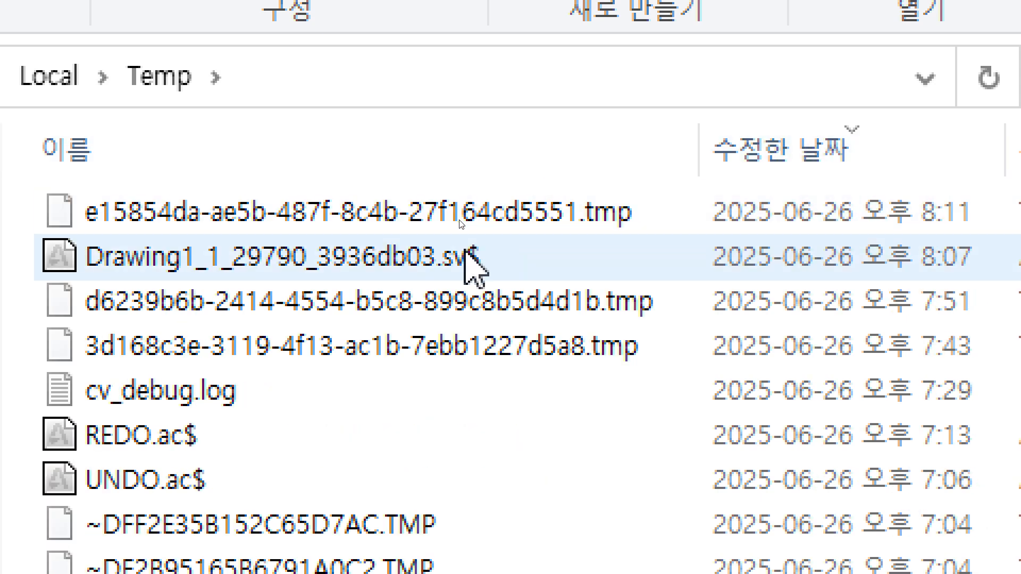
Change the extension of the automatic save file Drawing1_1_29790_3936db03.sv$ to .dwg
click(352, 256)
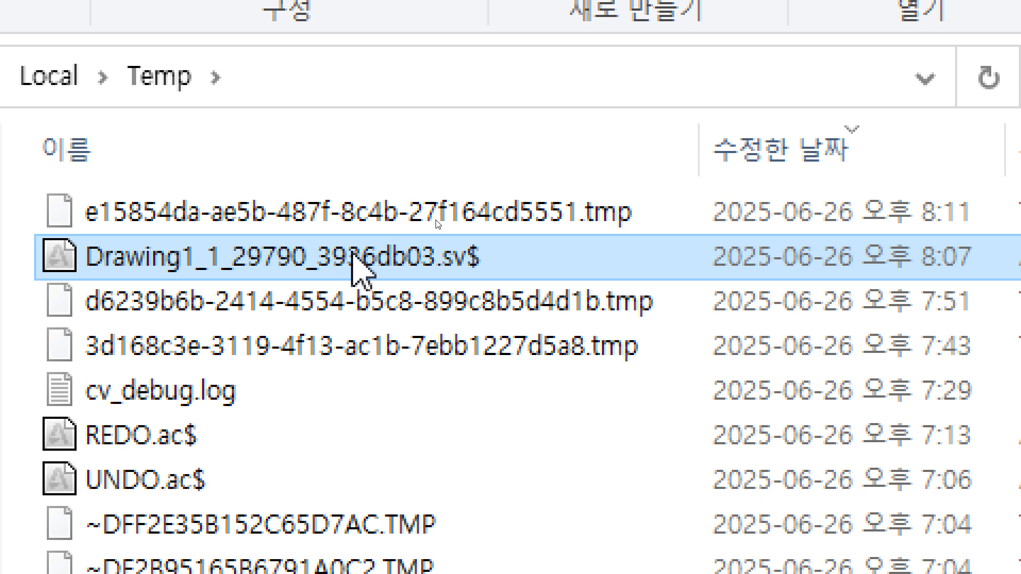
key(F2)
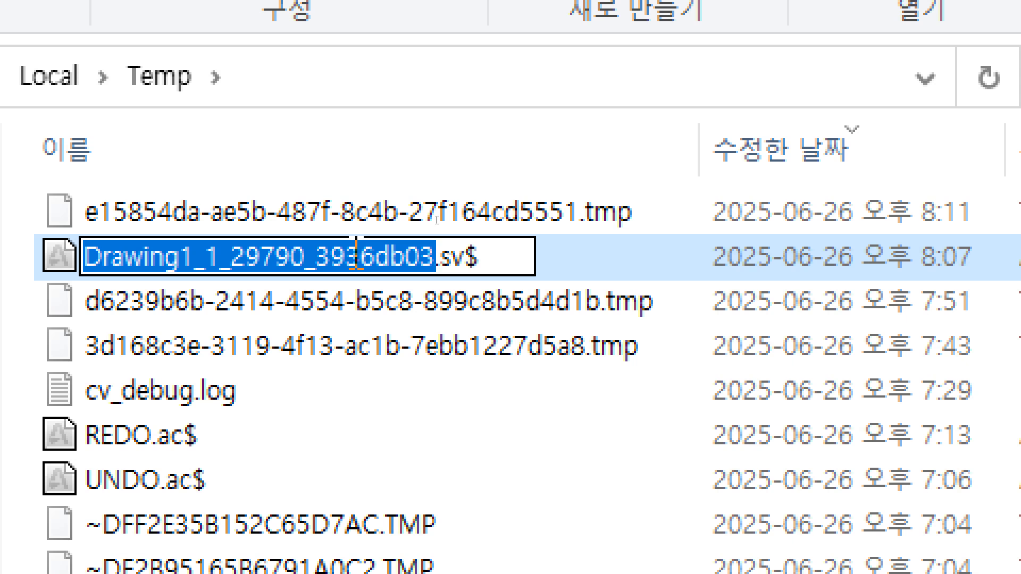
key(End)
key(BackSpace)
key(BackSpace)
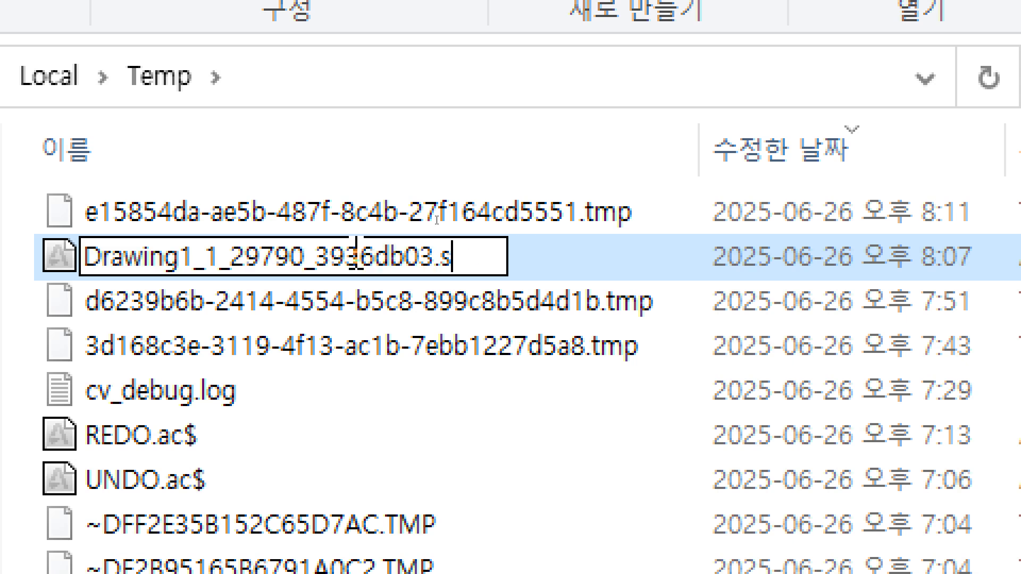
key(BackSpace)
text(s)
key(BackSpace)
text(dwg)
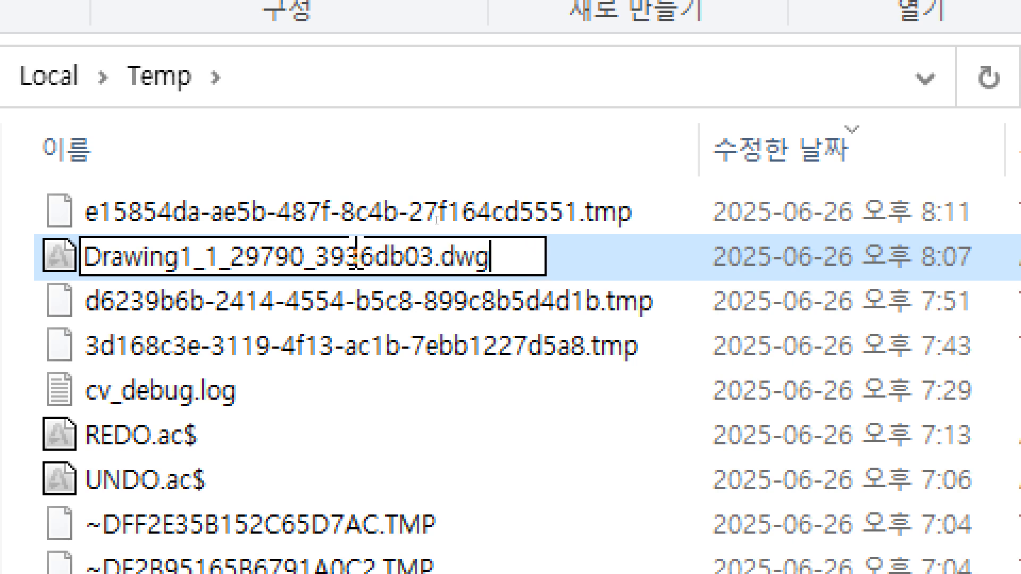
key(Return)
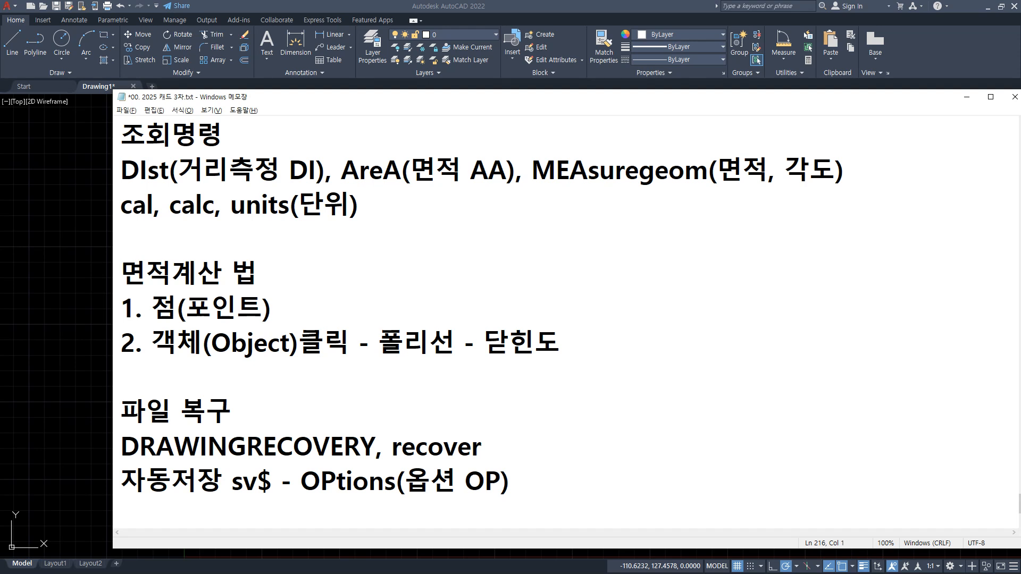
Add the line "1,000mm x 1,000mm" below the automatic save note in Notepad, separated by a blank line
scroll(567, 500, down, 1)
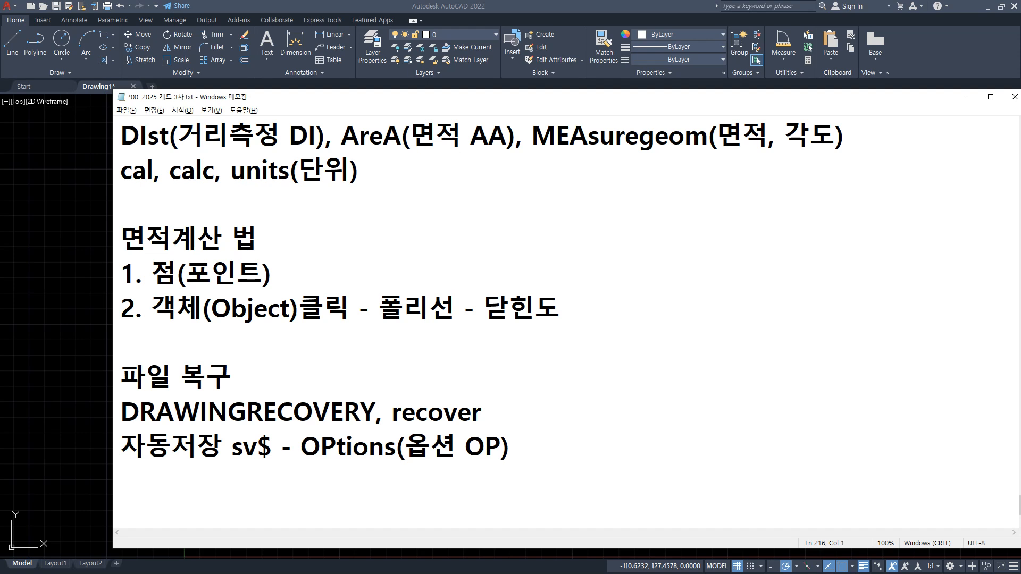
key(Return)
text(1)
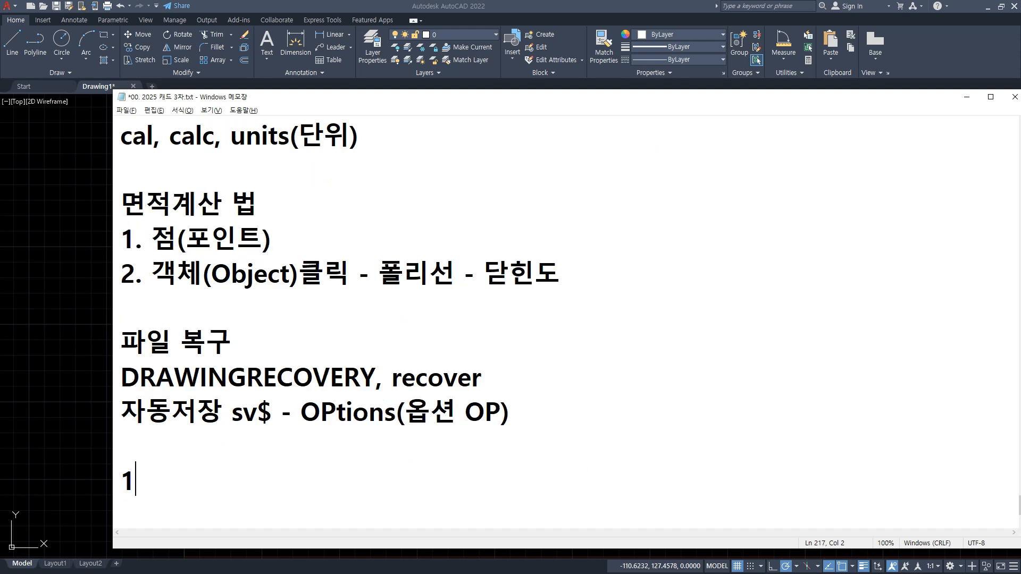
key(BackSpace)
text(mm)
key(Return)
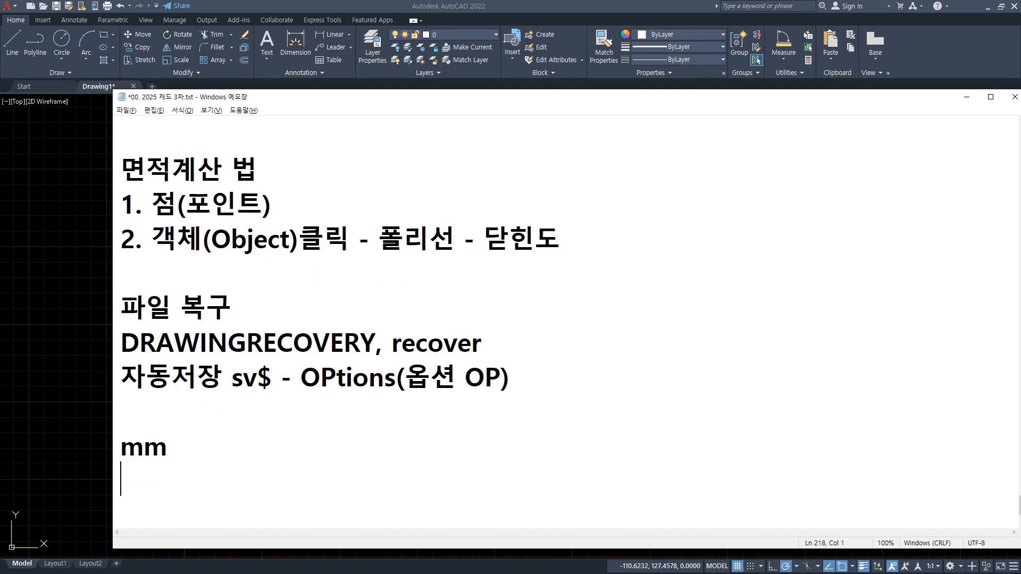
key(Up)
text(1,00)
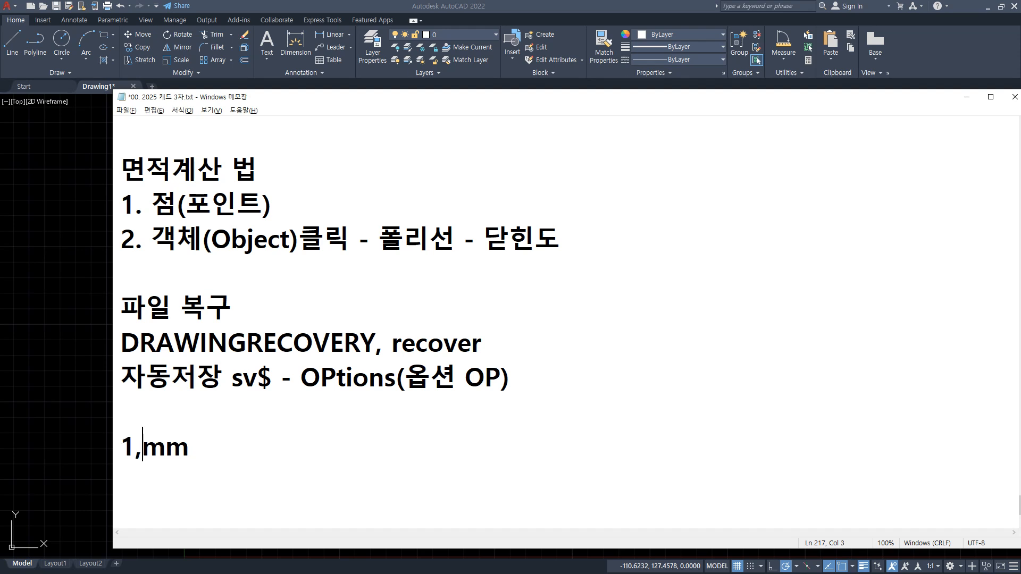
text(0)
key(End)
text(x )
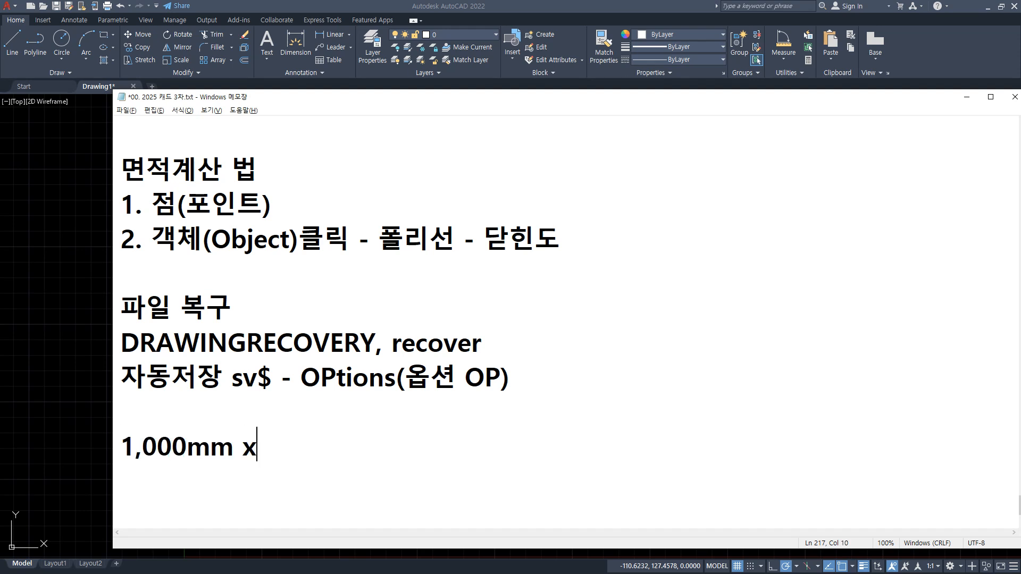
text(1,000)
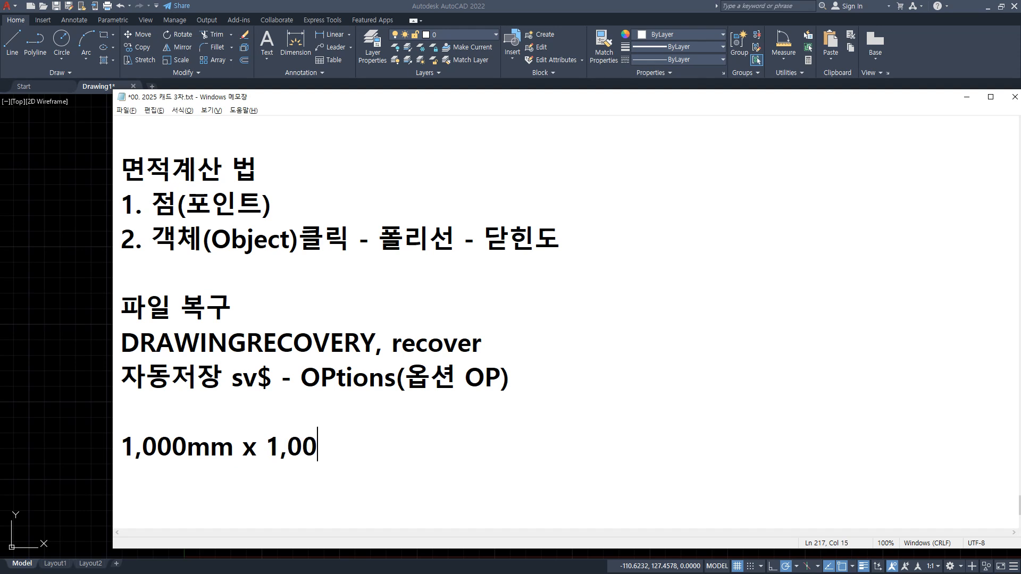
text(mm)
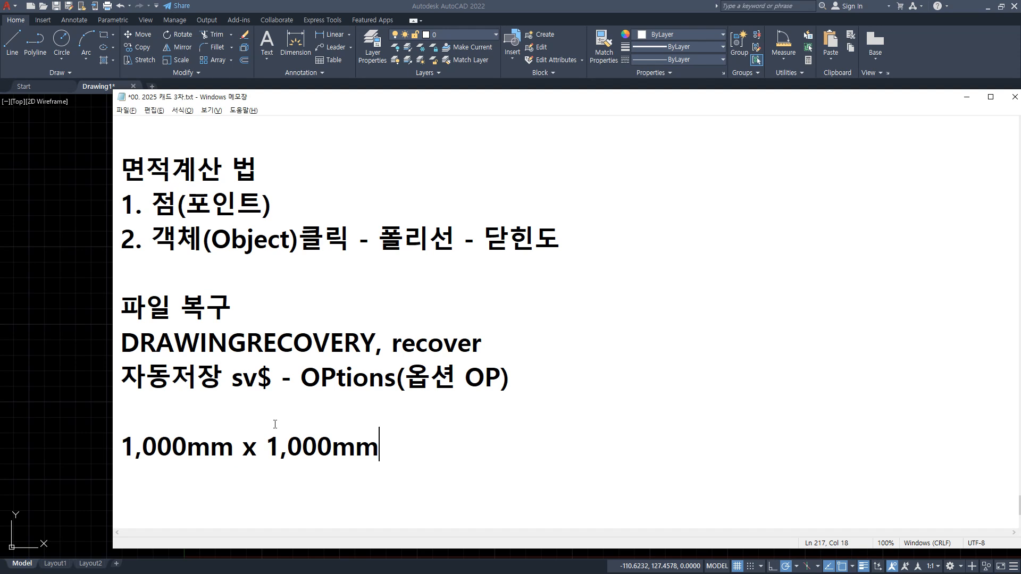
drag(141, 466, 187, 452)
drag(281, 449, 334, 448)
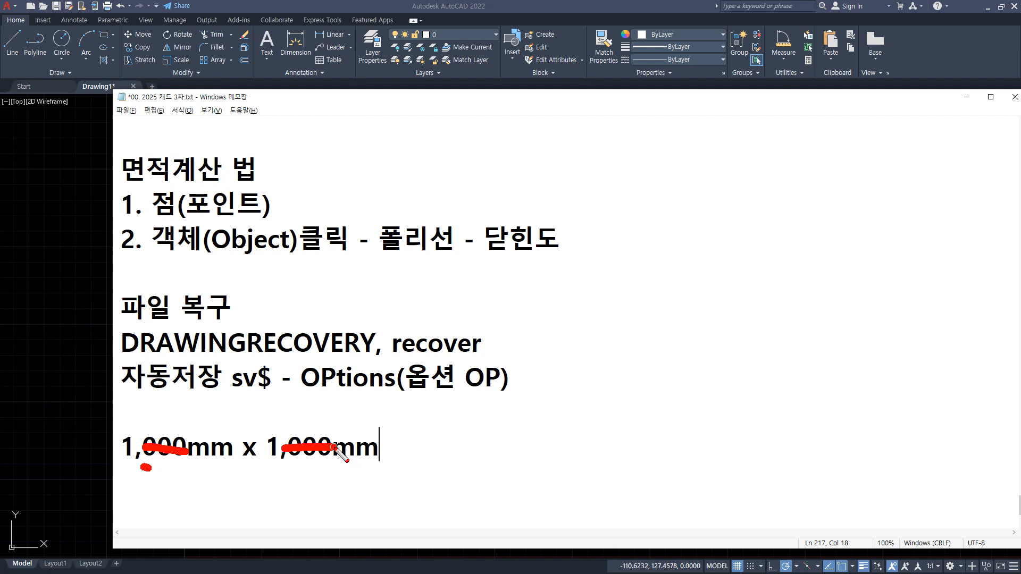
key(Escape)
Add the line "1m = 1,000mm" under the dimensions line and start a new line below it
key(Return)
text(1m)
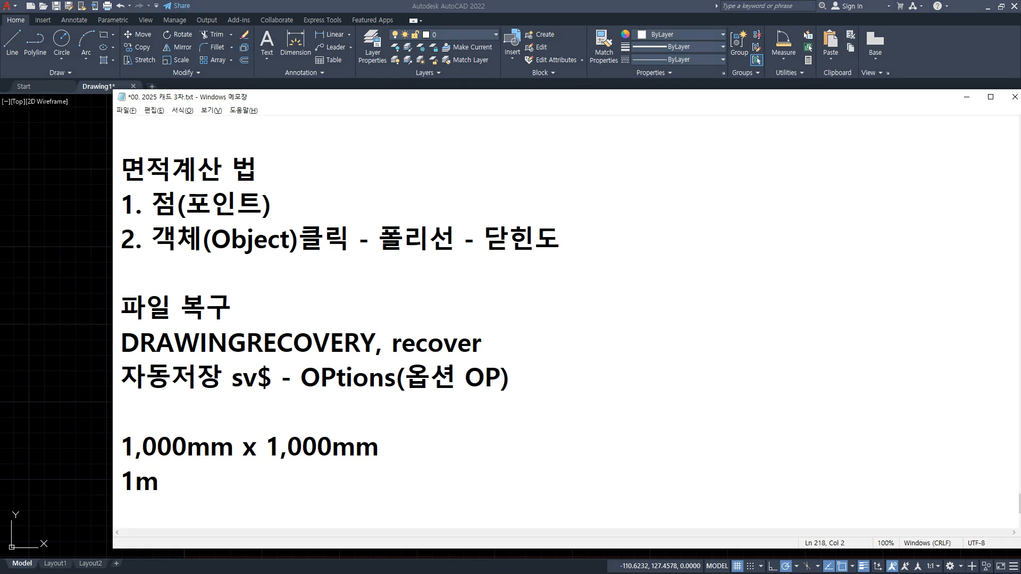
text( = 1,000mm)
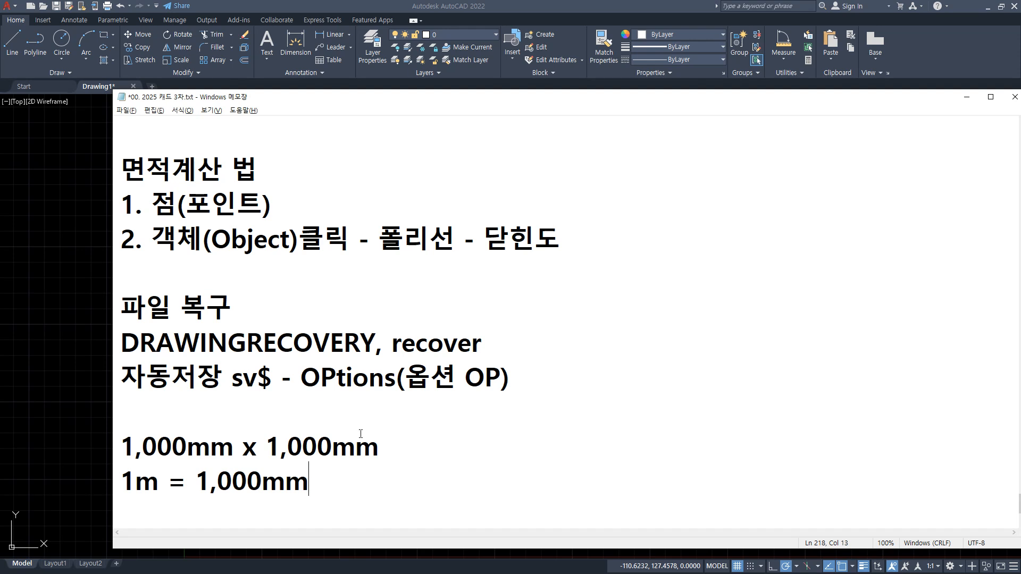
scroll(409, 425, down, 1)
key(Return)
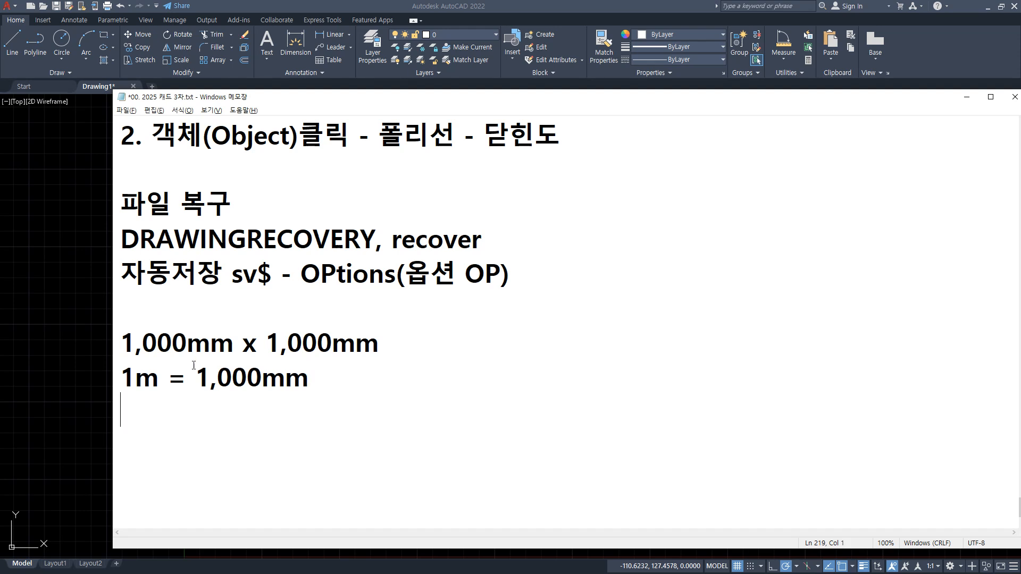
Switch to AutoCAD and draw a 1000 by 1000 rectangle with the RECTANG command
click(95, 213)
text(REC)
key(Return)
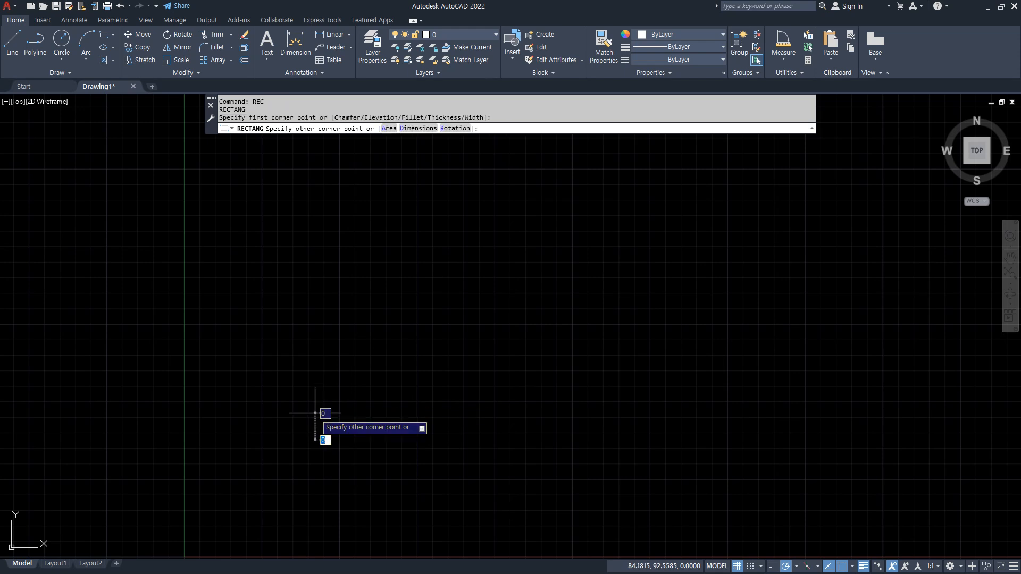
click(314, 413)
text(1000)
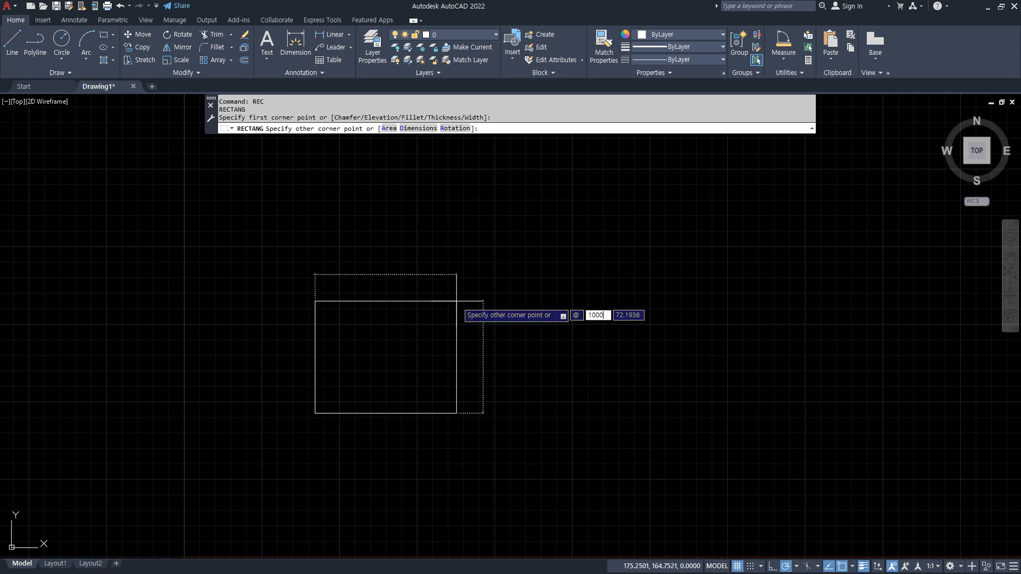
key(Tab)
text(1000)
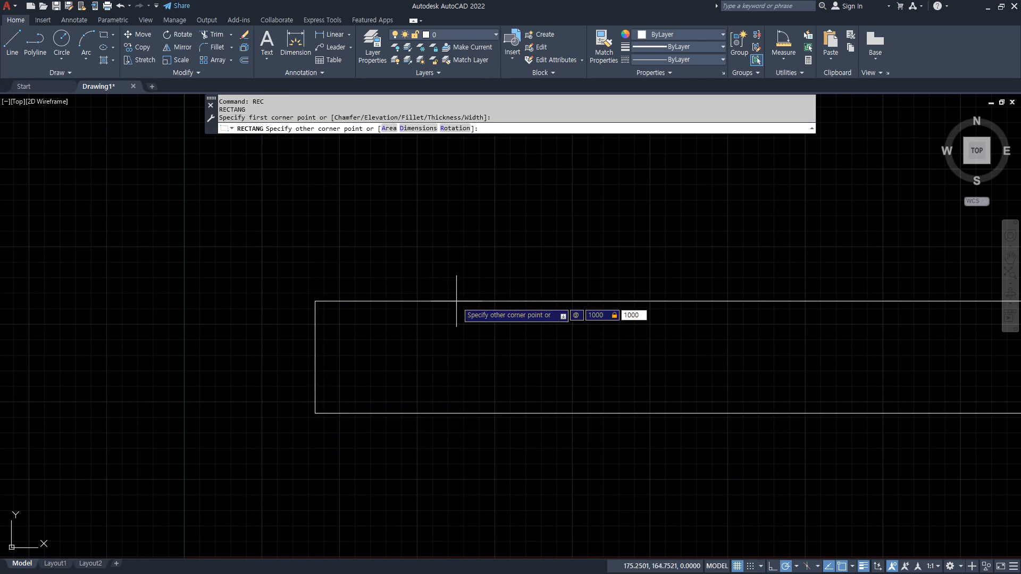
key(Return)
Measure the rectangle's area using the AREA command with its Object option
text(area)
key(Return)
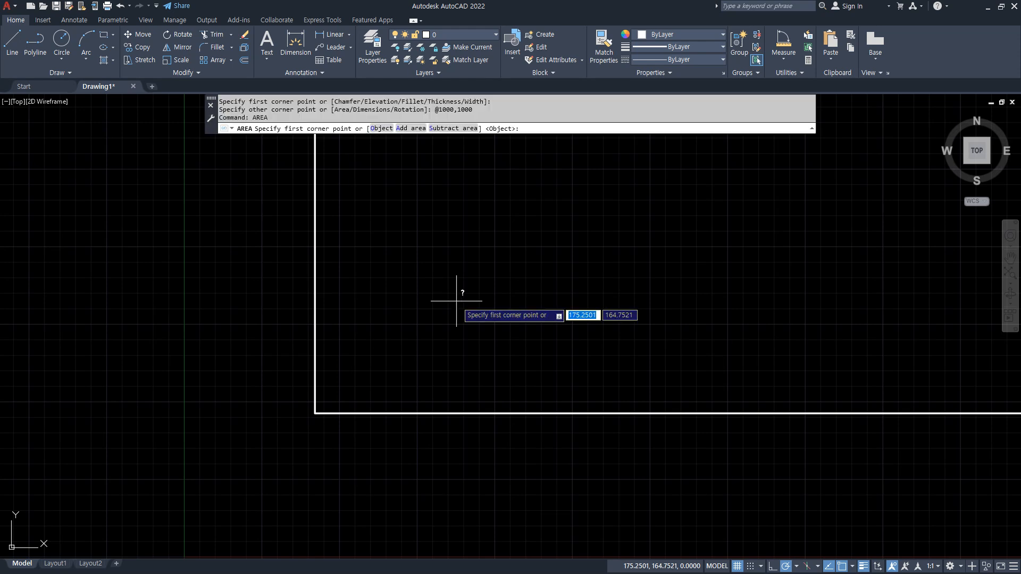
text(o)
key(Return)
click(384, 413)
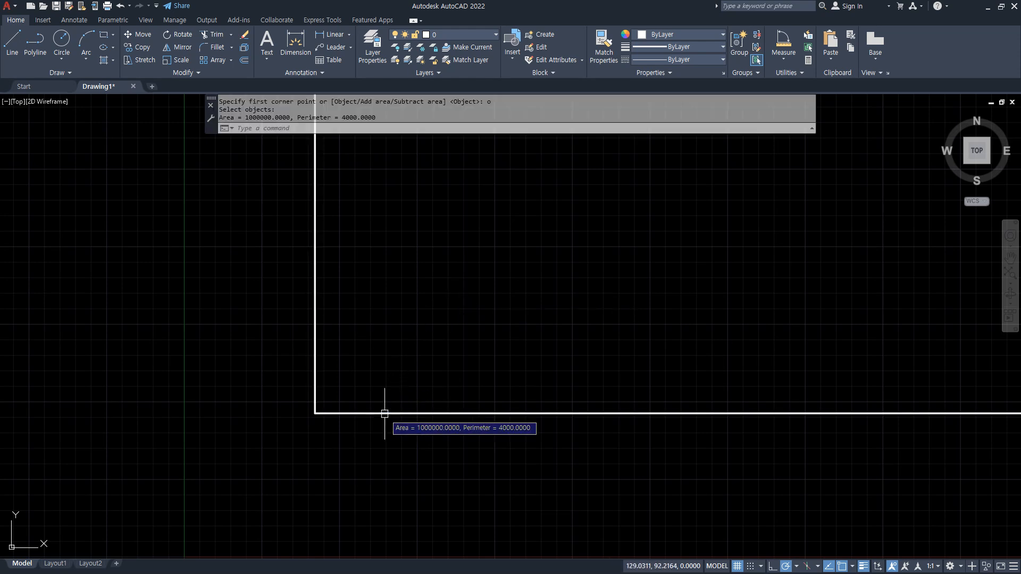
Copy the rectangle's area value from the command history and switch to Notepad
drag(291, 117, 246, 118)
right_click(246, 118)
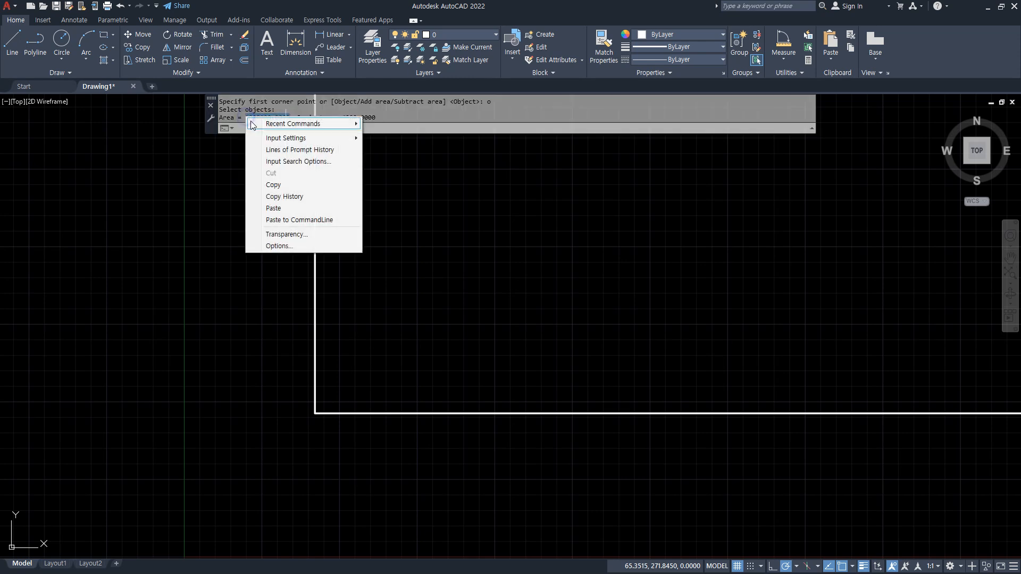
click(282, 185)
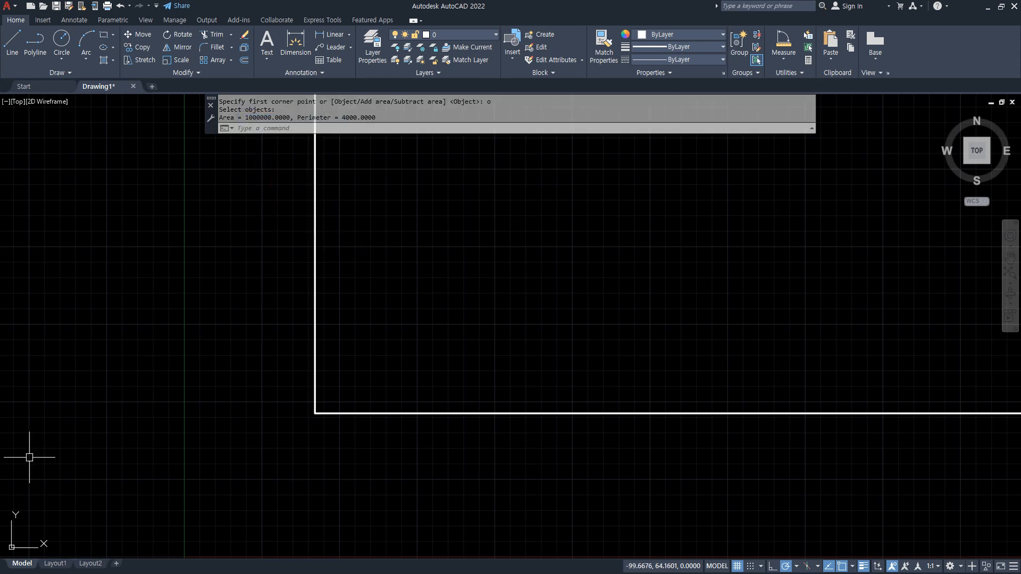
key(alt+Tab)
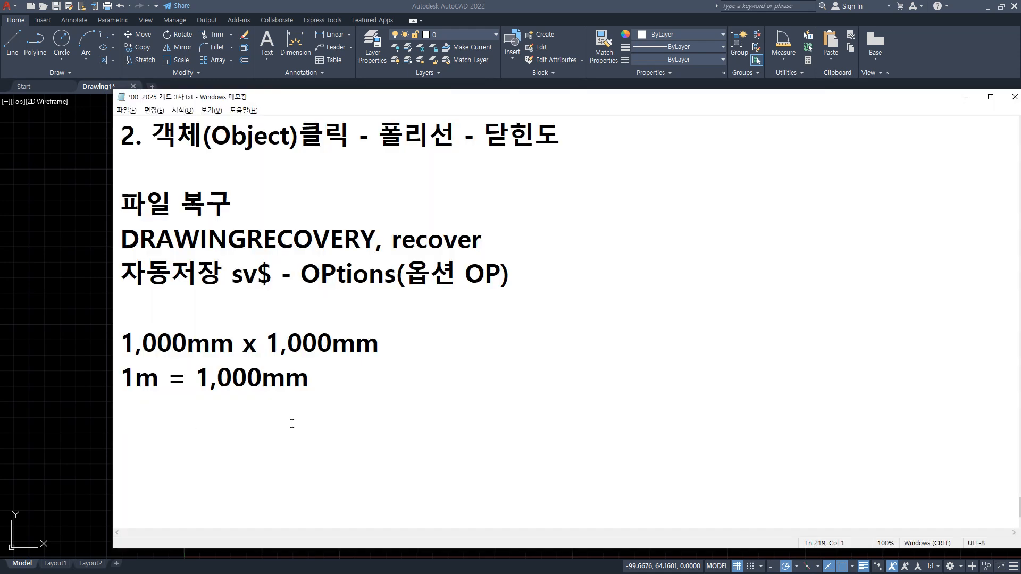
Paste the copied area value on the new line and add the unit mm² after it
key(ctrl+v)
text(mm)
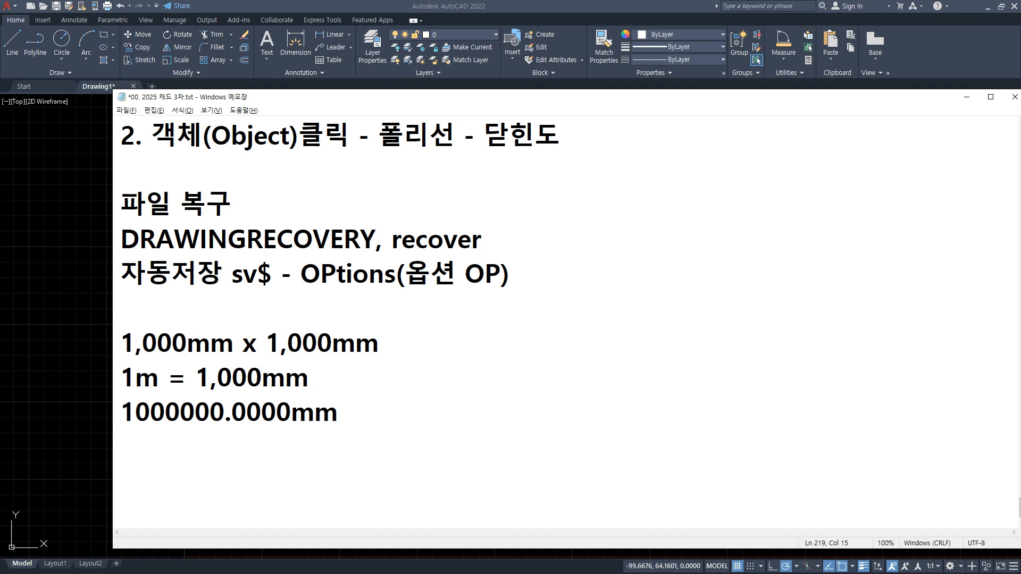
key(alt+Tab)
click(358, 411)
key(ctrl+v)
Prefix the pasted area value with "1m² = "
key(Home)
text(1m =)
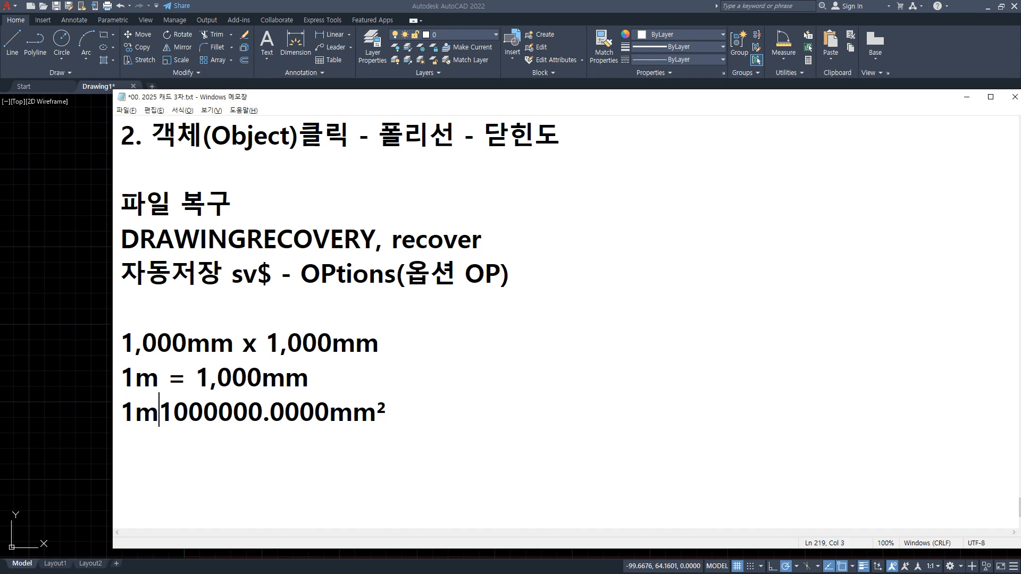
key(Left)
key(Left)
key(Left)
key(ctrl+v)
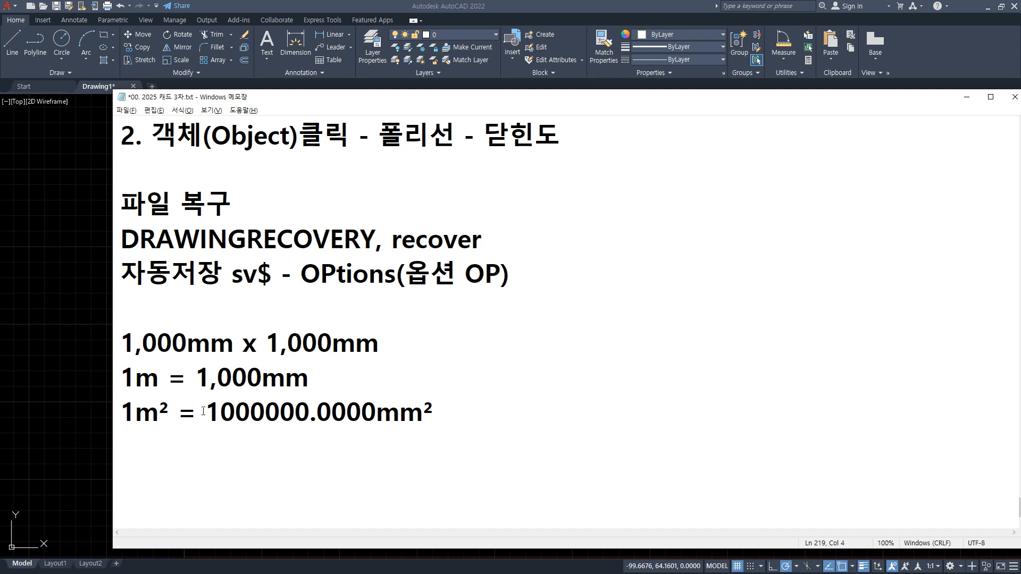
Move the "1,000mm x 1,000mm" line below the "1m = 1,000mm" line
key(Up)
key(Up)
key(Home)
key(shift+End)
key(Delete)
key(Delete)
key(End)
key(Return)
key(ctrl+v)
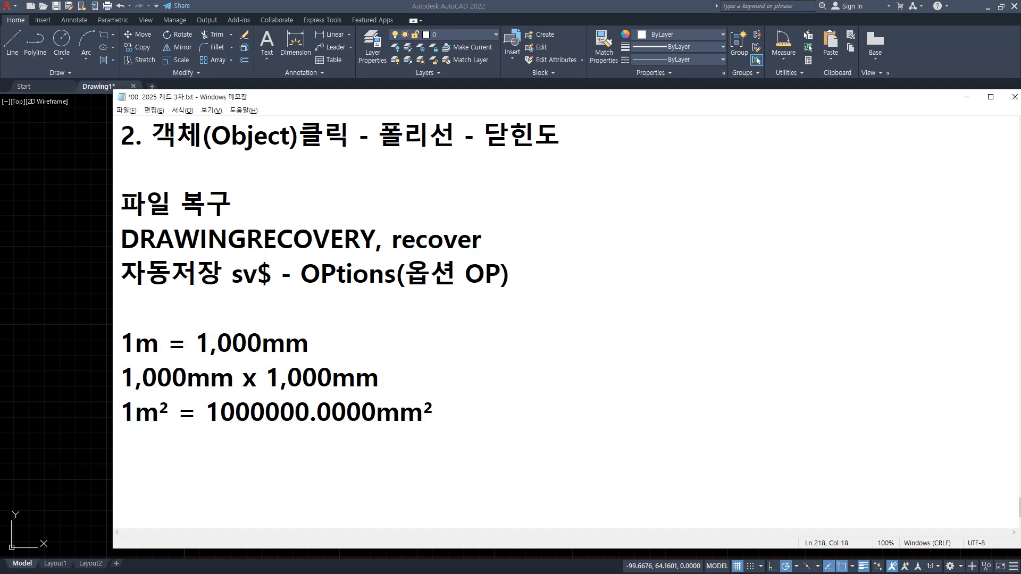
mouse_move(290, 369)
mouse_down()
mouse_move(316, 394)
mouse_move(291, 366)
mouse_up()
mouse_move(137, 384)
mouse_down()
mouse_move(154, 346)
mouse_move(140, 372)
mouse_up()
key(Escape)
Remove the decimals from the square-millimetre value and add thousands separators so it reads 1,000,000mm²
drag(309, 417, 376, 416)
key(BackSpace)
key(Left)
key(Left)
key(Left)
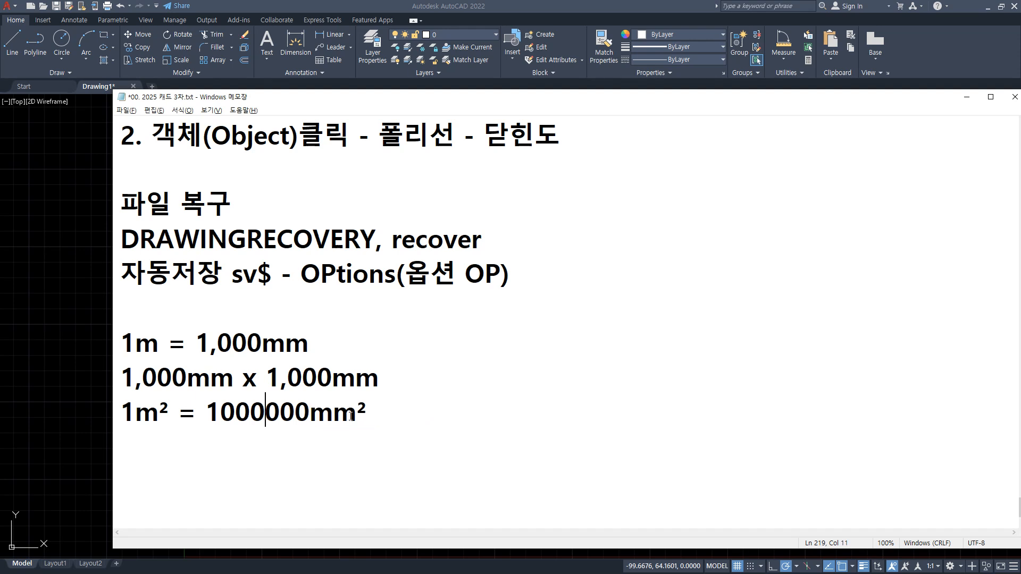
text(,)
key(Left)
key(Left)
key(Left)
key(Left)
text(,)
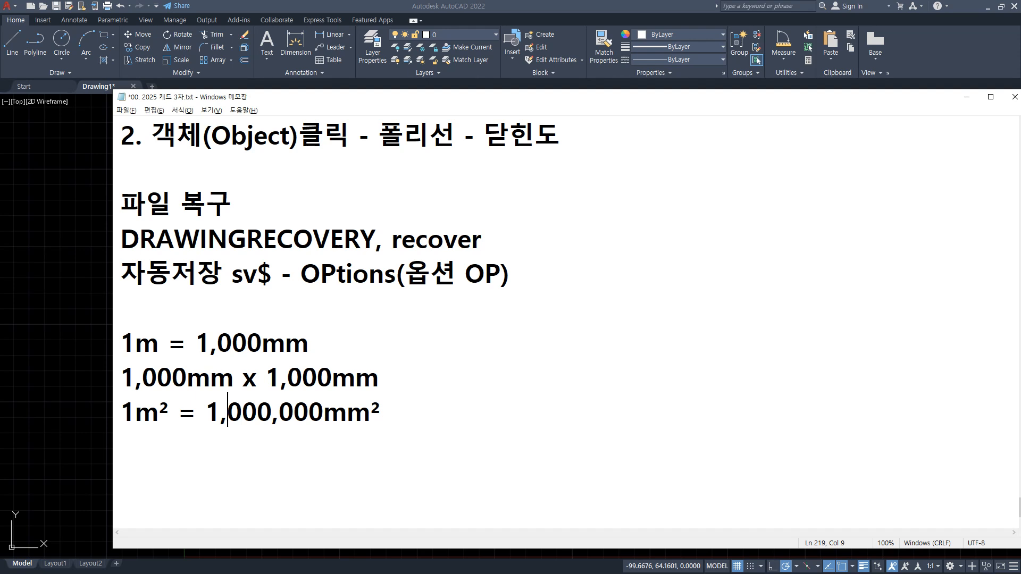
drag(170, 430, 115, 425)
drag(237, 426, 306, 428)
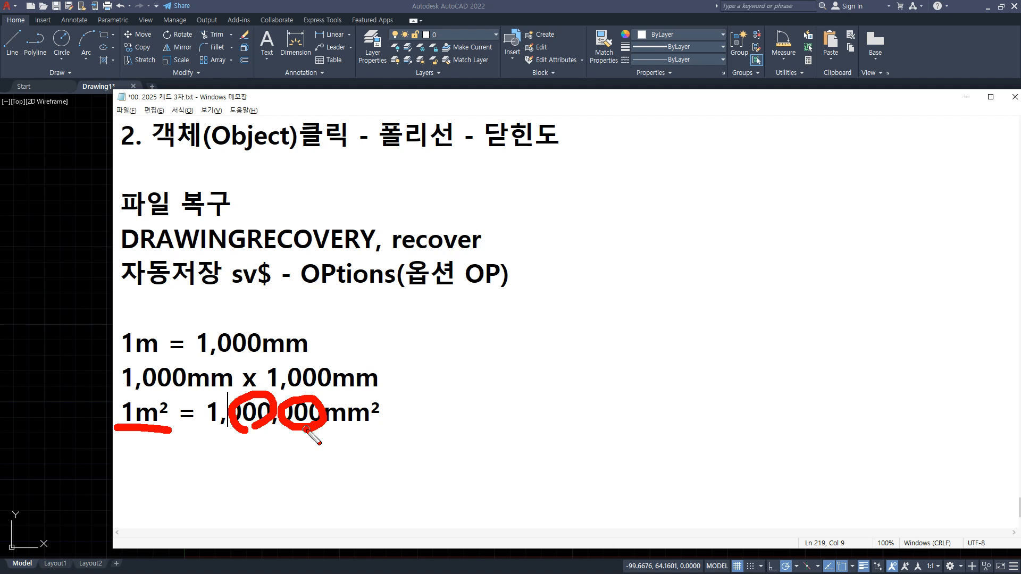
key(Escape)
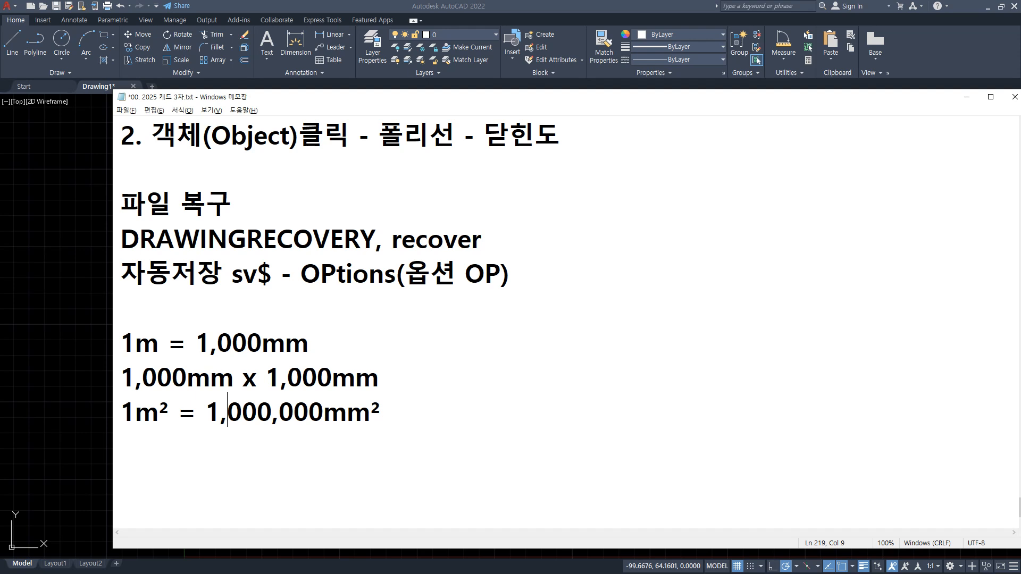
Add three lines below the area conversion reading "1자", "1인치" and "1피트"
click(429, 417)
key(Return)
key(BackSpace)
key(Return)
text(1)
text(ㅈ)
text(ㅏ)
key(Return)
text(1피트)
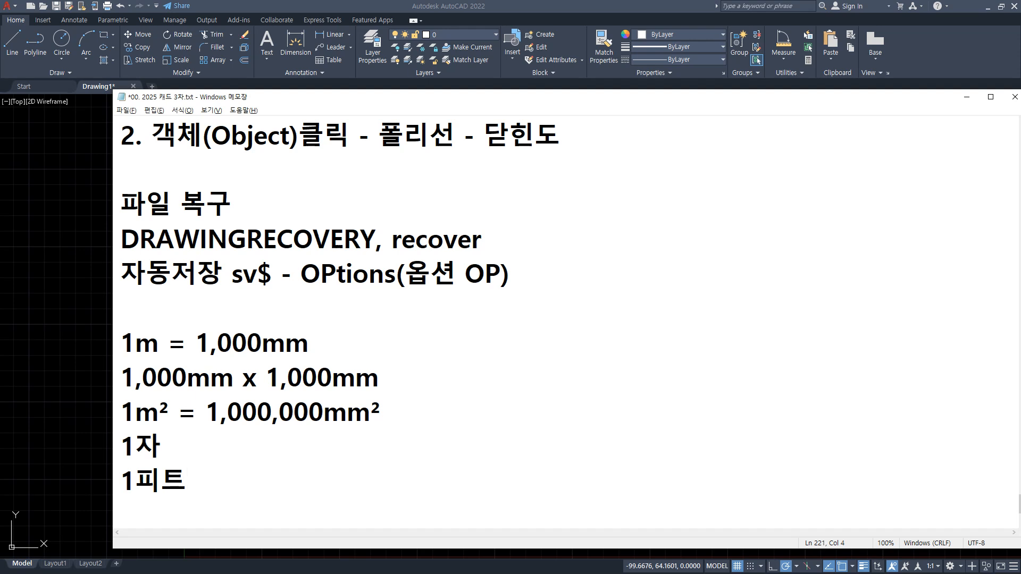
key(Up)
key(Return)
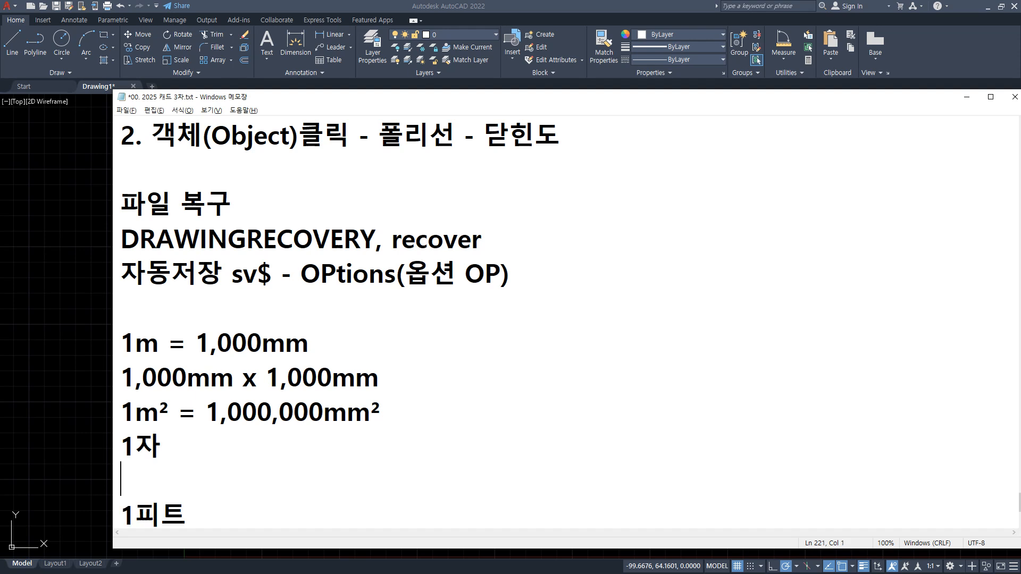
text(1인치)
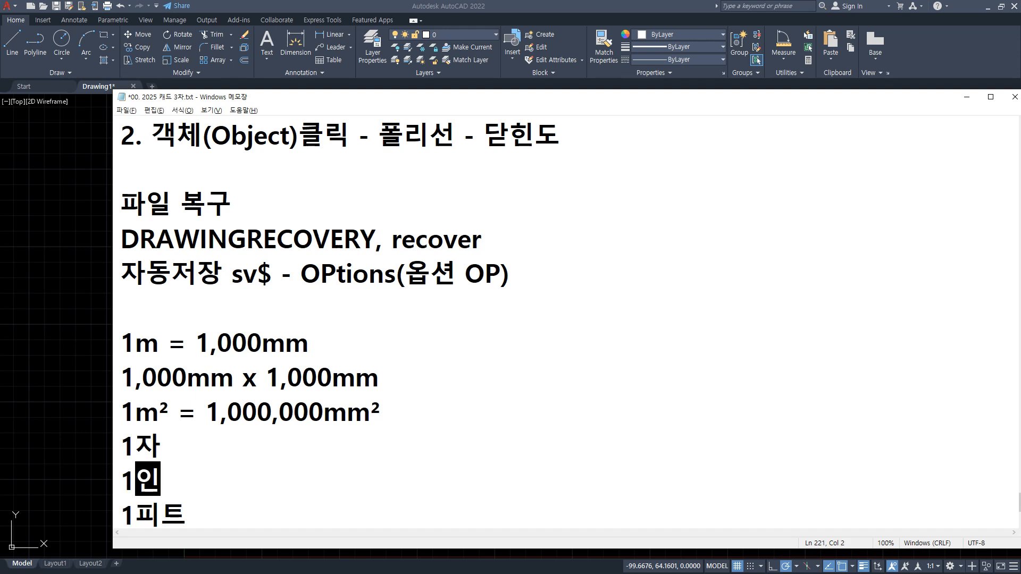
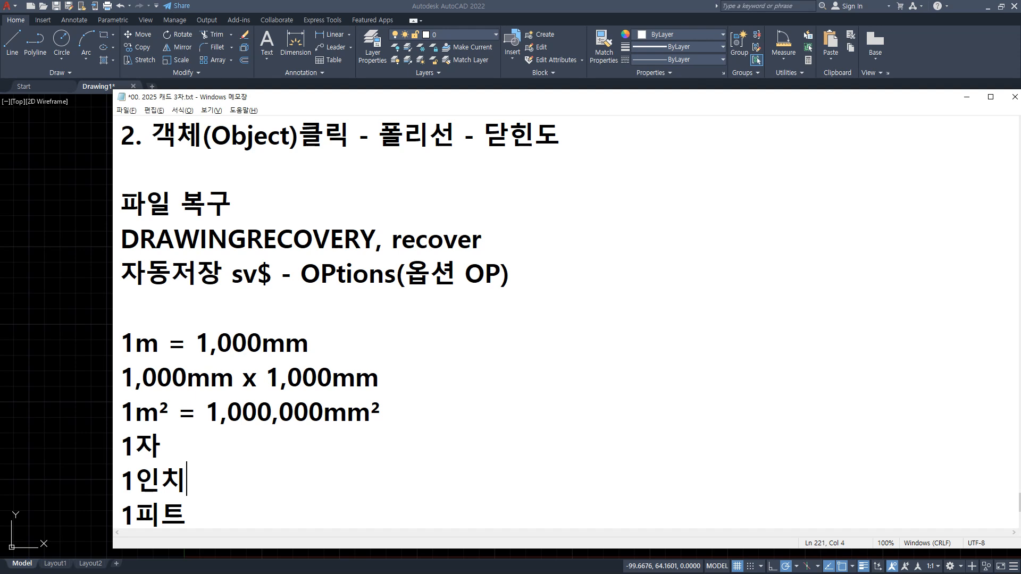
Complete the "1자" line with "= 30.3Cm = 30cm"
key(Up)
text(= 30.3Cm)
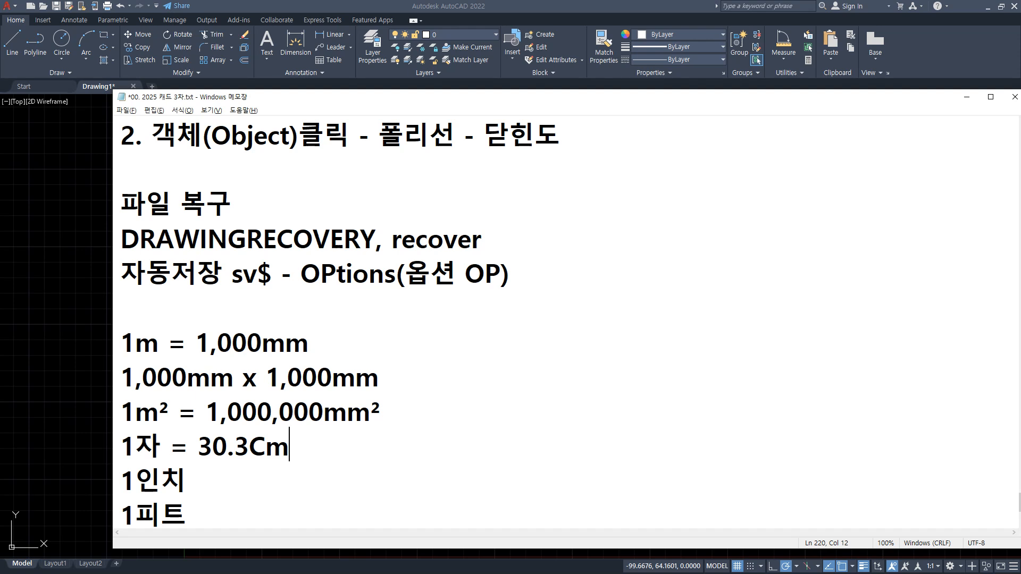
text(= 30cm)
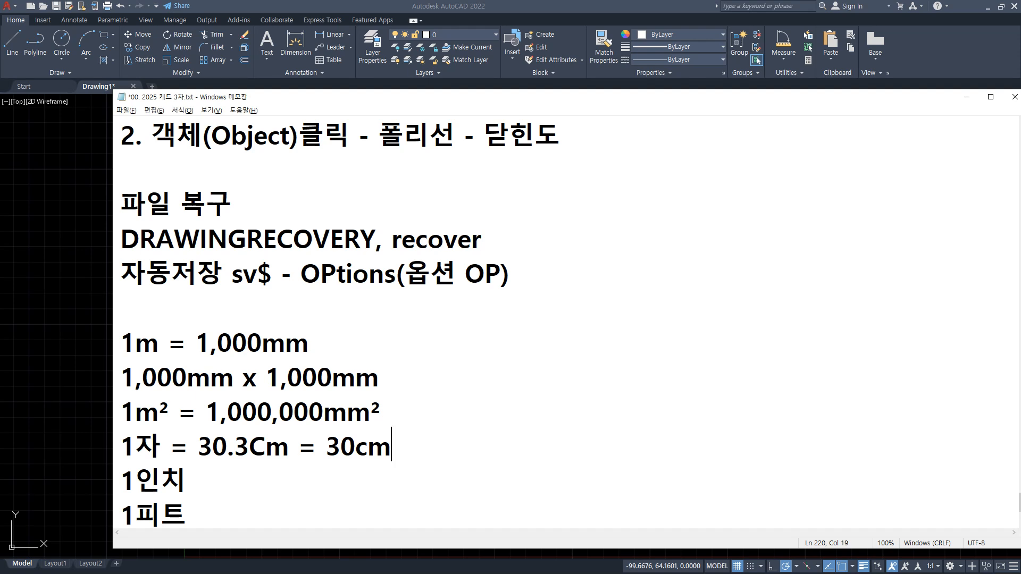
Add an equals sign to the "1피트" line and replace the word 피트 with "Feet"
key(Down)
key(Down)
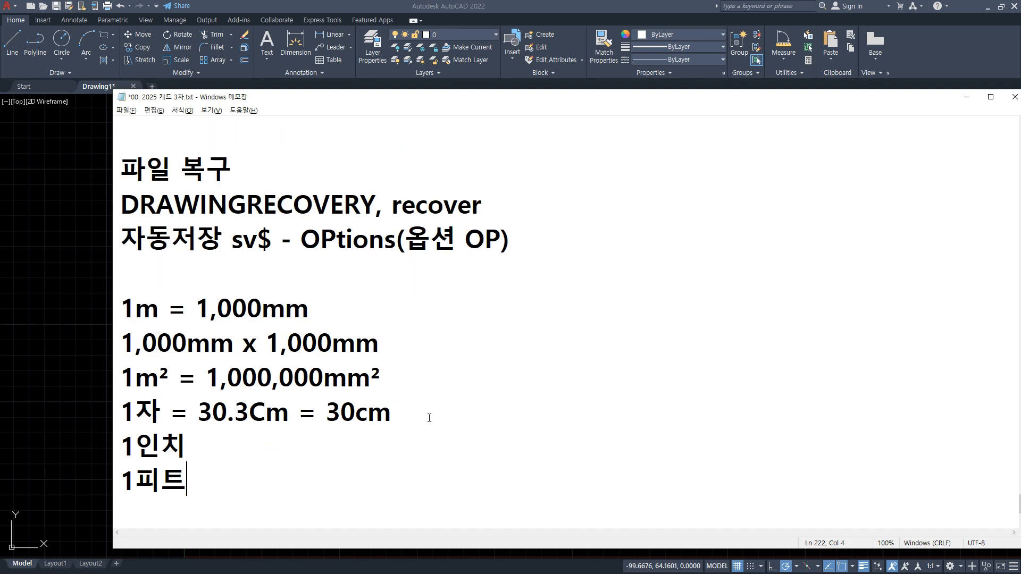
text(=)
key(Left)
key(Left)
key(Left)
key(shift+Left)
key(shift+Left)
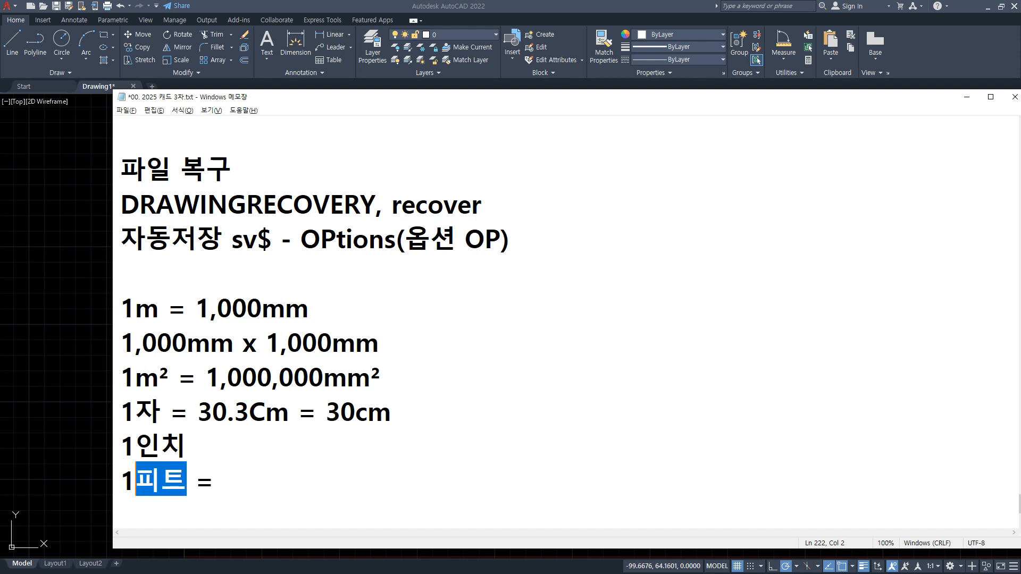
text(ㄹㄷㄷ)
key(BackSpace)
key(BackSpace)
key(BackSpace)
key(Hangul)
text(Feet)
Complete the "1Feet =" line with "Foot = 30.48cm / 12"
key(End)
text(Foot)
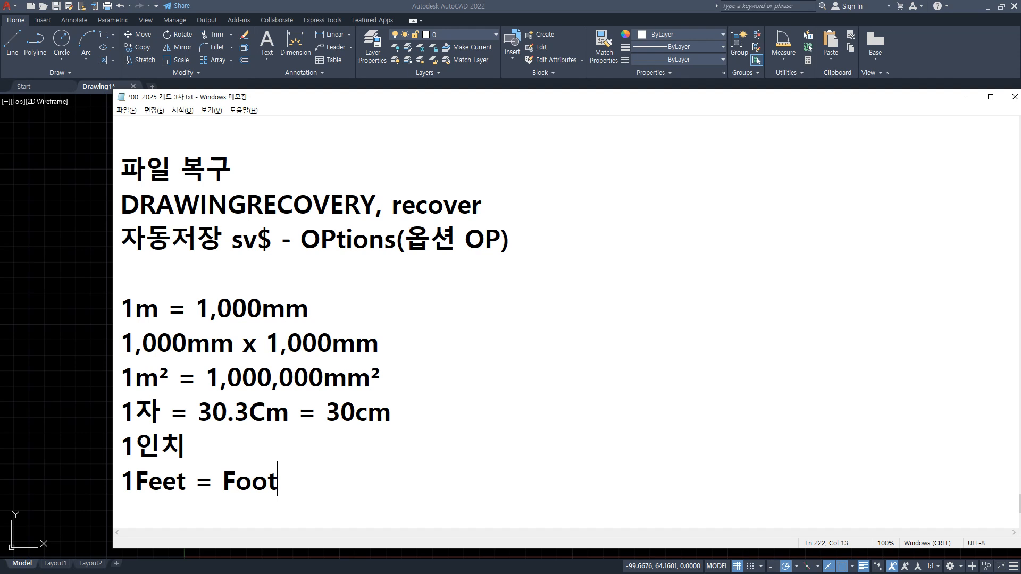
text(= 30.48cm)
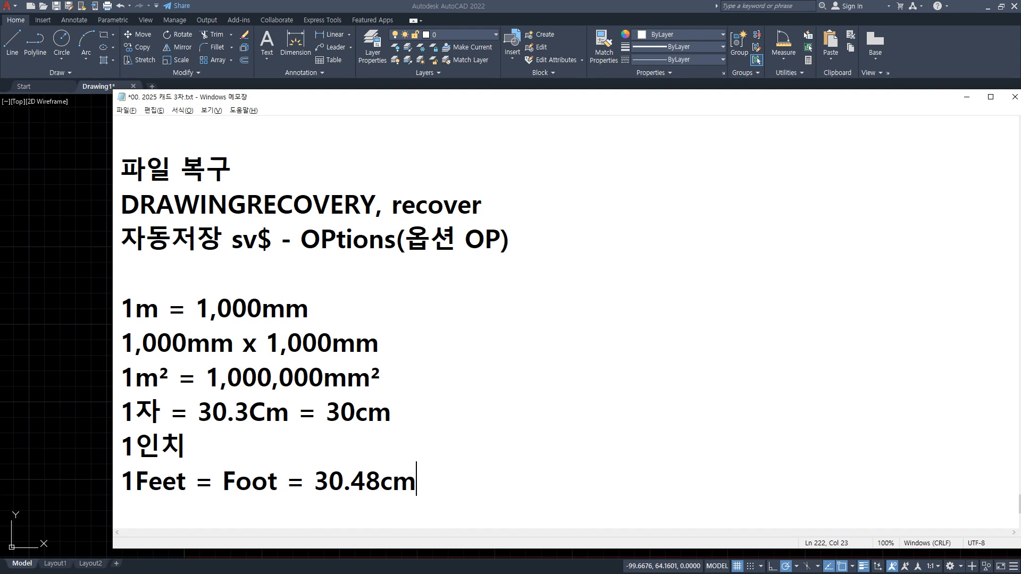
text(/ 12)
Complete the "1인치" line with "= 2.54Cm"
key(Up)
text(= )
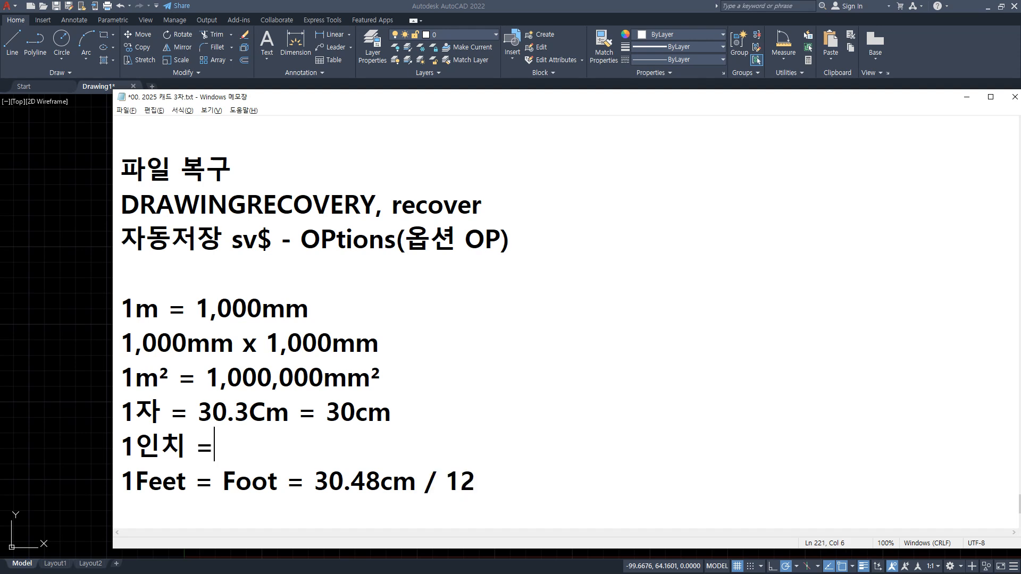
text(2.54Cm)
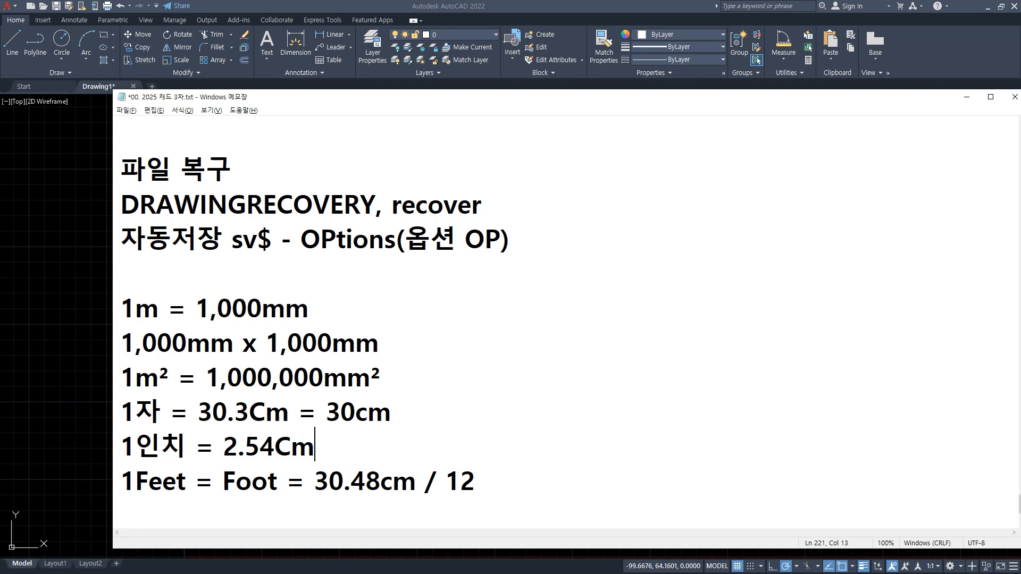
Add the heading "휴먼스케일" below the Feet line, with "남자 170Cm" on the following line
key(Down)
key(End)
key(Return)
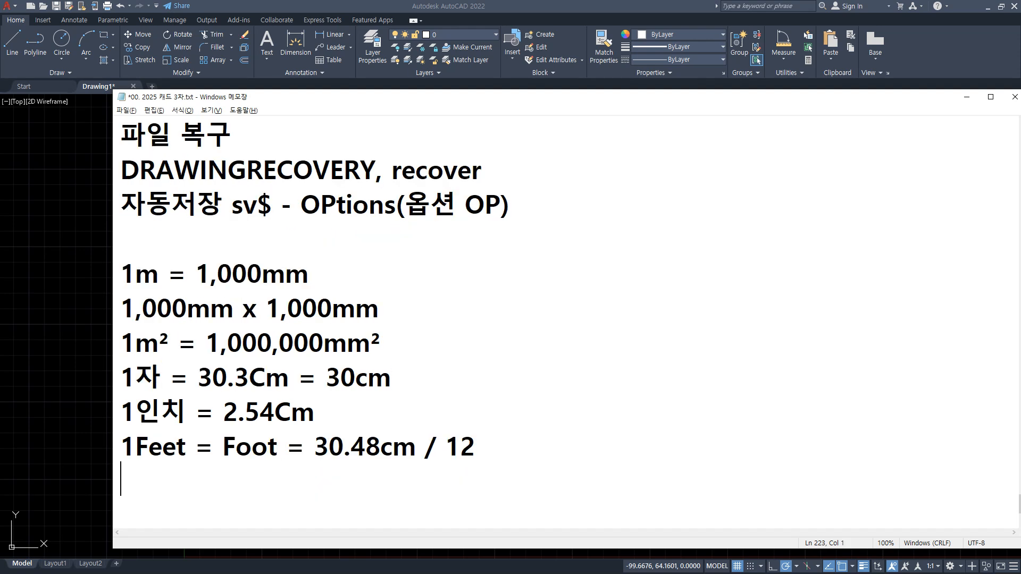
text(휴먼스케일)
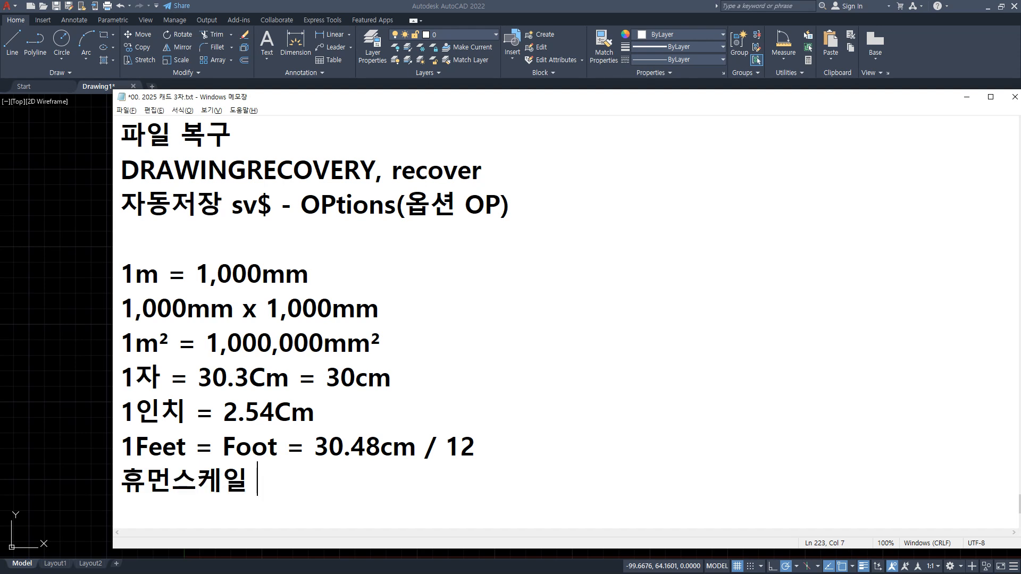
key(Return)
text(남자)
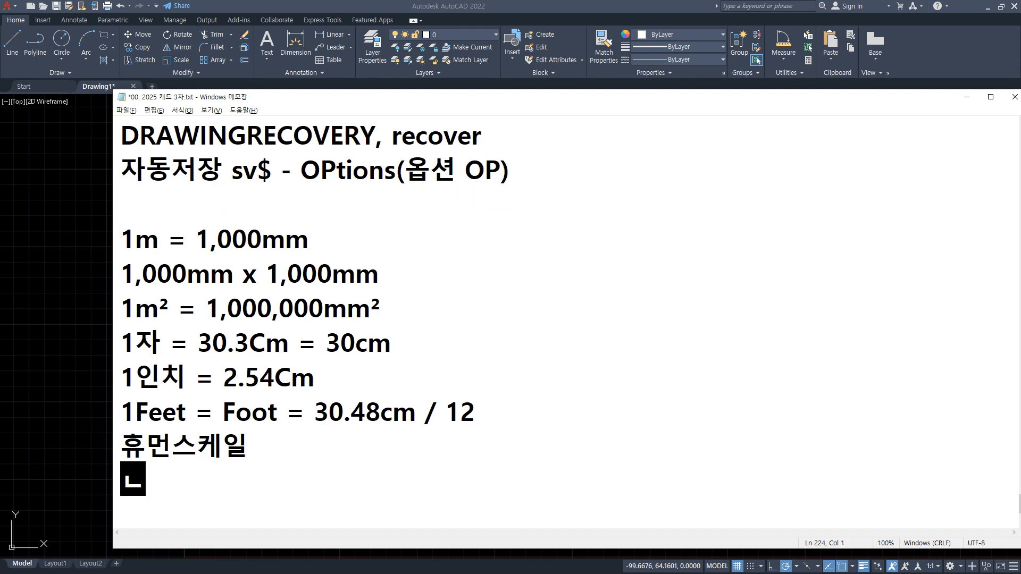
key(BackSpace)
key(BackSpace)
text(자 170Cm)
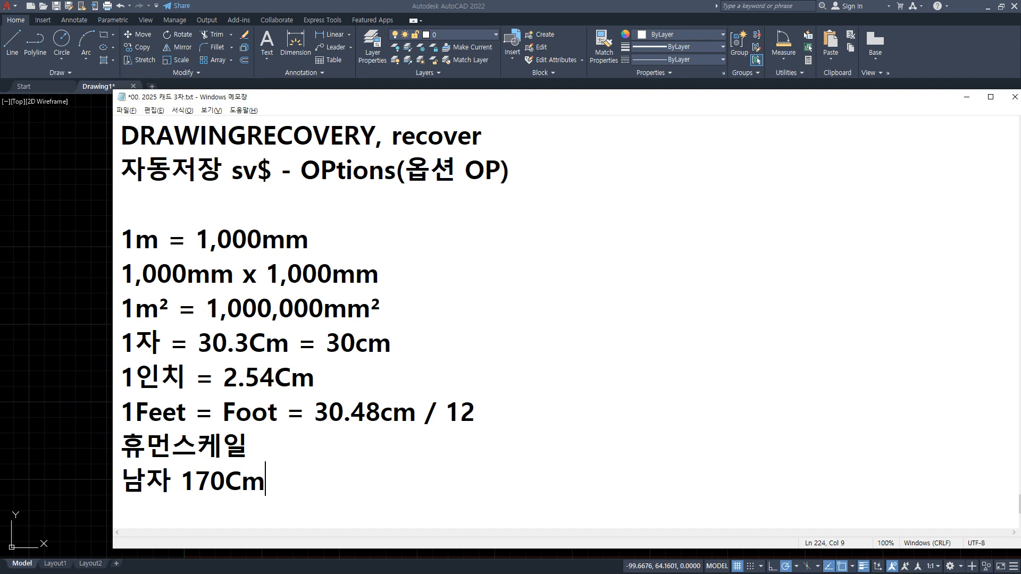
Add the line "여자 160Cm" with a capital C in the unit
key(Return)
text(여자 16)
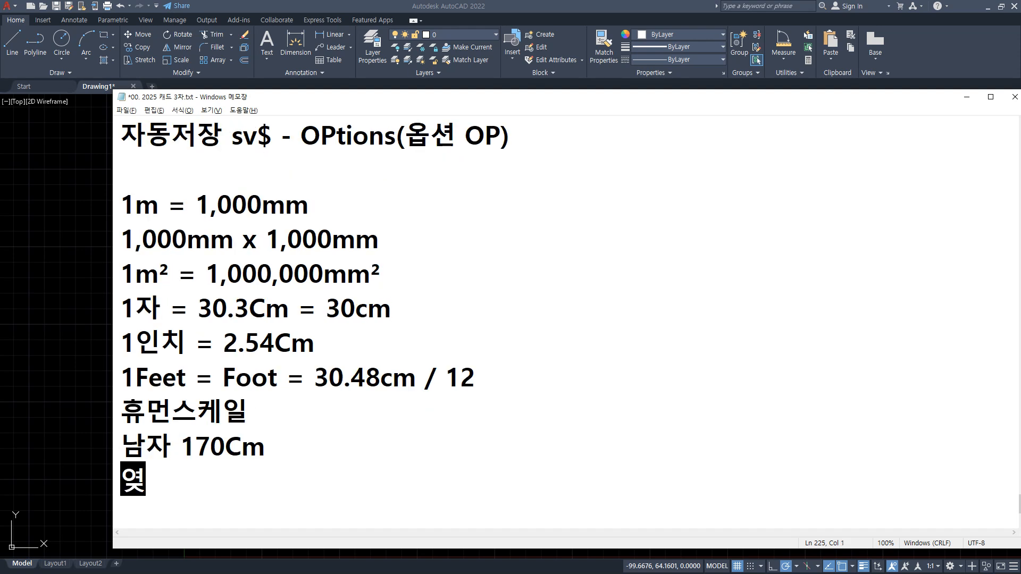
text(0cm)
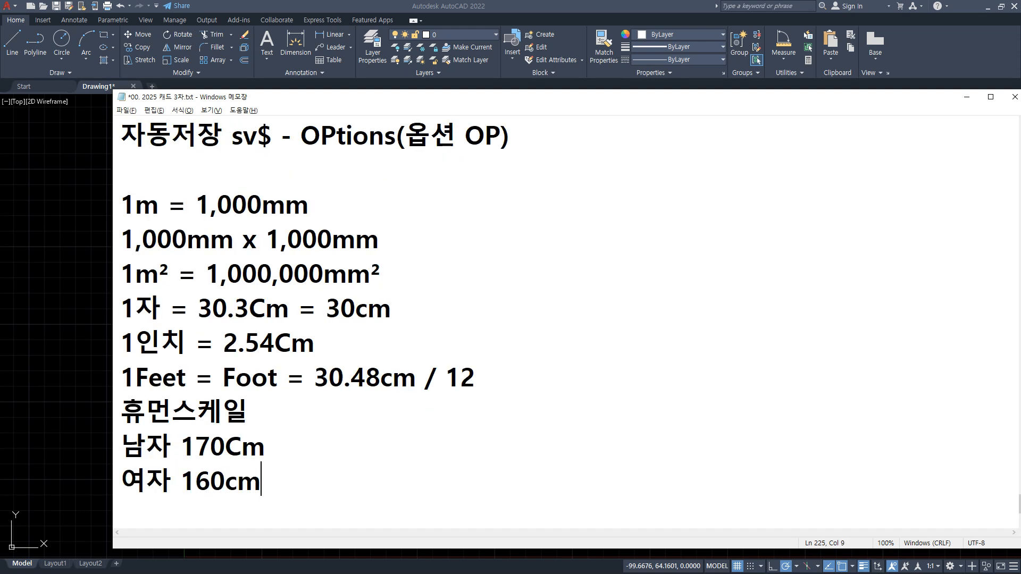
key(Left)
key(Left)
key(BackSpace)
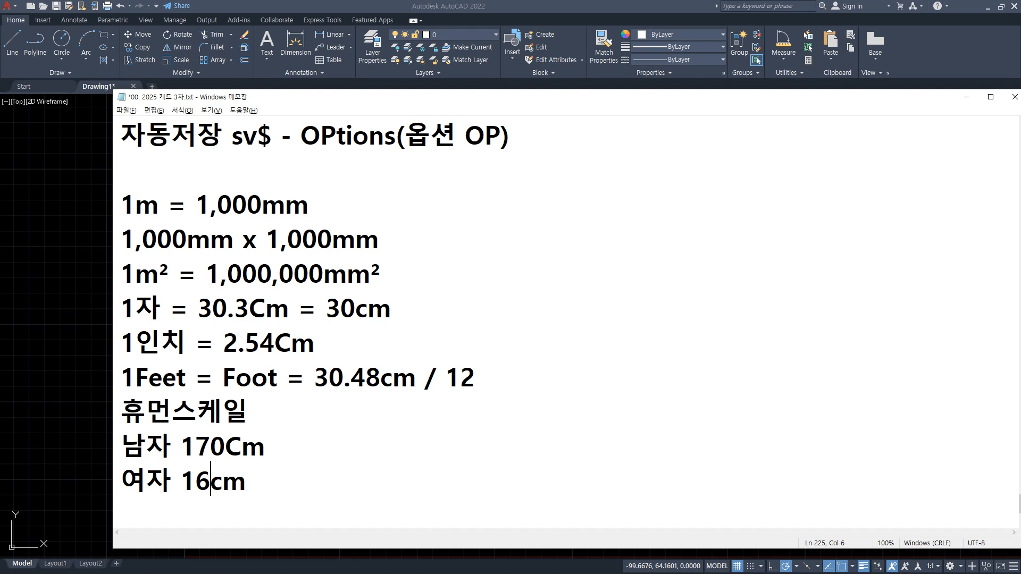
text(0C)
key(Delete)
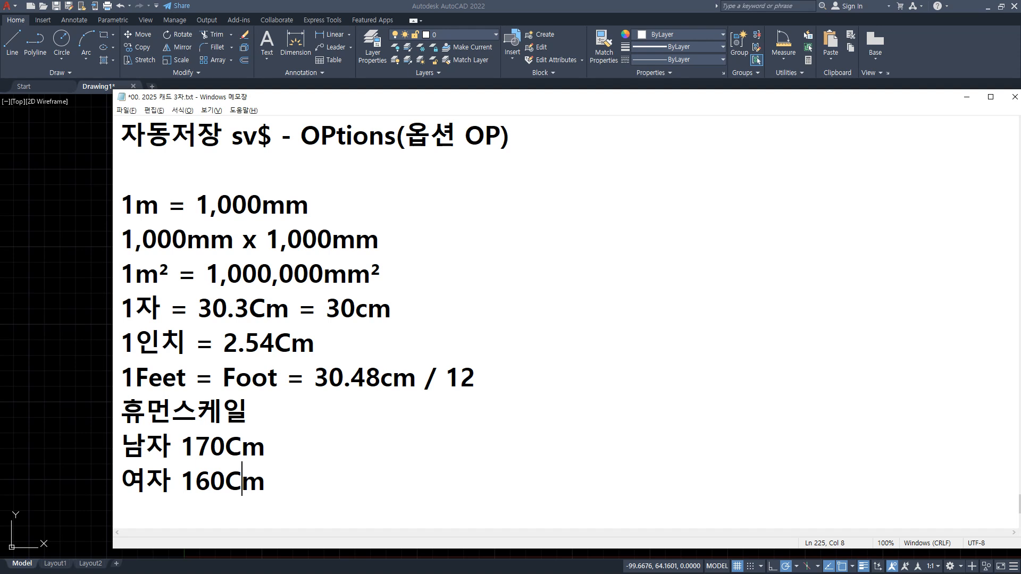
Copy "1m²" from the area conversion line onto a new line below "여자 160Cm"
click(329, 470)
drag(169, 271, 122, 272)
key(ctrl+c)
click(319, 476)
key(Return)
key(ctrl+v)
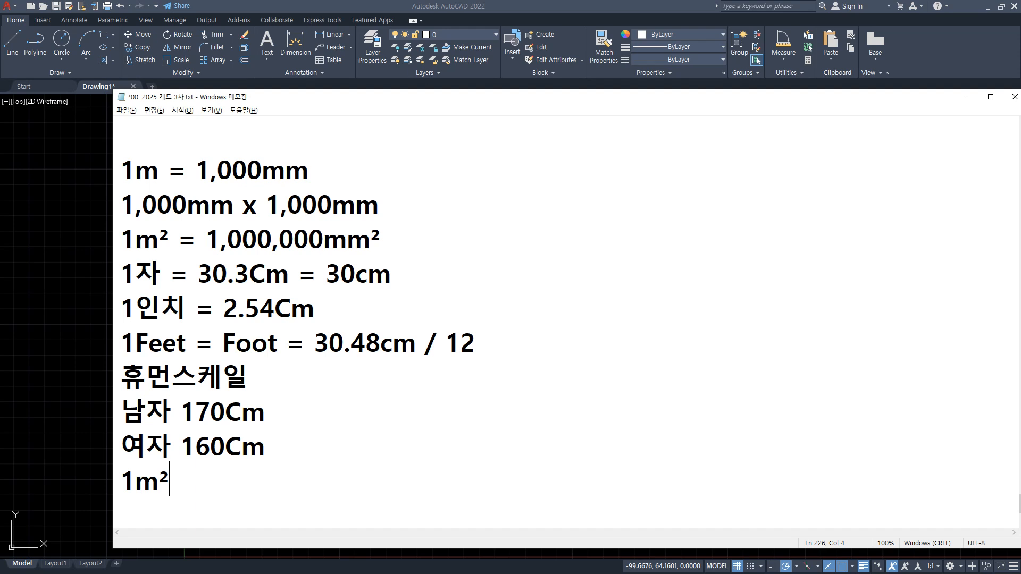
Edit the pasted "1m²" line to read "1평(平) = 3.3m²"
key(Home)
key(Delete)
text(펴ㅇ)
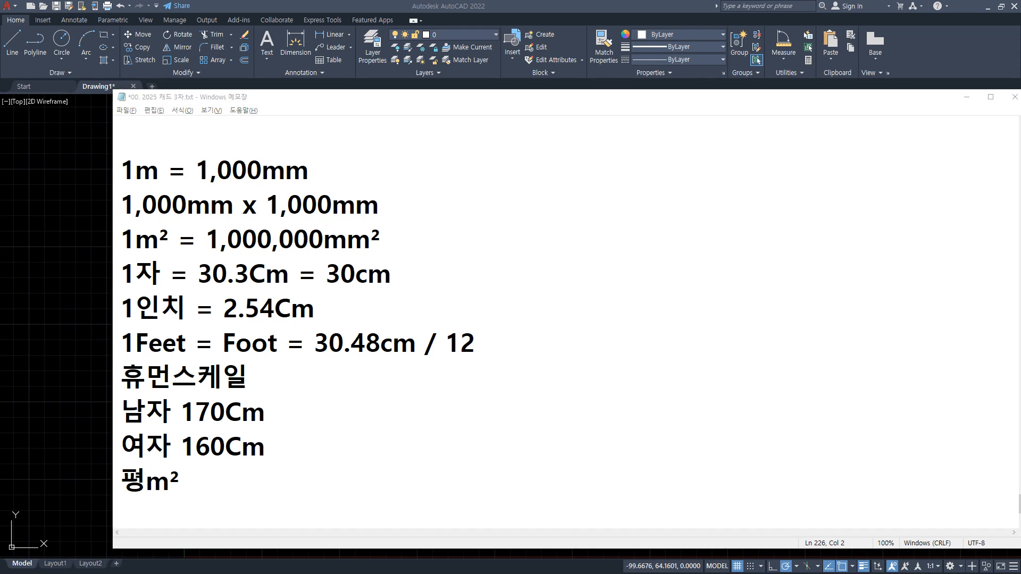
drag(144, 480, 82, 479)
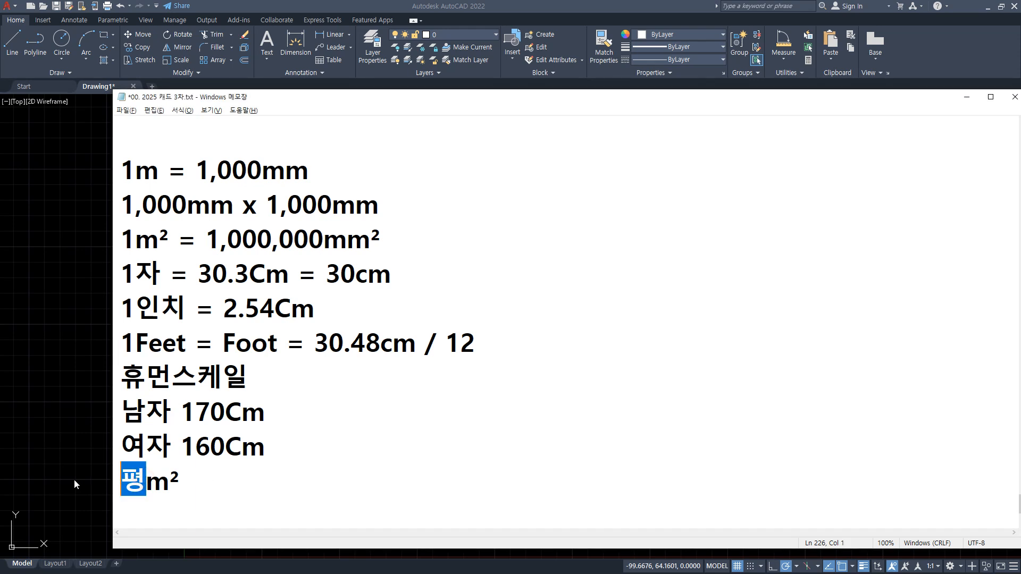
key(ctrl+v)
text(=)
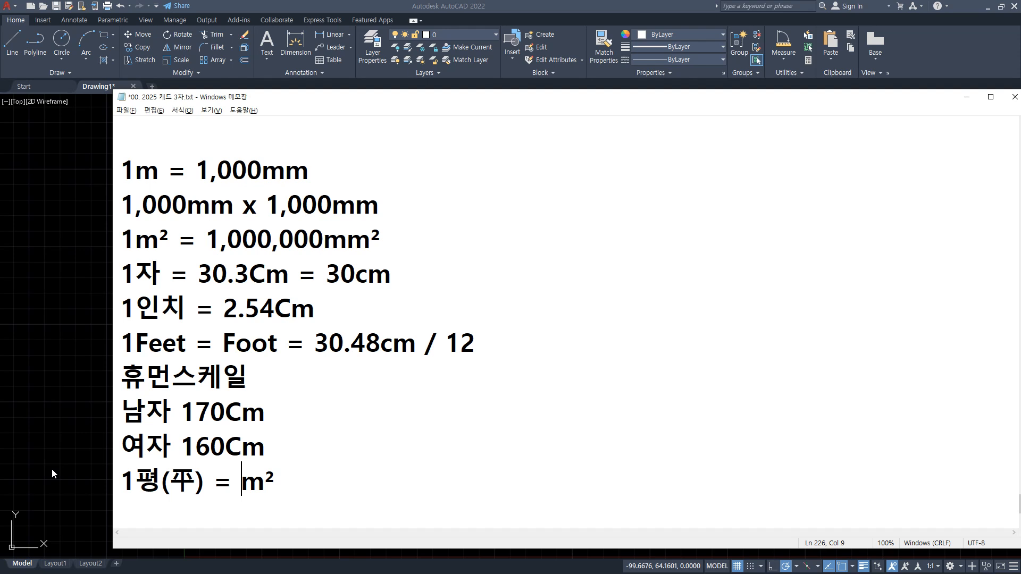
text(3.3)
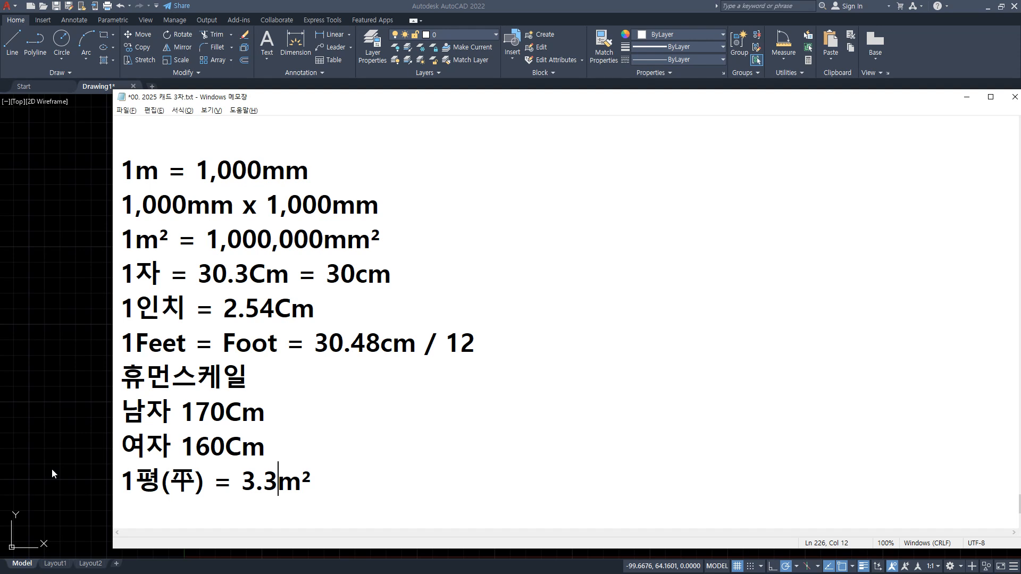
Append "= 6자x6자" to the end of the "1평(平)" line
key(End)
text(= )
text(6자)
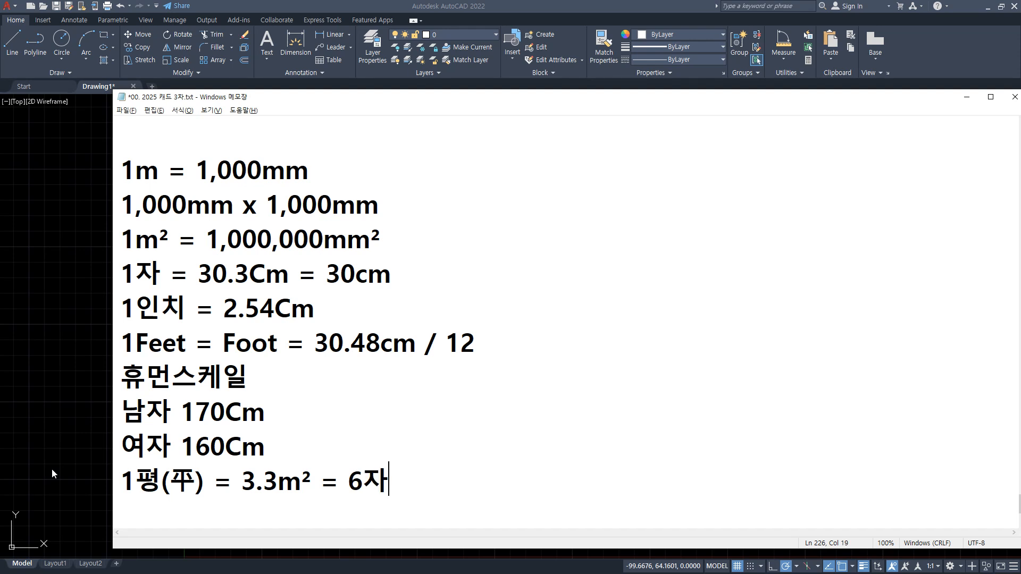
text(x6자 -)
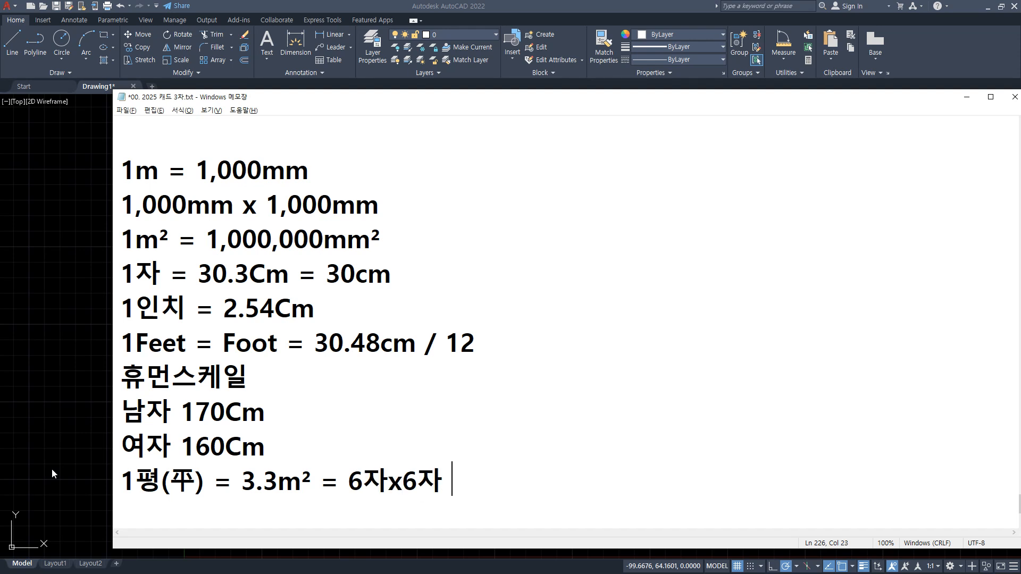
Extend the 1평(平) line in the notes with "= 1800x1800"
key(BackSpace)
key(BackSpace)
text(= 1800x)
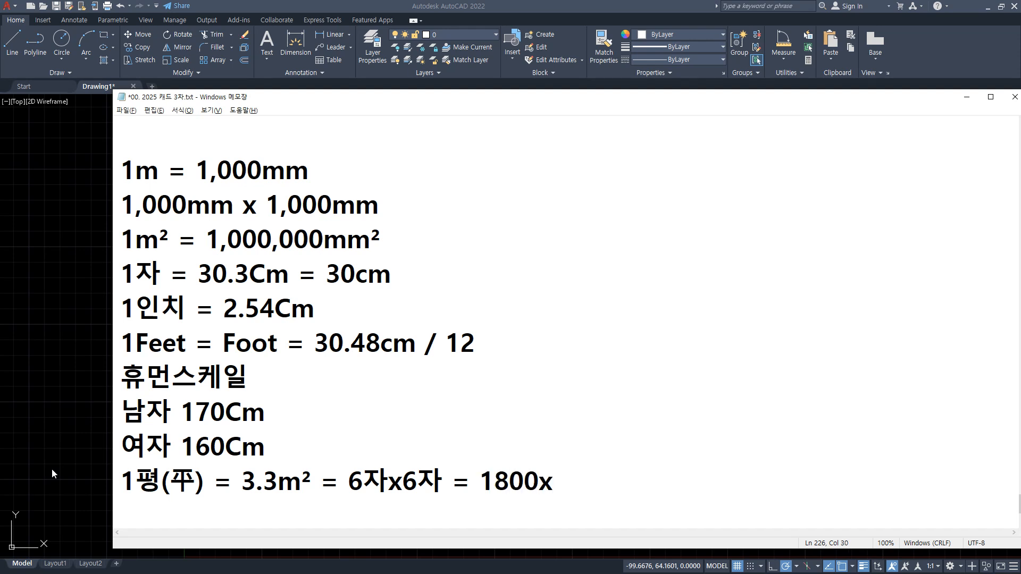
text(1800)
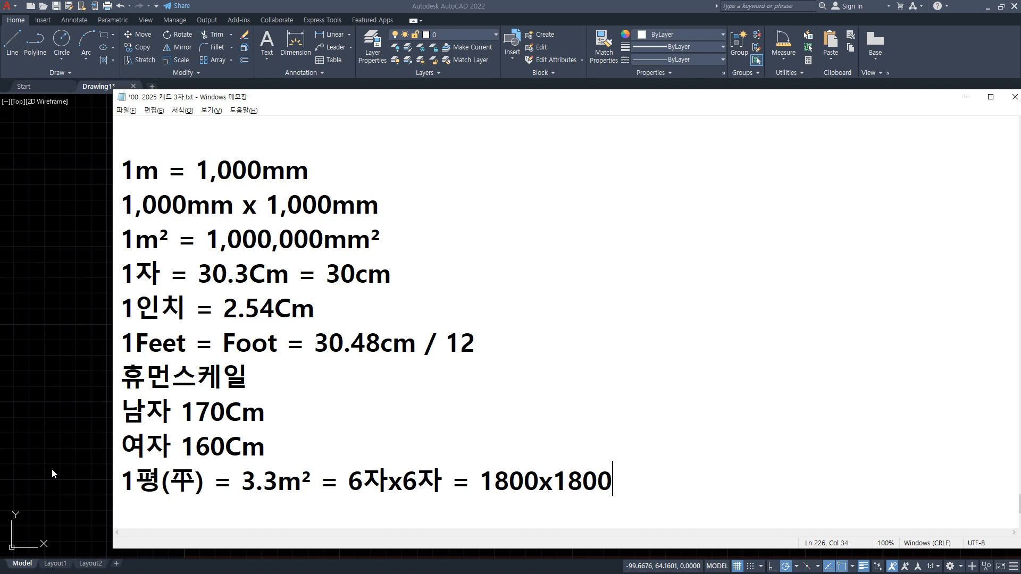
Add two new lines to the notes, "헤베" and "루베", below the 1평(平) line
key(Return)
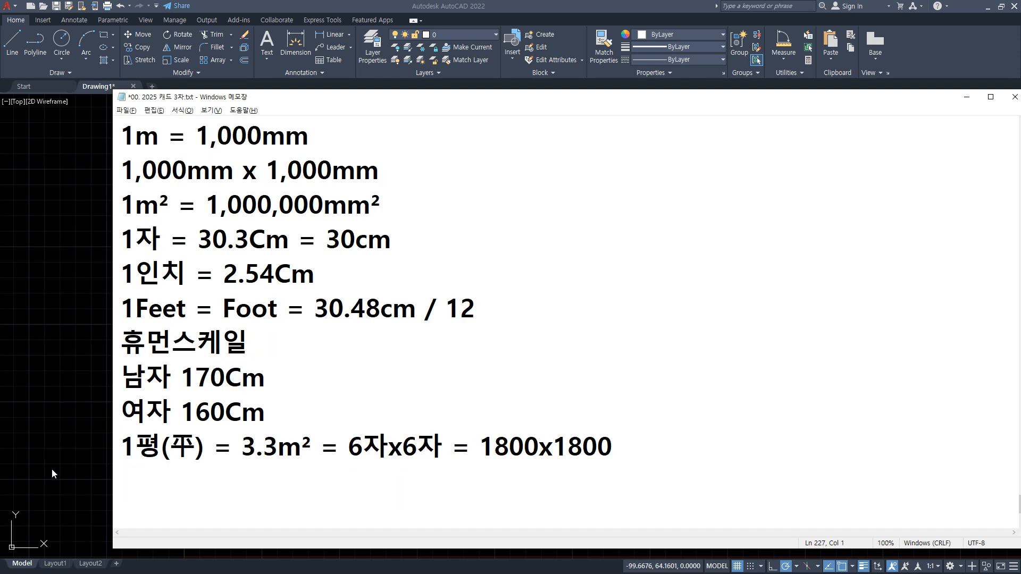
text(gp)
key(BackSpace)
key(BackSpace)
key(Hangul)
text(헤베)
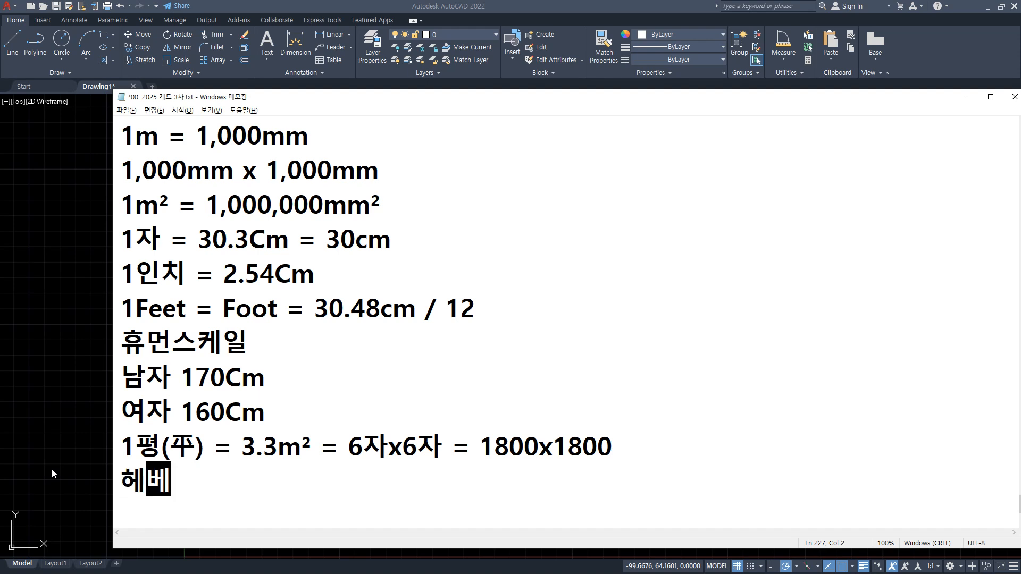
key(Return)
text(루베)
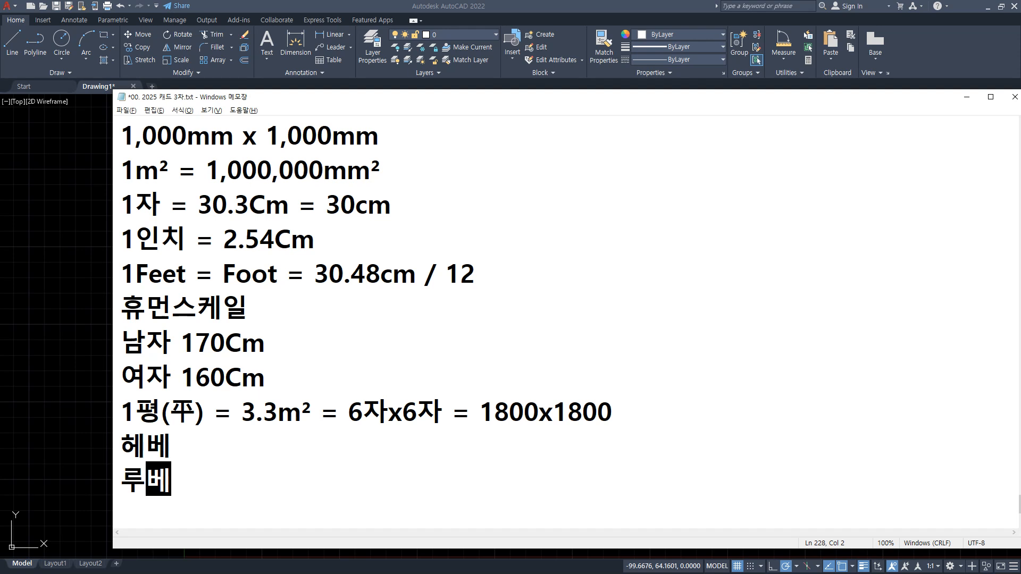
Append the Chinese terms "平方米" to the 헤베 line and "立方米" to the 루베 line
key(alt+Tab)
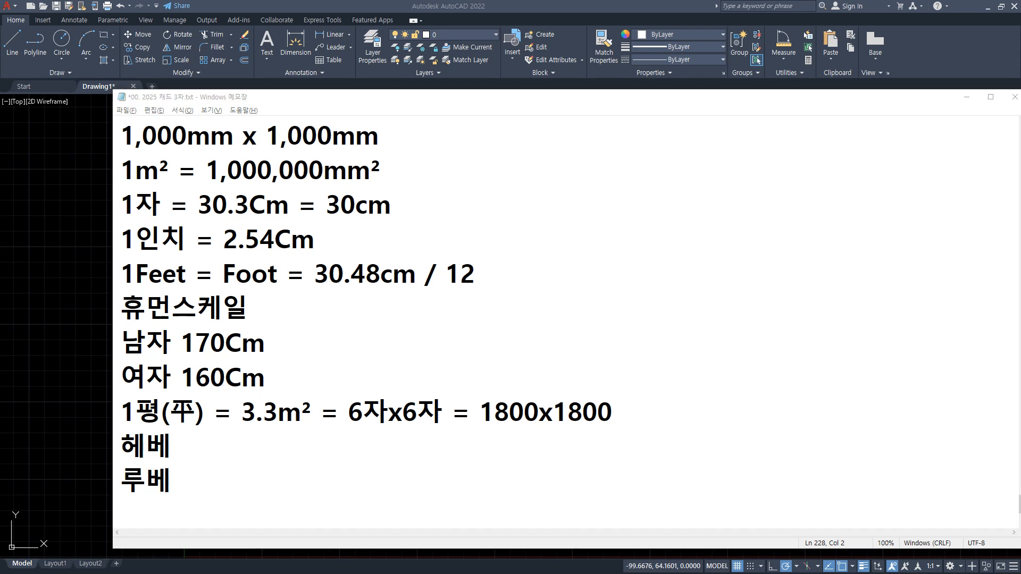
click(197, 442)
key(ctrl+v)
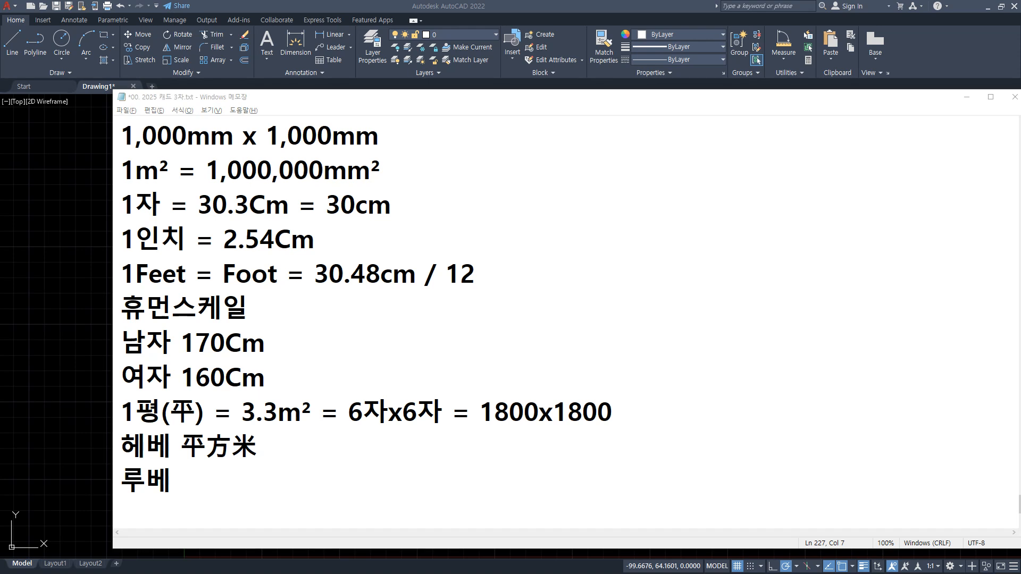
click(238, 468)
key(ctrl+v)
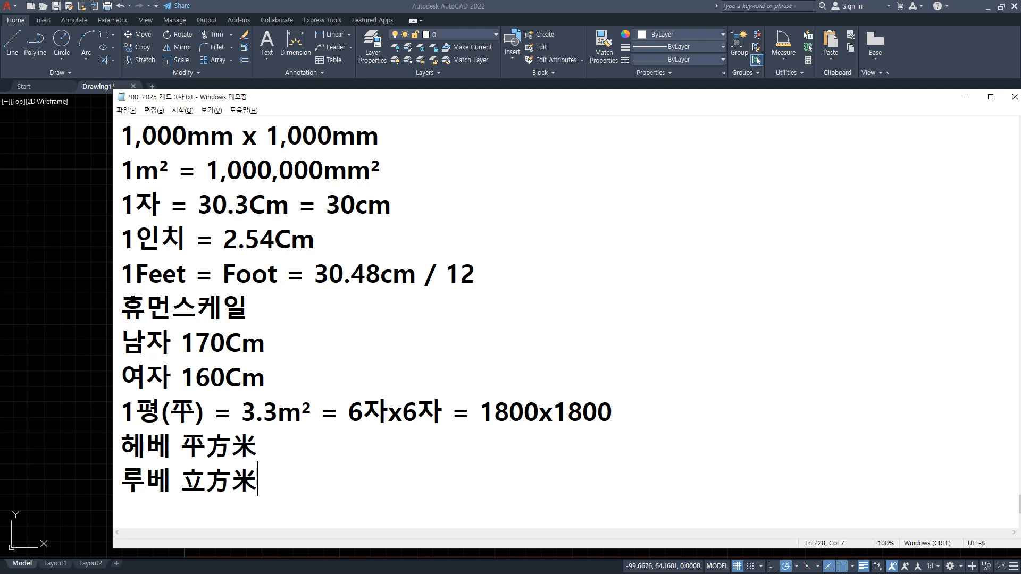
Append "면적 m²" to the 헤베 line and "부피 m³" to the 루베 line
key(alt+Tab)
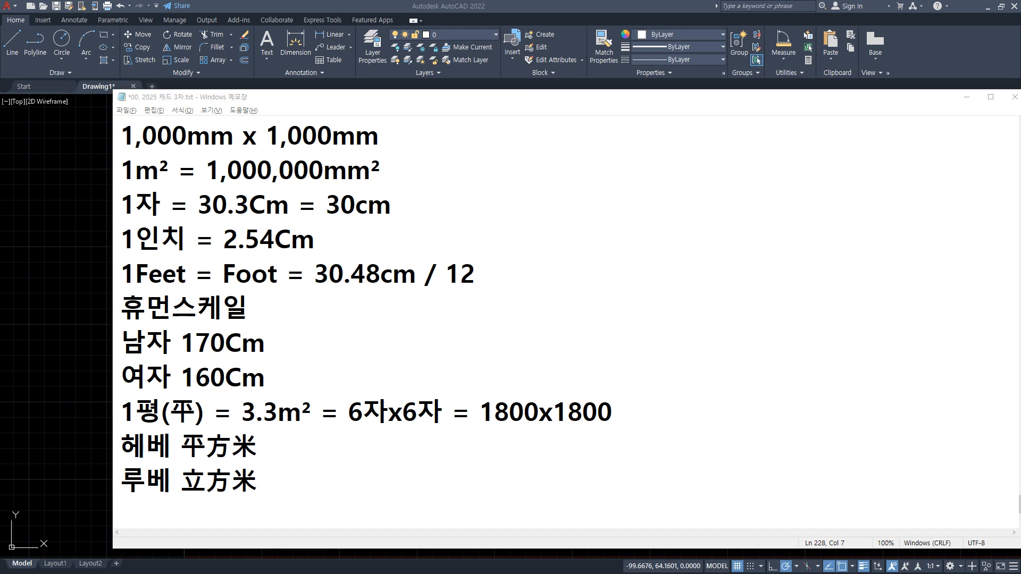
click(325, 440)
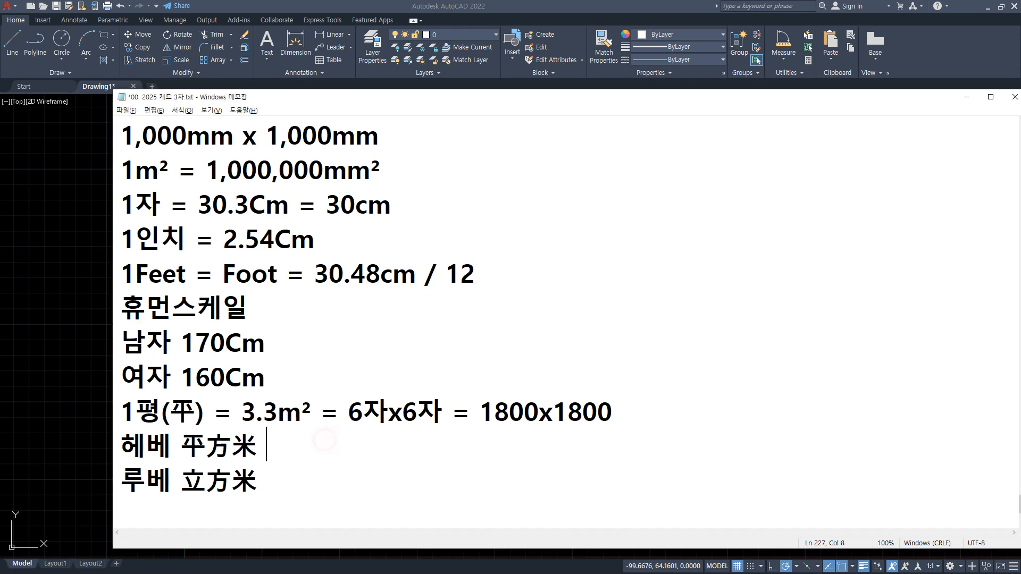
text(면적 m²)
key(alt+Tab)
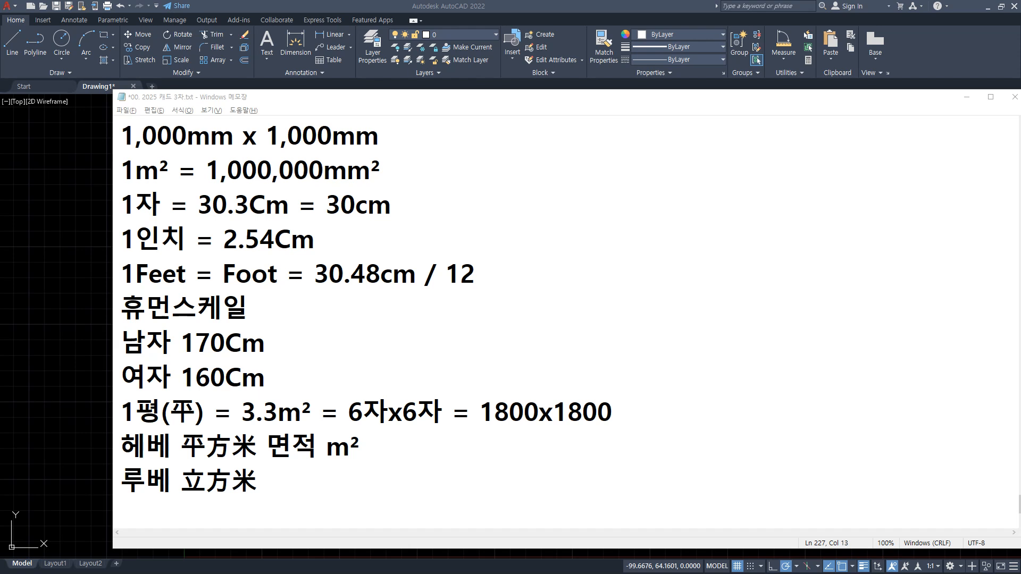
click(319, 486)
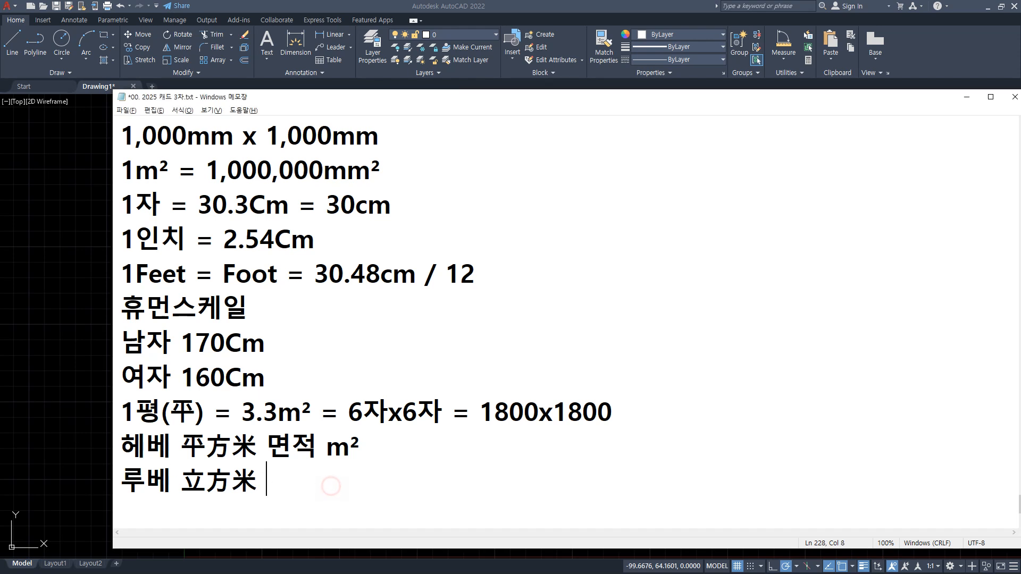
text(부피 m³)
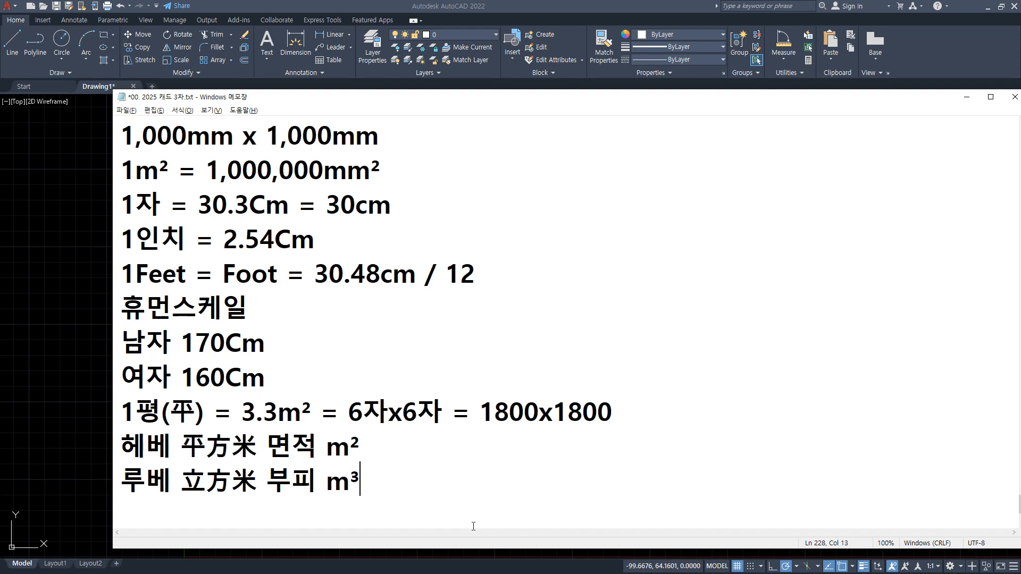
Append the concrete truck example "- 레미콘(6루베)" to the end of the 루베 line
text(- )
text(fp)
key(BackSpace)
key(BackSpace)
key(Hangul)
text(레미콘)
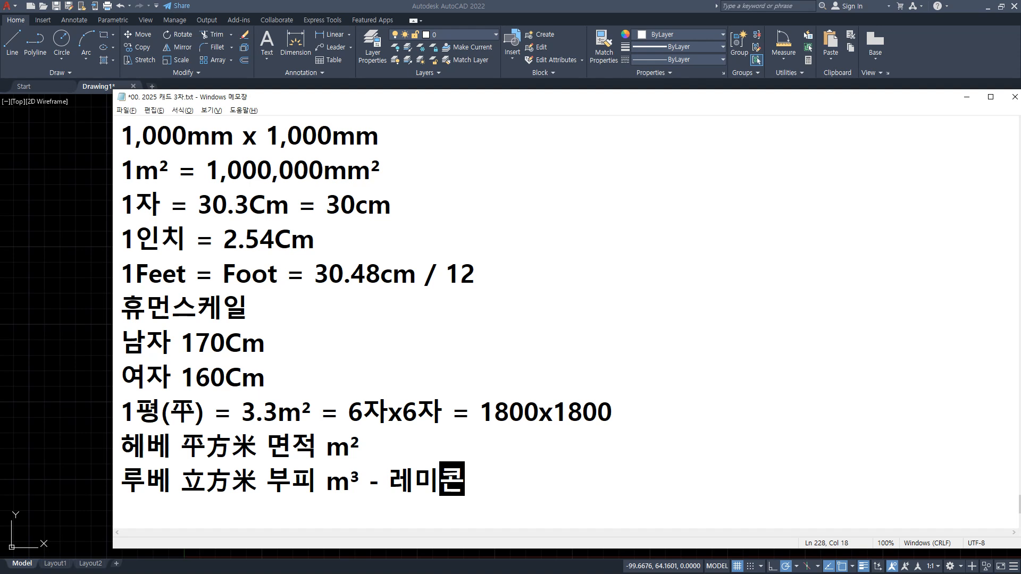
text((1루)
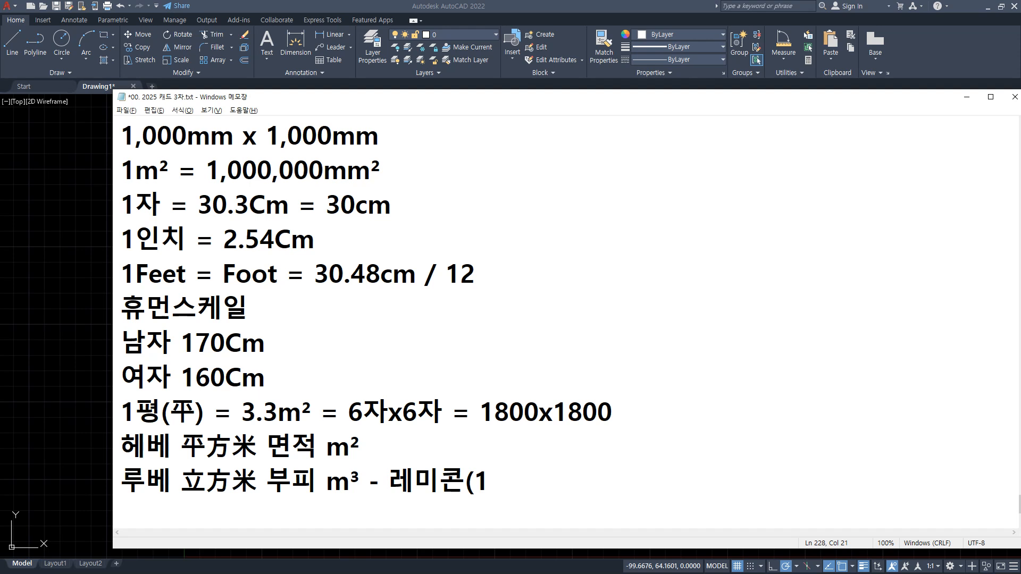
key(BackSpace)
key(BackSpace)
key(BackSpace)
text(6루베))
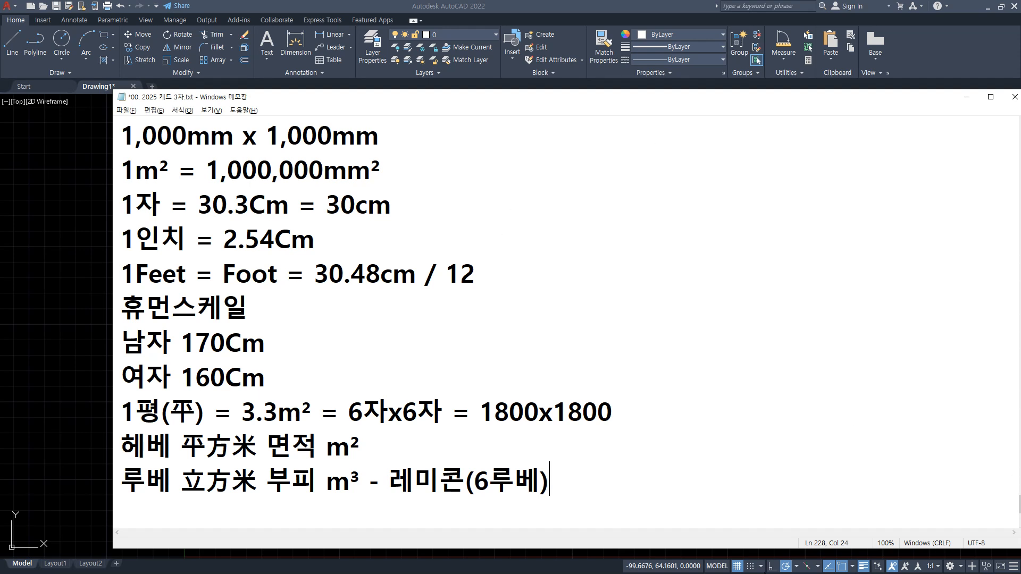
Add a new line reading "비중 - 물 가로 1cm 세로 1cm 높이 1cm" below the 루베 line
key(Return)
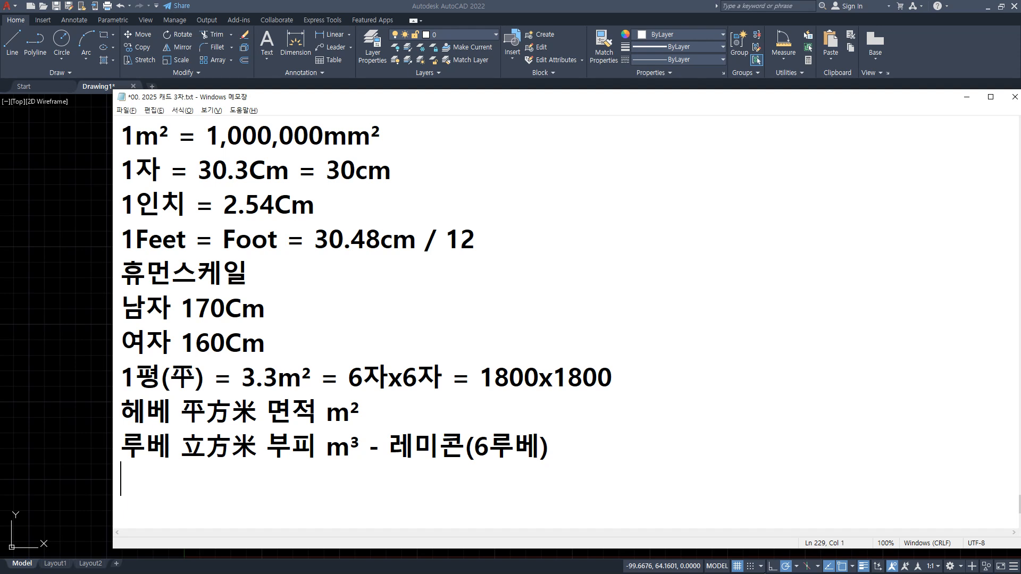
text(비중)
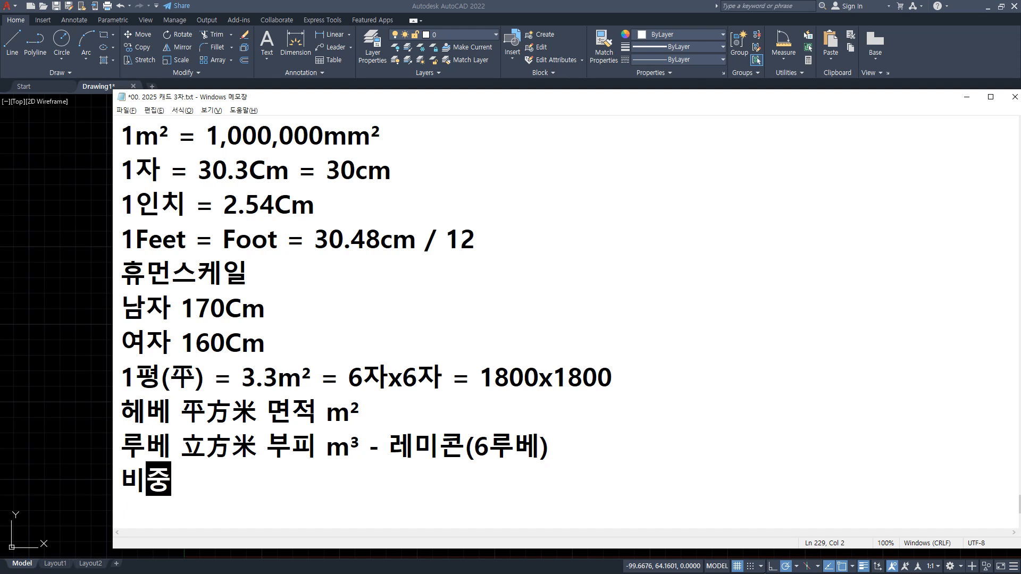
text( - 무)
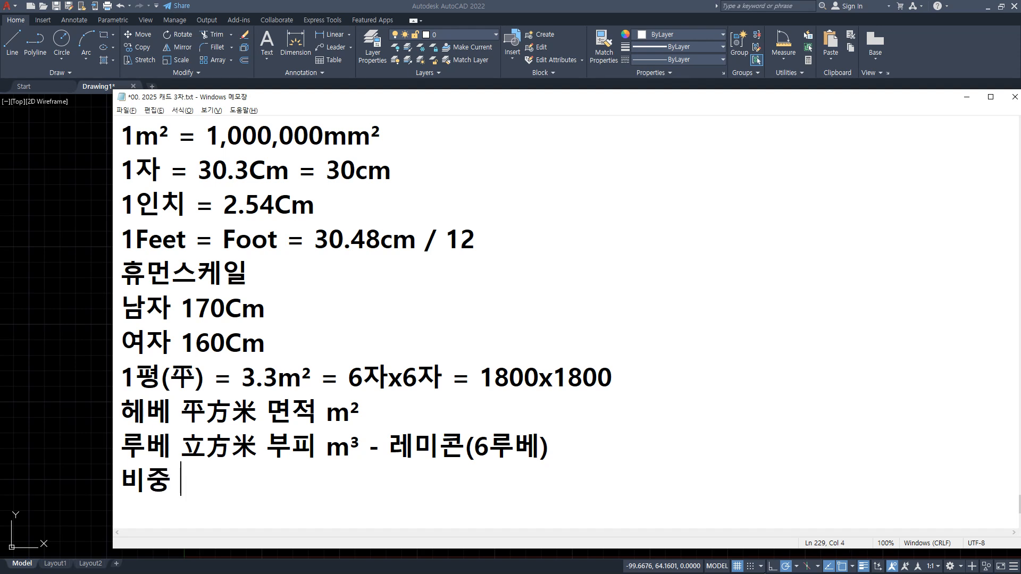
text(ㄹ 가로)
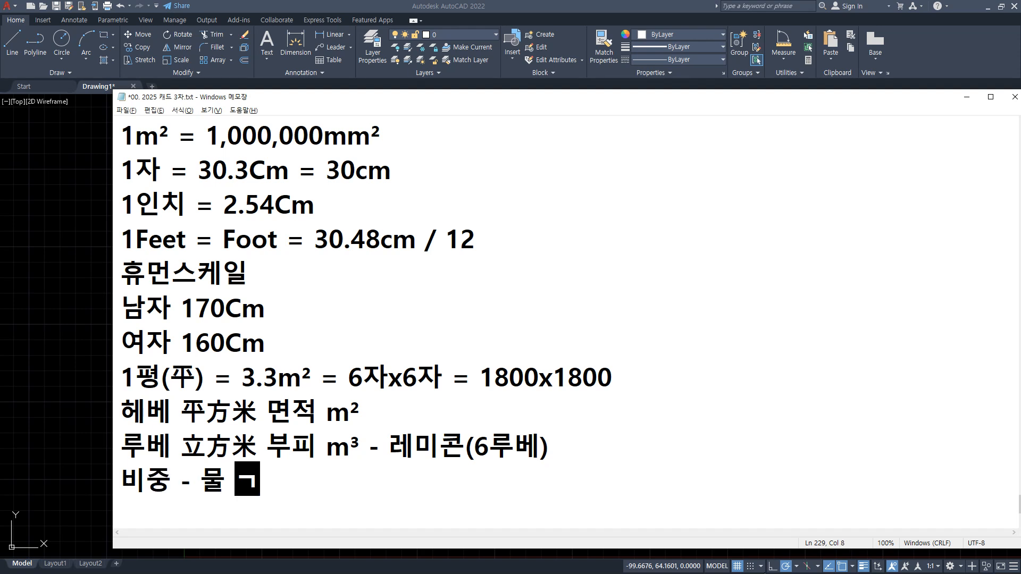
text( 1)
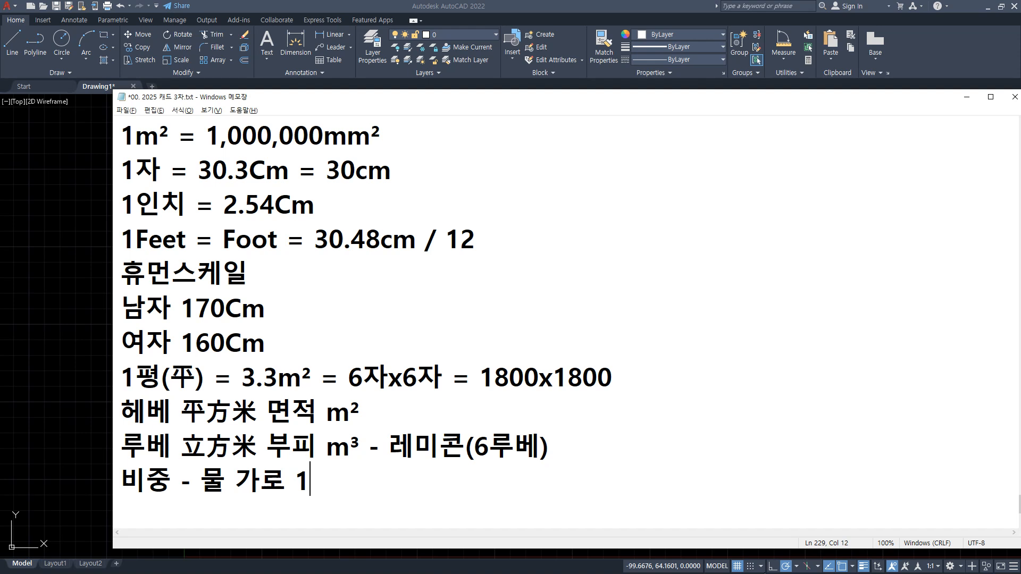
text(cm 세)
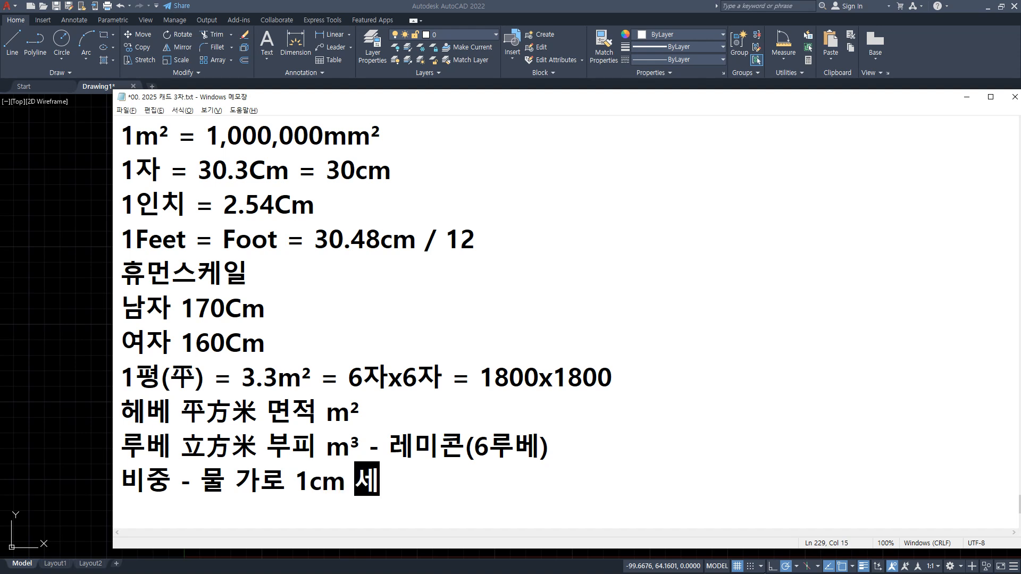
text(로 1cm )
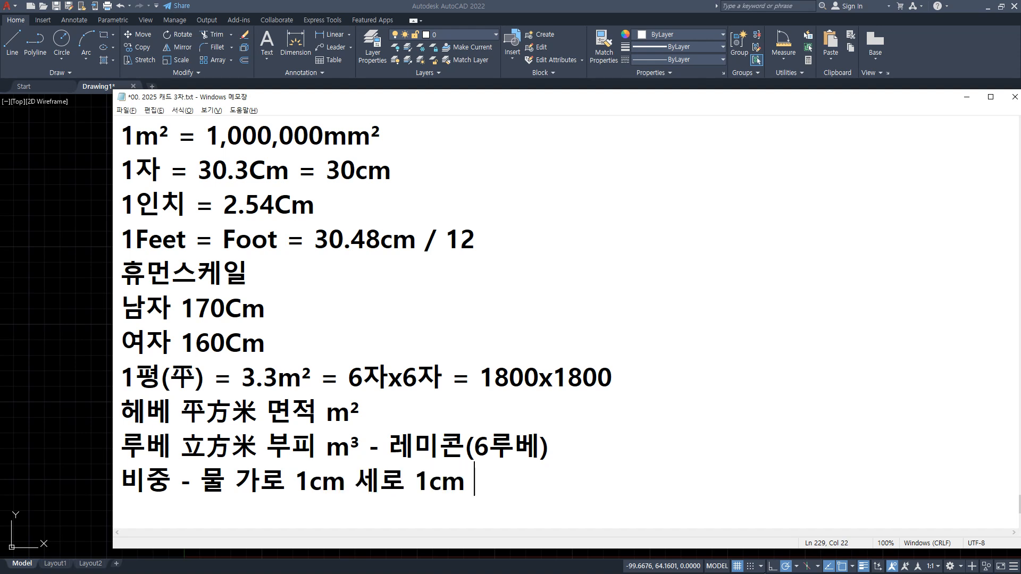
text(높이 1)
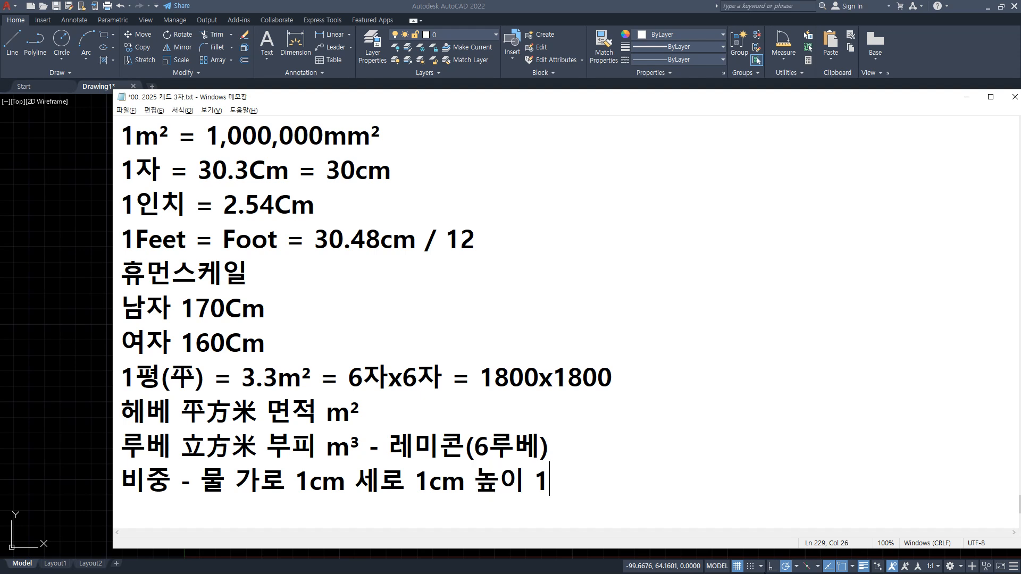
text(cm)
Add a line giving the specific gravity of steel as "철 7.6"
key(Return)
text(c)
key(BackSpace)
text(ㅊㅓㄹ 7.6)
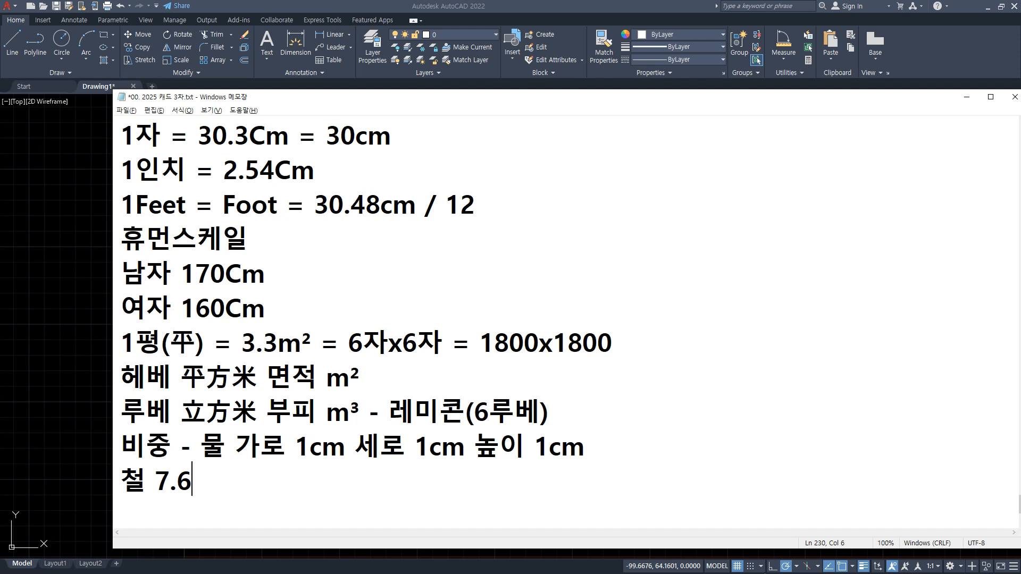
Add the line "철은 1Kg당 단가" below the steel specific gravity
key(Return)
text(철으)
text(은 1Kg)
text(당 다)
text(단가)
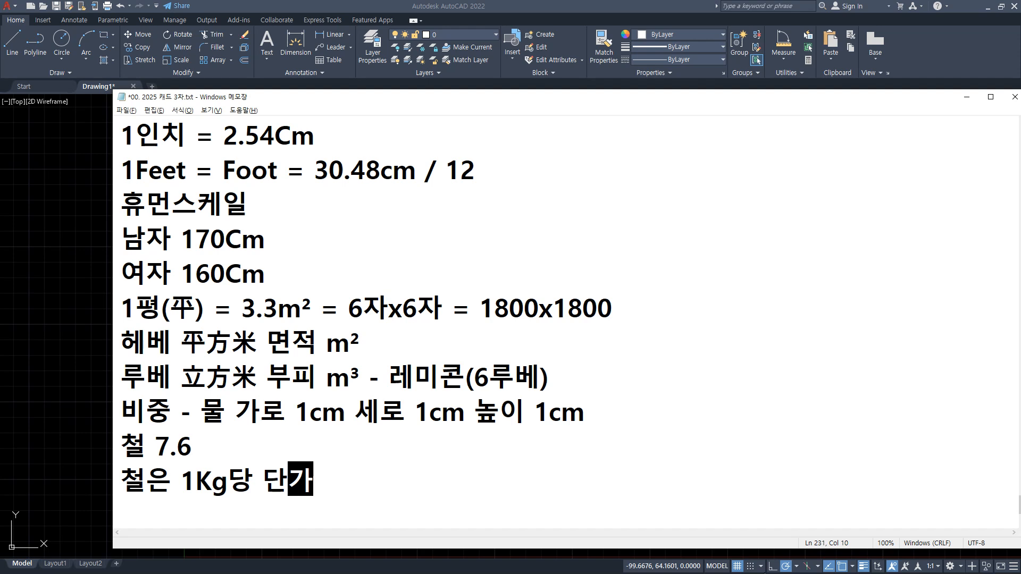
key(Return)
text(처ㄹ은 ㅁ)
key(BackSpace)
key(BackSpace)
key(BackSpace)
key(BackSpace)
key(BackSpace)
Add the weight formula "중량 = 부피 x 비중" as a new line at the end of the notes
key(Return)
text(중량 = 부)
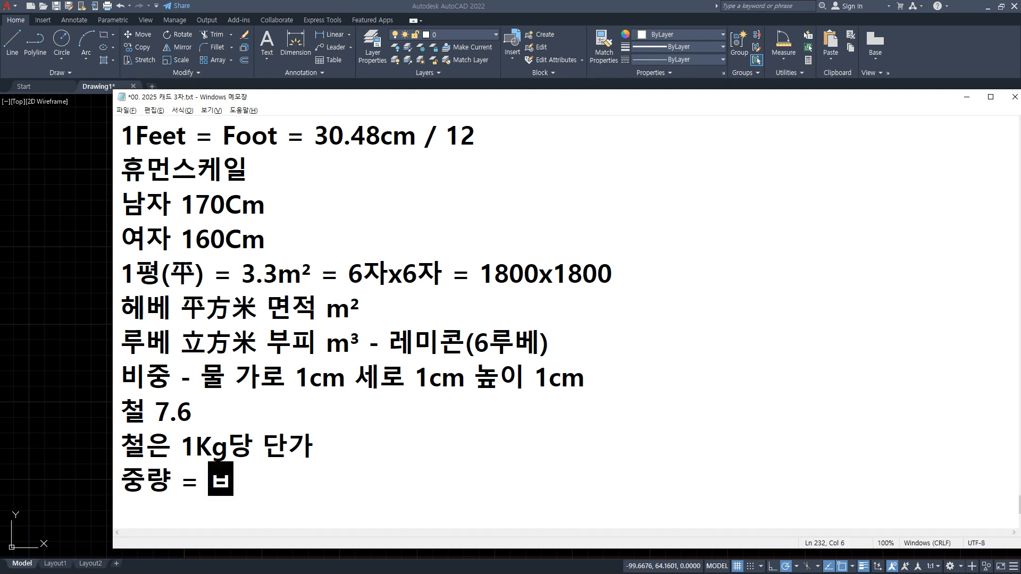
text(비)
key(BackSpace)
key(BackSpace)
text(피 ㅌ)
key(Hangul)
key(BackSpace)
text(x)
key(Hangul)
text(비줄)
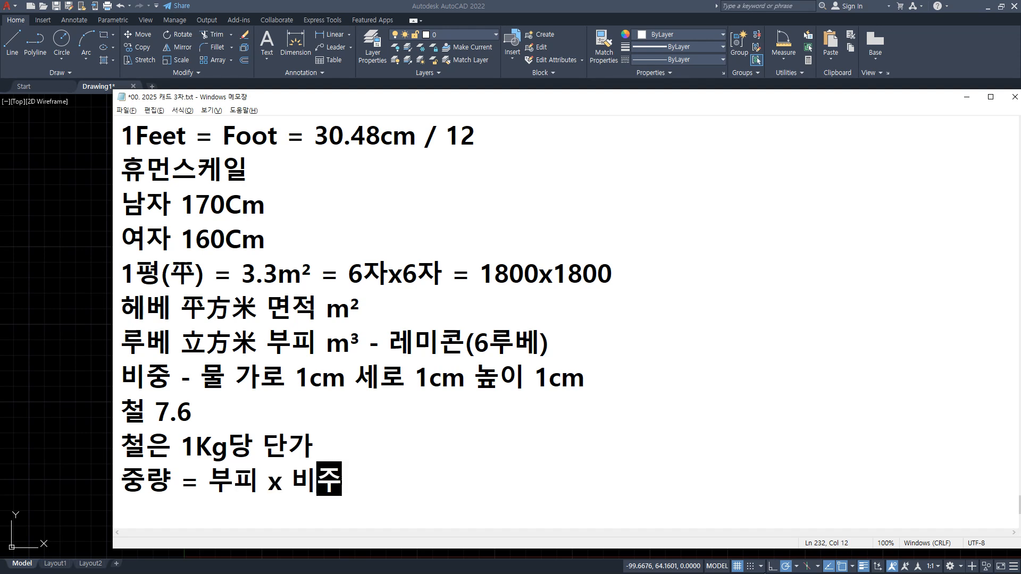
key(BackSpace)
text(ㅇ)
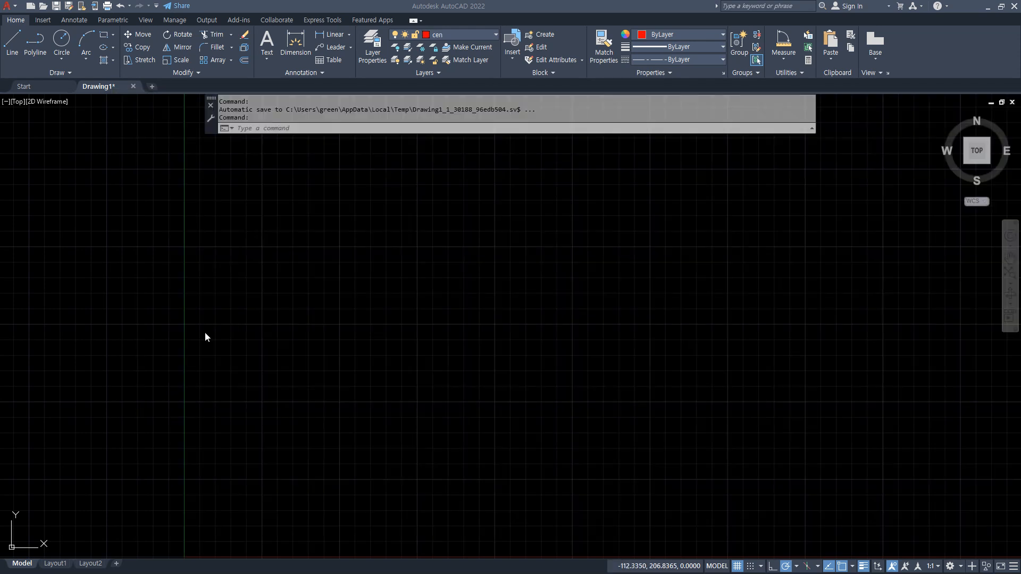
In the AutoCAD drawing, draw a horizontal line 100 units long running leftward on the cen layer
click(471, 326)
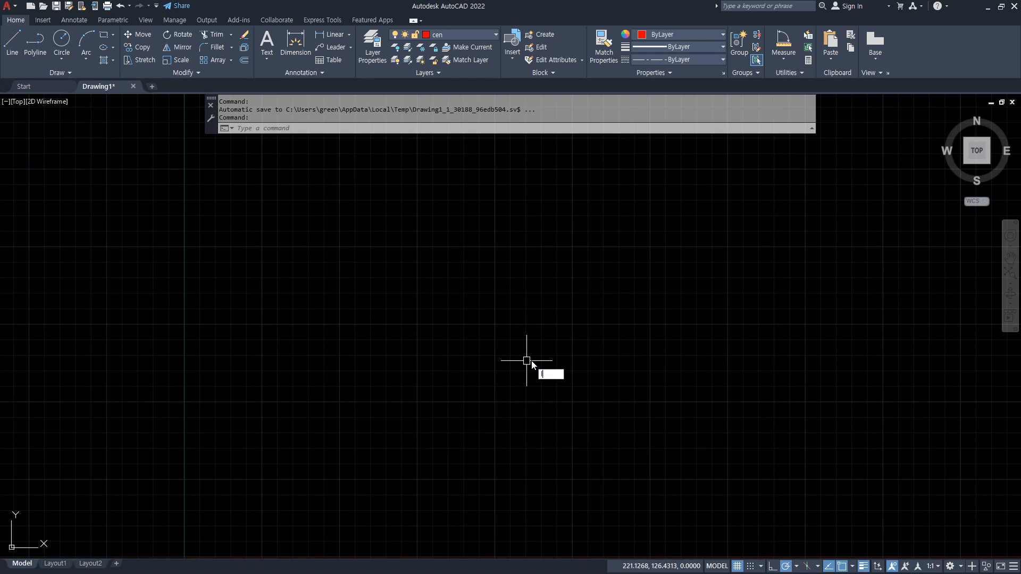
key(Escape)
text(l)
key(Return)
click(501, 299)
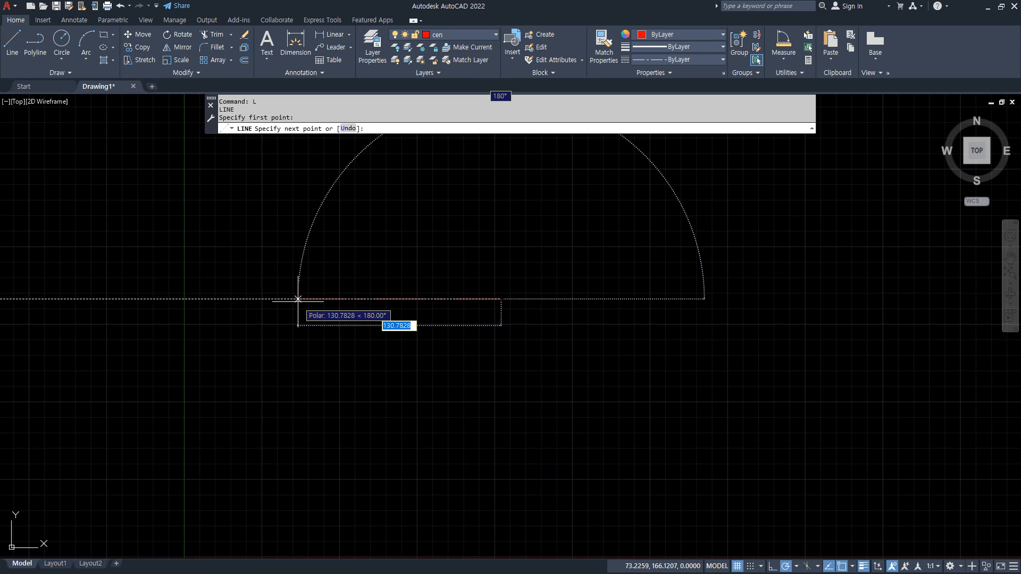
key(Return)
key(Return)
Set the global linetype scale factor (LTSCALE) to 0.3
text(lts)
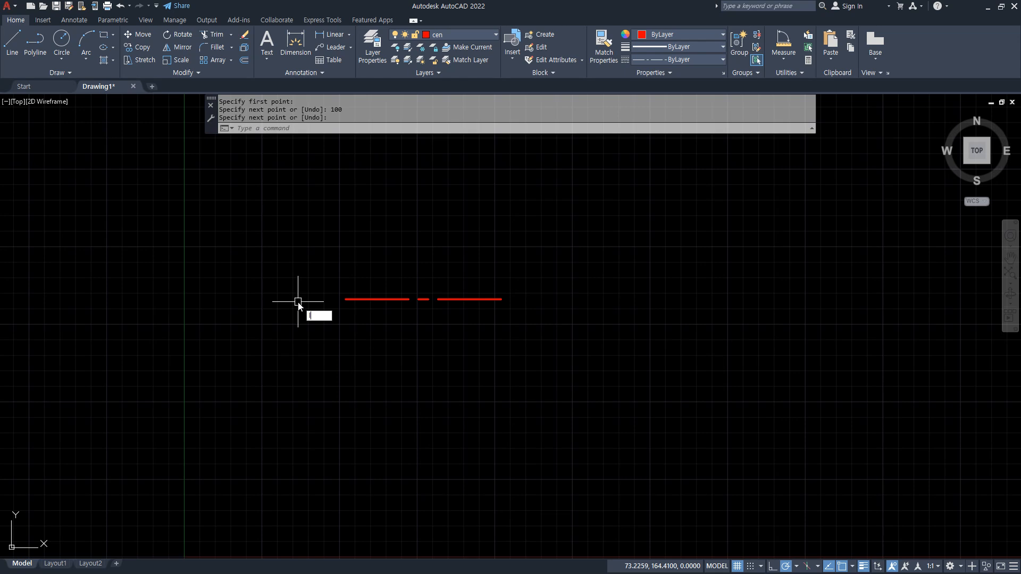
key(Return)
text(0)
key(Return)
scroll(580, 284, up, 2)
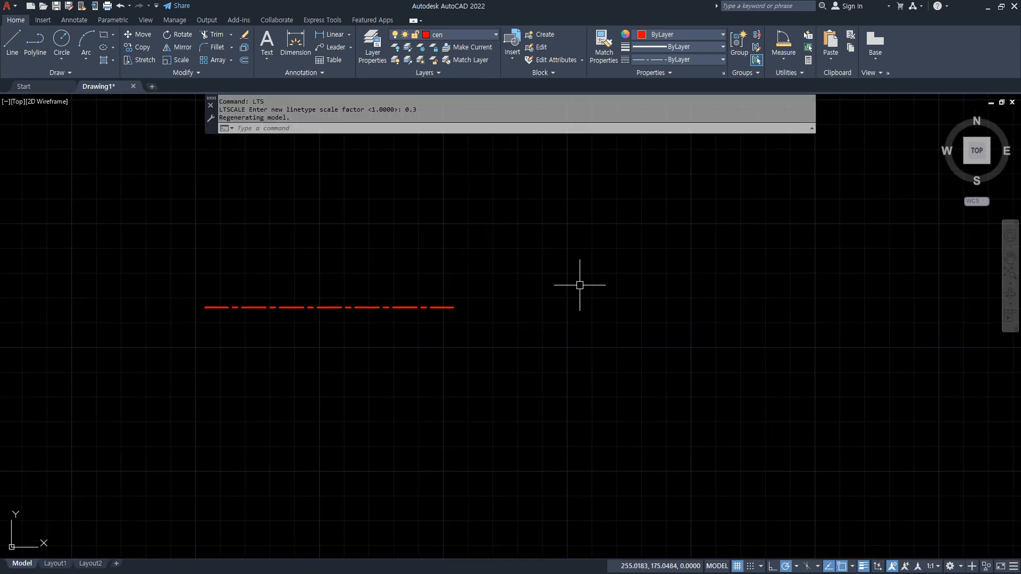
Make the vis layer current and draw a circle of diameter 30 centred on the right end of the centre line
click(448, 31)
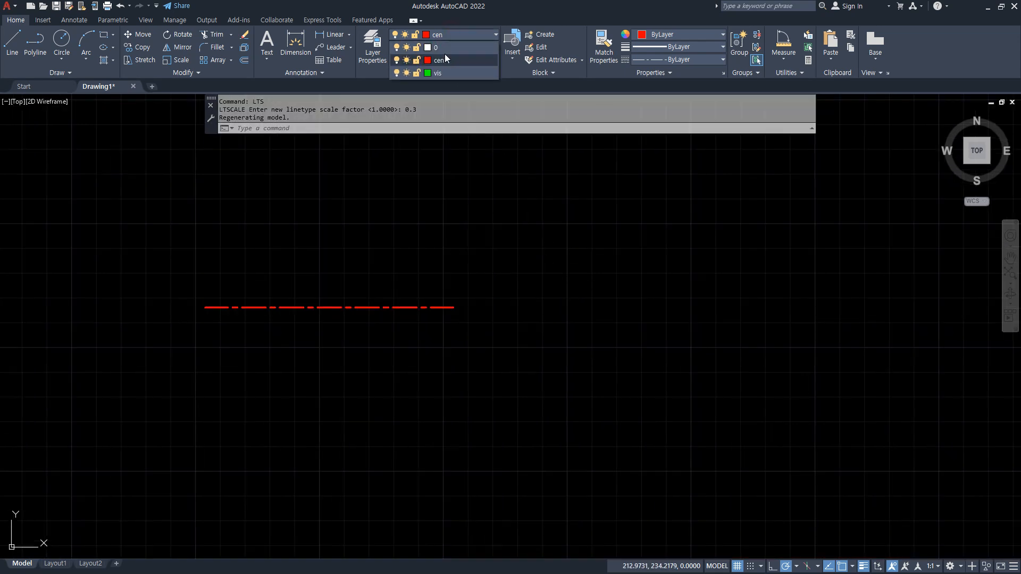
click(438, 72)
text(c)
key(Return)
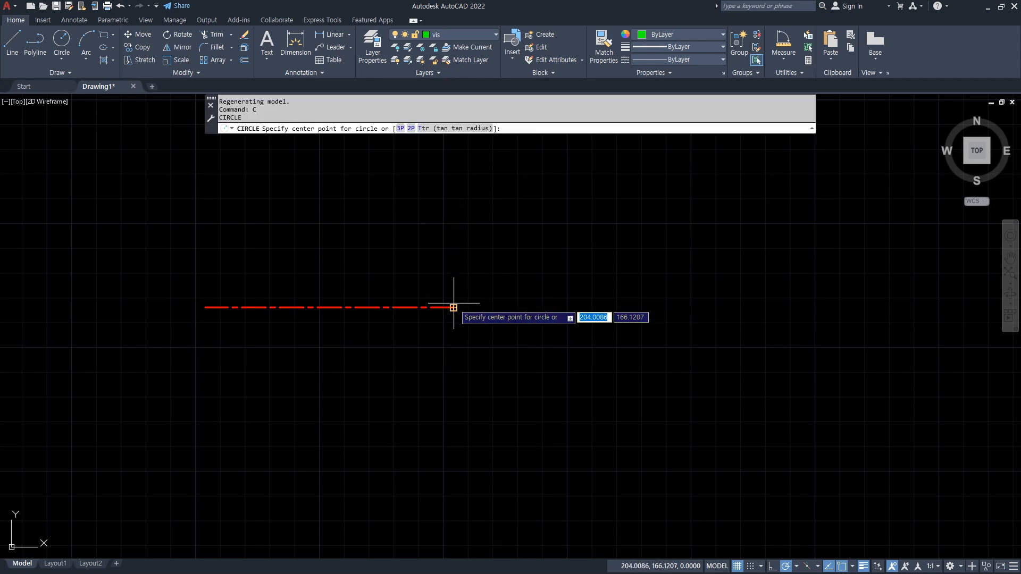
click(453, 307)
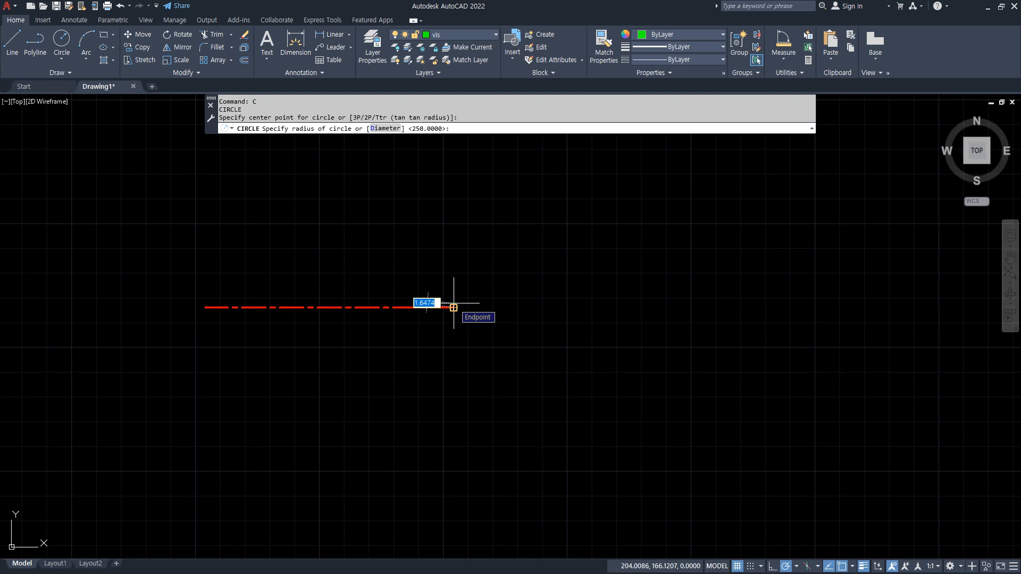
text(d)
key(Return)
key(Return)
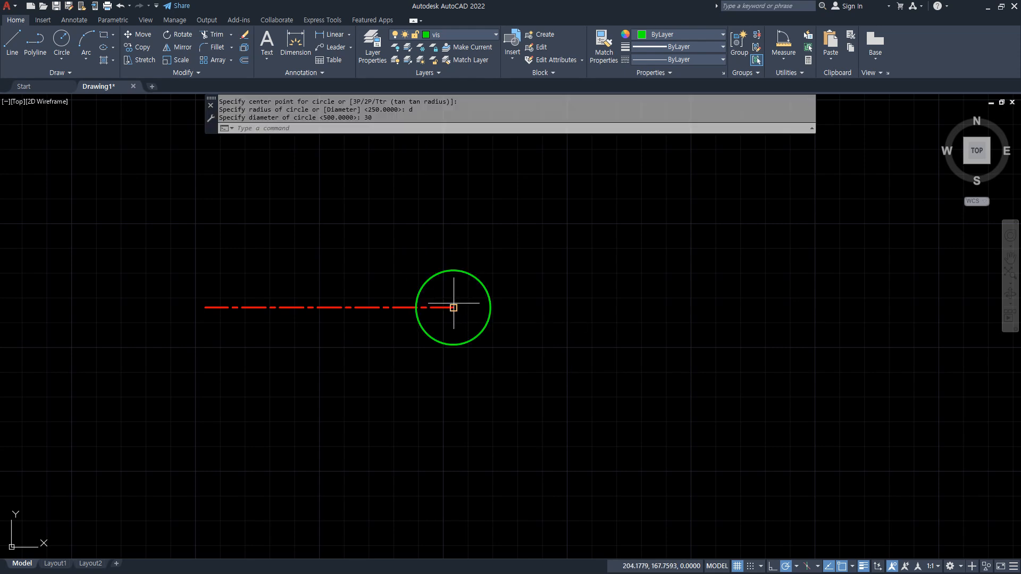
Draw two more circles concentric with the 30-diameter circle, with radii of 20 and 80
text(c)
key(Return)
click(453, 307)
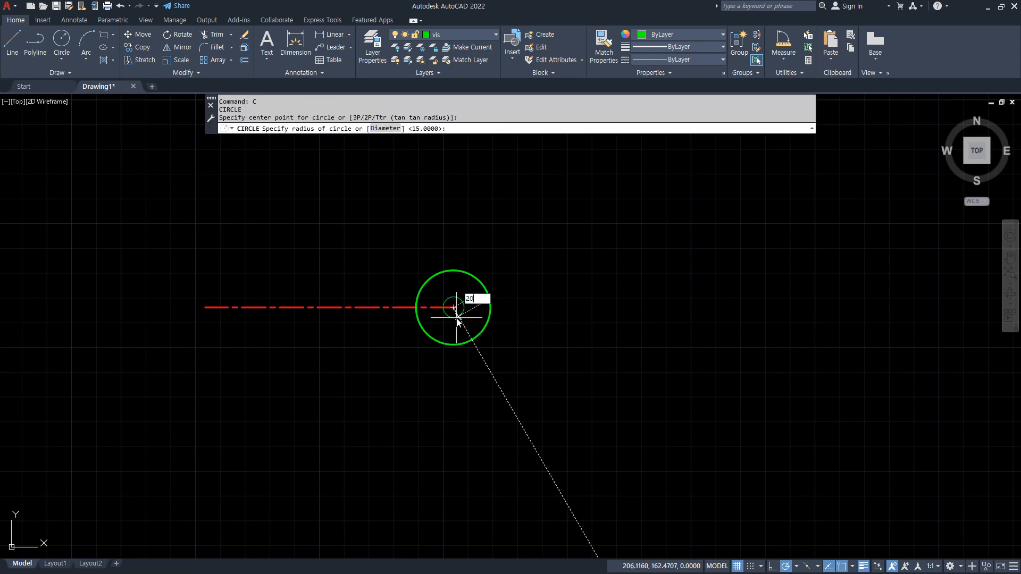
key(Return)
key(Return)
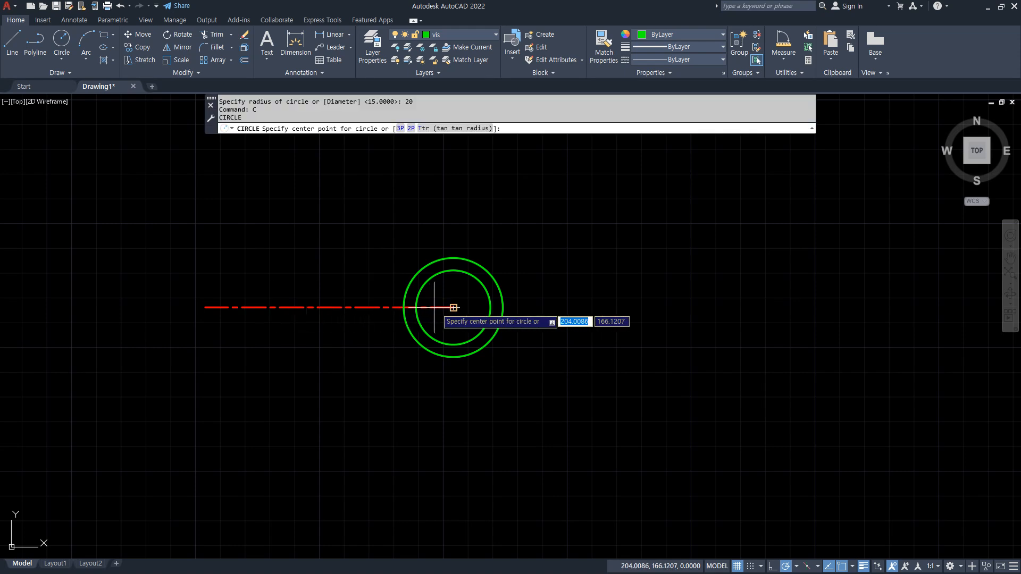
click(454, 307)
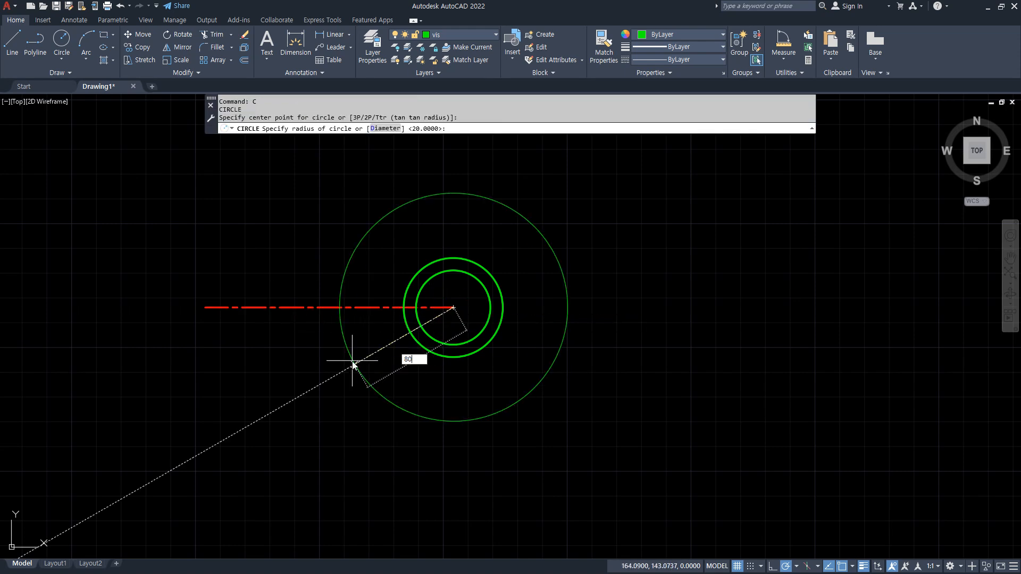
key(Return)
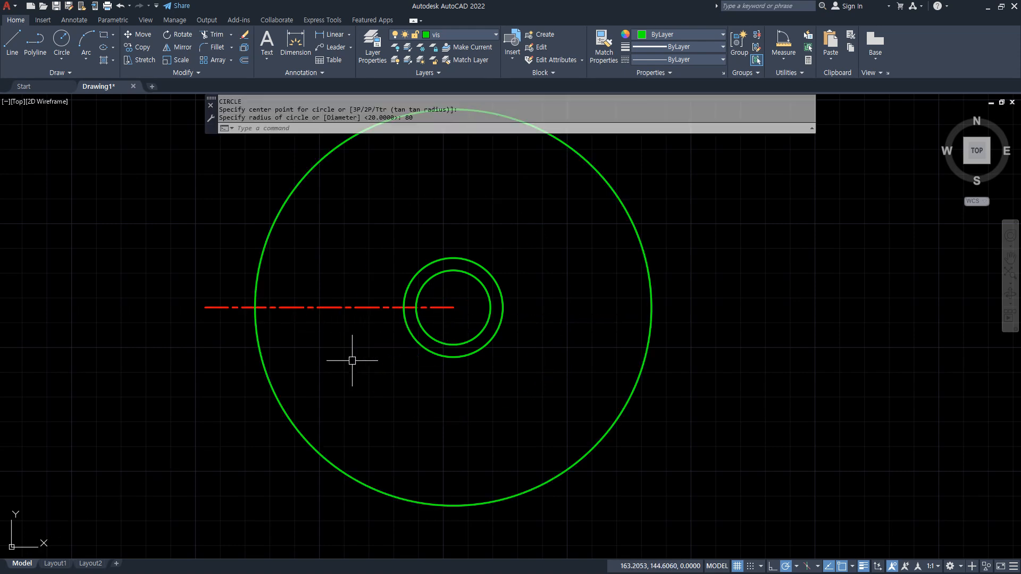
Match the radius 80 circle's properties to those of the red centre line
click(598, 55)
click(269, 308)
click(251, 293)
key(Return)
Draw a circle of diameter 10 where the large centre-line circle crosses the horizontal centre line on the left
text(c)
key(Return)
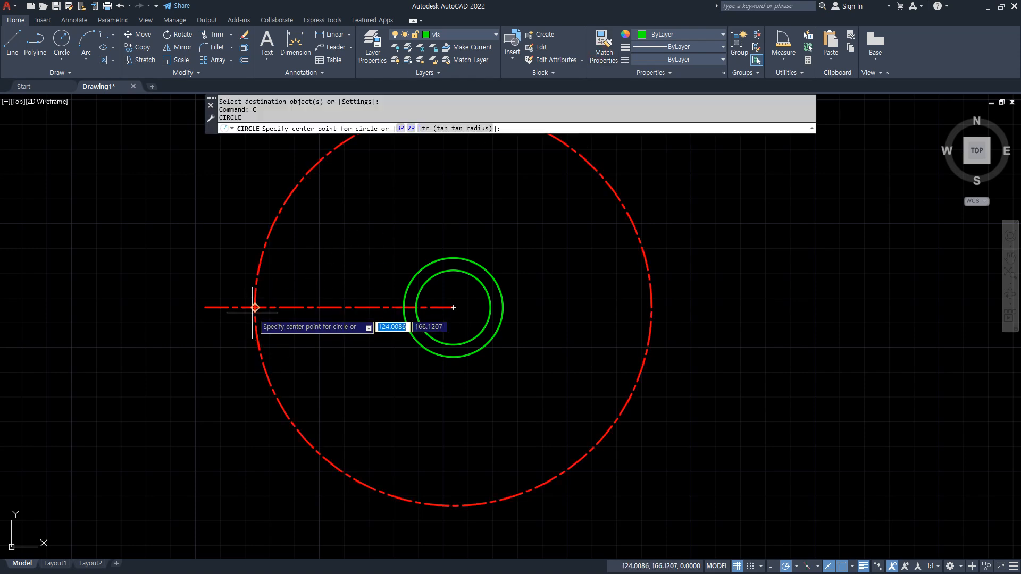
click(253, 313)
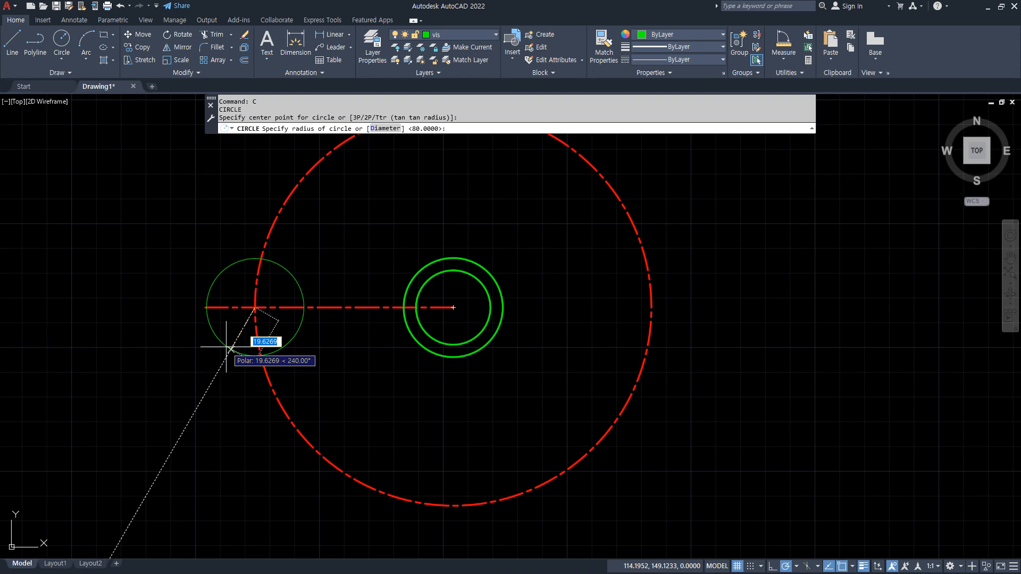
key(Return)
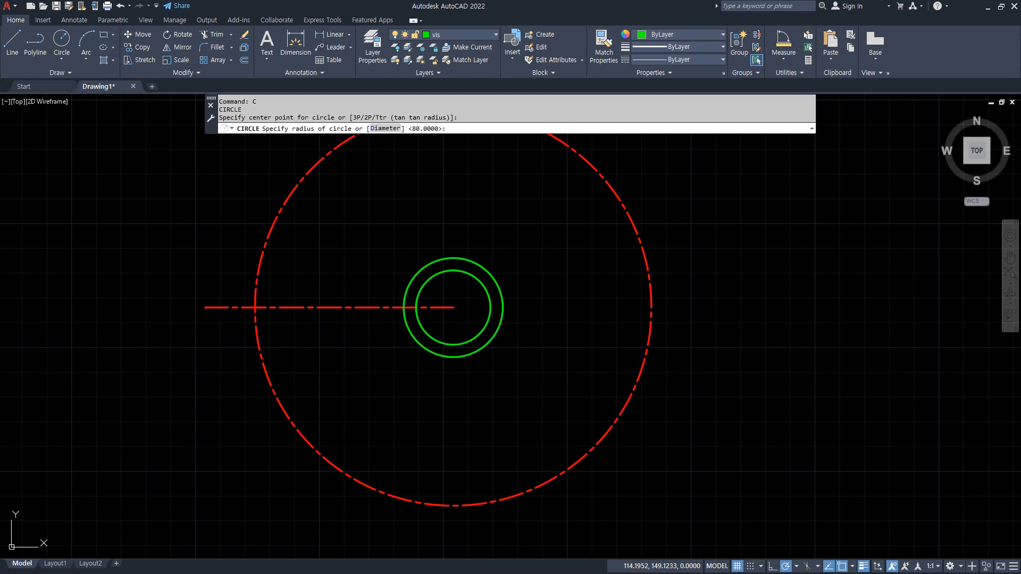
text(10)
key(Return)
Draw a circle of radius 10 concentric with the diameter 10 circle
text(c)
key(Return)
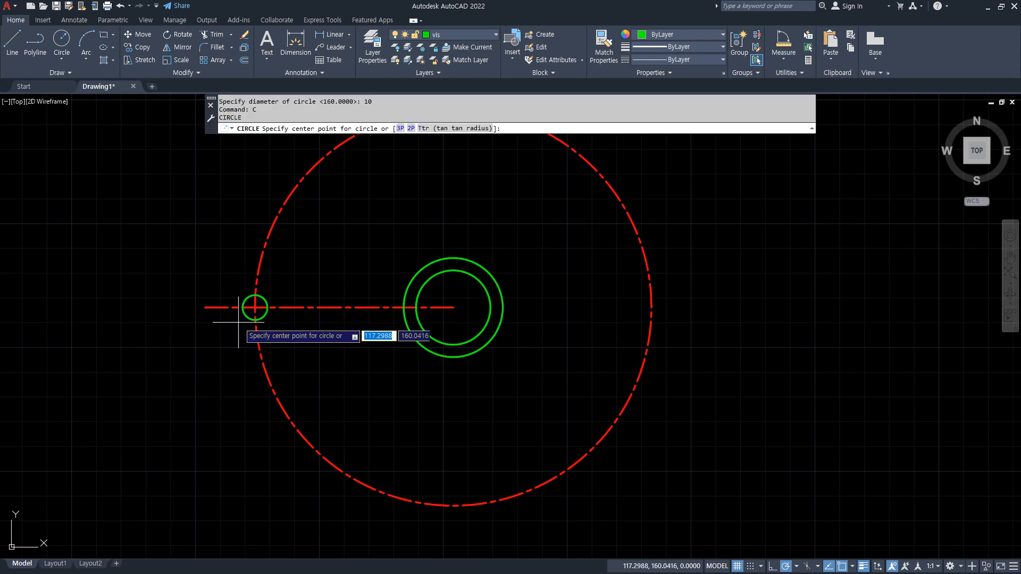
click(254, 307)
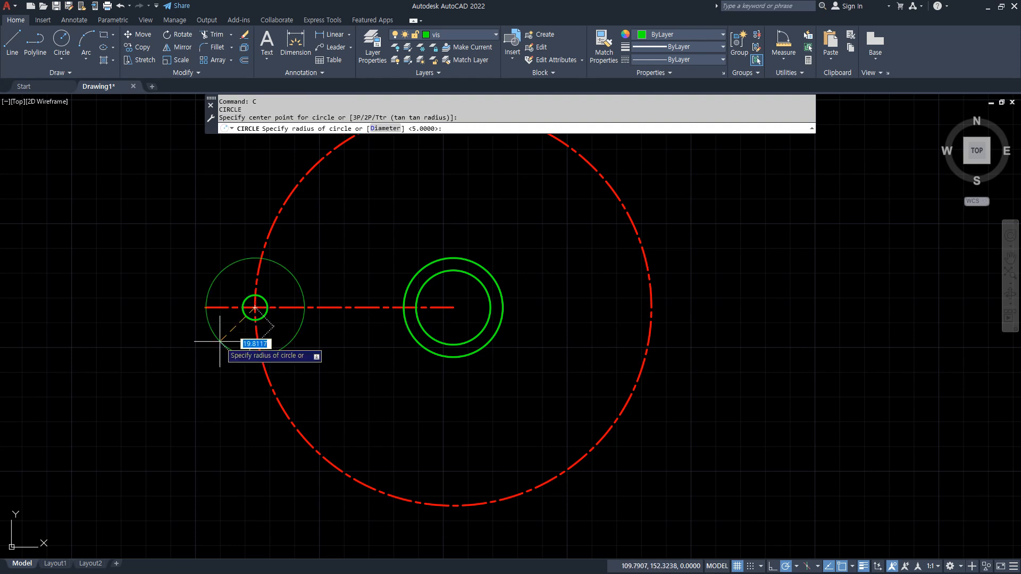
key(Return)
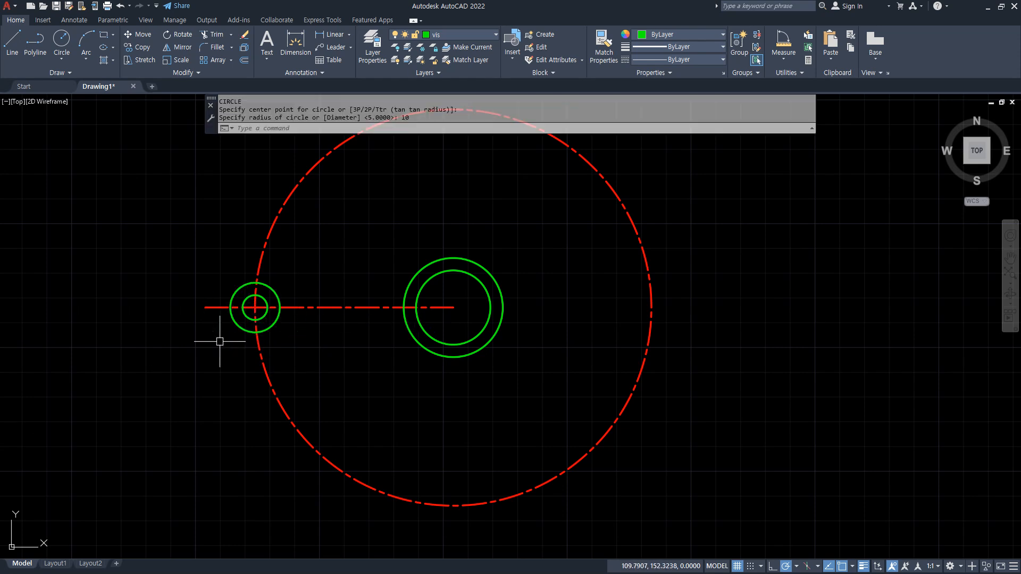
Trim the large centre-line circle and the centre line's left overhang back to the radius 10 circle
text(tr)
key(Return)
click(259, 352)
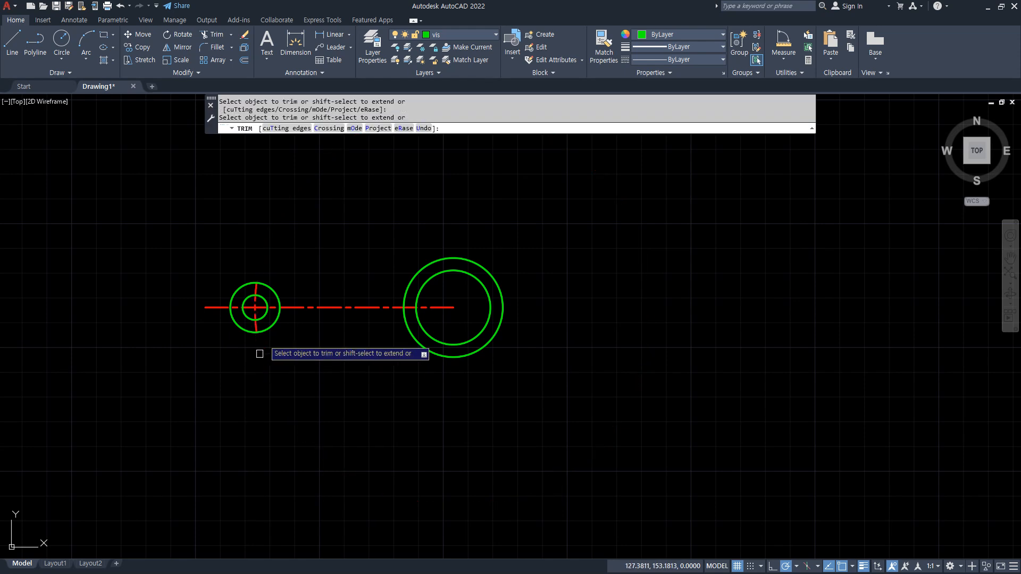
key(Return)
Draw a line tangent to the upper sides of the diameter 10 circle and the radius 20 circle
scroll(276, 339, up, 5)
middle_drag(388, 316, 390, 358)
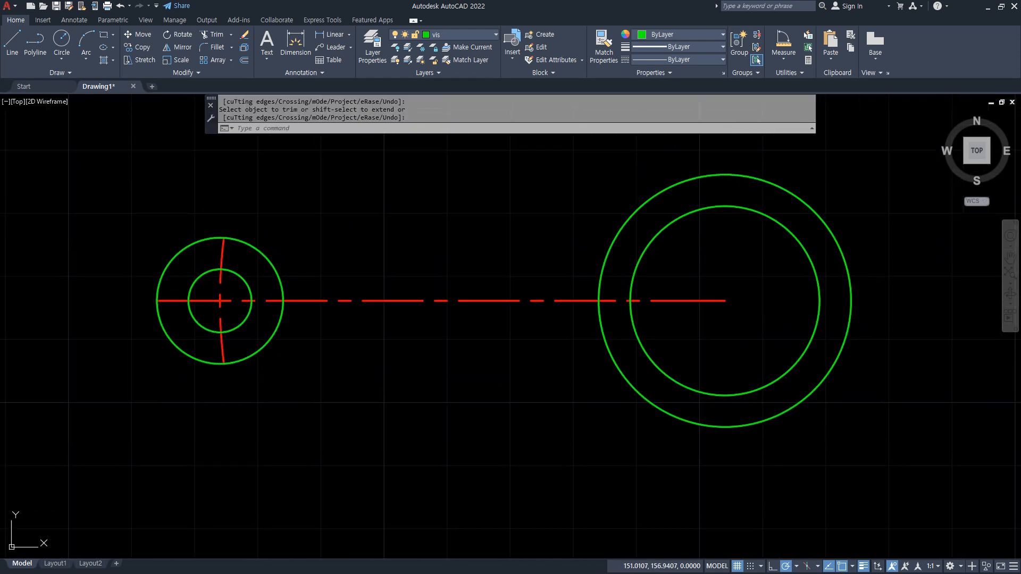
text(l)
key(Return)
shift+right_click(301, 211)
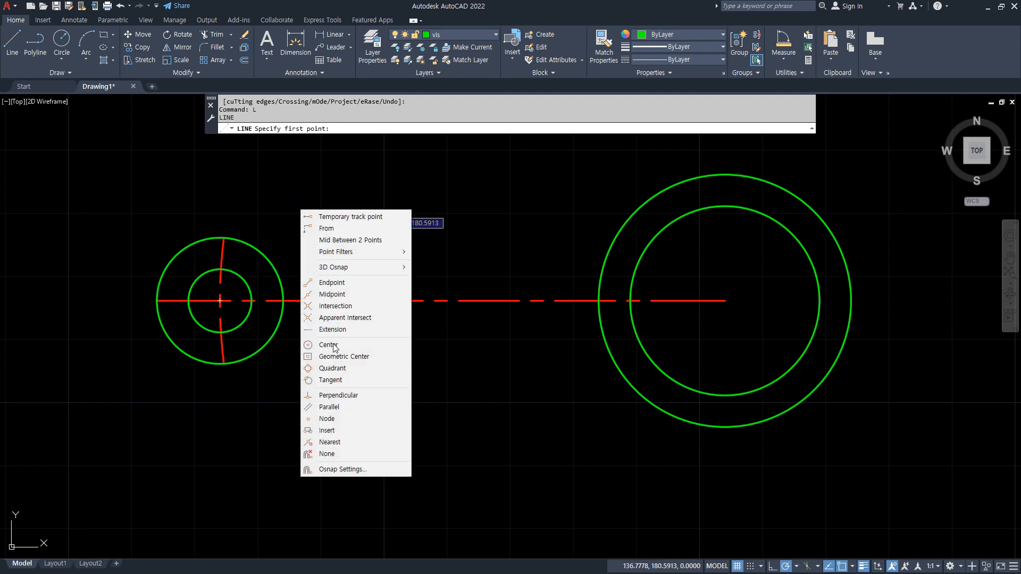
click(335, 380)
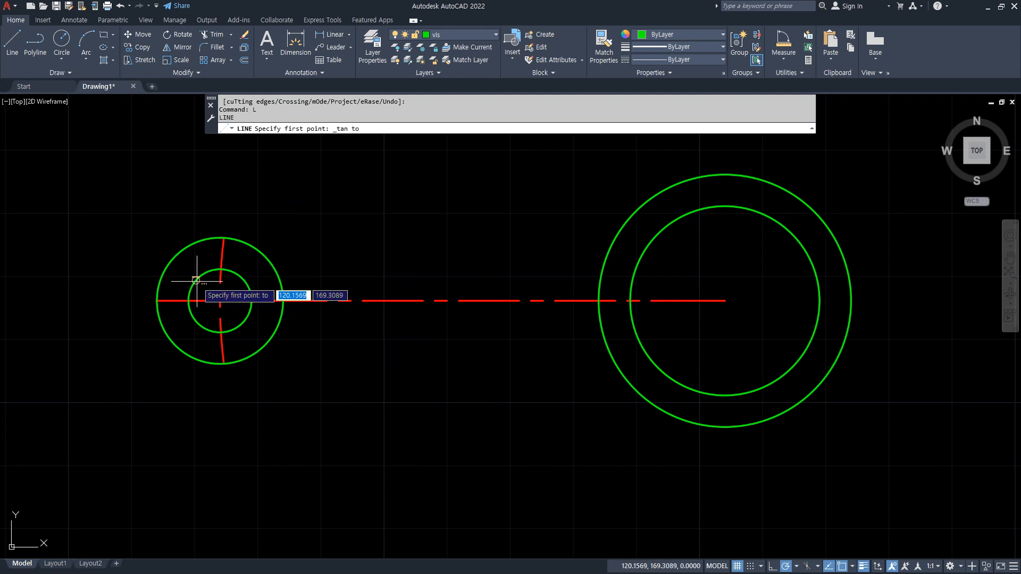
click(197, 280)
shift+right_click(363, 142)
click(375, 311)
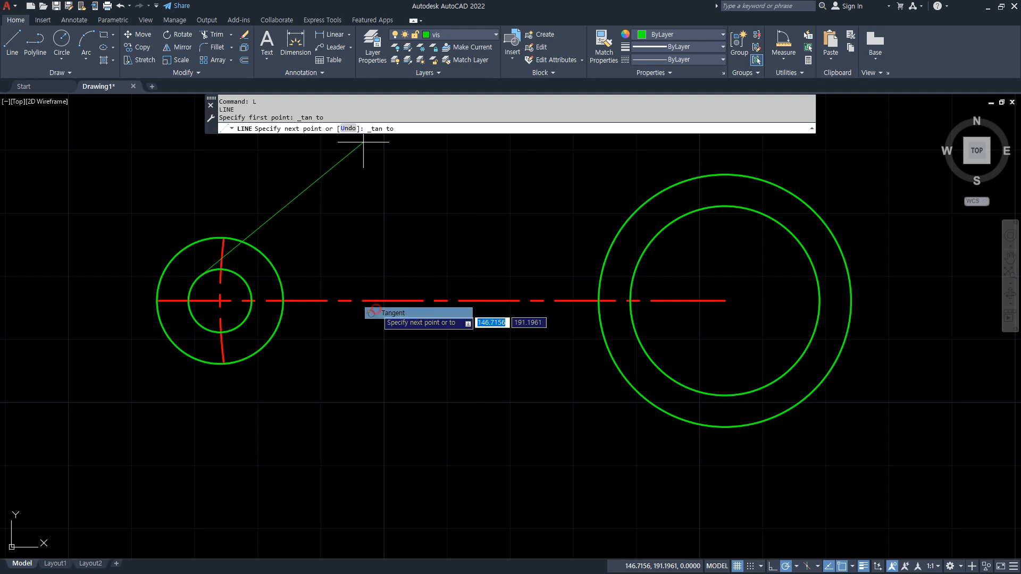
click(622, 218)
key(Return)
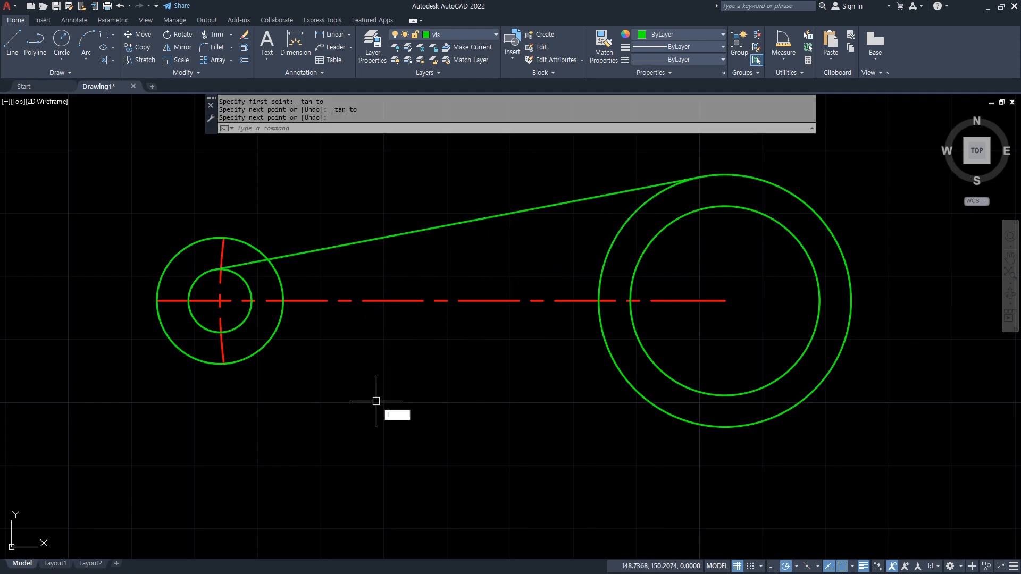
Draw a line tangent to the lower sides of the diameter 10 circle and the radius 20 circle
key(Return)
shift+right_click(401, 261)
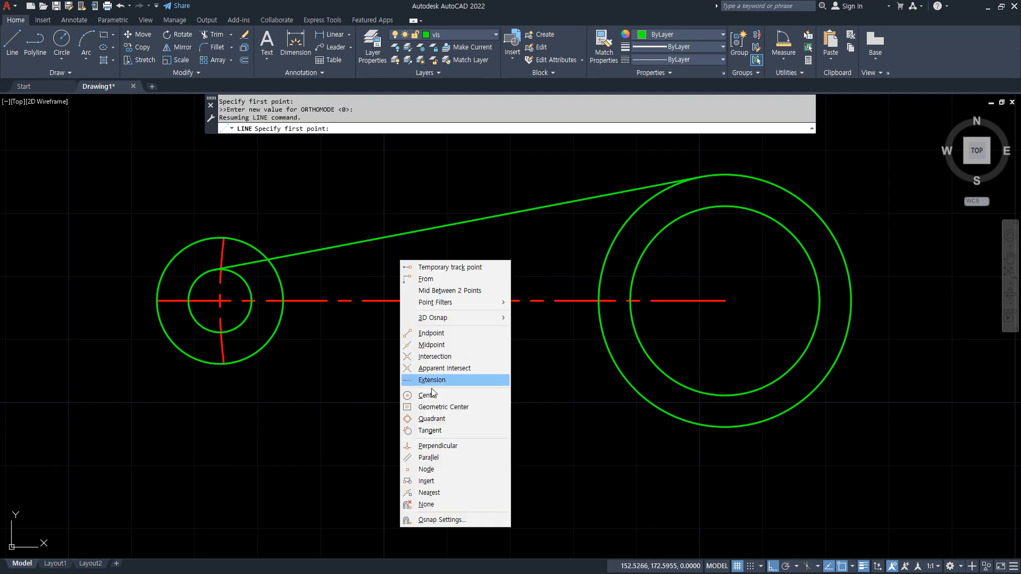
click(433, 434)
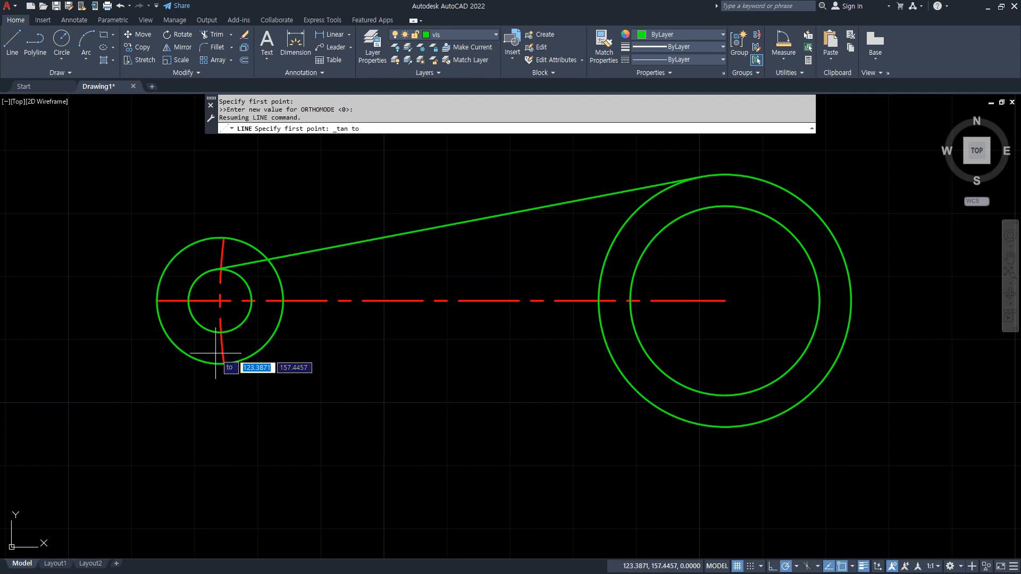
click(216, 335)
shift+right_click(406, 373)
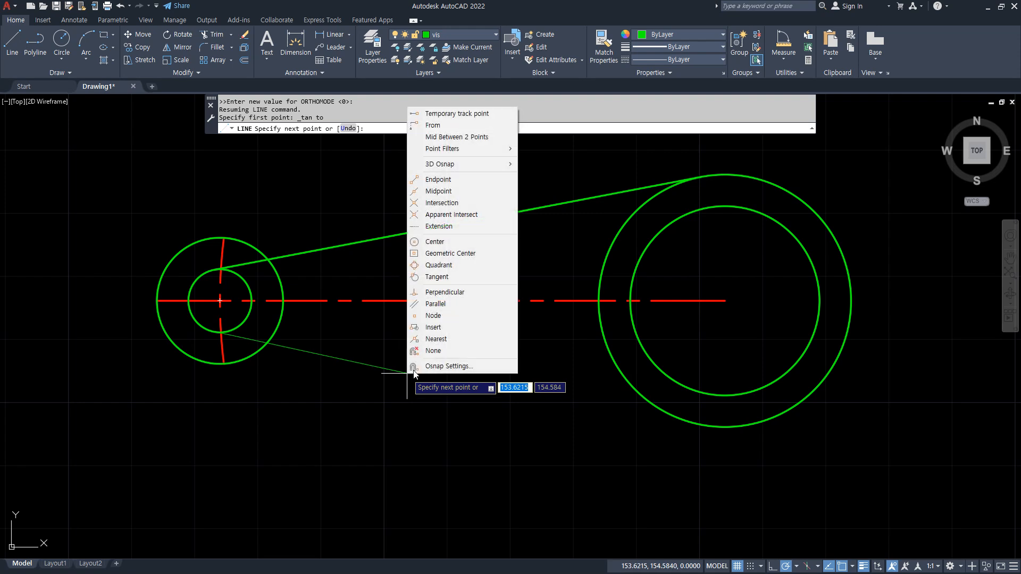
click(457, 281)
click(628, 382)
key(Return)
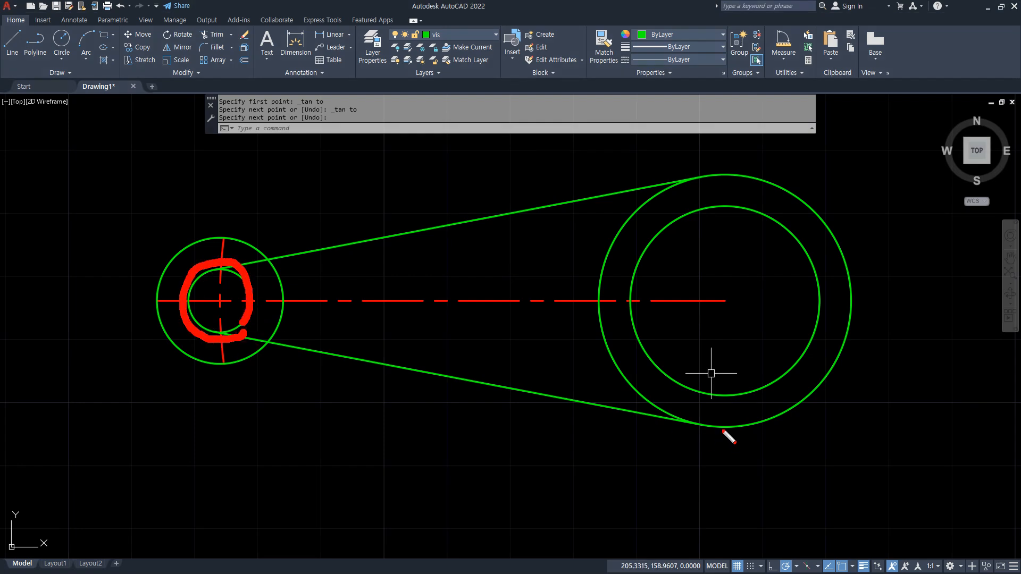
mouse_move(734, 439)
mouse_down()
mouse_move(587, 282)
mouse_move(887, 288)
mouse_move(729, 439)
mouse_up()
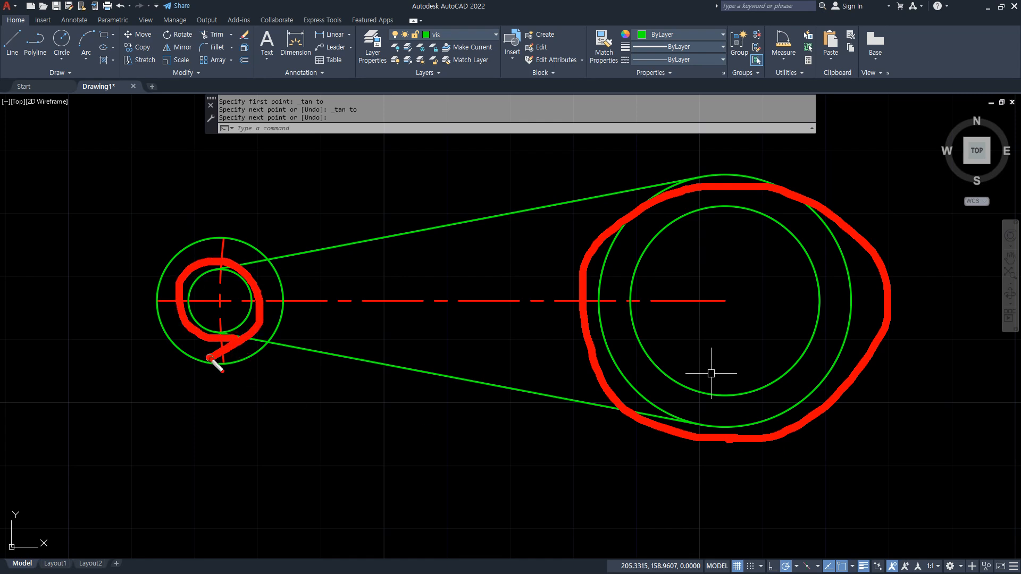
key(Escape)
Offset the upper and lower tangent lines outward by 5
text(o)
key(Return)
text(5)
key(Return)
click(296, 255)
click(296, 234)
click(303, 349)
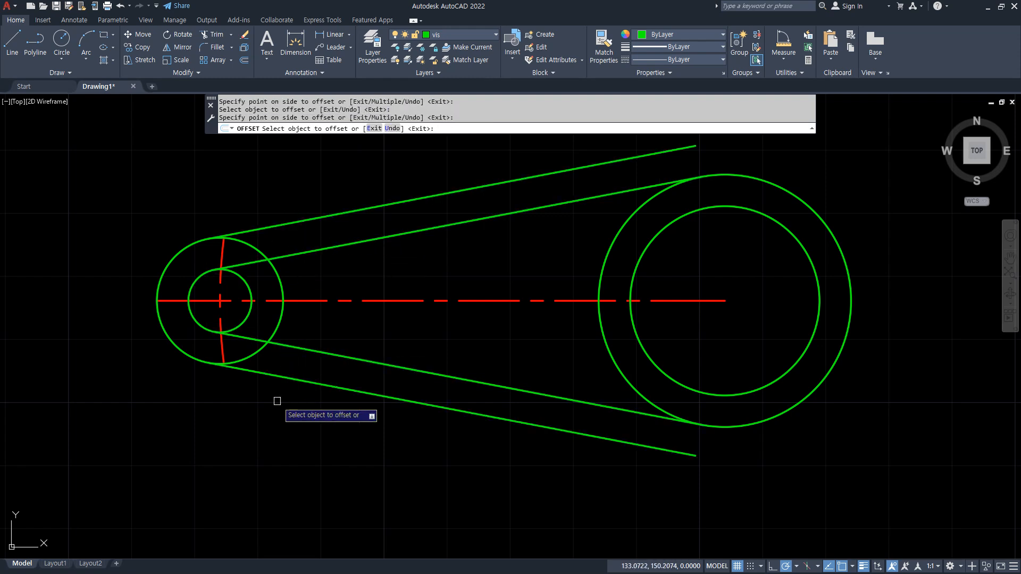
click(260, 407)
key(Return)
Fillet the two inner tangent lines to the radius 10 circle with a radius of 2
key(Return)
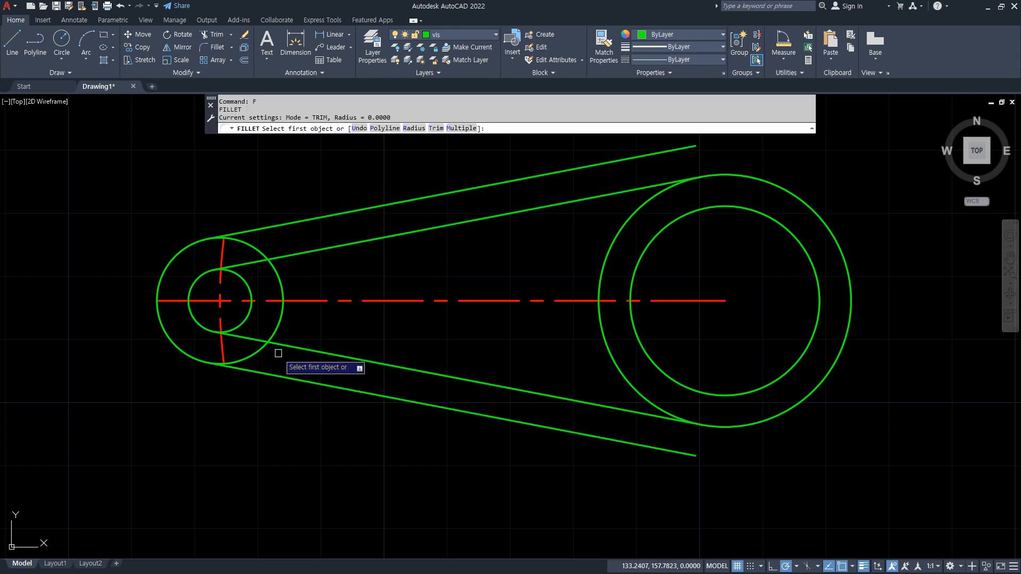
text(r)
key(Return)
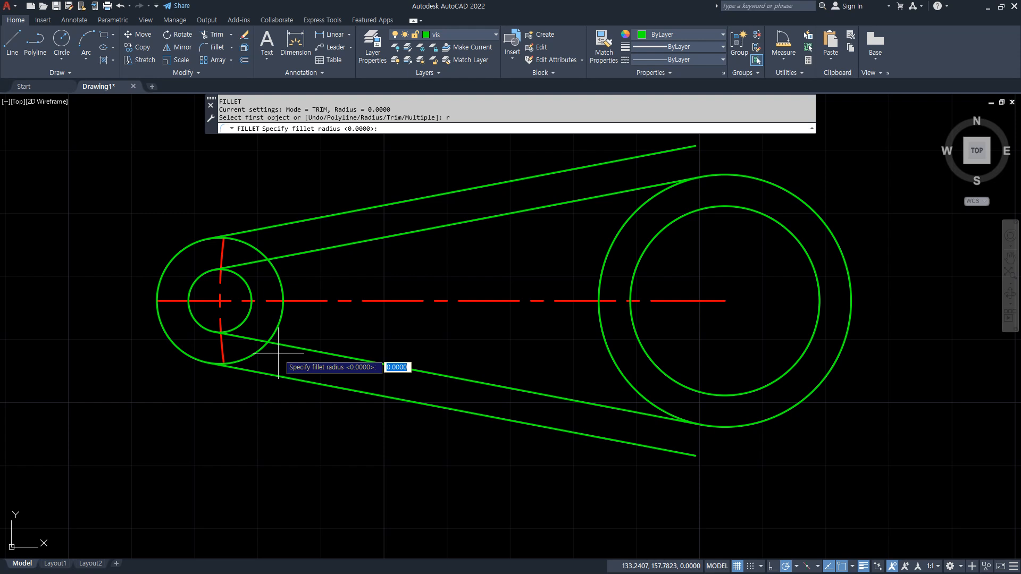
text(2)
key(Return)
click(279, 342)
click(281, 316)
key(Return)
click(278, 267)
click(294, 254)
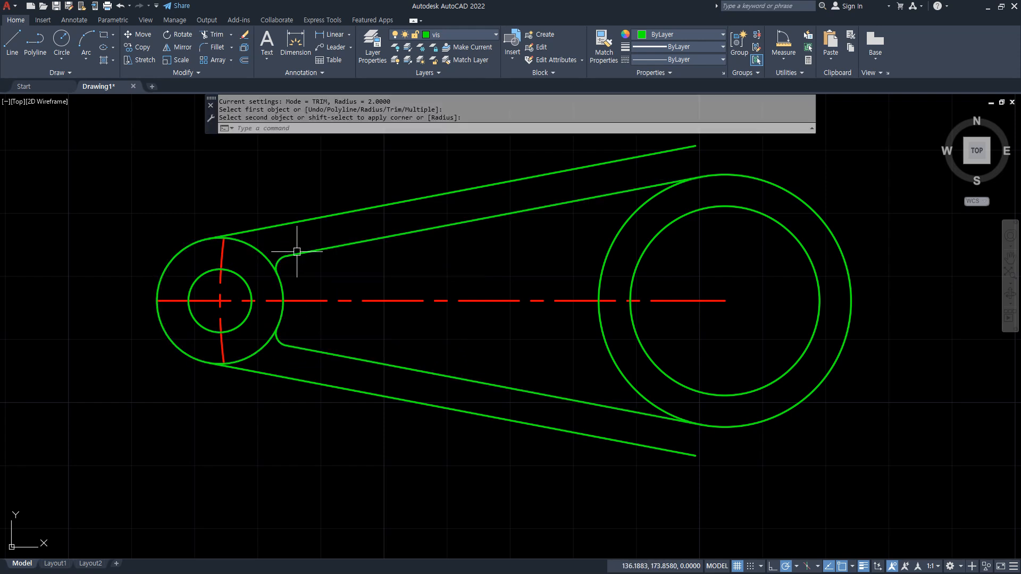
Trim the radius 10 circle's arc portions between the inner fillets and the outer lines
text(tr)
key(Return)
click(248, 352)
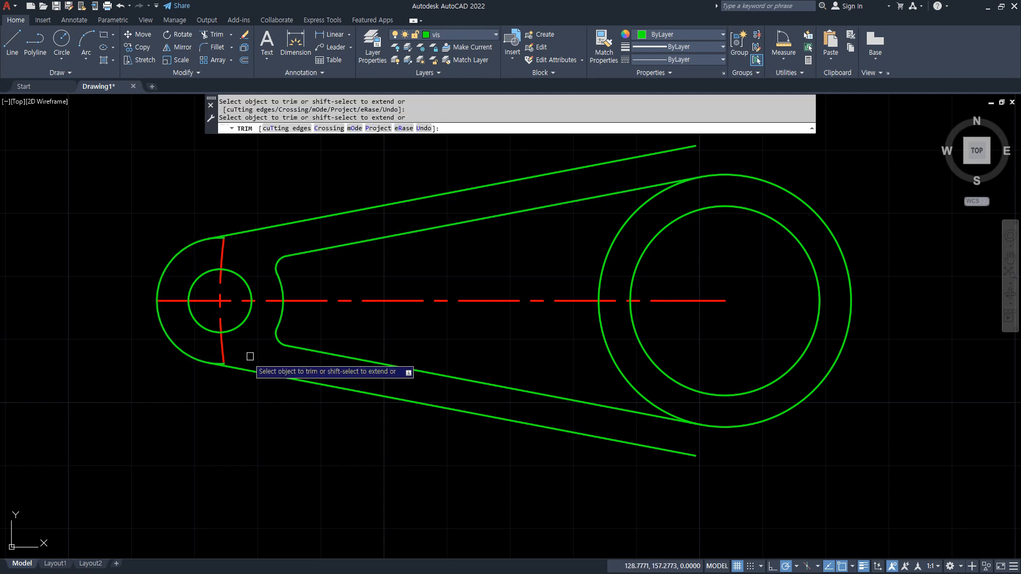
Trim the leftover arc ends of the radius 10 circle where it meets the lower and upper outer lines
scroll(223, 363, up, 5)
text(tr)
key(Return)
click(222, 365)
scroll(251, 351, down, 5)
middle_drag(265, 305, 288, 483)
scroll(244, 234, up, 2)
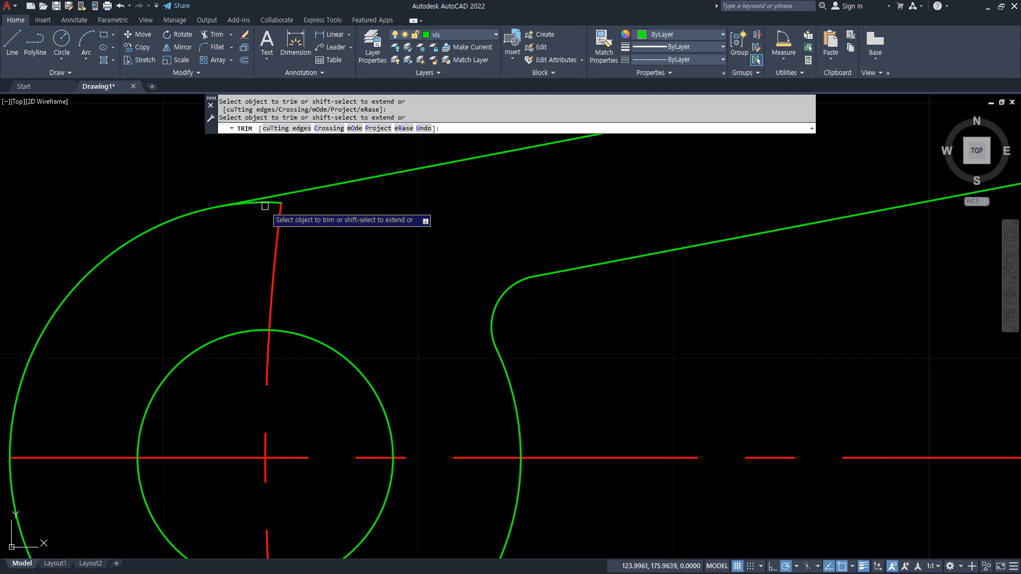
click(265, 206)
key(Return)
key(Return)
Lengthen both ends of the horizontal centre line and of the small centre arc by a delta of 5
scroll(235, 288, down, 8)
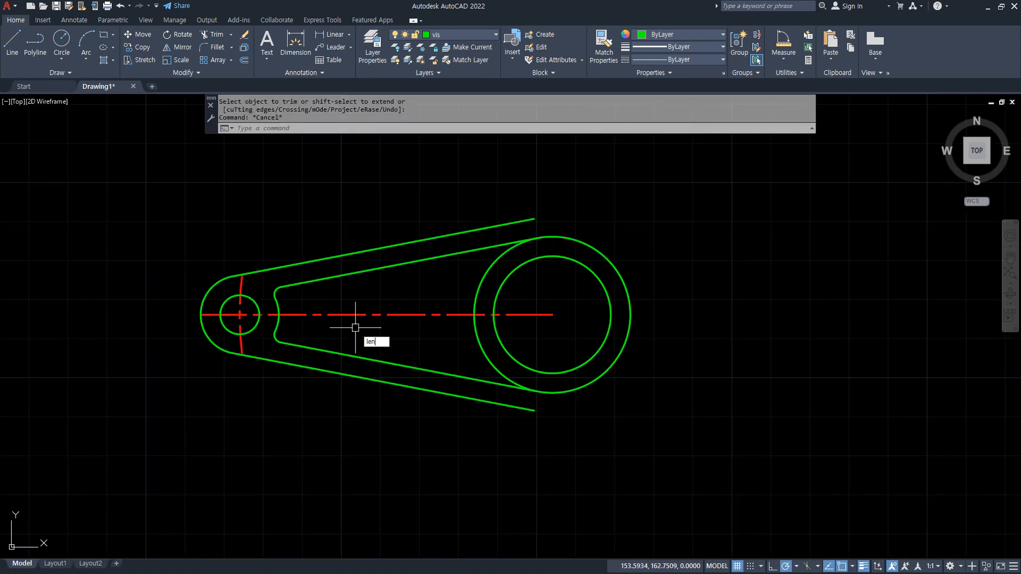
key(Return)
text(de)
key(Return)
text(5)
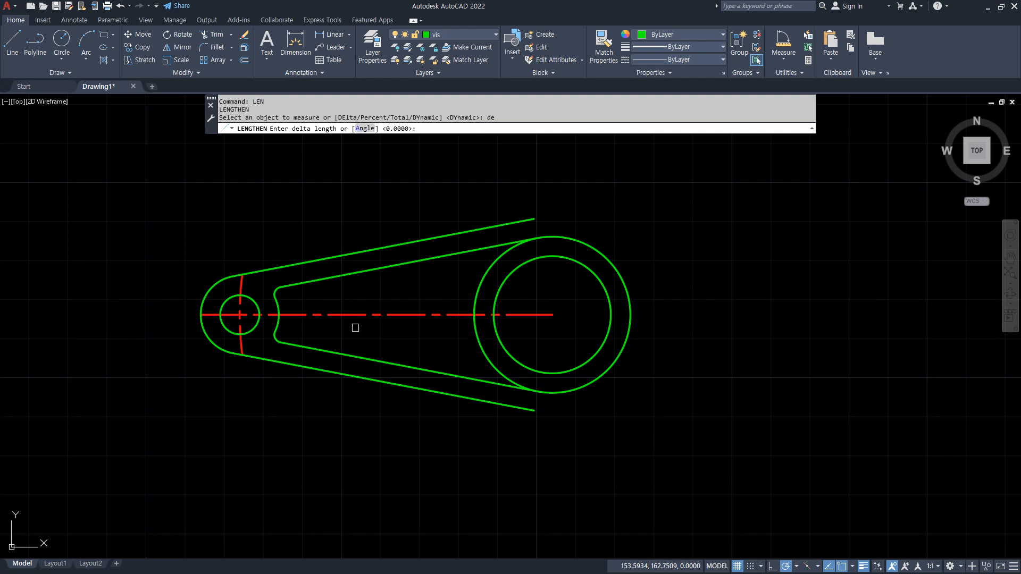
key(Return)
click(211, 314)
click(242, 351)
click(240, 286)
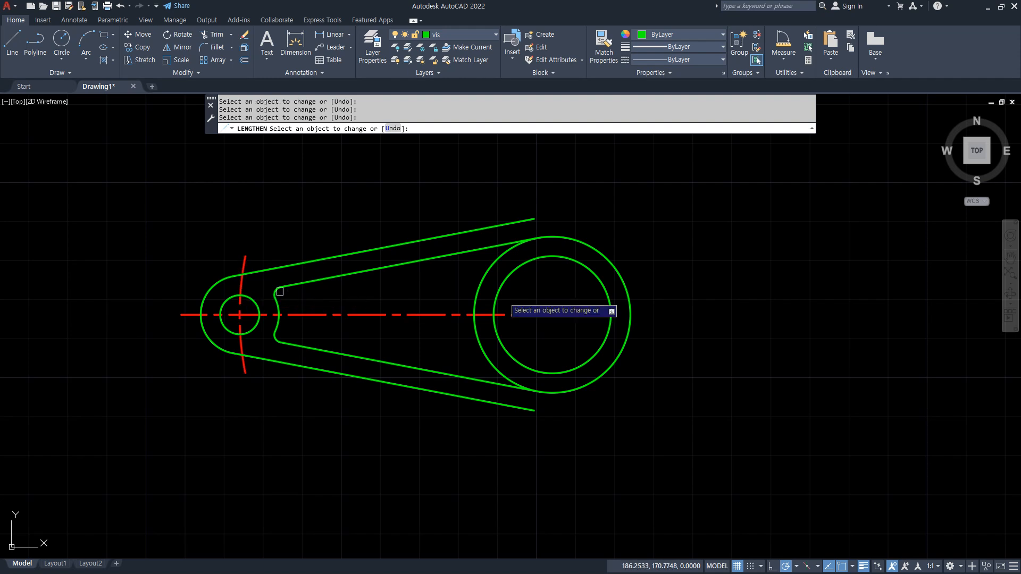
click(538, 315)
key(Return)
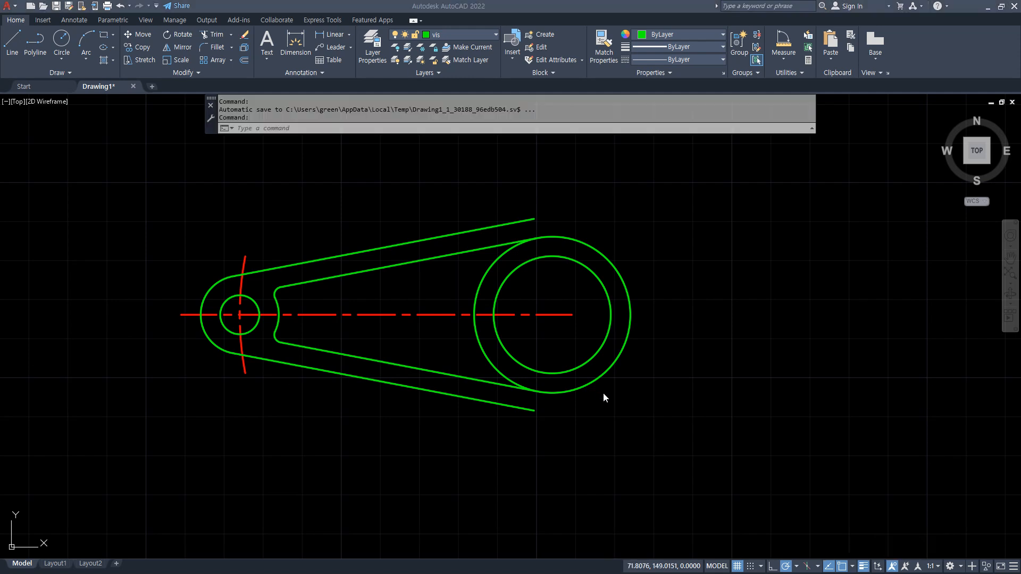
Create a non-associative polar array of the whole link arm with 3 items about the large circles' centre
click(231, 59)
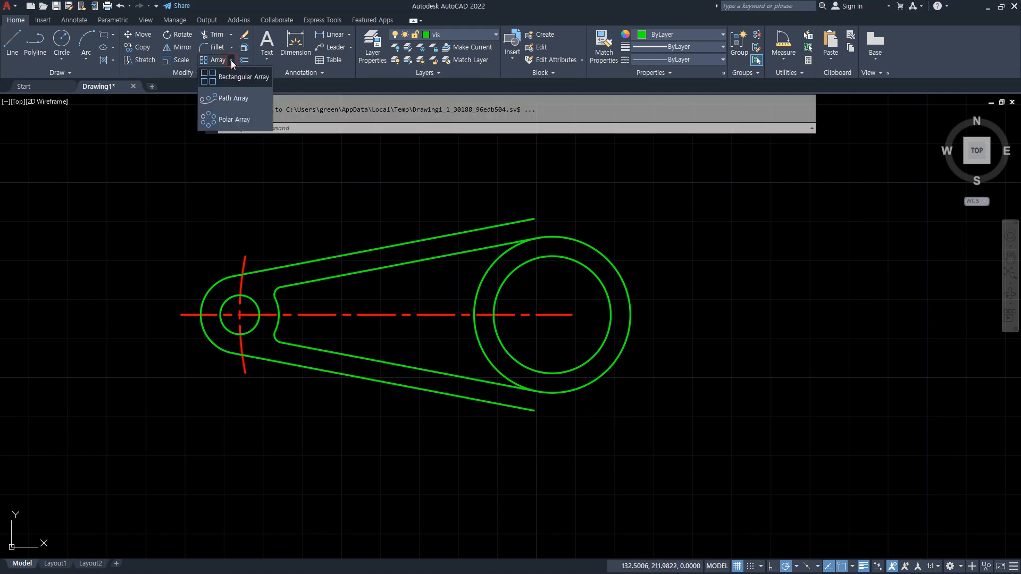
click(235, 120)
click(673, 183)
click(182, 489)
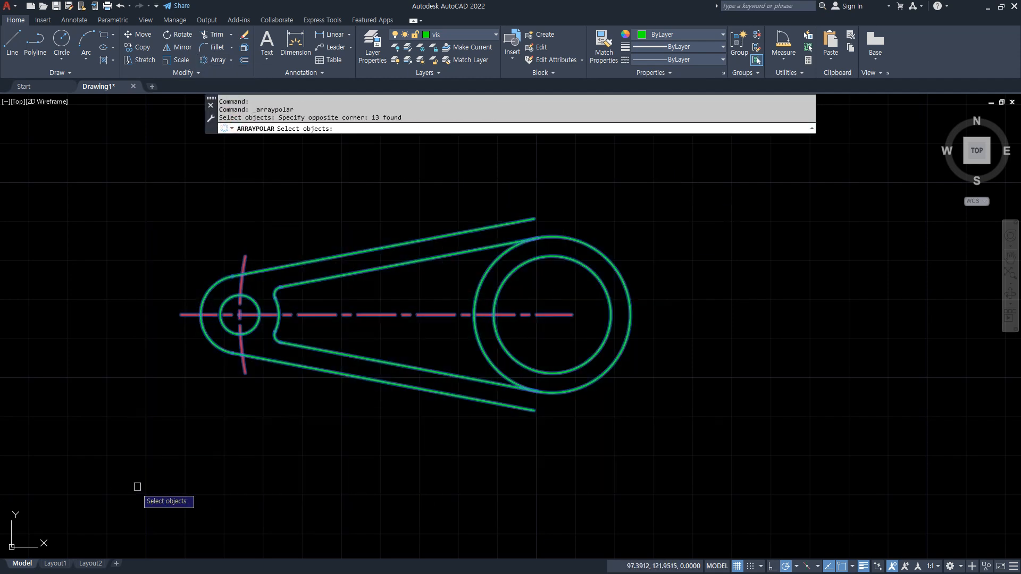
key(Return)
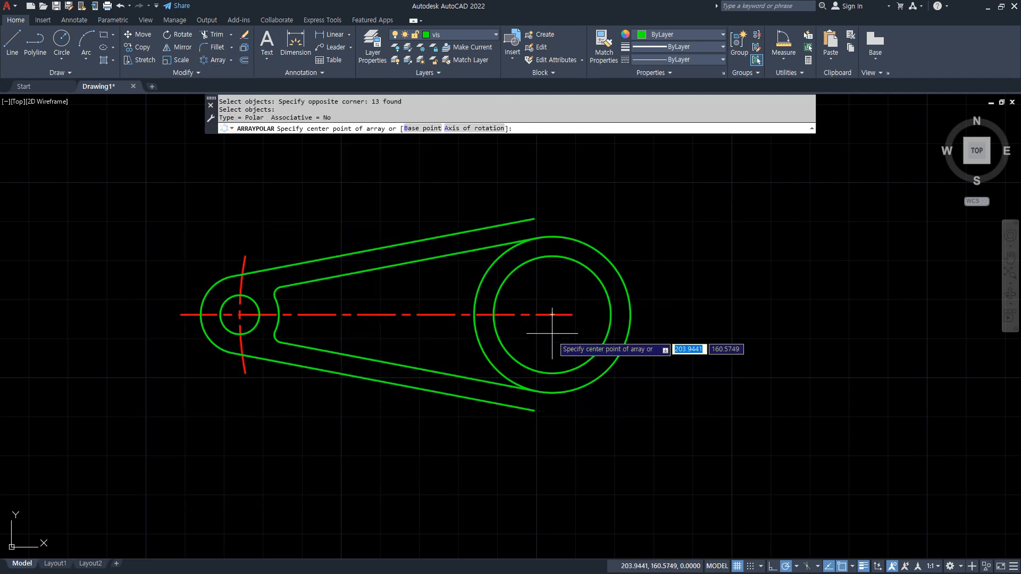
click(552, 315)
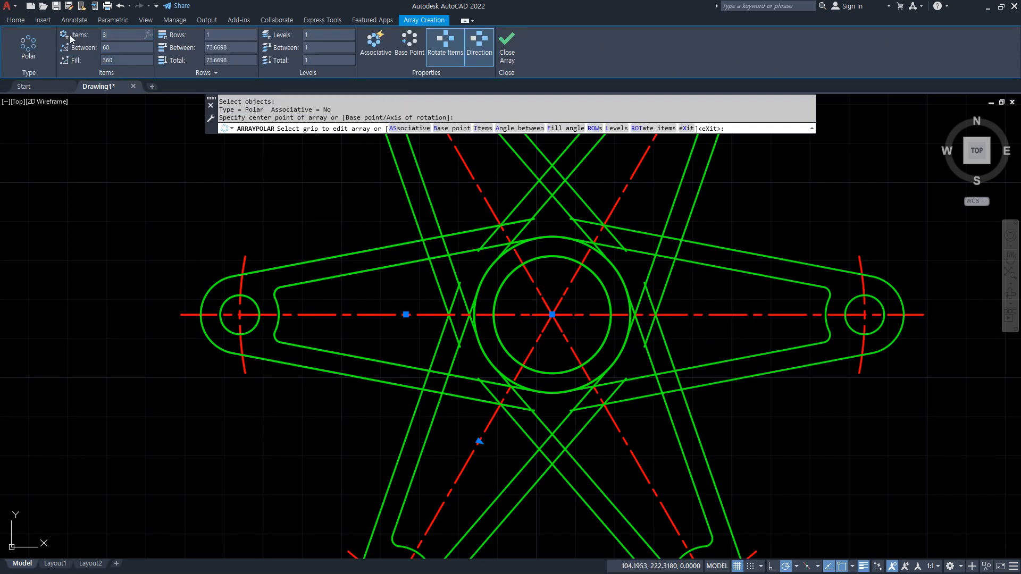
text(3)
key(Return)
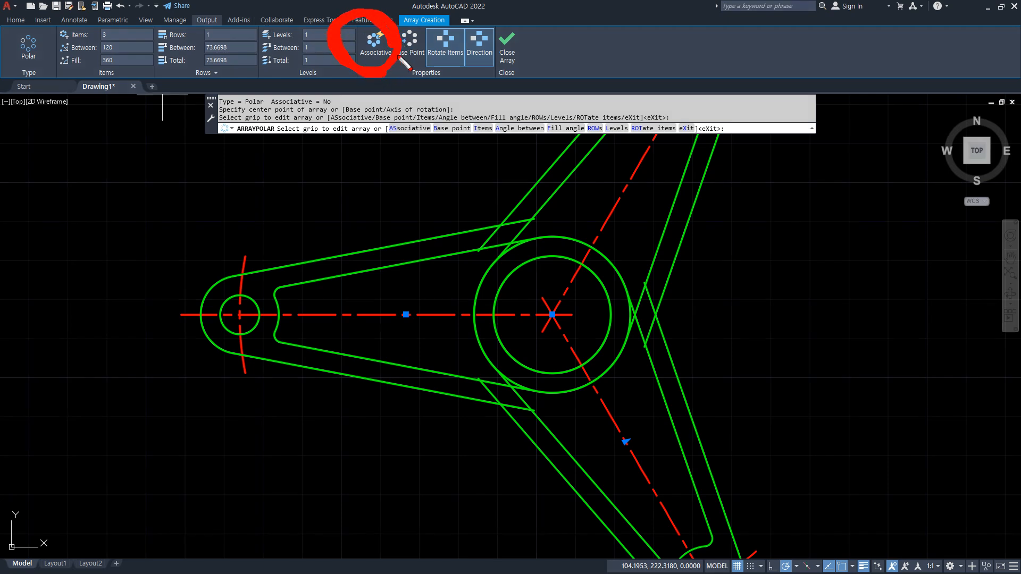
click(512, 64)
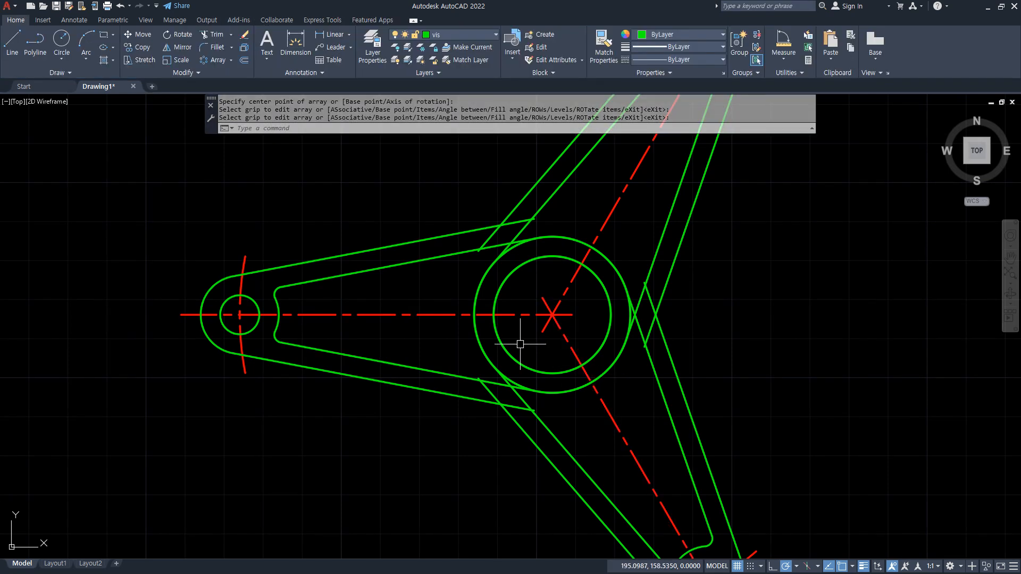
Fillet the outer lines where the left arm meets the upper arm with a radius of 30
middle_drag(517, 345, 476, 387)
text(F)
key(Return)
text(r)
key(Return)
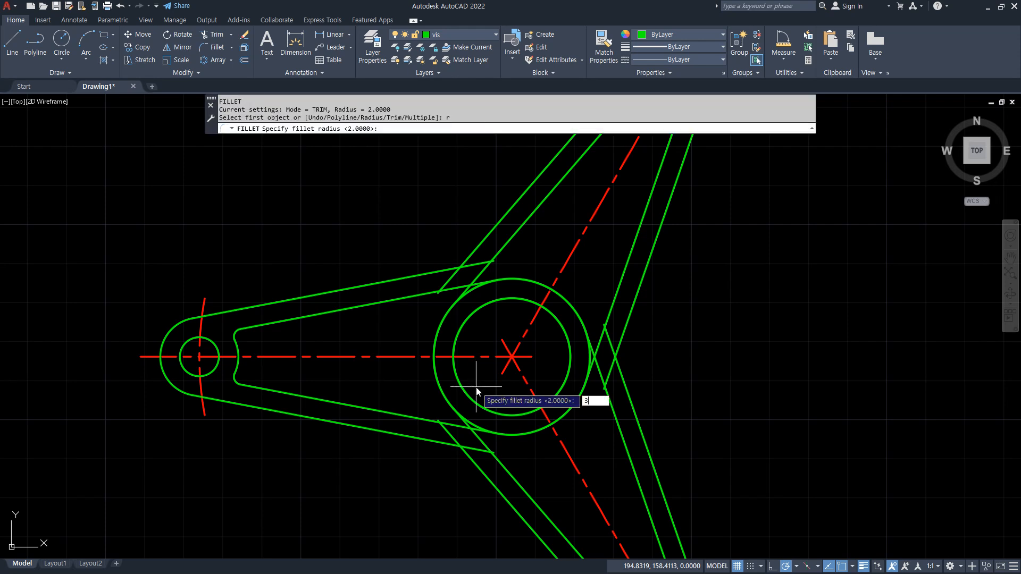
text(30)
key(Return)
click(478, 242)
click(420, 276)
Fillet the outer lines at the other two arm junctions with the same radius of 30
key(Return)
click(627, 320)
click(622, 380)
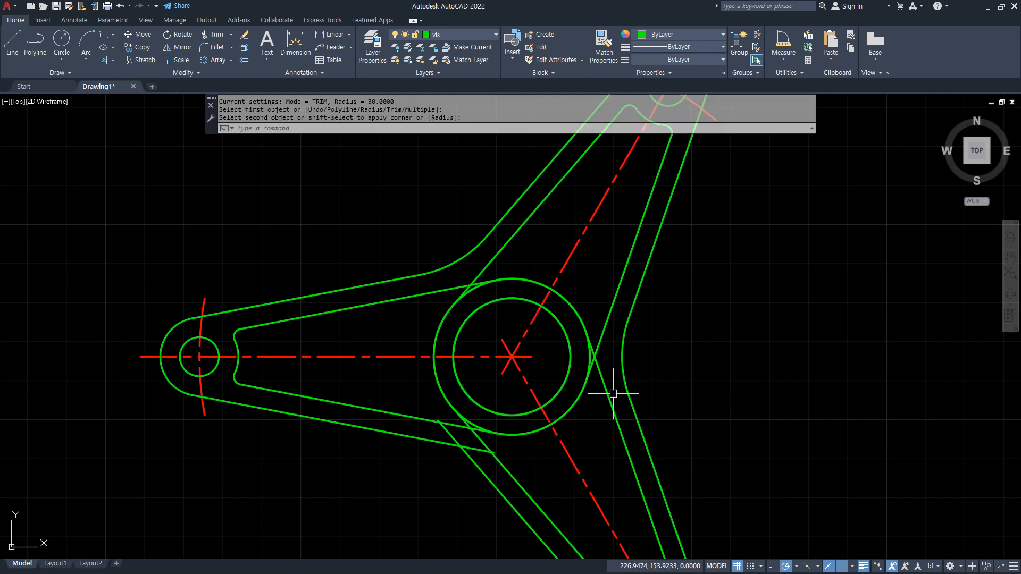
key(Return)
click(490, 482)
click(422, 437)
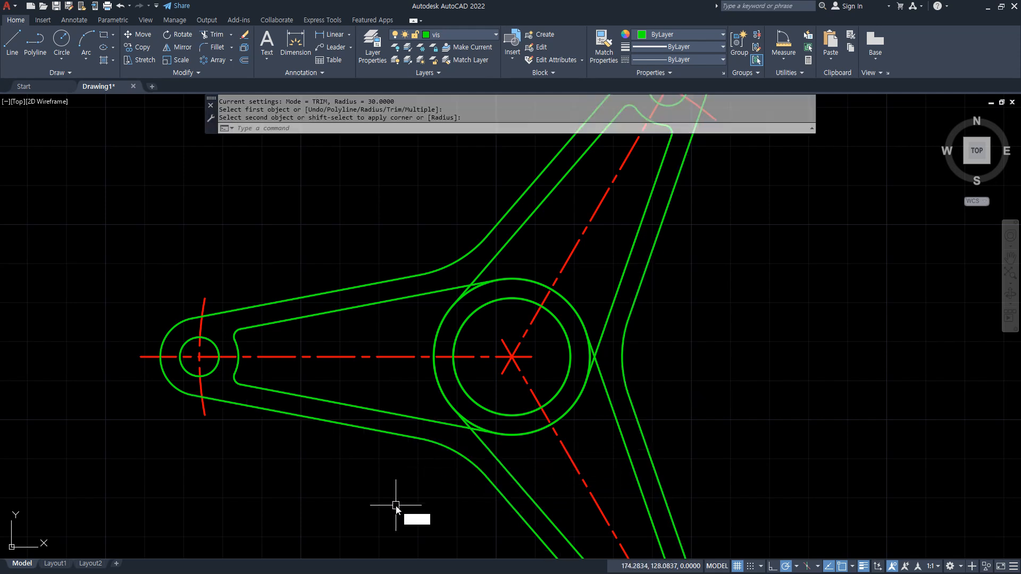
Fillet both inner lines of the left arm's pocket to the outer hub circle with a radius of 4
key(Return)
text(r)
key(Return)
text(4)
key(Return)
click(419, 415)
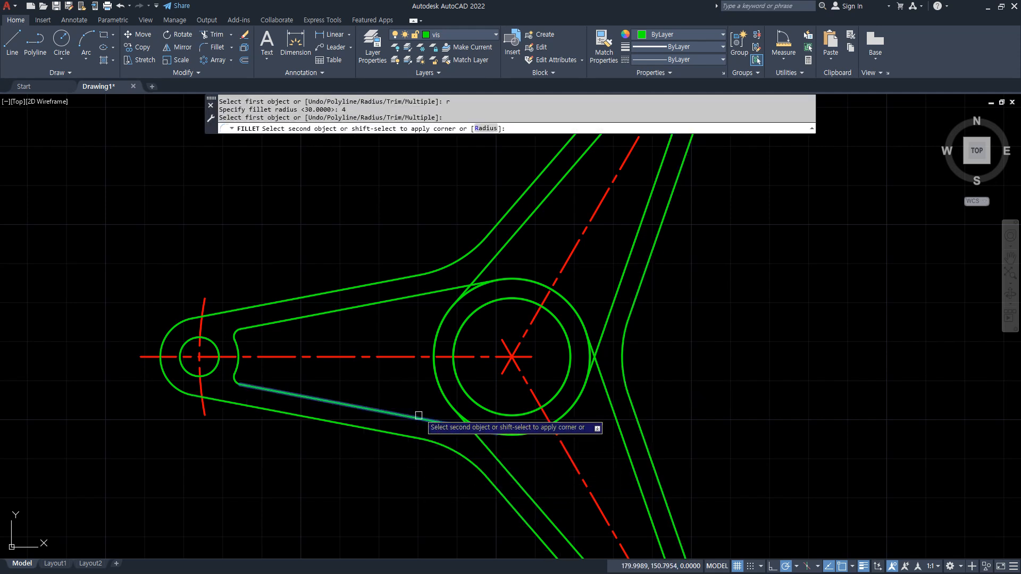
click(439, 395)
key(Return)
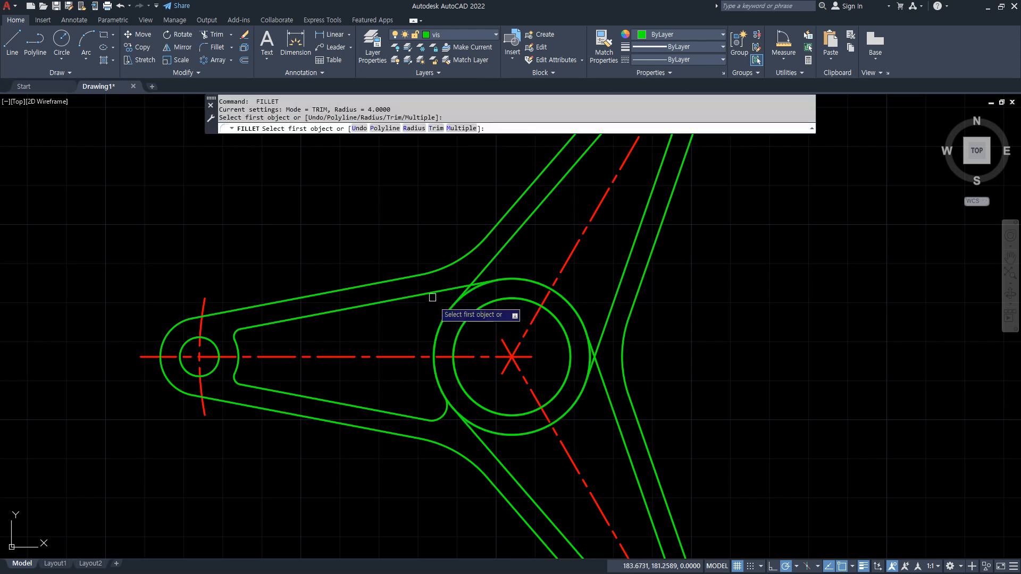
click(431, 292)
click(446, 316)
Fillet the inner pocket lines of the upper and lower arms to the outer hub circle with the same radius of 4
key(Return)
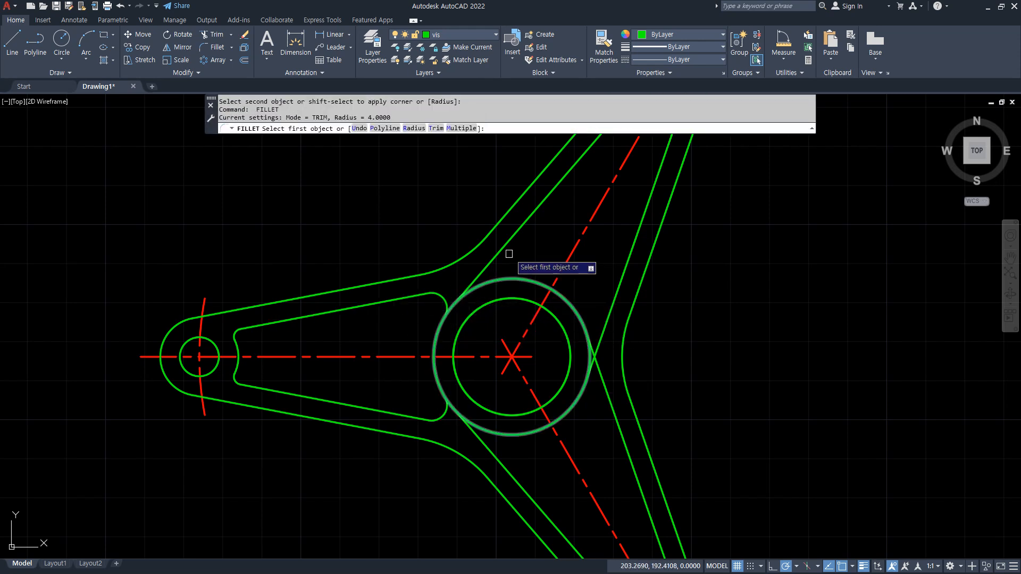
click(503, 243)
click(523, 278)
key(Return)
click(573, 310)
click(608, 311)
key(Return)
click(606, 395)
click(572, 406)
key(Return)
click(521, 433)
click(497, 458)
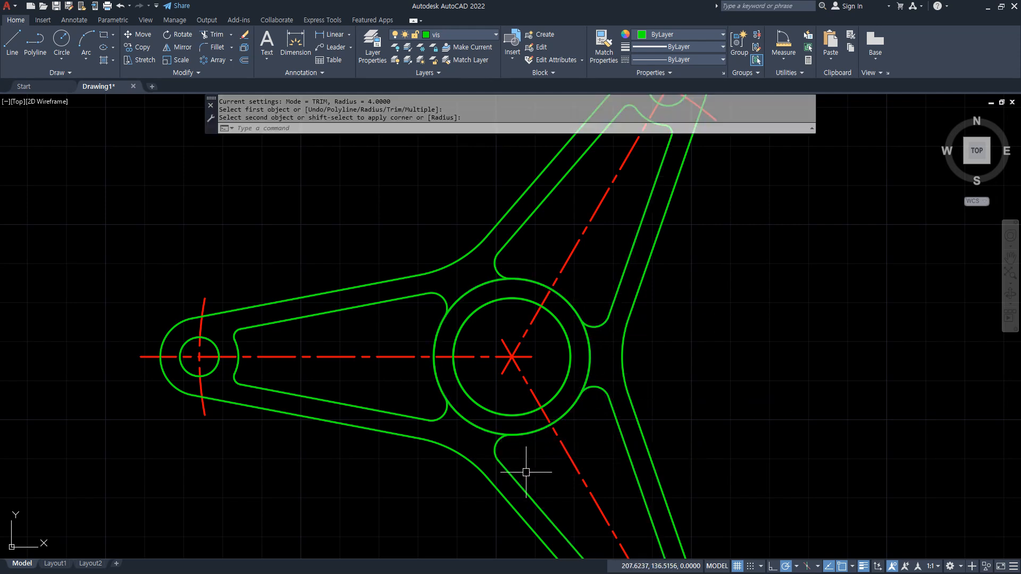
Trim the three portions of the outer hub circle lying between neighbouring arm pockets
text(tr)
key(Return)
drag(468, 439, 470, 415)
drag(465, 271, 477, 293)
drag(598, 353, 584, 355)
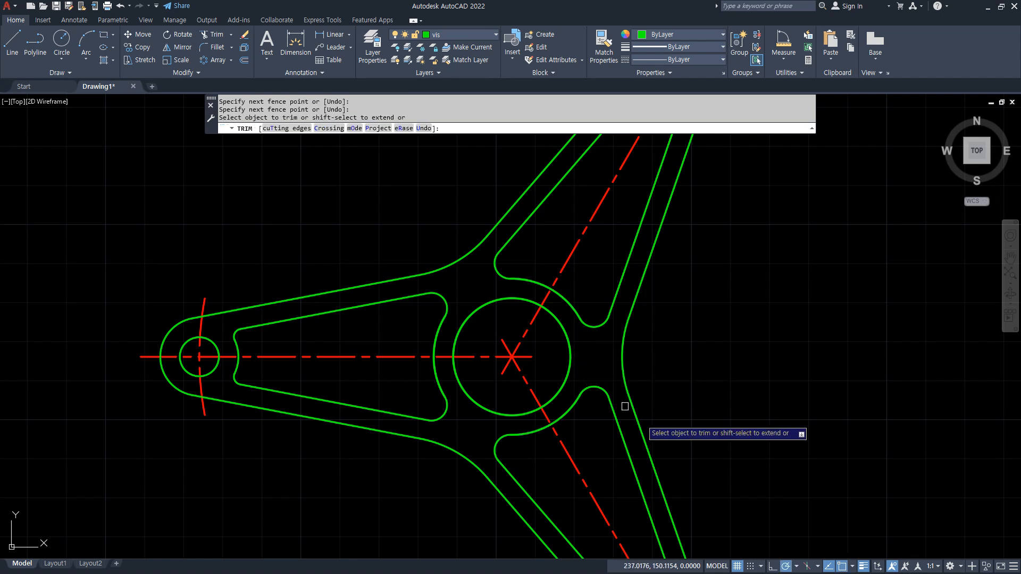
key(Return)
scroll(724, 454, down, 4)
middle_drag(717, 440, 615, 383)
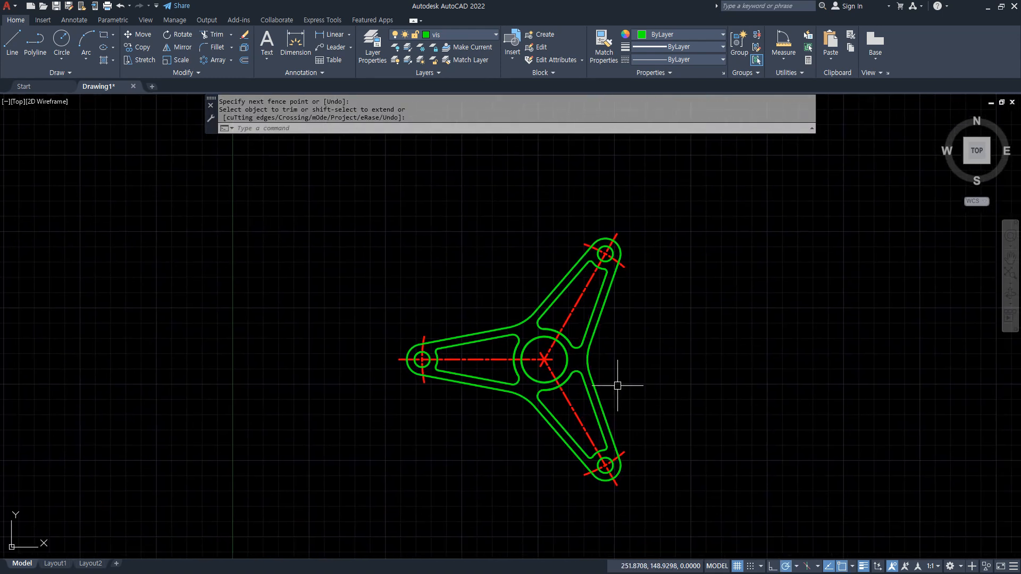
key(alt+Tab)
key(alt+Tab)
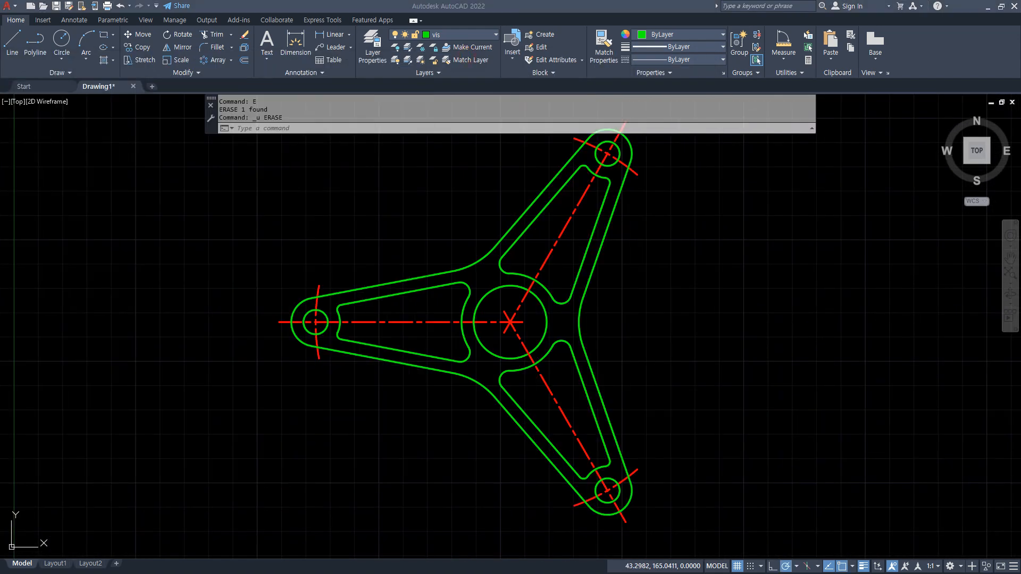
Draw horizontal and vertical construction lines crossing well to the right of the part, level with the hub centre
scroll(786, 330, down, 2)
middle_drag(785, 330, 558, 337)
text(XL)
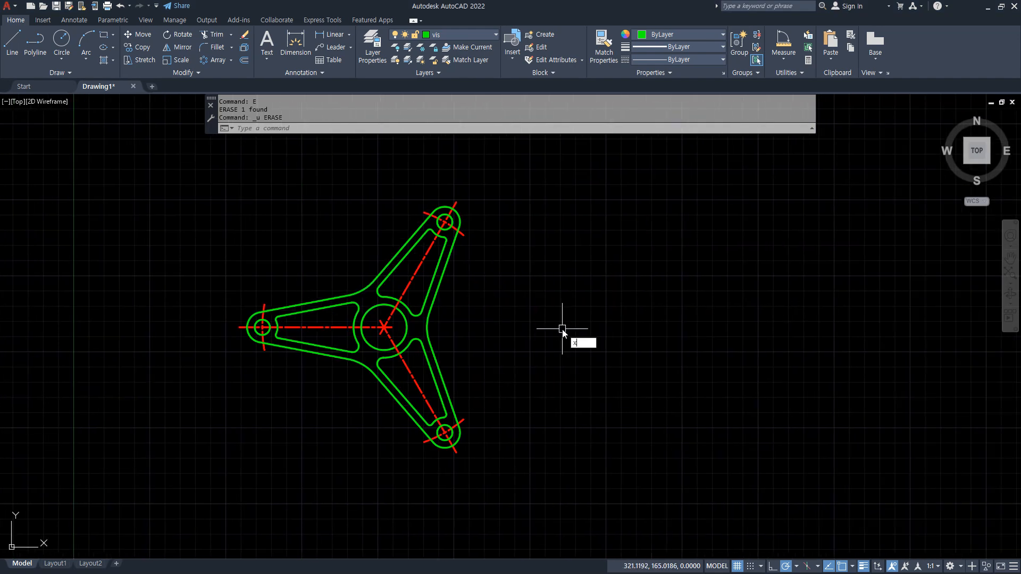
key(Return)
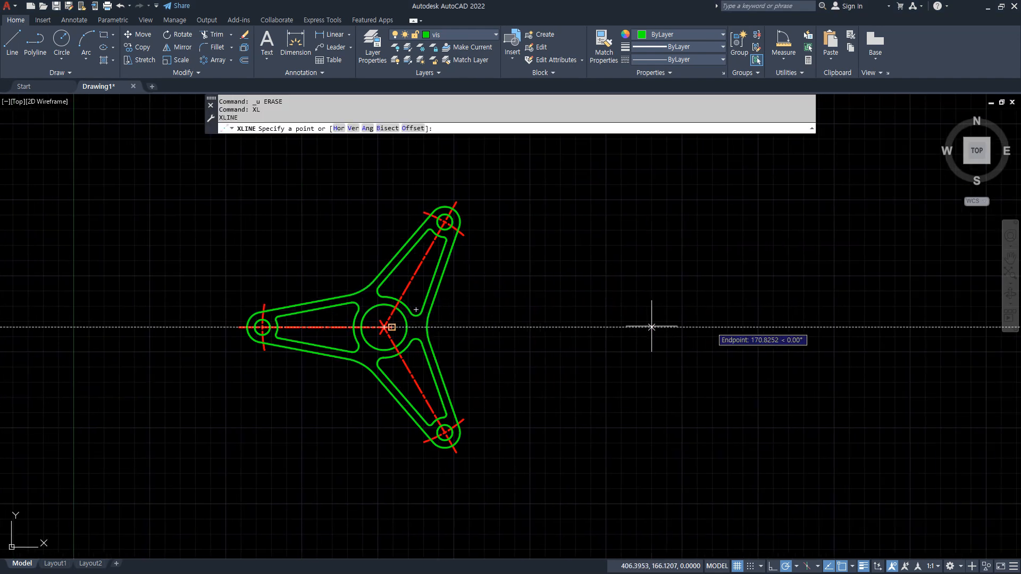
click(823, 326)
click(871, 325)
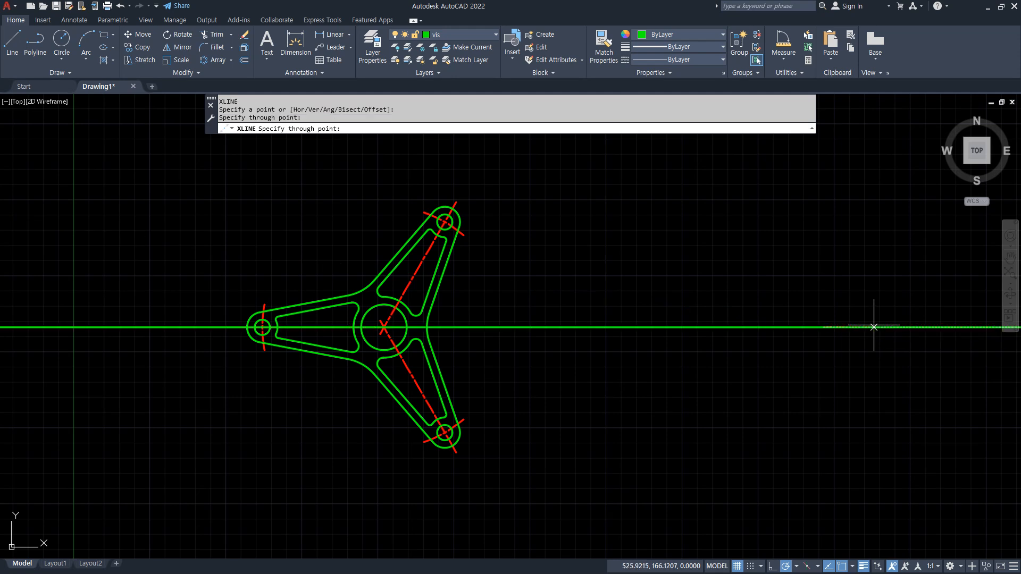
click(819, 378)
key(Return)
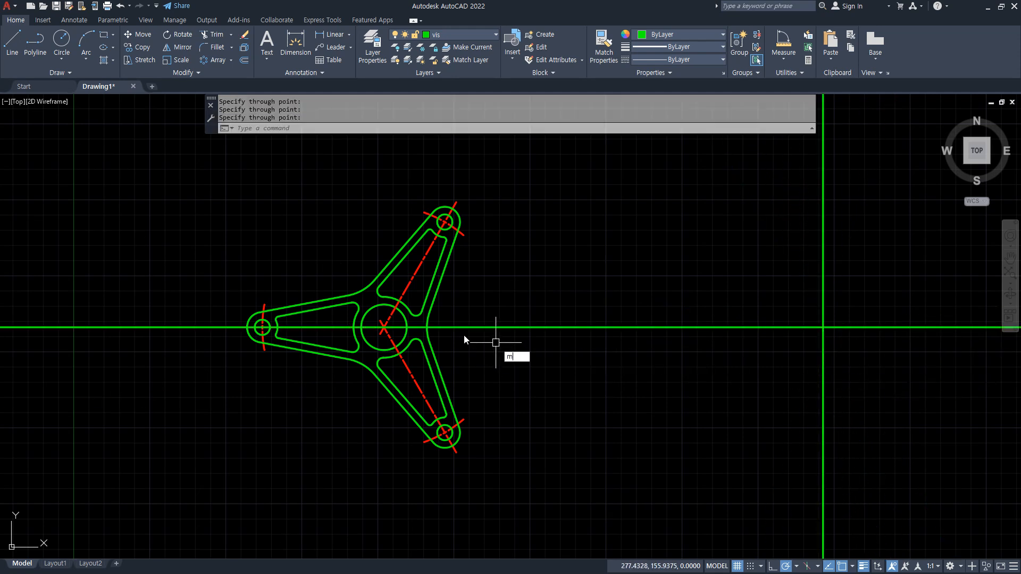
Match the properties of an arm's red centre line onto the horizontal and vertical construction lines
text(ma)
key(Return)
click(416, 274)
click(804, 343)
click(858, 350)
click(859, 351)
click(794, 311)
key(Return)
Draw a circle of radius 9 centred on the intersection of the two new centre lines
scroll(808, 343, up, 6)
middle_drag(858, 342, 461, 348)
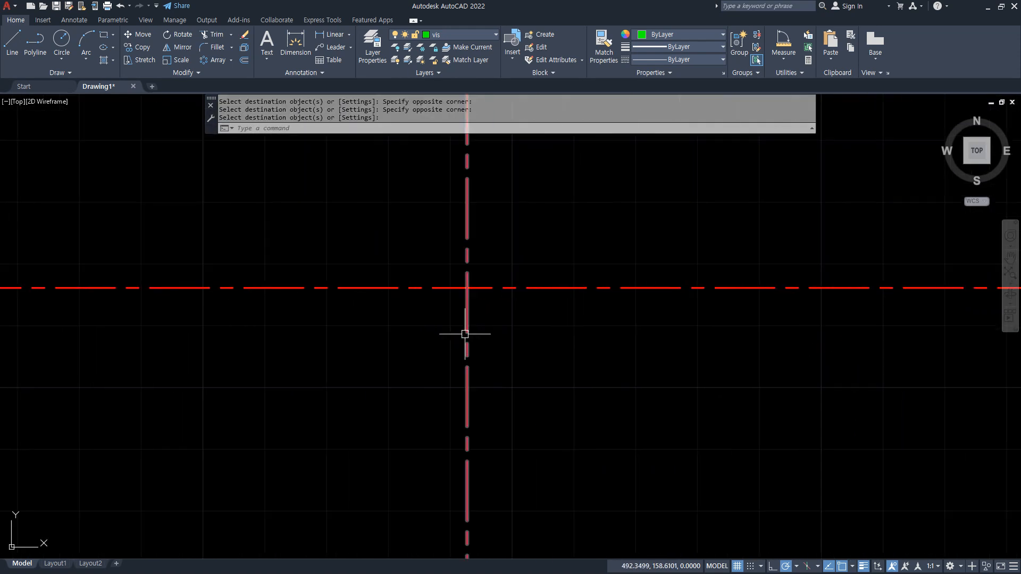
text(c)
key(Return)
click(467, 288)
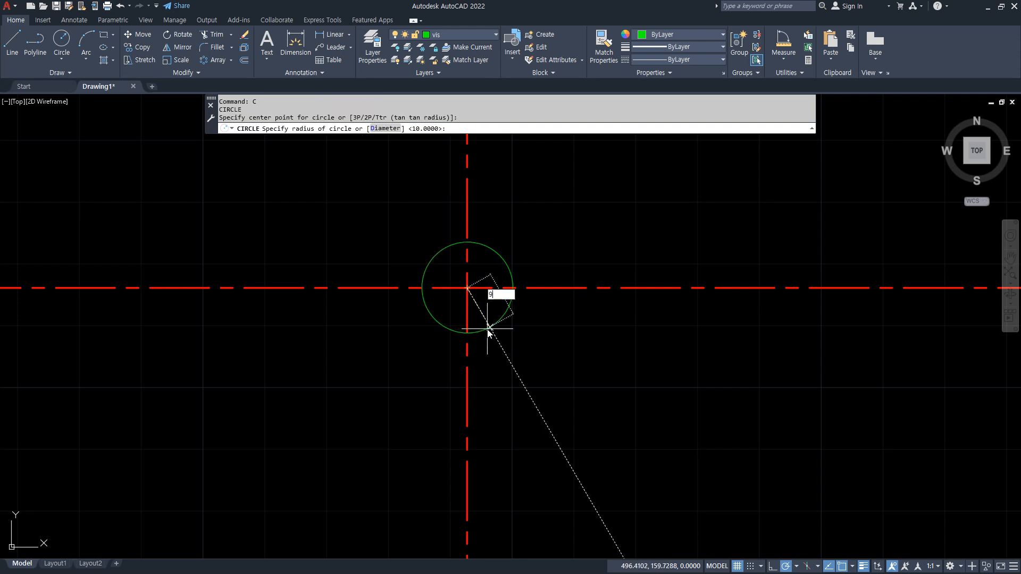
key(Return)
Draw a vertical construction line through the left quadrant of the radius 9 circle
text(xl)
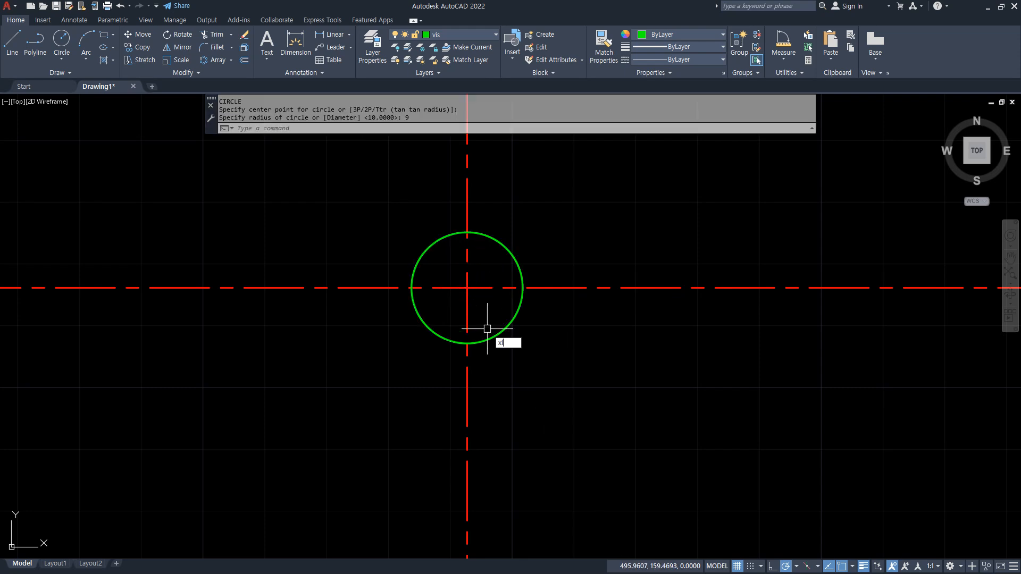
key(Return)
text(v)
key(Return)
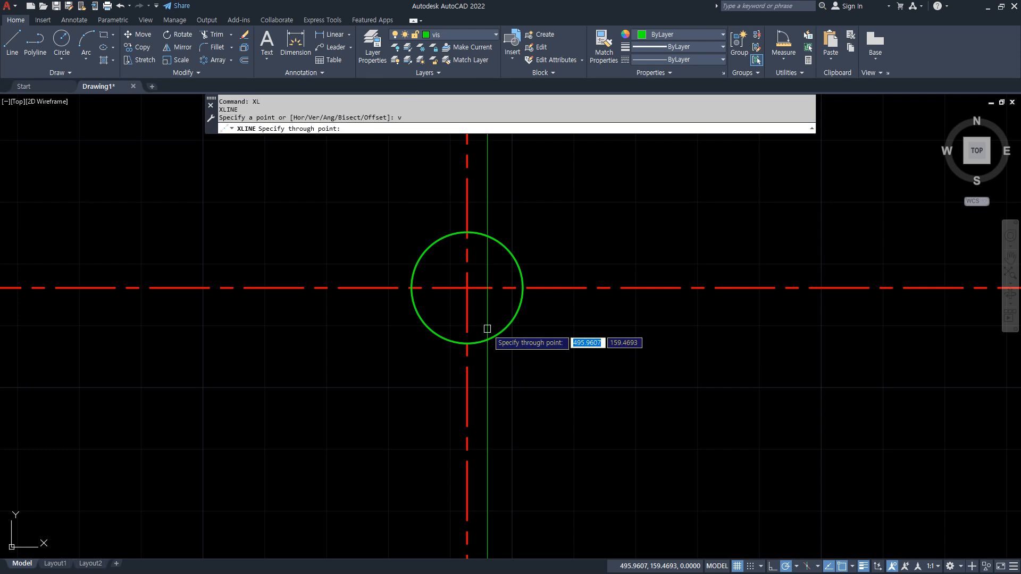
click(411, 287)
key(Return)
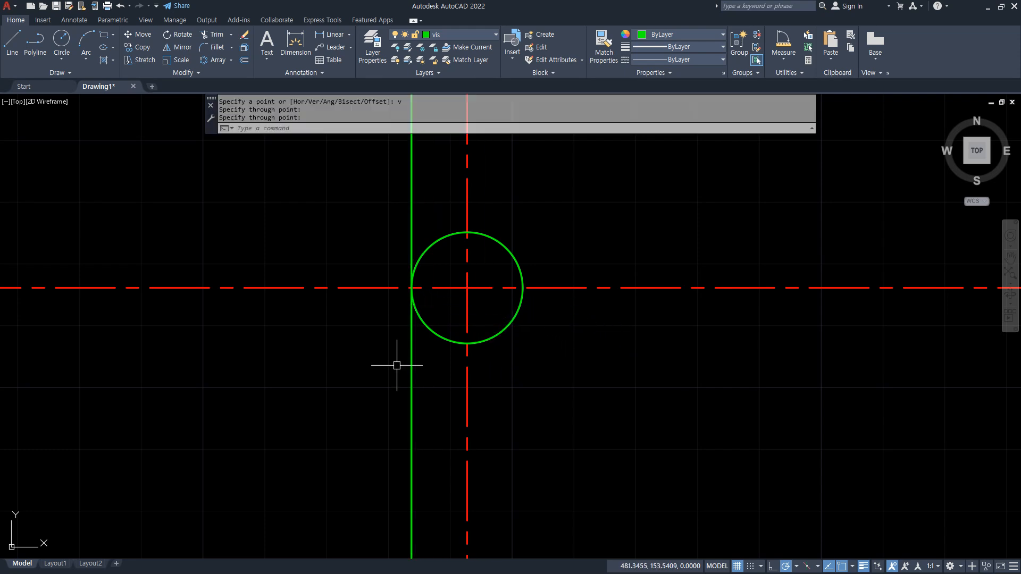
Offset the vertical construction line at the circle's left edge by 22 to the right
text(o)
key(Return)
text(22)
key(Return)
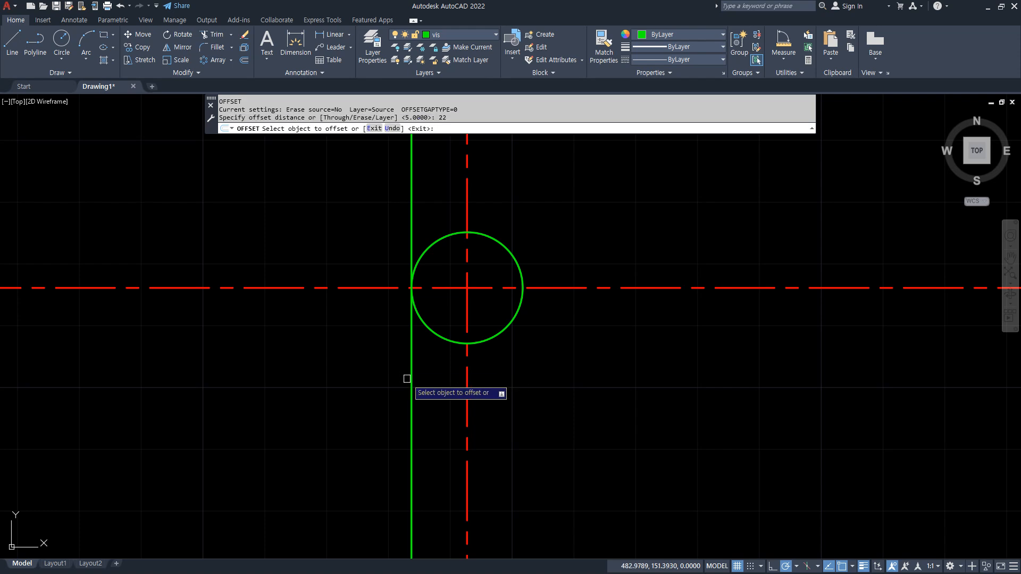
click(411, 380)
click(605, 383)
key(Return)
Offset the horizontal centre line by 2.5 both upward and downward
text(o)
key(Return)
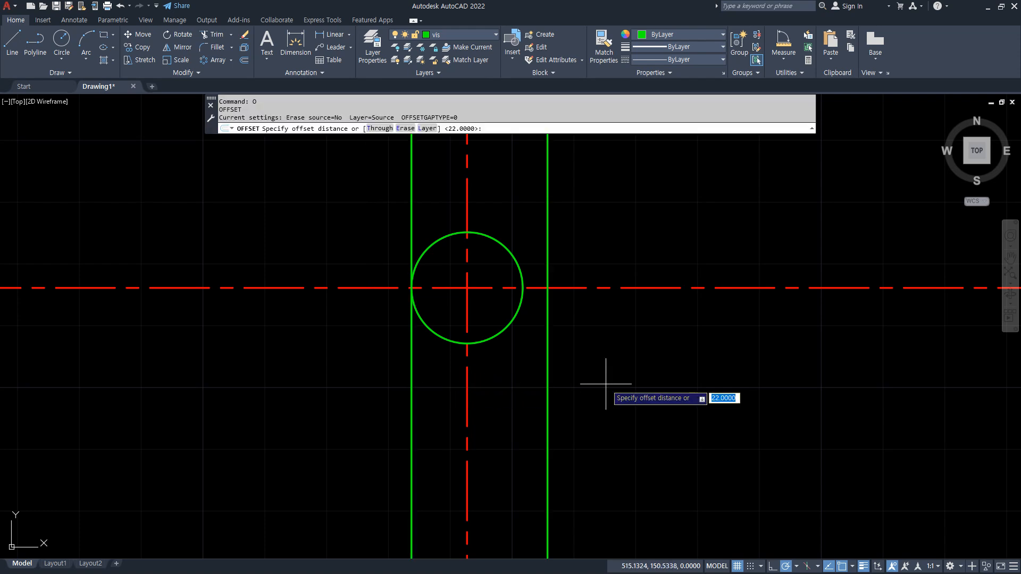
text(2.5)
key(Return)
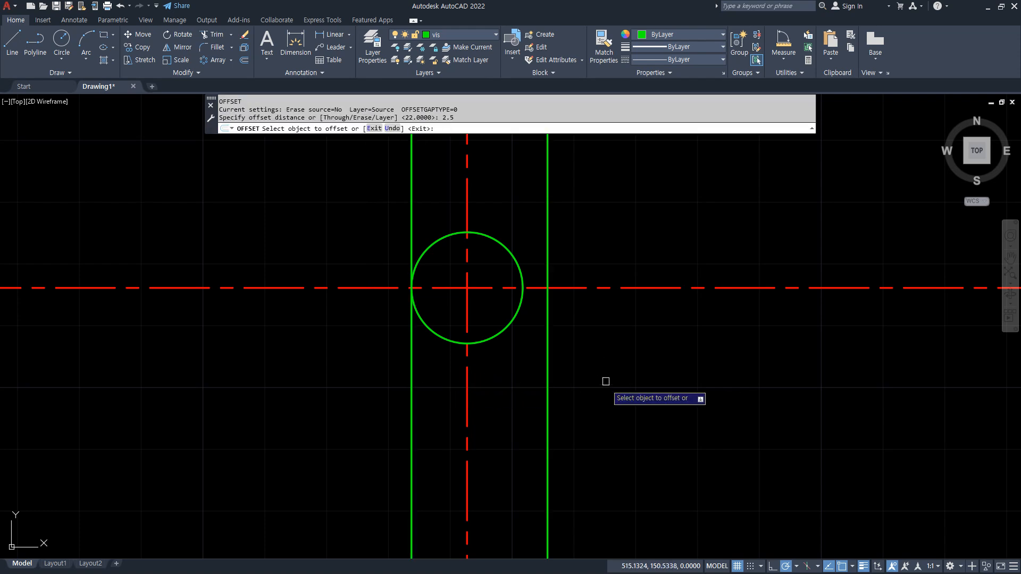
click(571, 287)
click(570, 276)
click(570, 288)
click(578, 320)
key(Return)
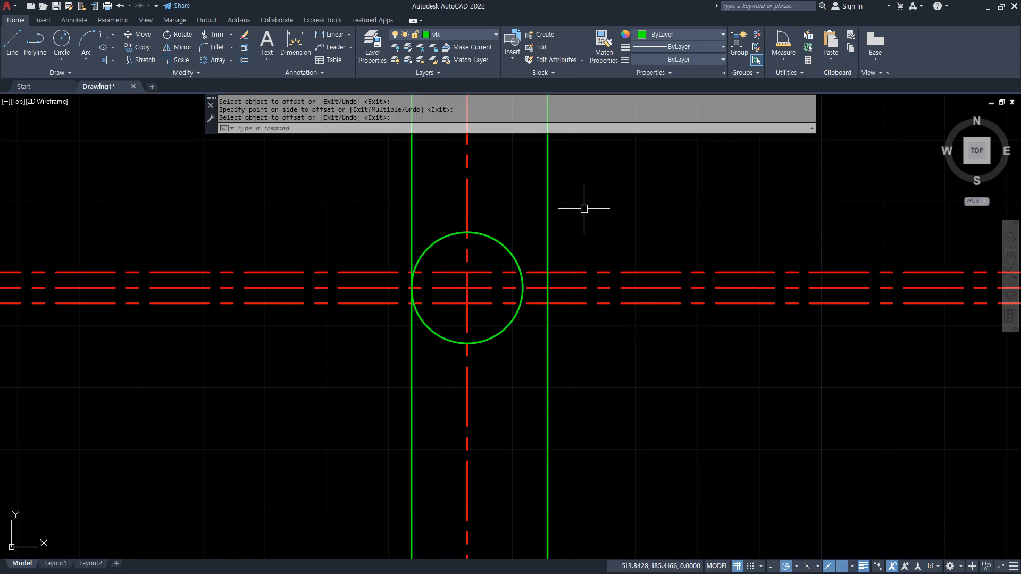
Match the right green vertical line's properties onto the two lines offset from the horizontal centre line
click(601, 43)
click(549, 248)
click(559, 273)
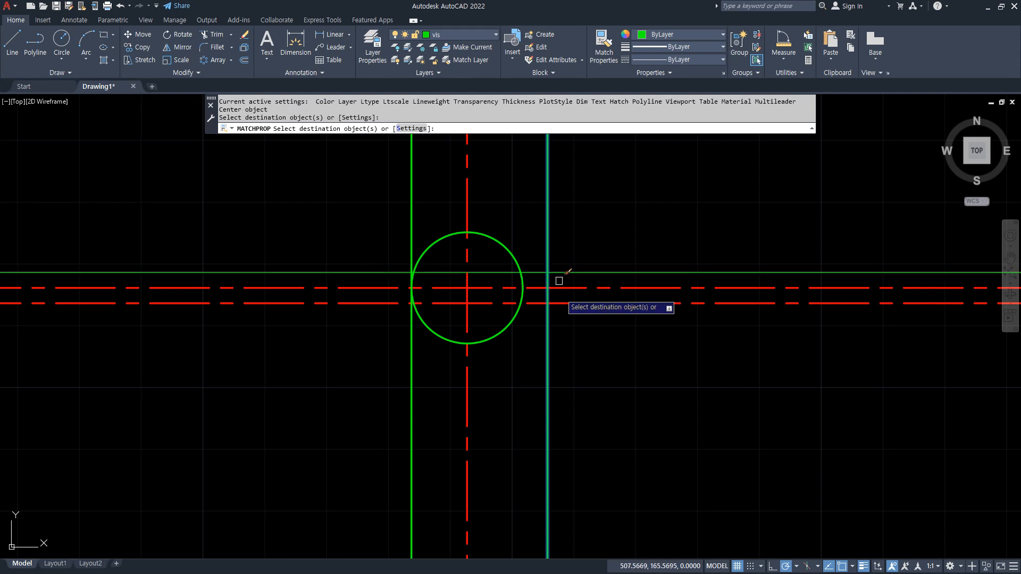
click(560, 302)
key(Return)
Fillet the upper offset line with the right vertical line using radius 0, keeping the parts to the left and below
text(f)
key(Return)
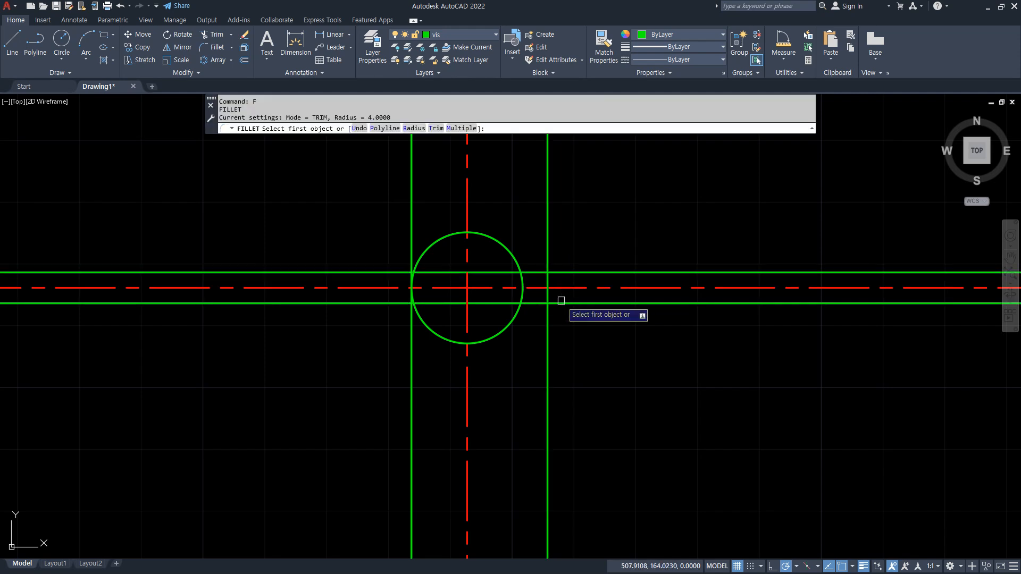
click(413, 128)
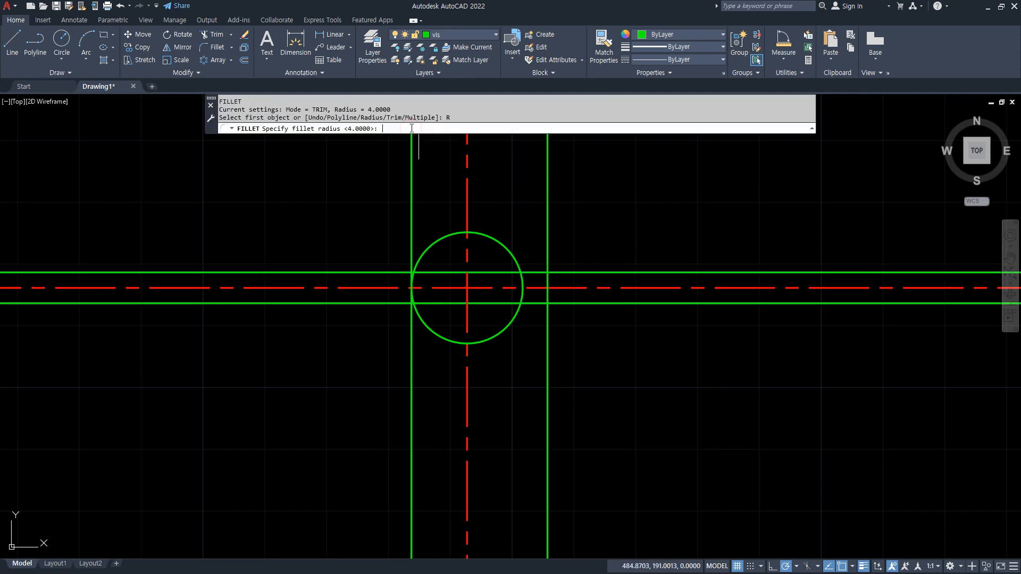
key(Return)
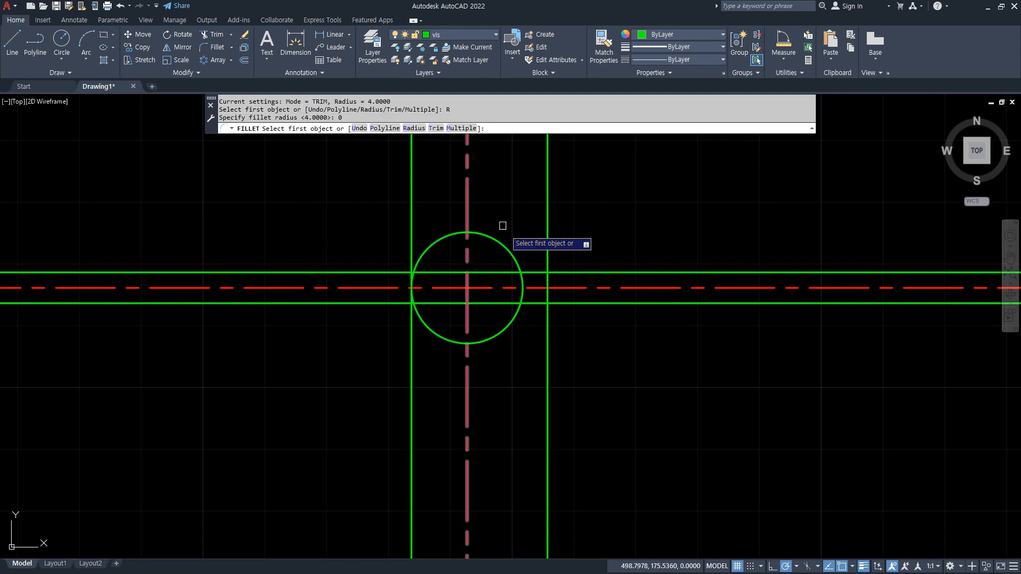
click(537, 272)
click(550, 279)
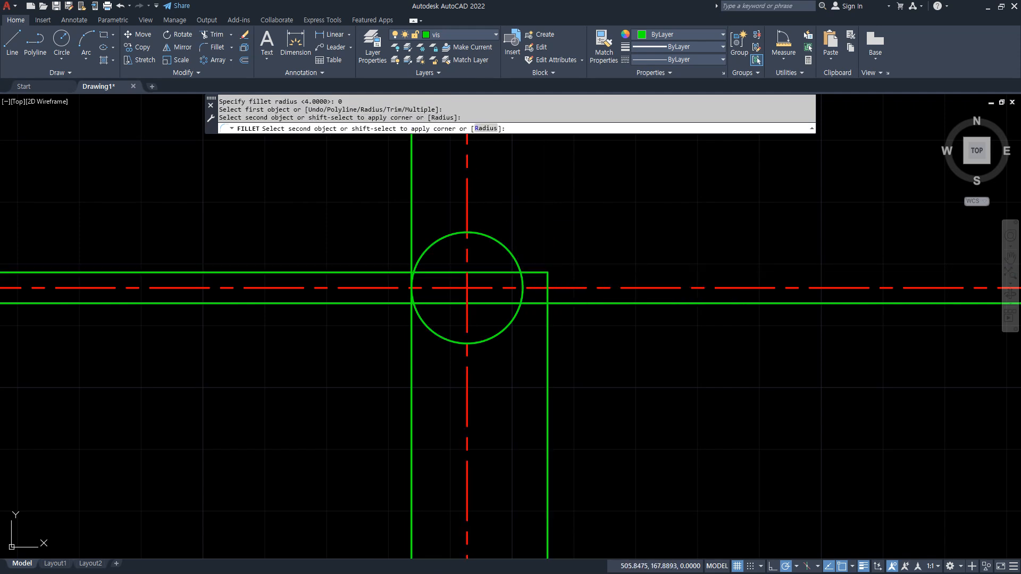
key(Return)
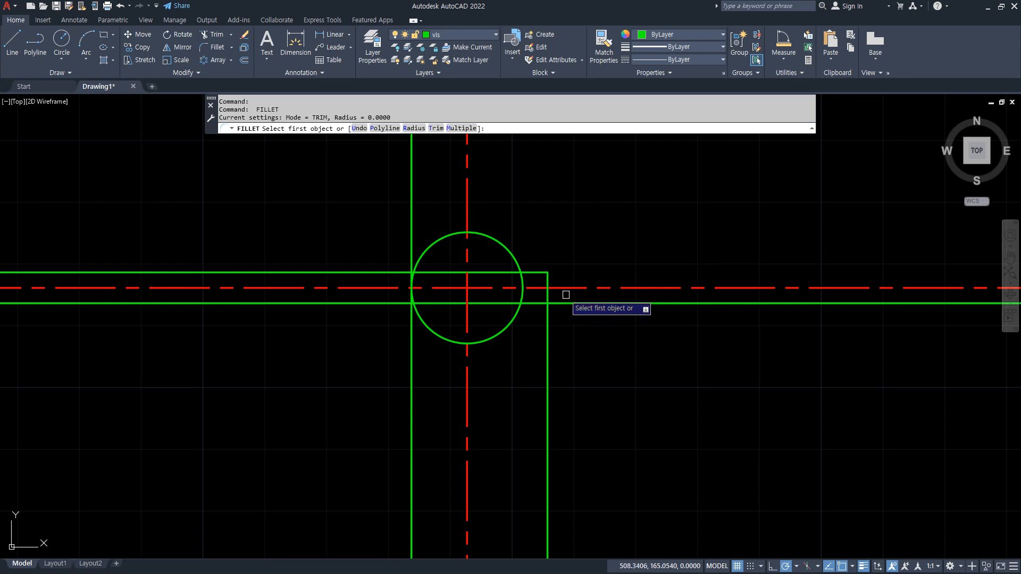
Fillet the lower offset line with the right vertical line using radius 0 to square off the keyway end
click(546, 296)
click(532, 303)
click(523, 297)
key(space)
click(525, 273)
click(524, 277)
Trim the circle's arc and the excess line portions at the keyway, and erase the leftover vertical line at the circle's left edge
text(tr)
key(space)
click(522, 280)
key(space)
click(419, 372)
click(395, 387)
text(e)
key(space)
Draw two circles of radius 19 and 65 concentric with the keyway circle
text(c)
key(space)
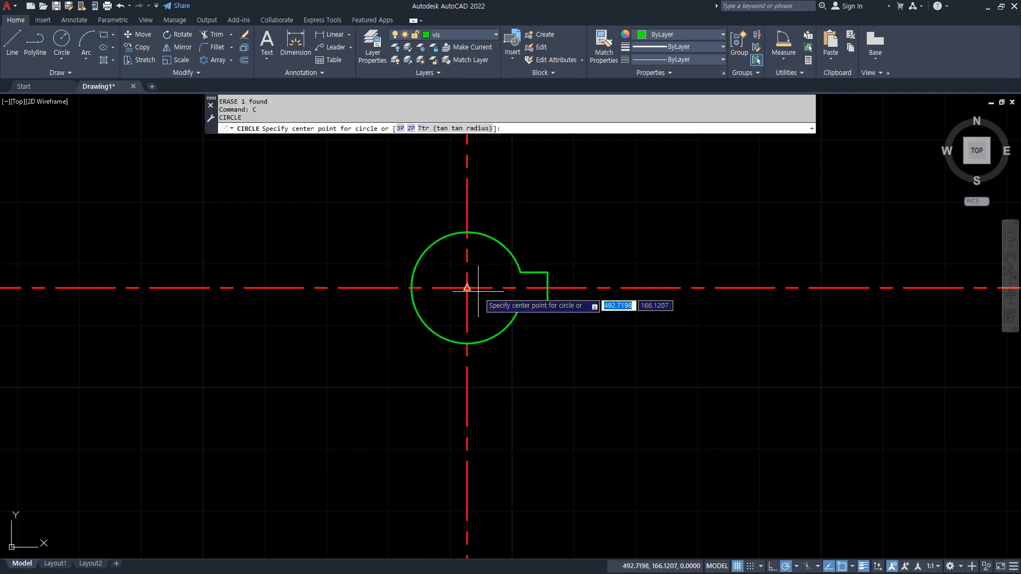
click(467, 288)
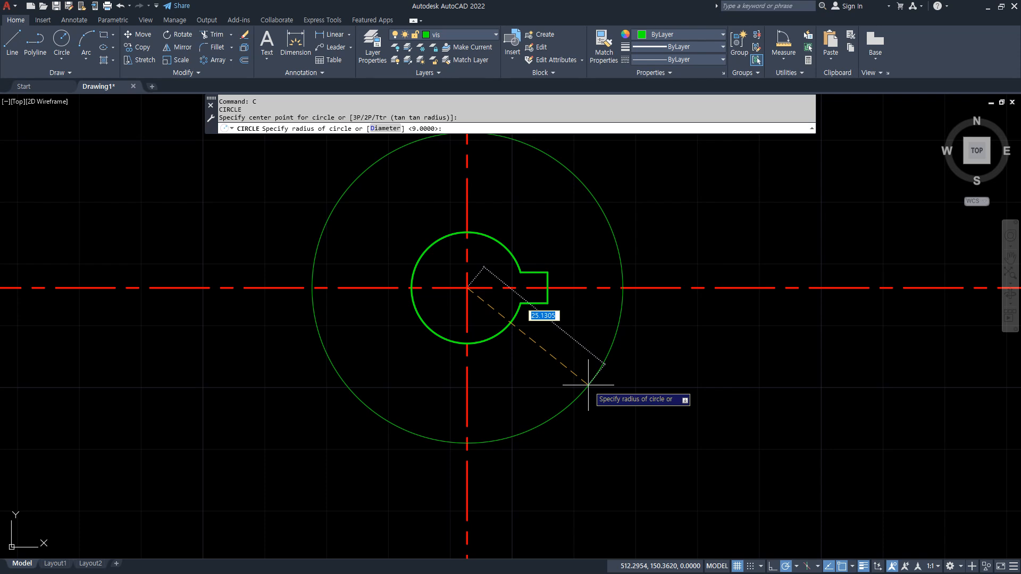
key(space)
key(space)
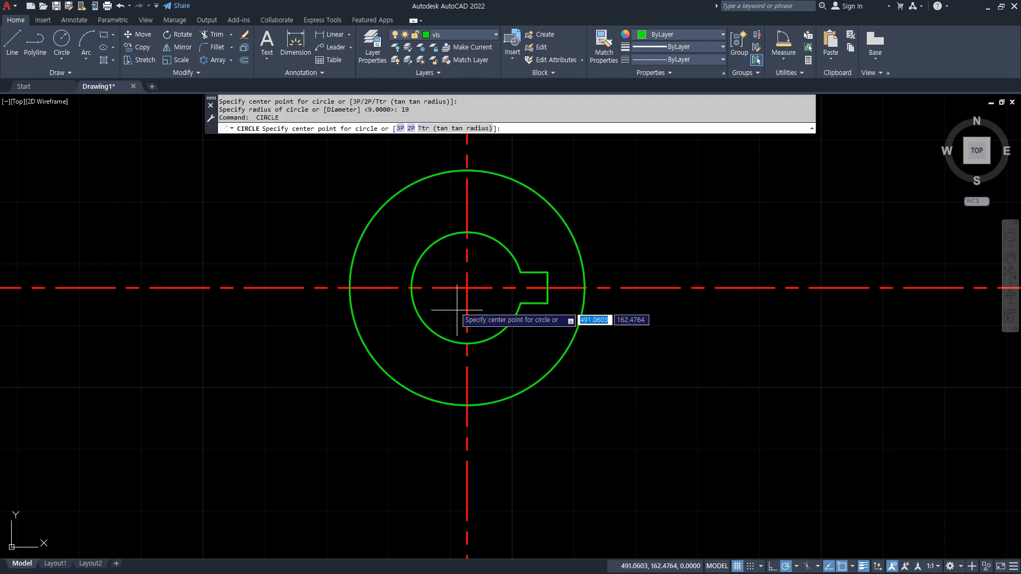
click(467, 288)
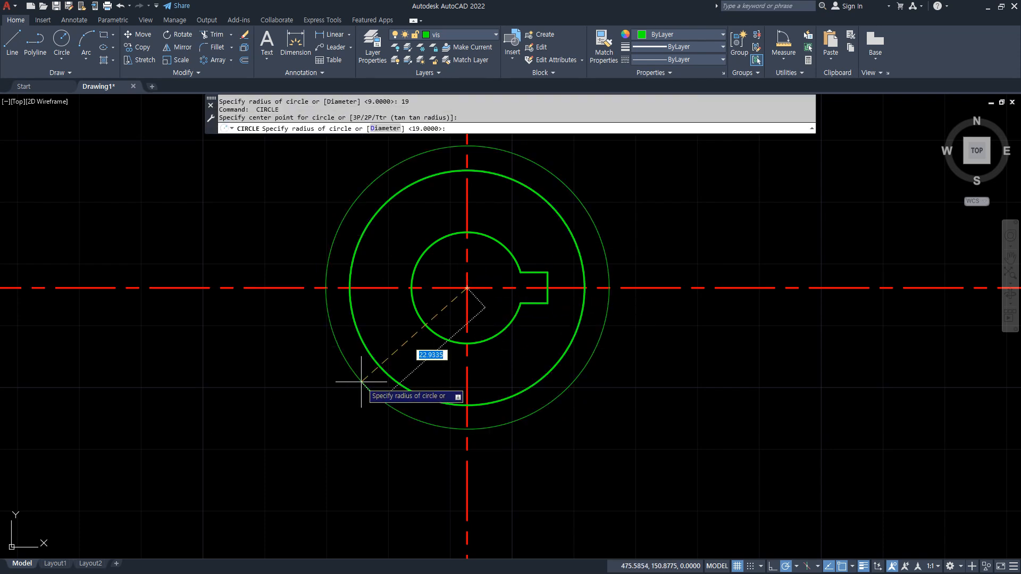
text(65)
key(Return)
Offset the radius 65 circle outward by 11
text(o)
key(Return)
text(11)
key(Return)
click(83, 422)
click(55, 441)
scroll(70, 424, down, 3)
middle_drag(70, 424, 172, 370)
scroll(173, 371, down, 2)
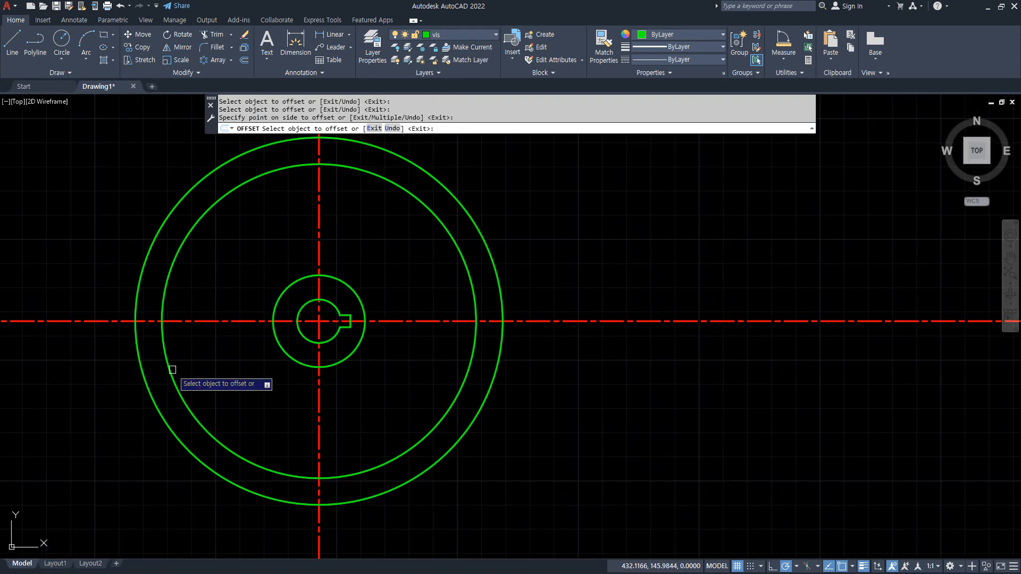
text(o)
key(Return)
click(76, 321)
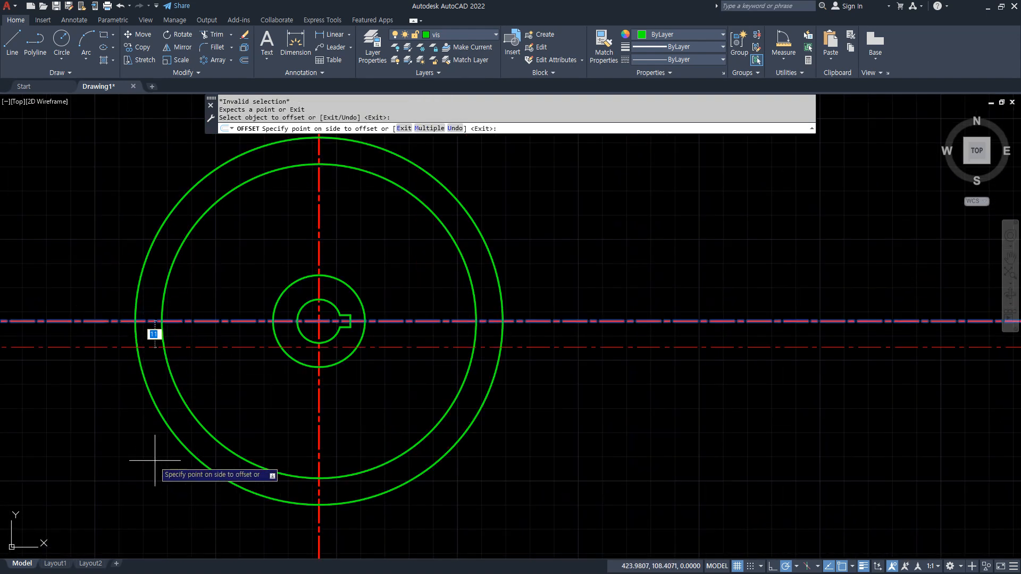
key(Escape)
key(Escape)
Trim the horizontal and vertical centre lines back to the outermost circle on all four sides
text(tr)
key(Return)
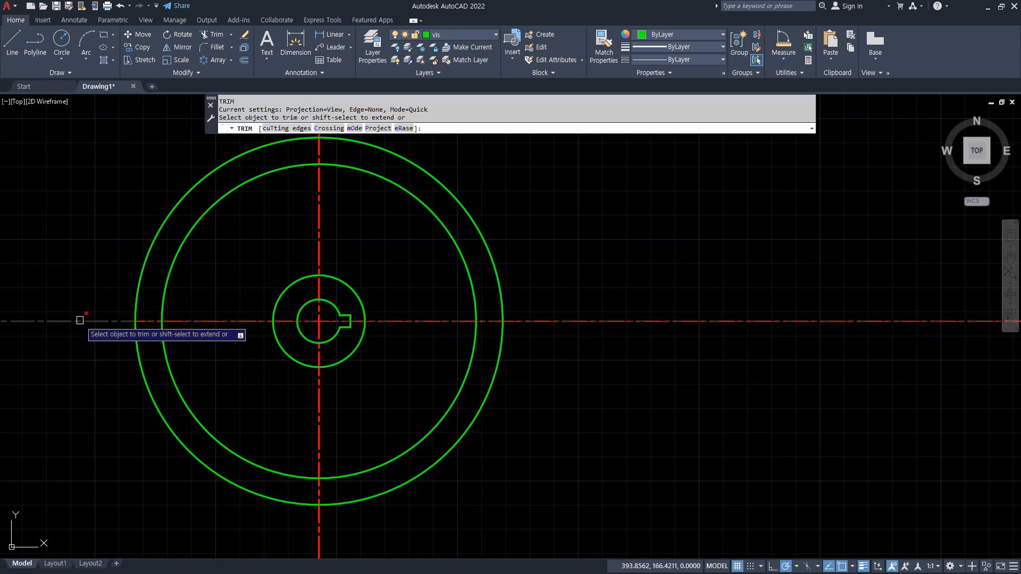
click(79, 321)
click(322, 531)
click(537, 321)
scroll(537, 321, down, 3)
middle_drag(546, 333, 562, 350)
click(467, 244)
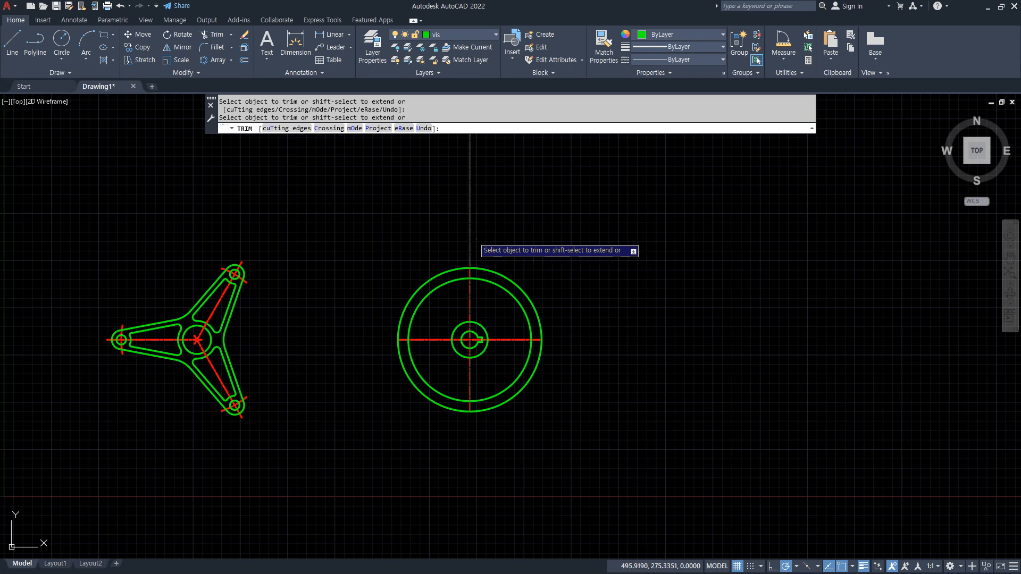
key(Return)
Lengthen both ends of the horizontal and vertical centre lines by a delta of 5
scroll(480, 314, up, 4)
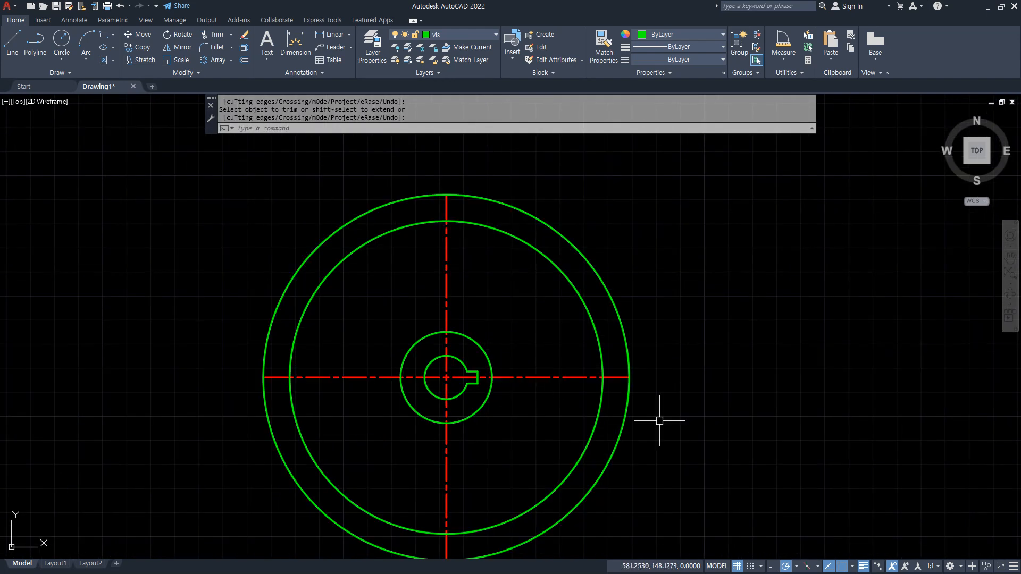
middle_drag(659, 420, 662, 395)
key(Escape)
text(len)
key(Return)
text(d)
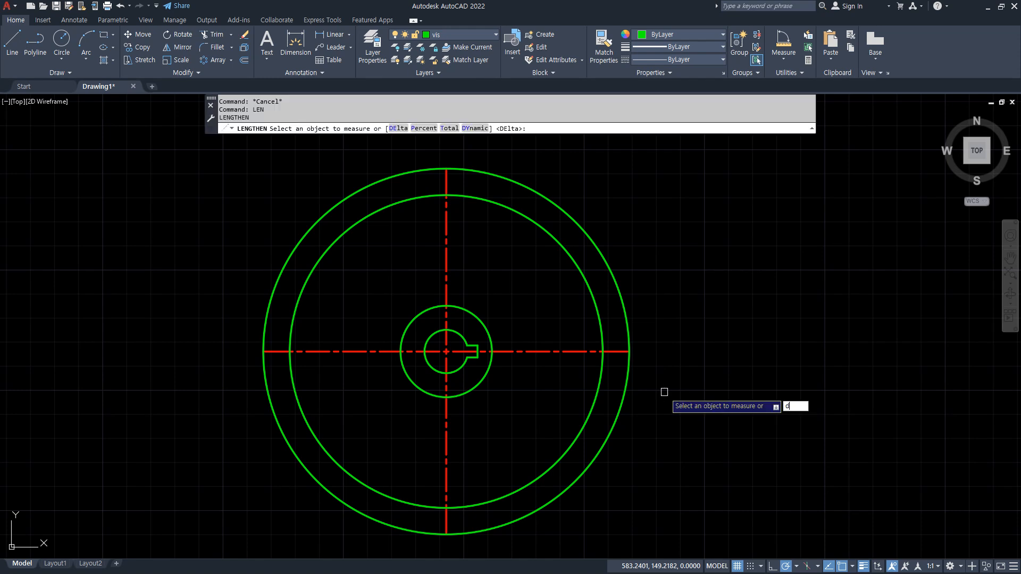
text(e)
key(Return)
text(5)
key(Return)
click(584, 352)
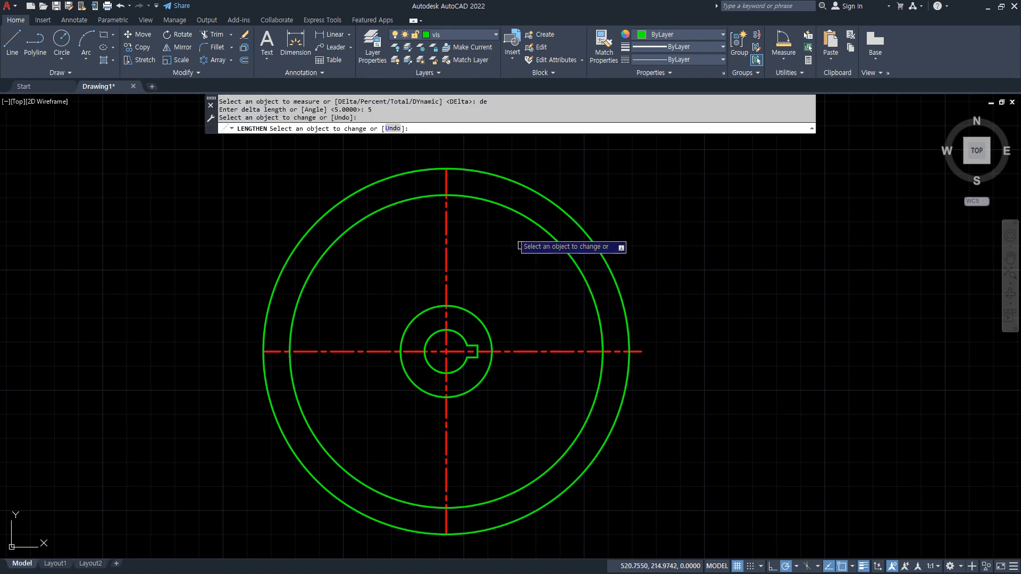
click(442, 221)
click(444, 222)
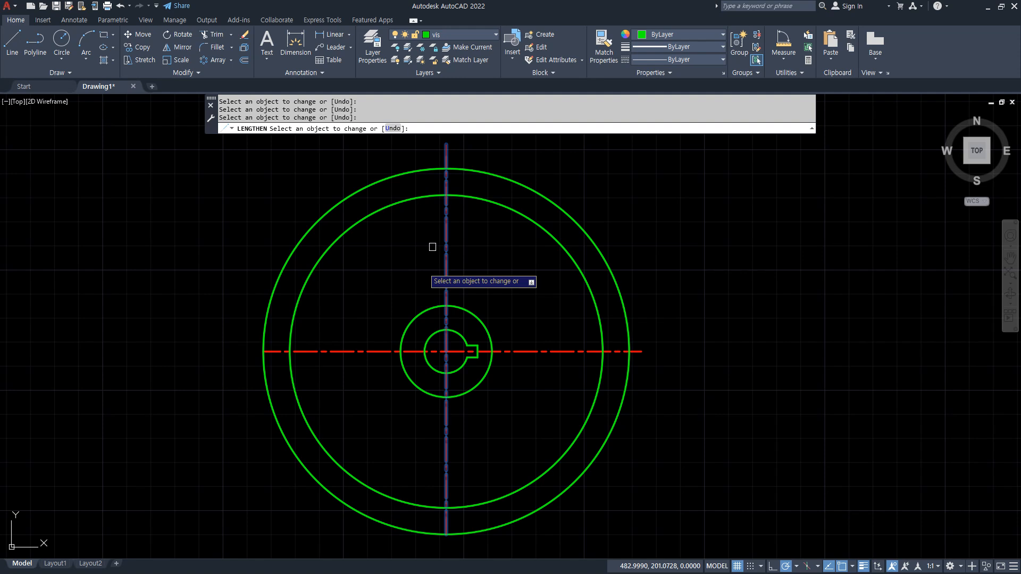
click(314, 352)
click(446, 485)
key(Return)
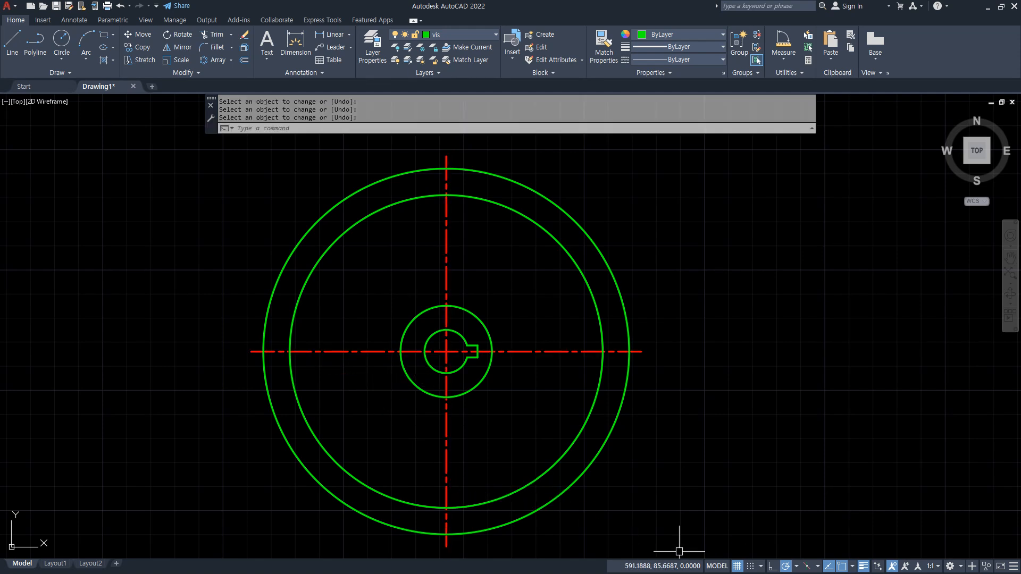
Examine the reference wheel drawing for how the R10 spoke arc sits relative to the R19 hub circle and horizontal centre line
middle_drag(680, 450, 693, 448)
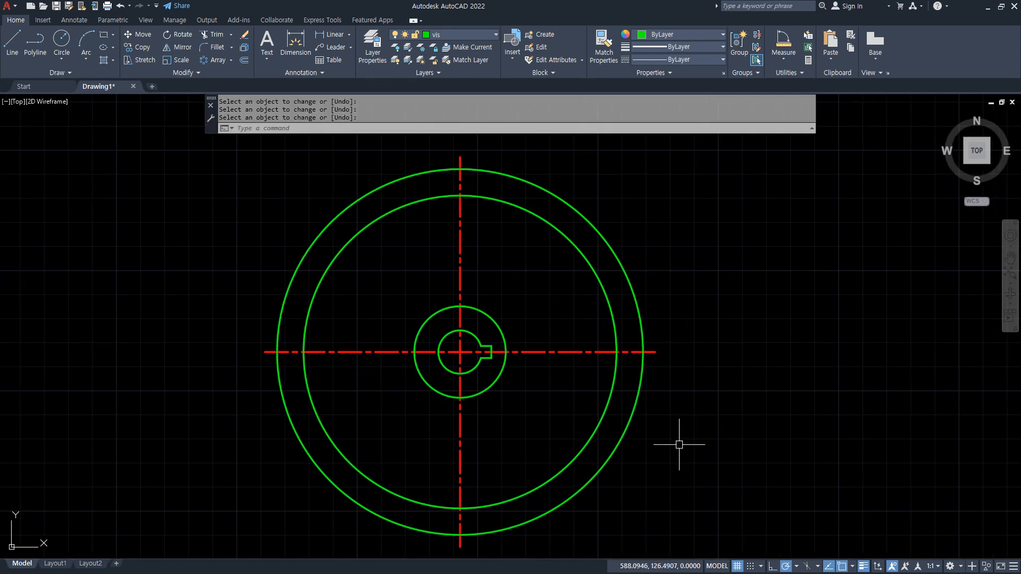
scroll(527, 359, up, 2)
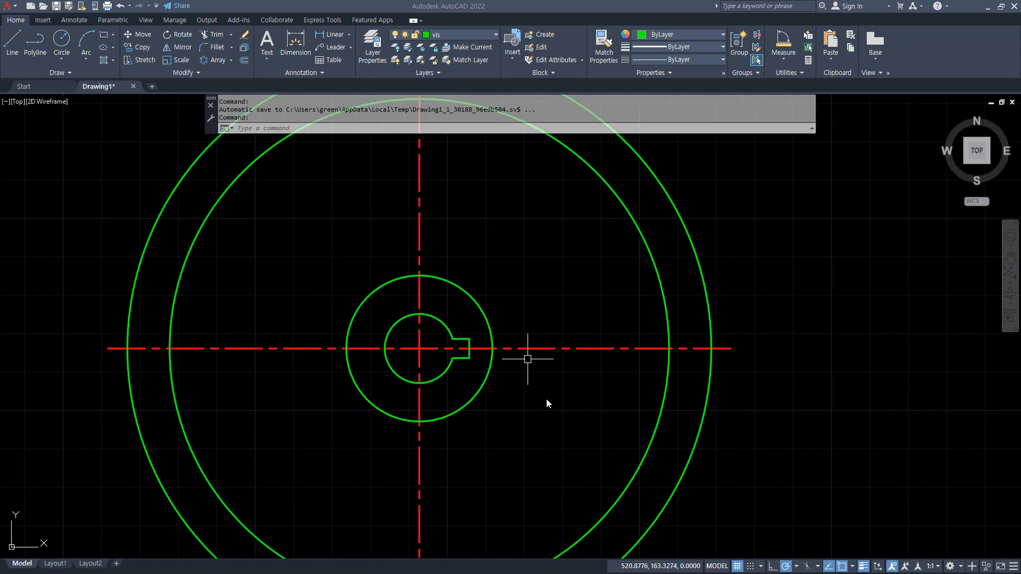
key(alt+Tab)
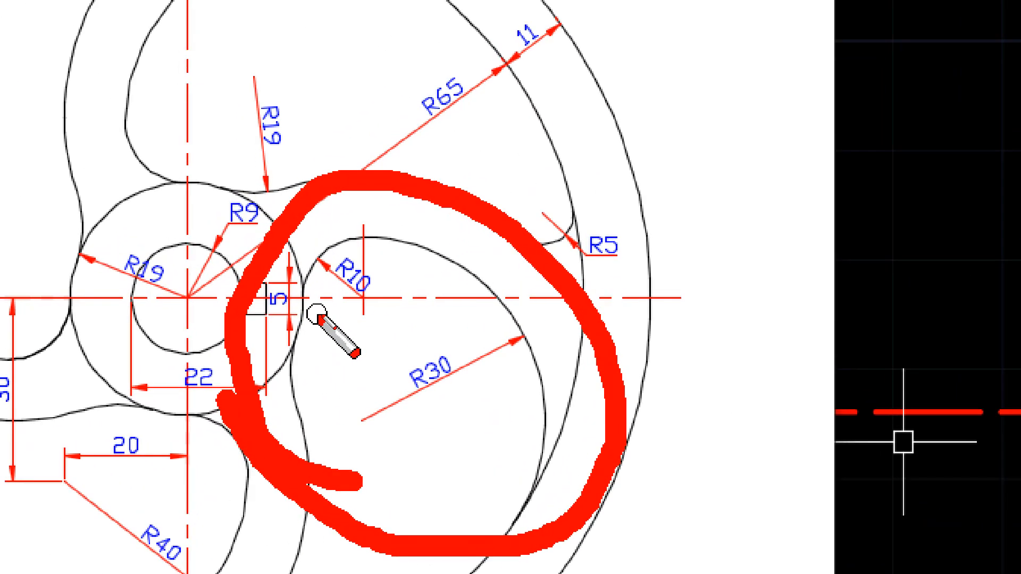
key(e)
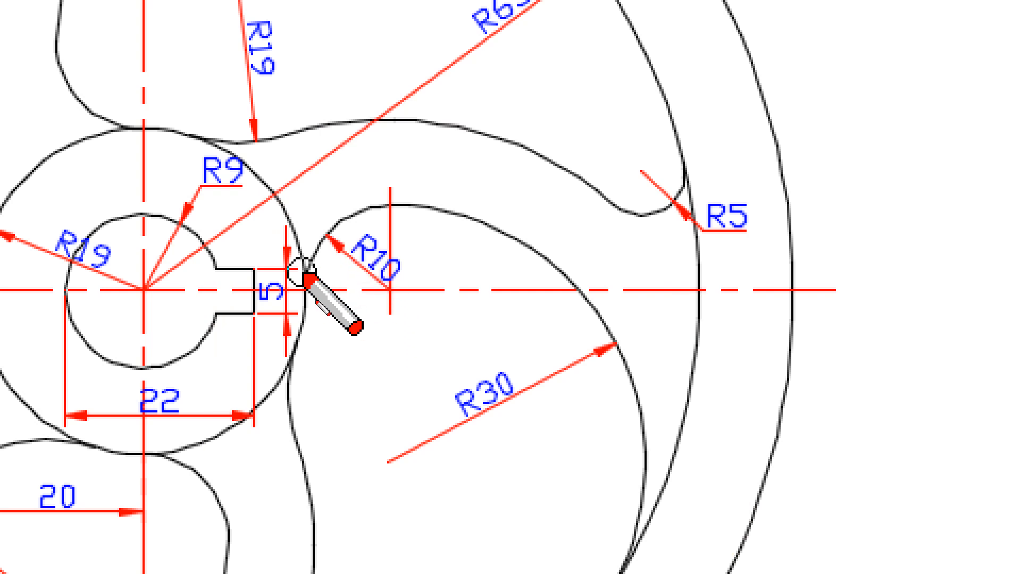
drag(386, 181, 391, 345)
key(e)
drag(305, 266, 306, 307)
drag(384, 267, 381, 291)
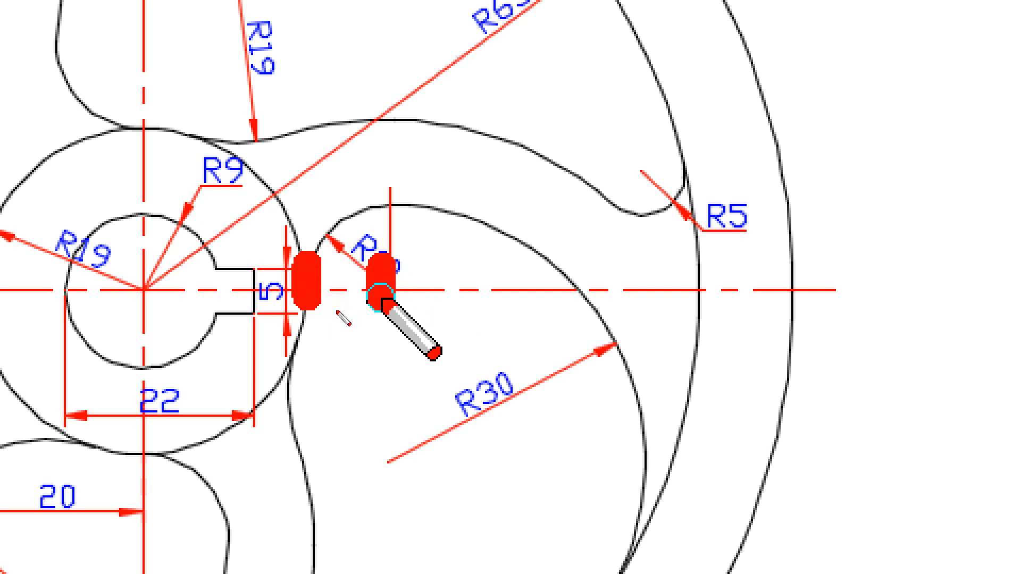
key(e)
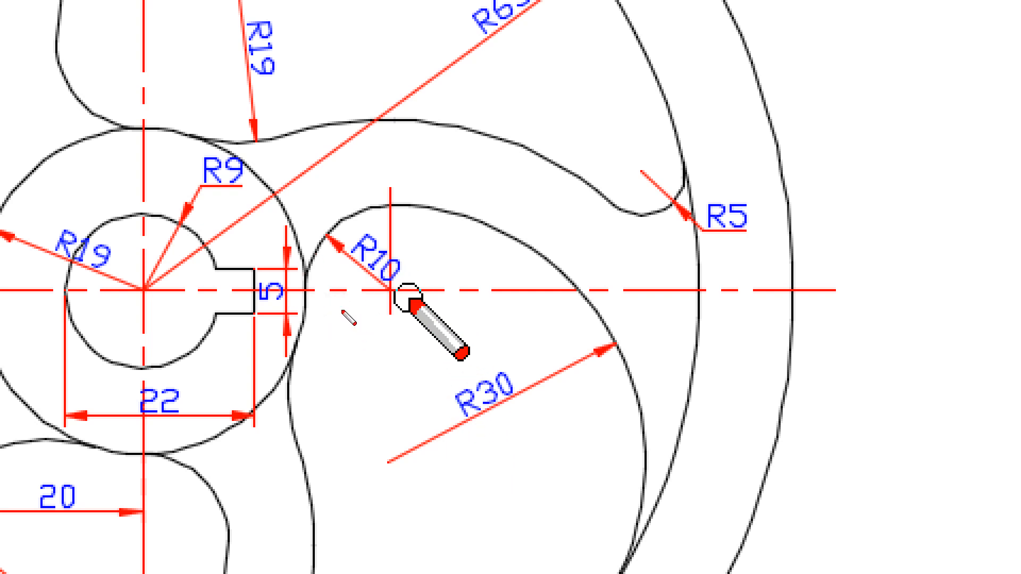
drag(152, 290, 655, 290)
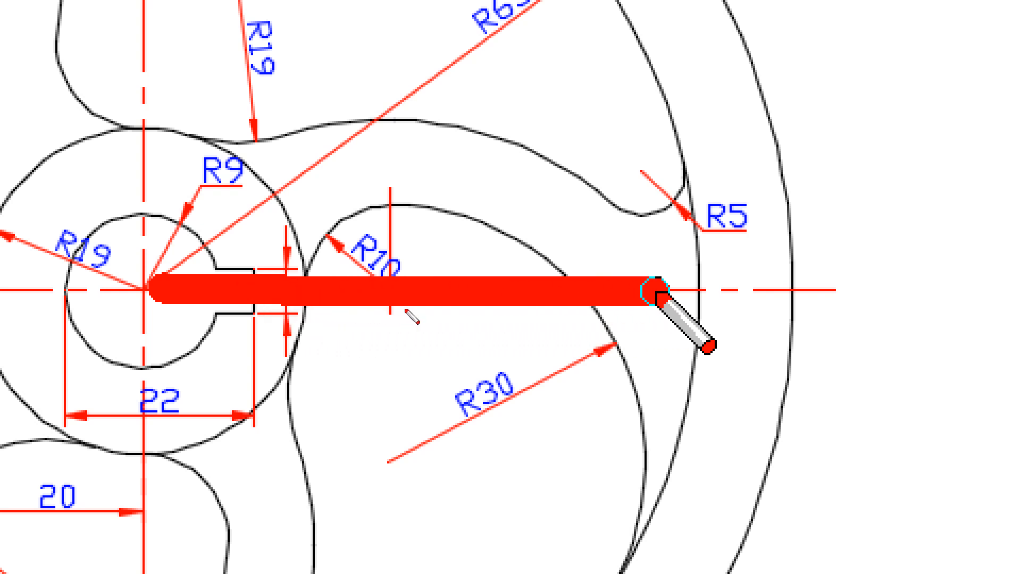
key(e)
mouse_move(279, 217)
mouse_down()
mouse_move(306, 264)
mouse_move(313, 365)
mouse_up()
drag(389, 240, 400, 325)
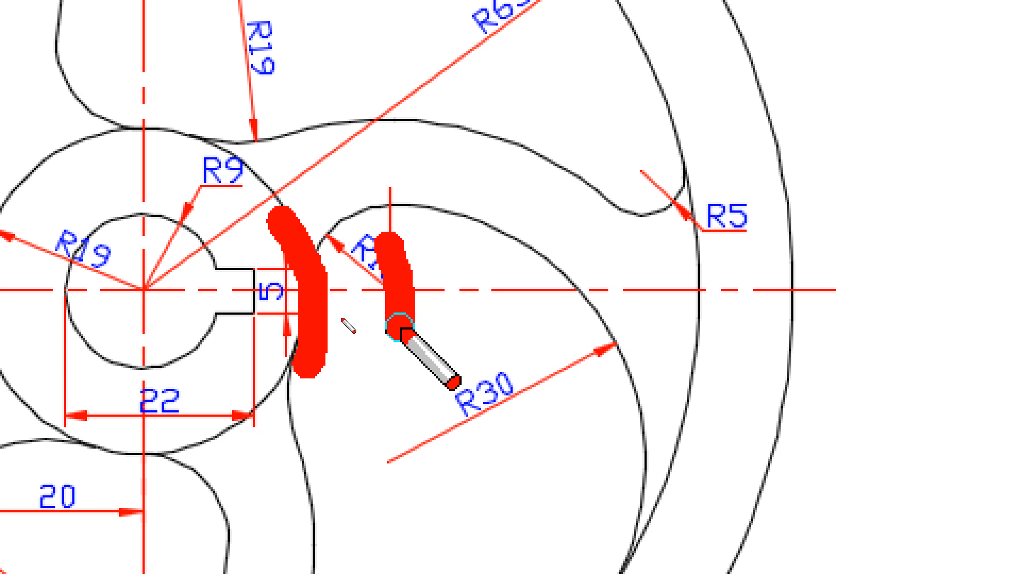
key(e)
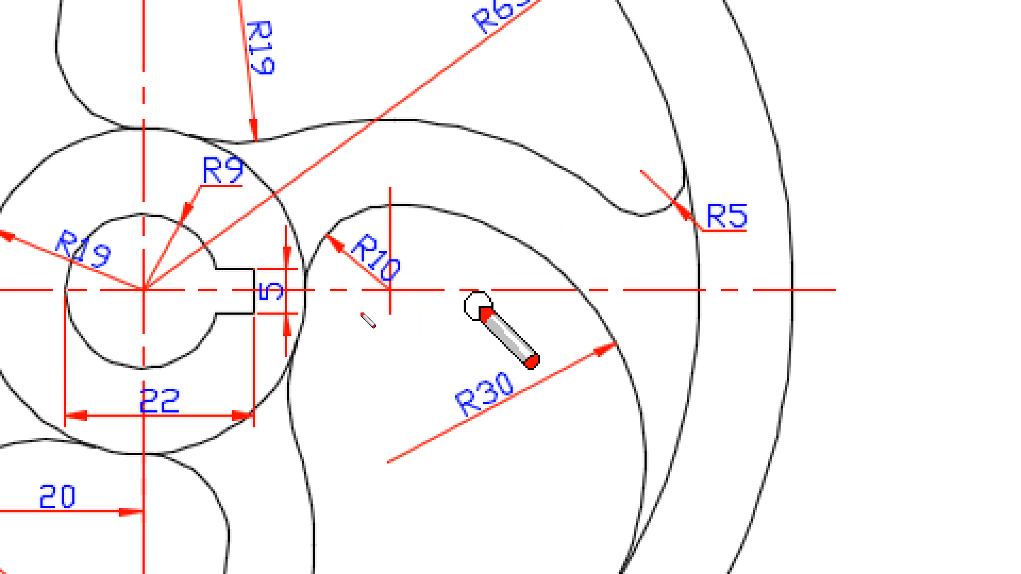
key(Escape)
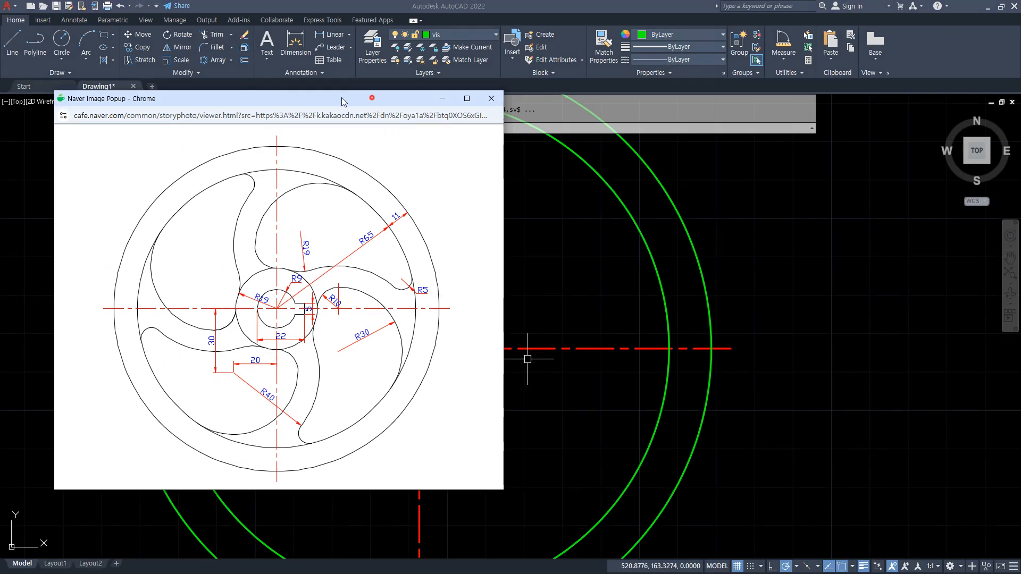
click(442, 98)
click(489, 293)
Offset the radius 19 hub circle outward by 10
scroll(505, 371, up, 2)
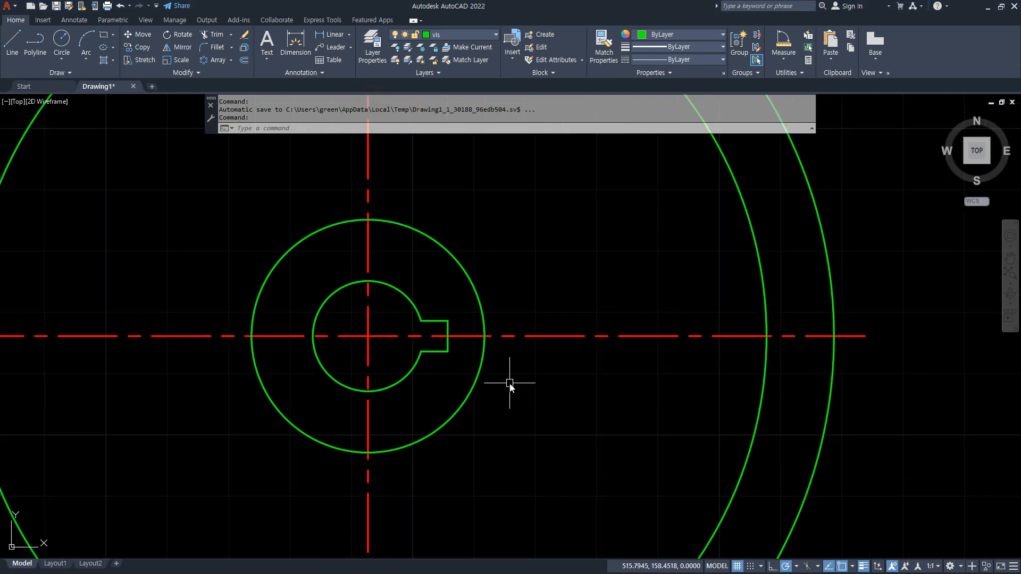
text(o)
key(Return)
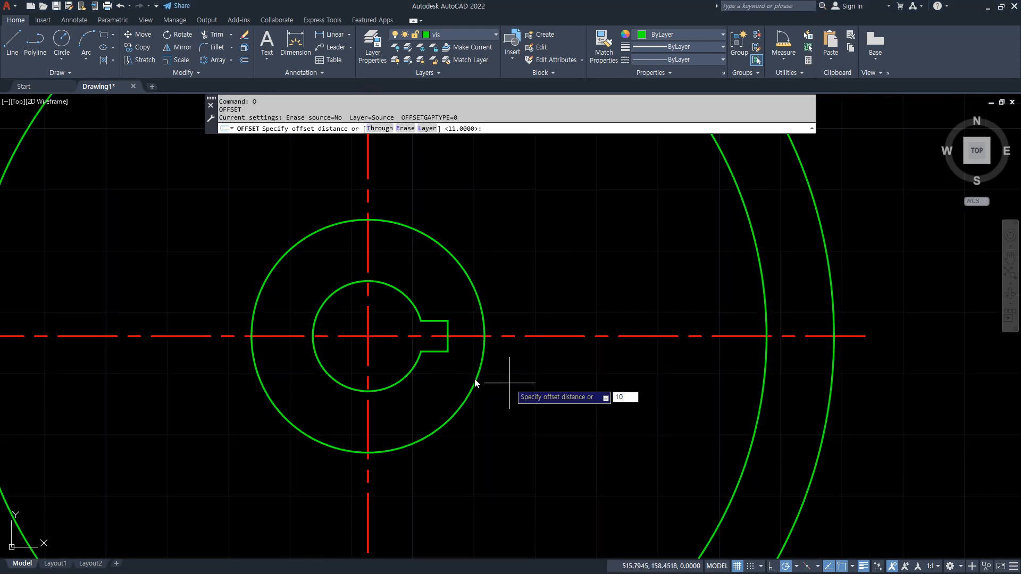
text(10)
key(Return)
click(480, 372)
click(541, 365)
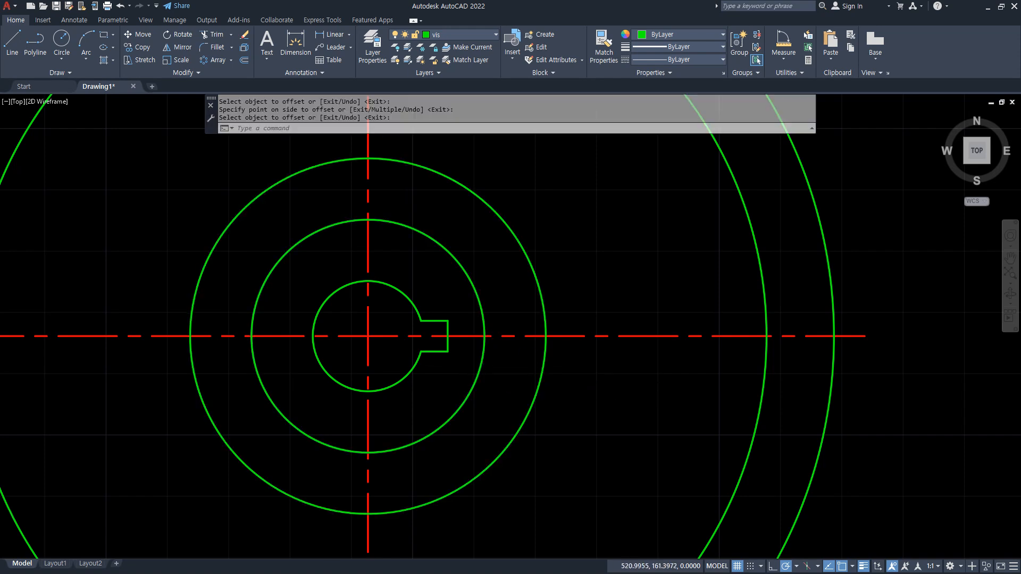
scroll(542, 364, up, 2)
key(Return)
Draw a radius 10 circle centred where the offset circle crosses the horizontal centre line right of the hub
text(c)
key(Return)
click(547, 319)
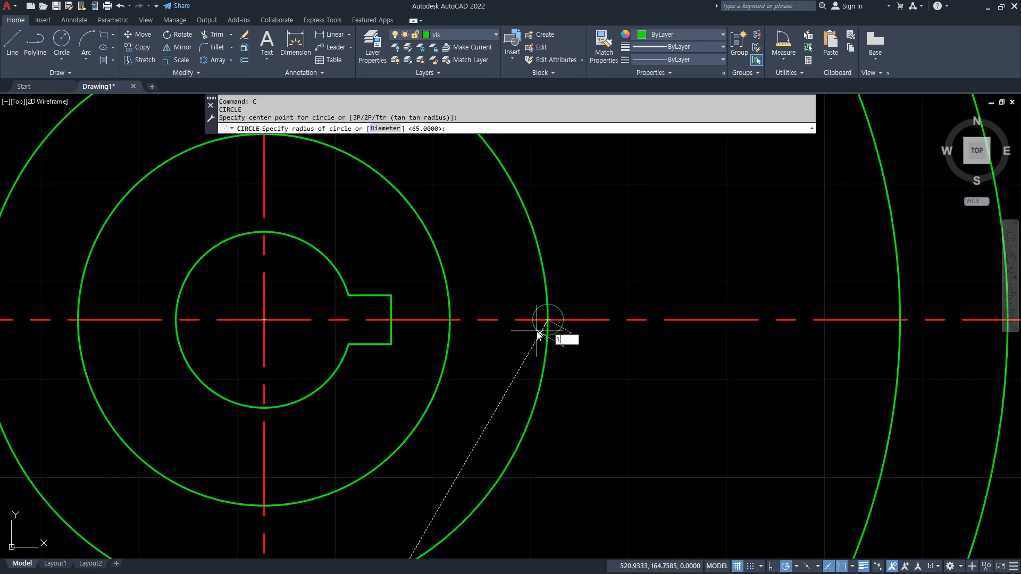
key(Return)
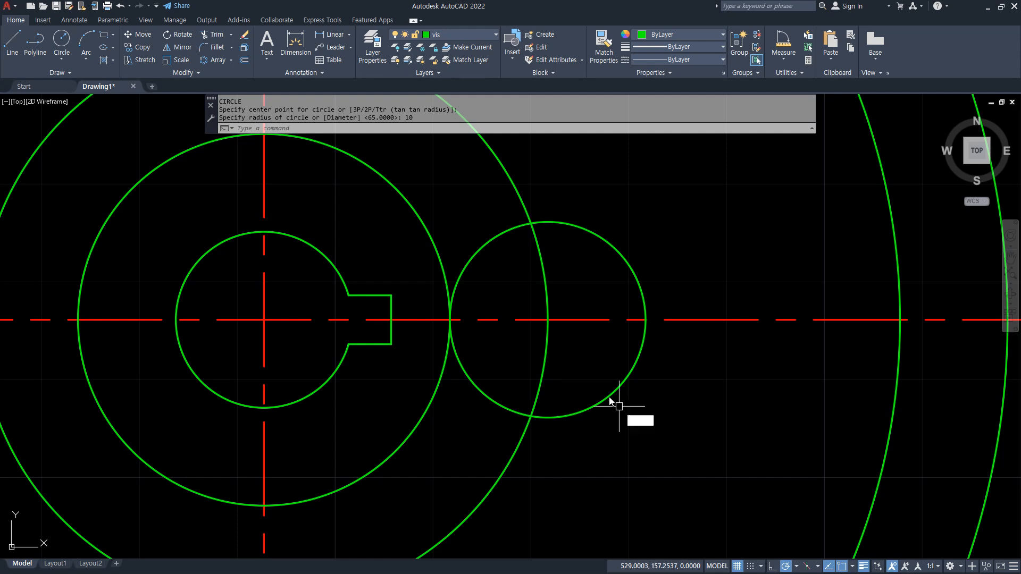
Draw a vertical line through the centre of the radius 10 circle, extending beyond it above and below
text(l)
key(Return)
click(548, 183)
click(548, 470)
key(Return)
Erase the construction circle offset from the hub circle
click(519, 454)
text(e)
key(Return)
key(Escape)
key(Escape)
Match the horizontal centre line's properties onto the vertical line through the radius 10 circle
text(ma)
key(Return)
click(585, 320)
click(548, 342)
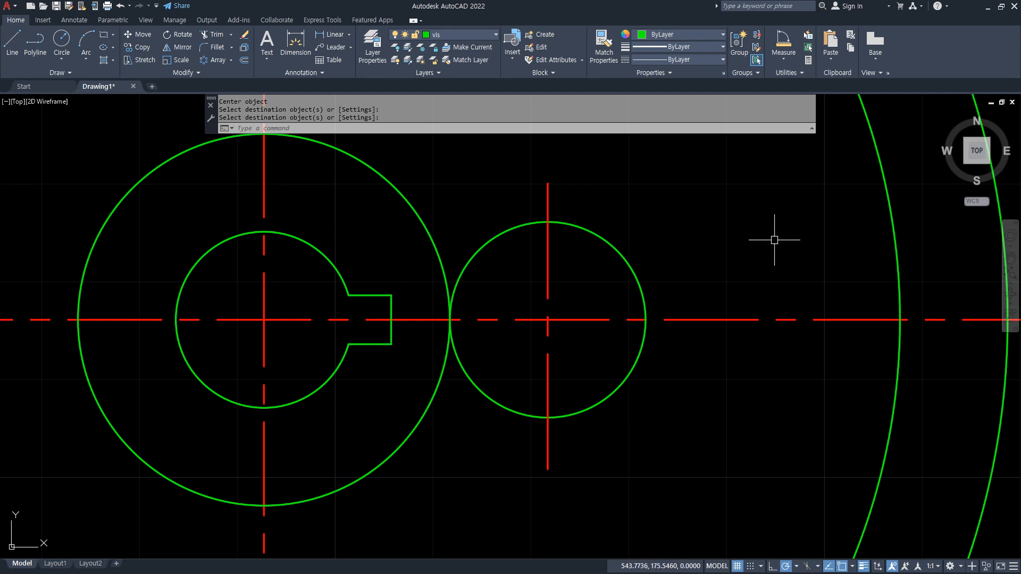
key(Return)
Delete the vertical line through the radius 10 circle and offset the hub circle outward by 10 again
click(548, 392)
key(Delete)
text(o)
key(Return)
key(Return)
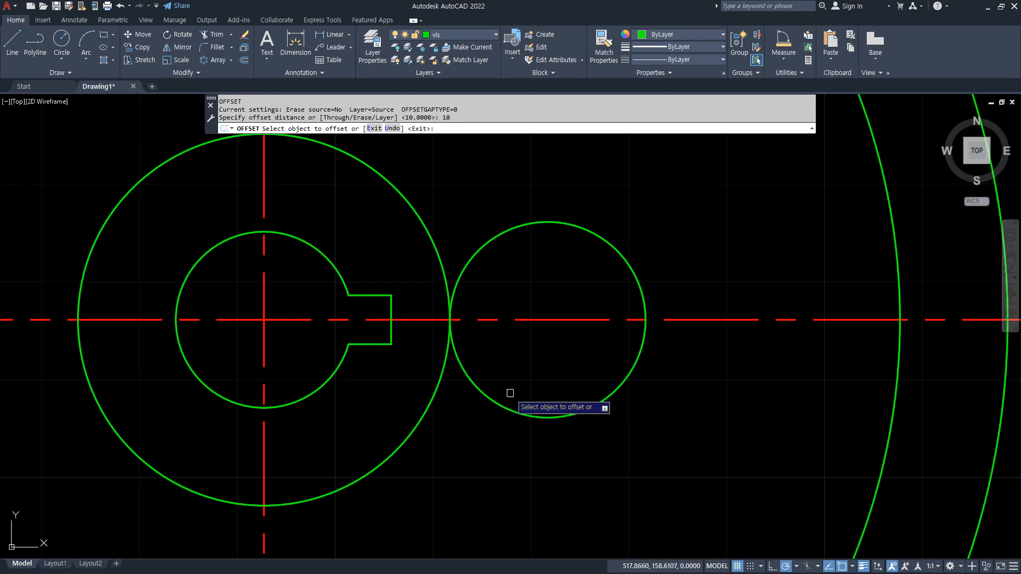
click(431, 416)
click(467, 430)
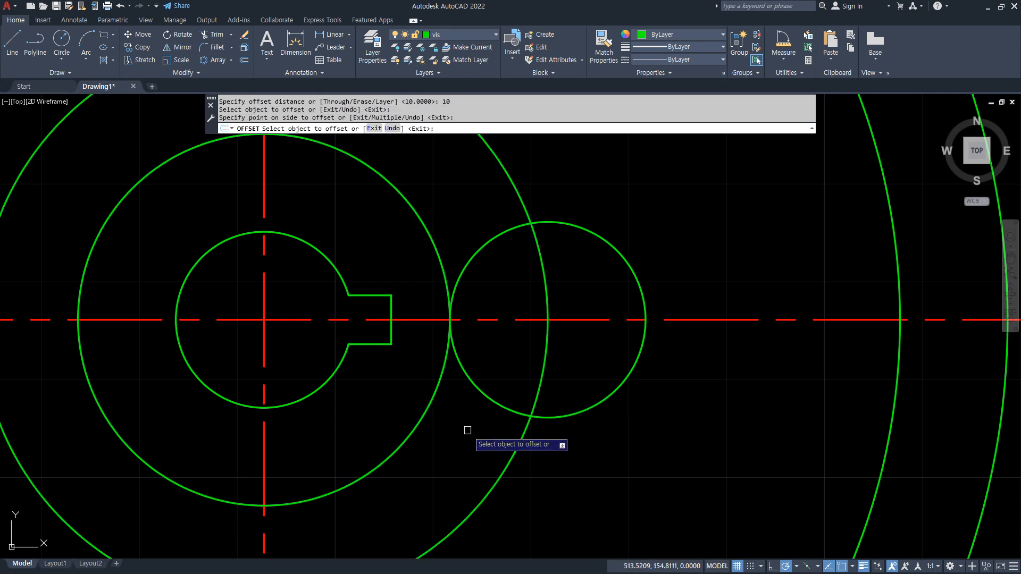
key(Return)
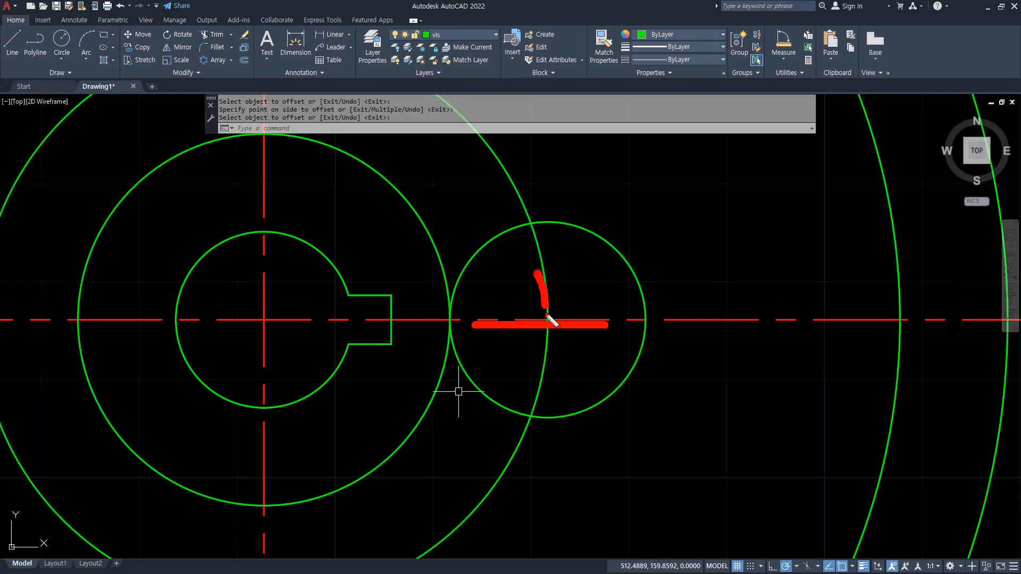
drag(496, 422, 577, 400)
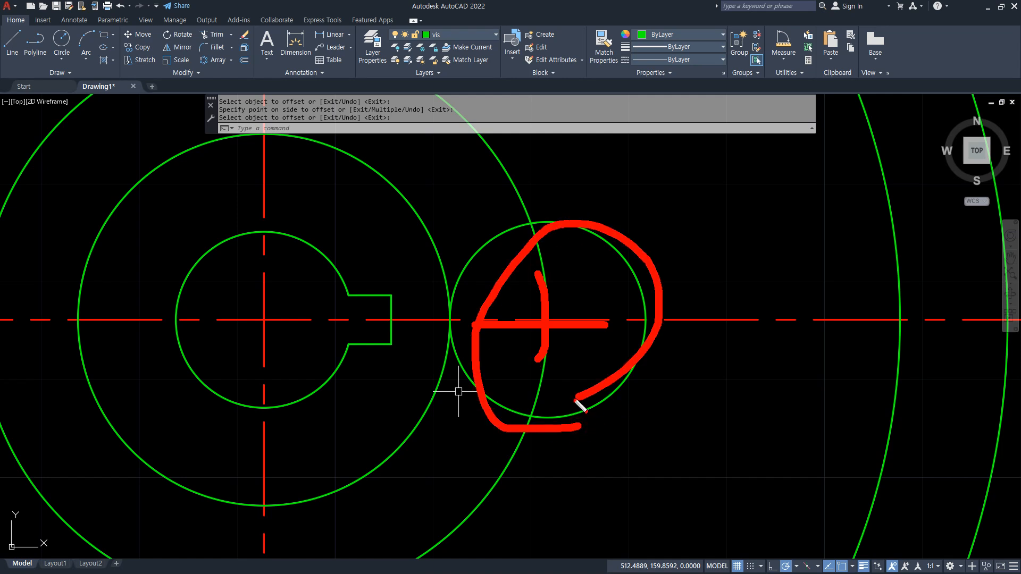
key(Escape)
click(563, 483)
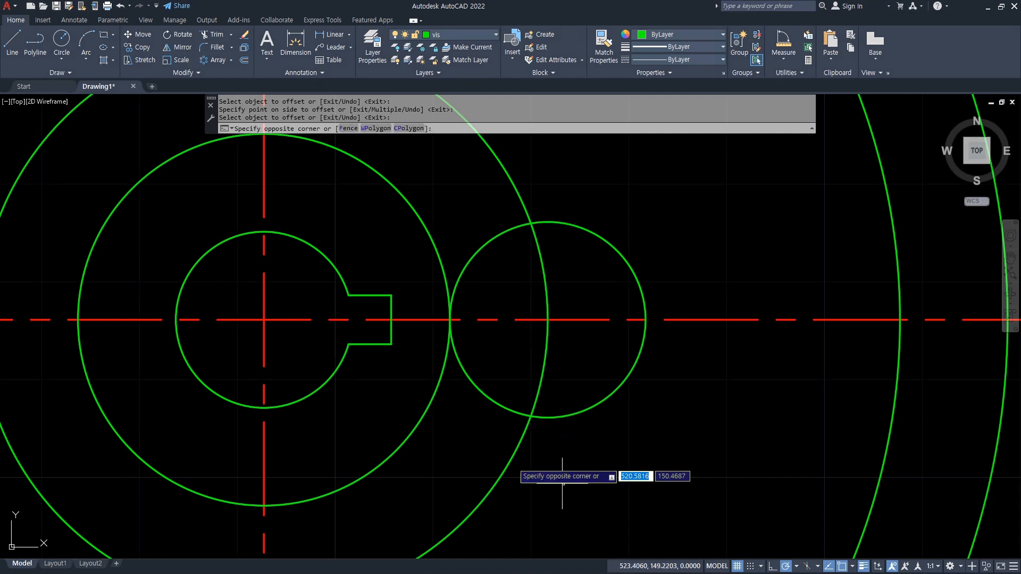
click(454, 439)
scroll(526, 455, down, 2)
middle_drag(572, 455, 574, 391)
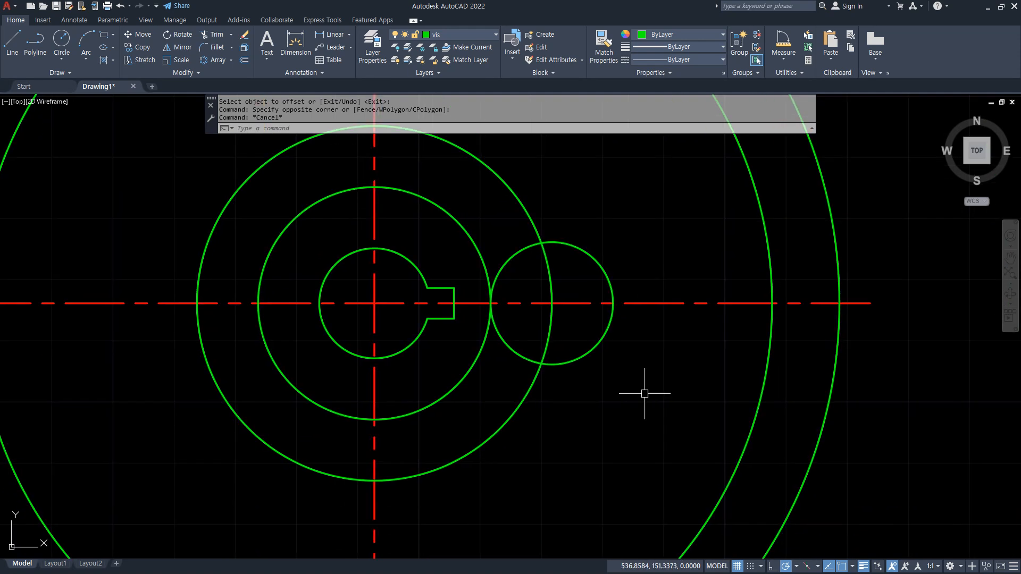
Draw a radius 30 circle tangent to the radius 10 circle and the inner rim circle, using tangent-tangent-radius
key(Escape)
text(c)
key(Return)
text(t)
key(Return)
click(558, 243)
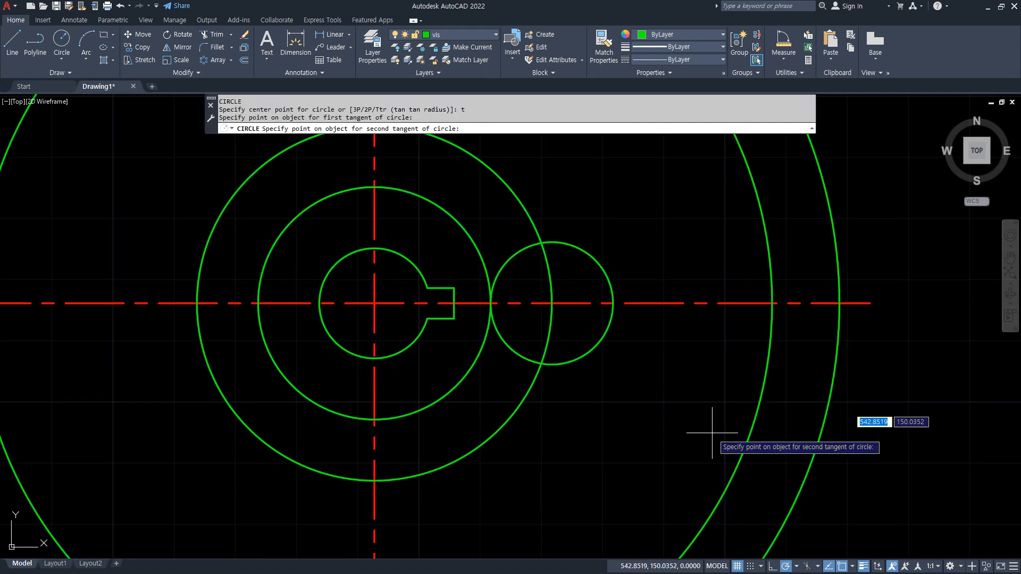
click(745, 461)
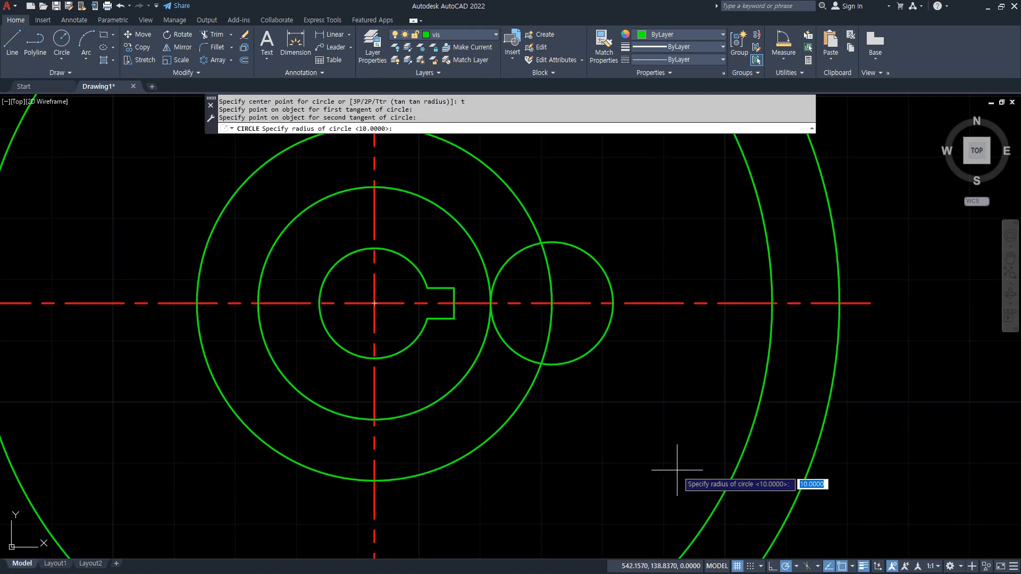
key(Return)
scroll(609, 417, down, 2)
middle_drag(608, 417, 593, 365)
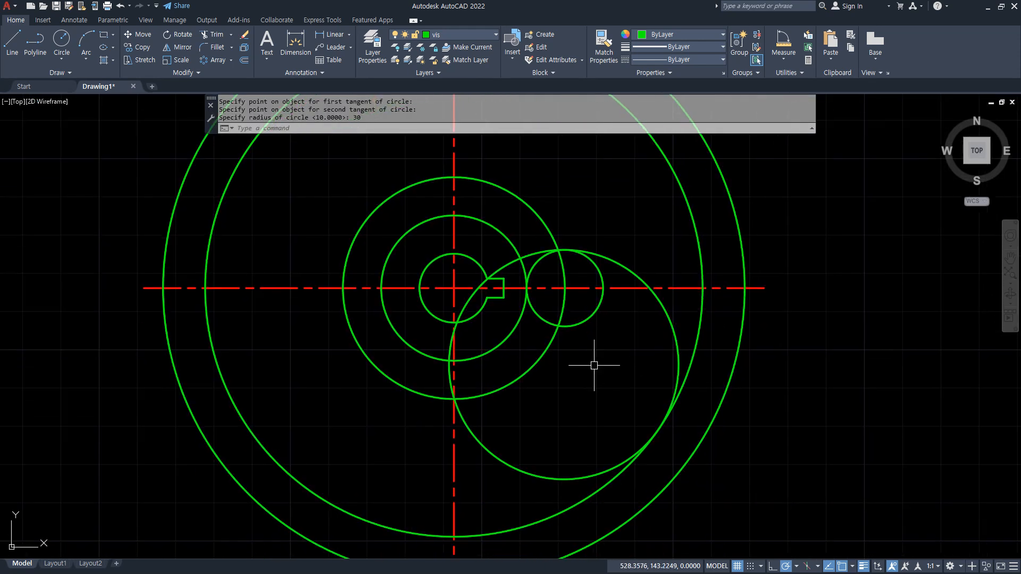
Trim away the construction circle and the excess of the radius 30 and radius 10 circles, keeping their tangent curve from hub to rim
text(tr)
key(Return)
click(580, 478)
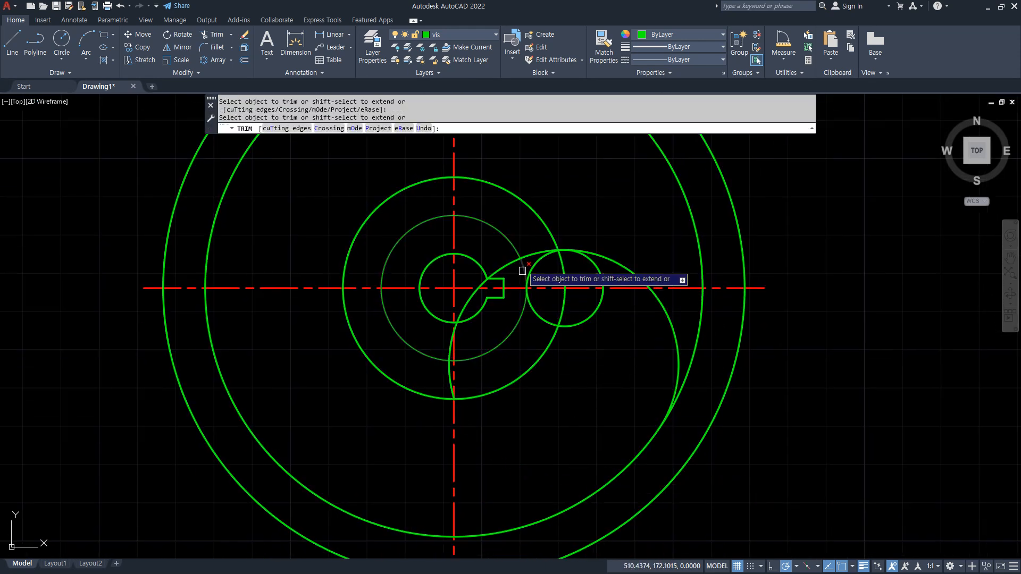
scroll(538, 247, up, 6)
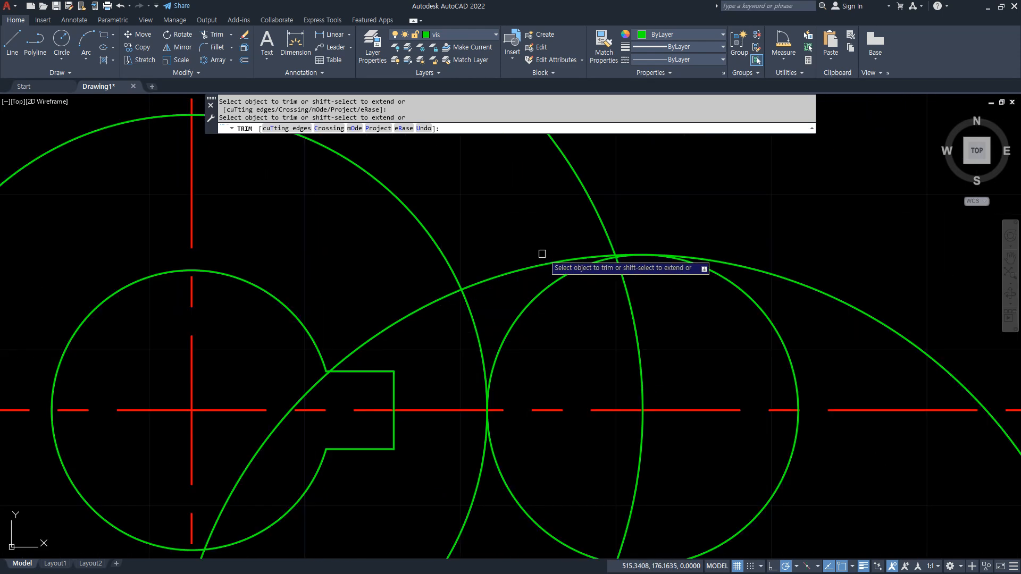
key(Escape)
key(Return)
click(598, 220)
click(548, 264)
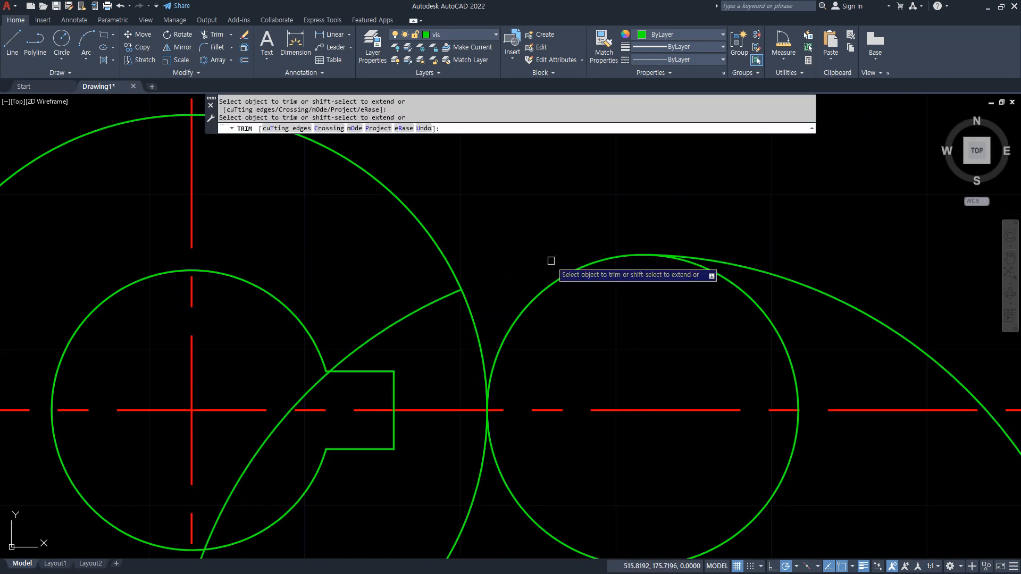
click(740, 287)
drag(525, 494, 509, 512)
key(Escape)
Erase the leftover radius 30 arc crossing the hub and keyway
drag(387, 342, 364, 326)
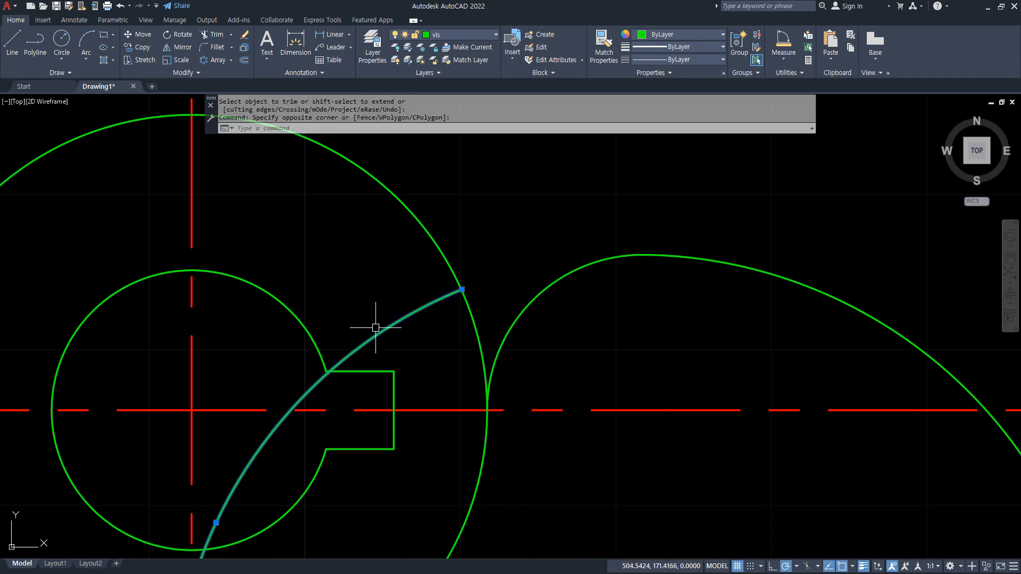
text(E)
key(Return)
scroll(519, 365, down, 3)
middle_drag(678, 412, 665, 330)
mouse_move(552, 394)
mouse_down()
mouse_move(448, 321)
mouse_move(804, 465)
mouse_move(480, 351)
mouse_up()
key(Escape)
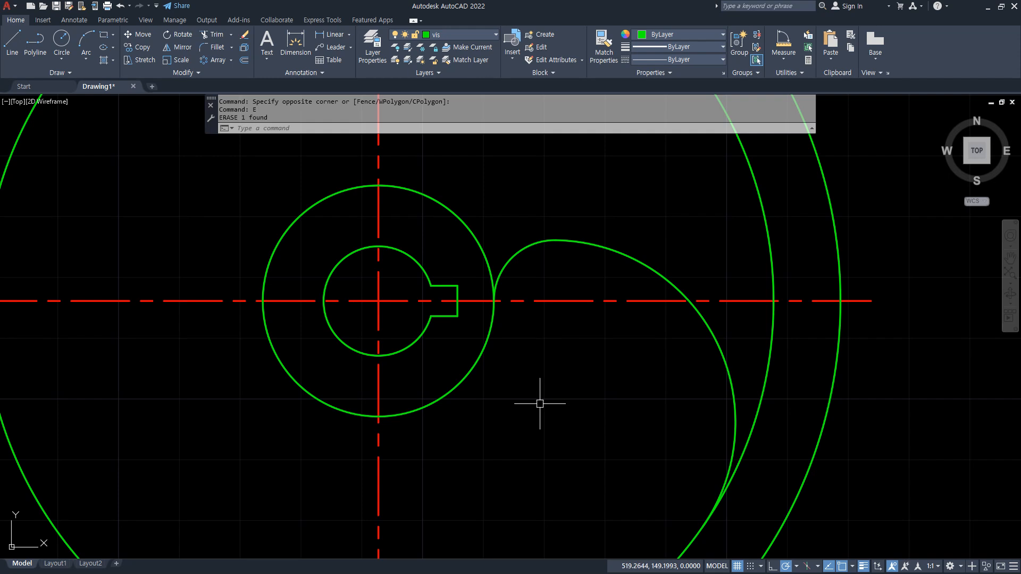
scroll(206, 365, down, 2)
middle_drag(177, 364, 226, 286)
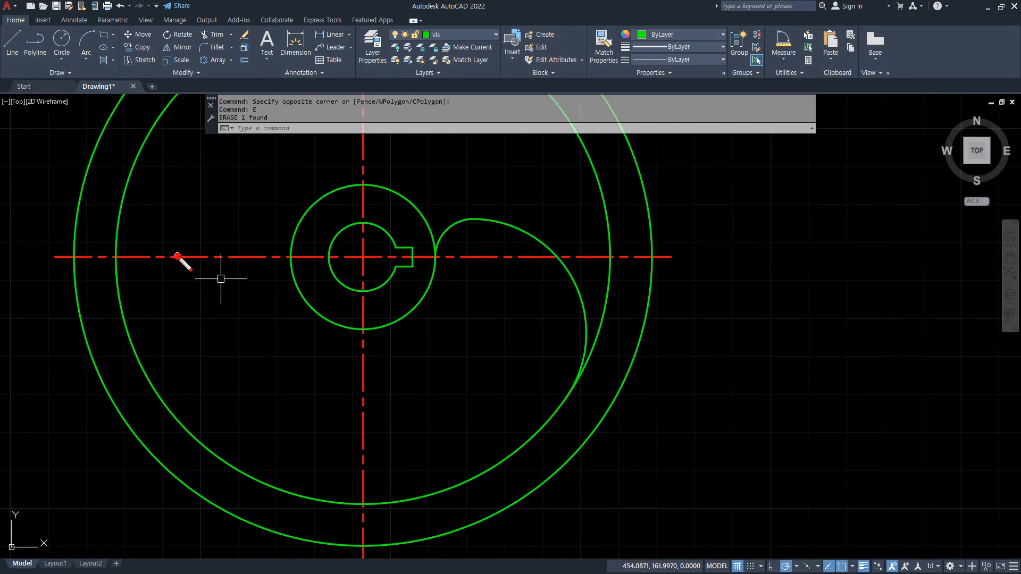
drag(178, 257, 290, 258)
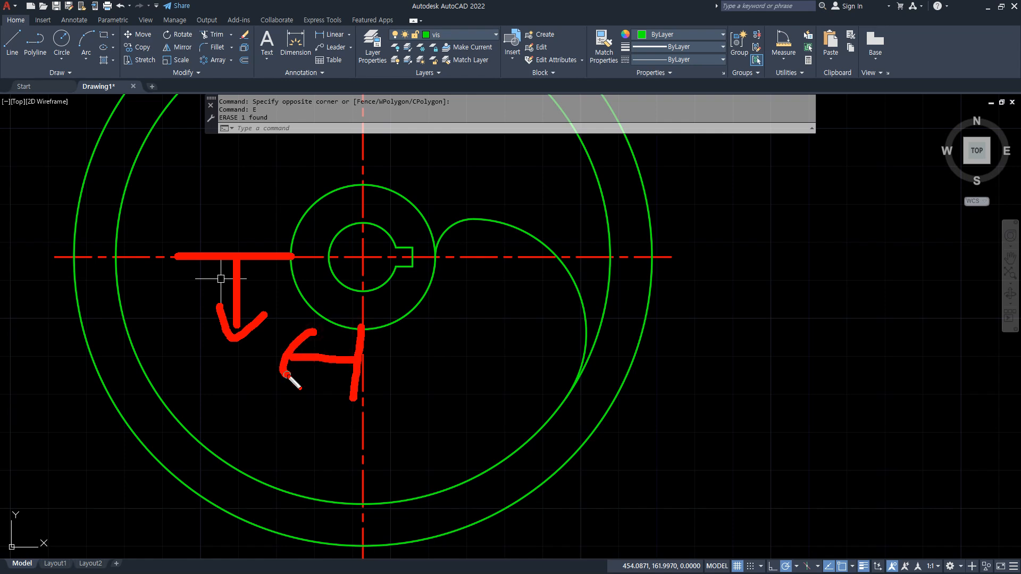
key(Escape)
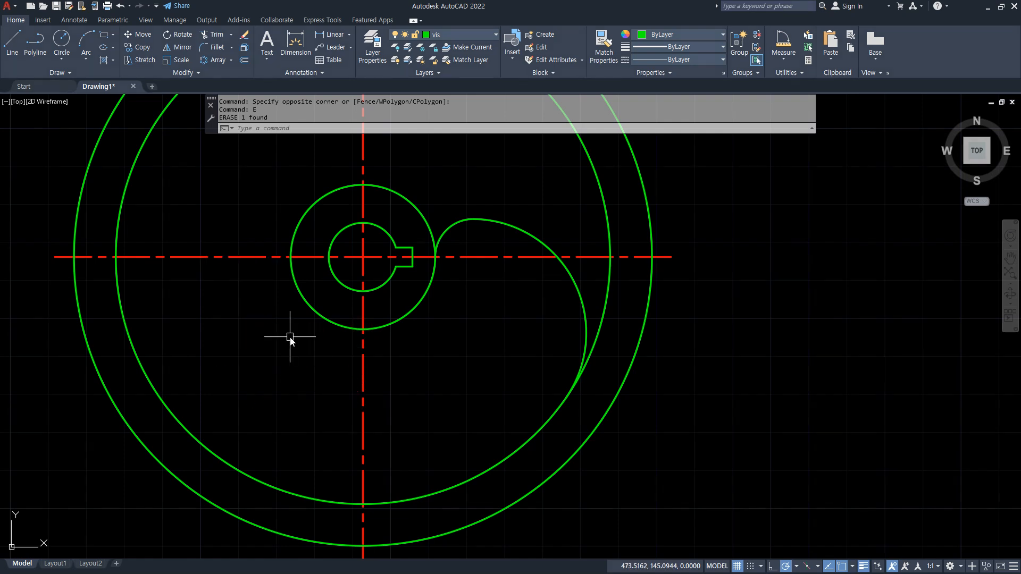
Offset the horizontal centre line 30 downward
text(o)
key(Return)
text(30)
key(Return)
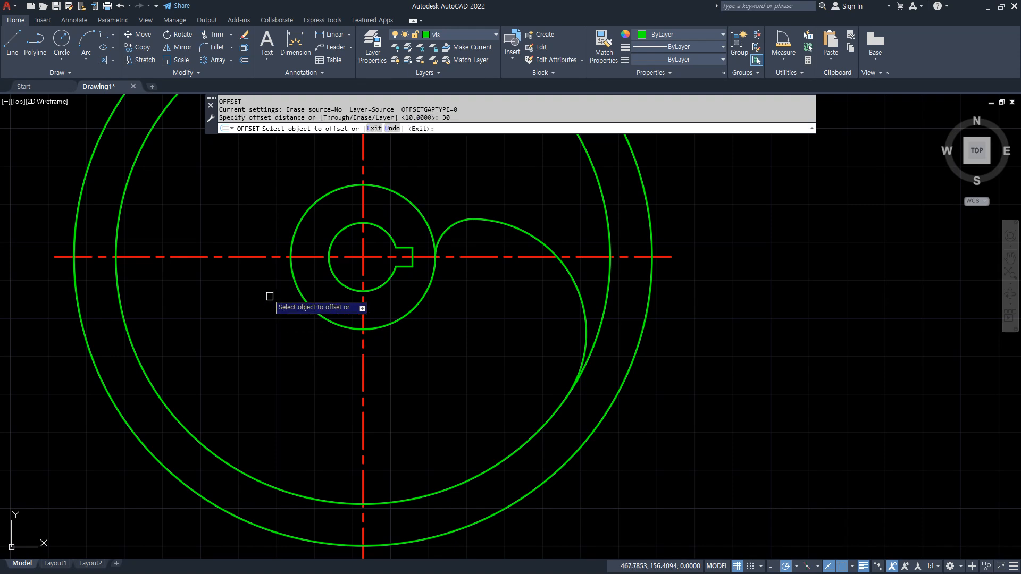
click(242, 257)
click(248, 350)
key(Return)
Offset the vertical centre line 20 to its left side
key(Return)
text(20)
key(Return)
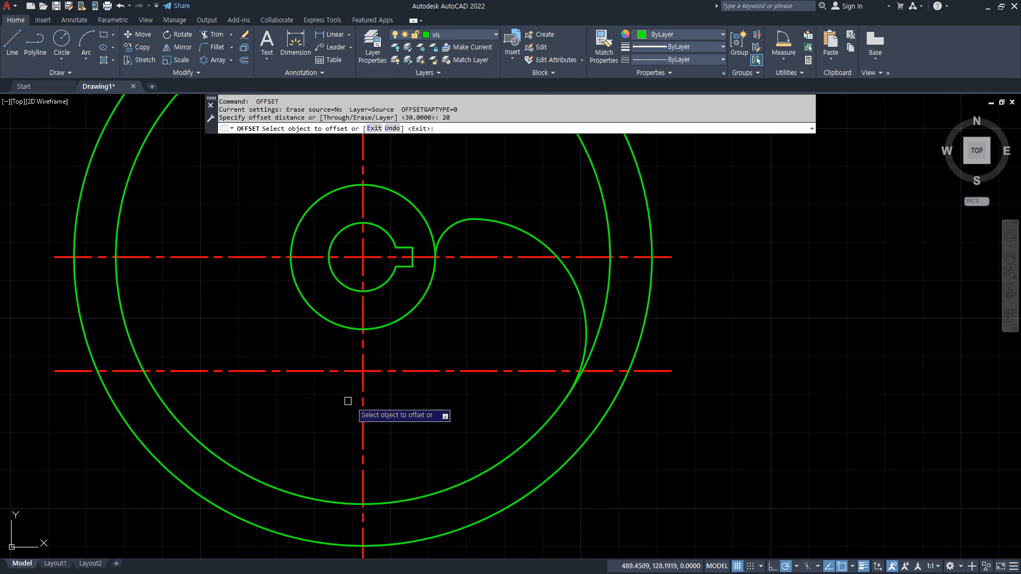
click(363, 410)
click(312, 406)
key(Return)
Draw a radius 40 circle centred on the intersection of the two offset centre lines
text(c)
key(Return)
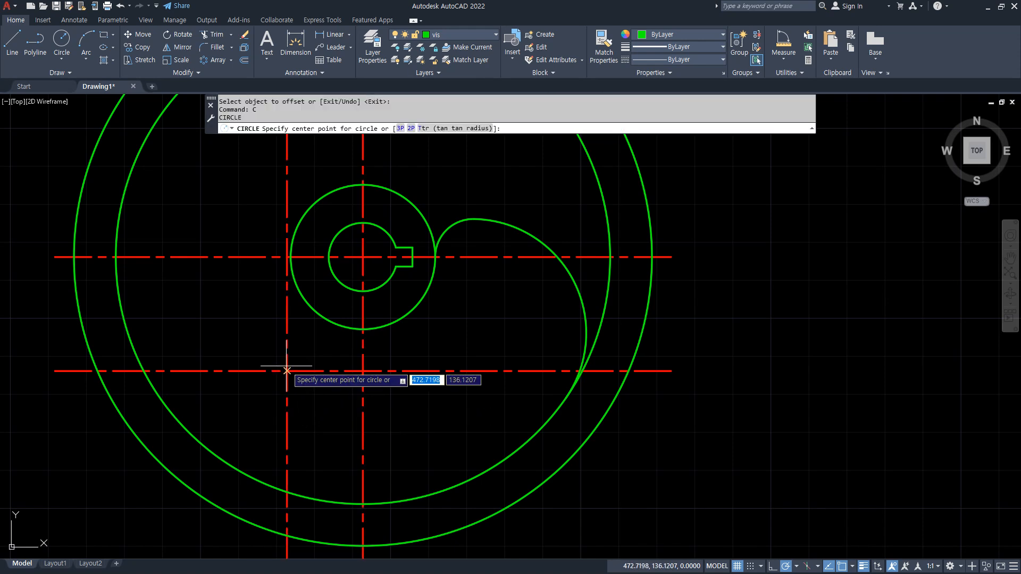
click(286, 371)
text(4)
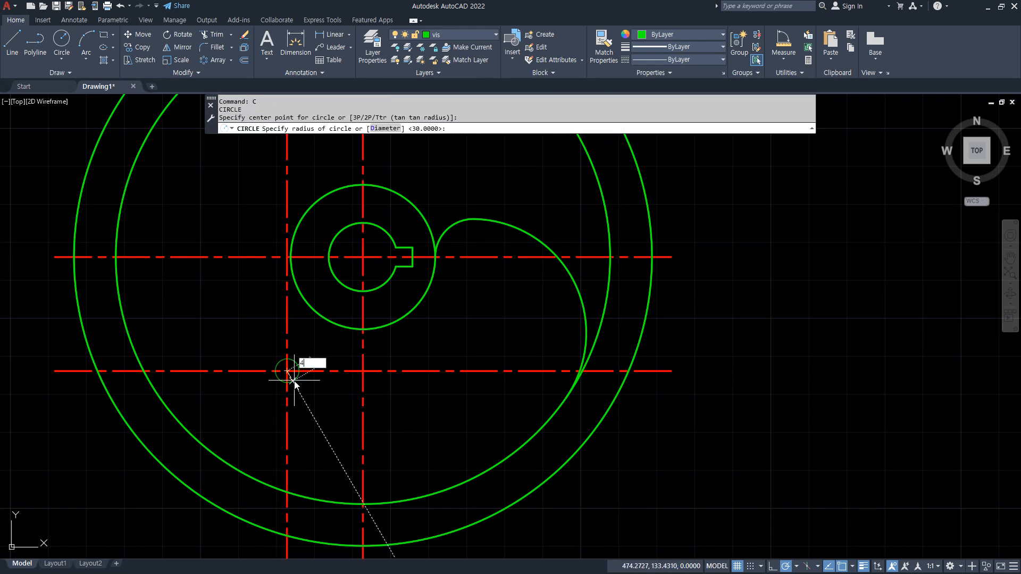
text(0)
key(Return)
Delete the two offset centre lines crossing at the radius 40 circle's centre
click(298, 389)
click(264, 354)
key(Delete)
Trim the radius 40 circle at the hub and inner rim circles and erase its leftover, keeping the arc below the hub
text(tr)
key(Return)
click(412, 283)
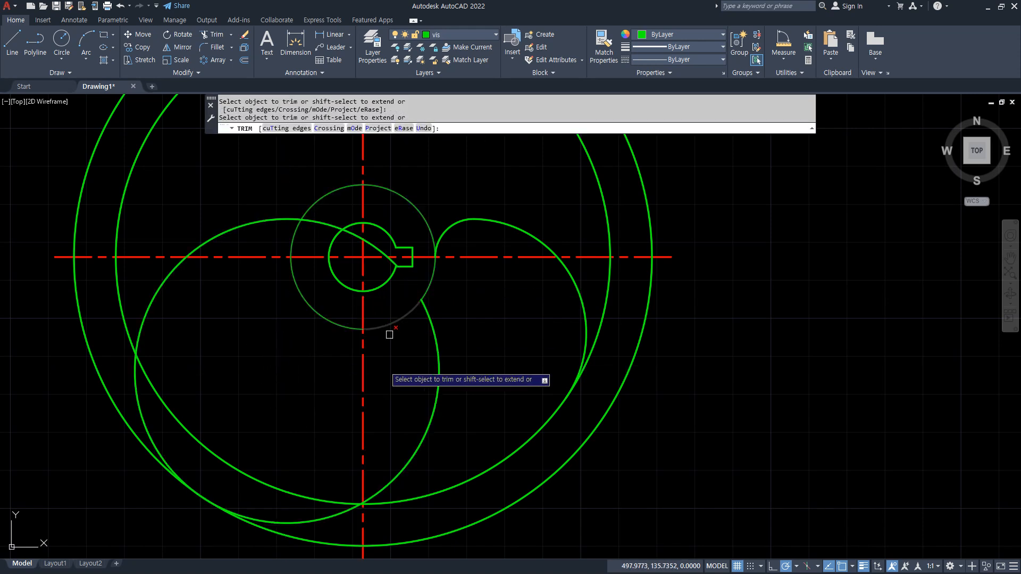
click(340, 514)
key(Escape)
click(254, 230)
click(206, 244)
text(E)
key(Return)
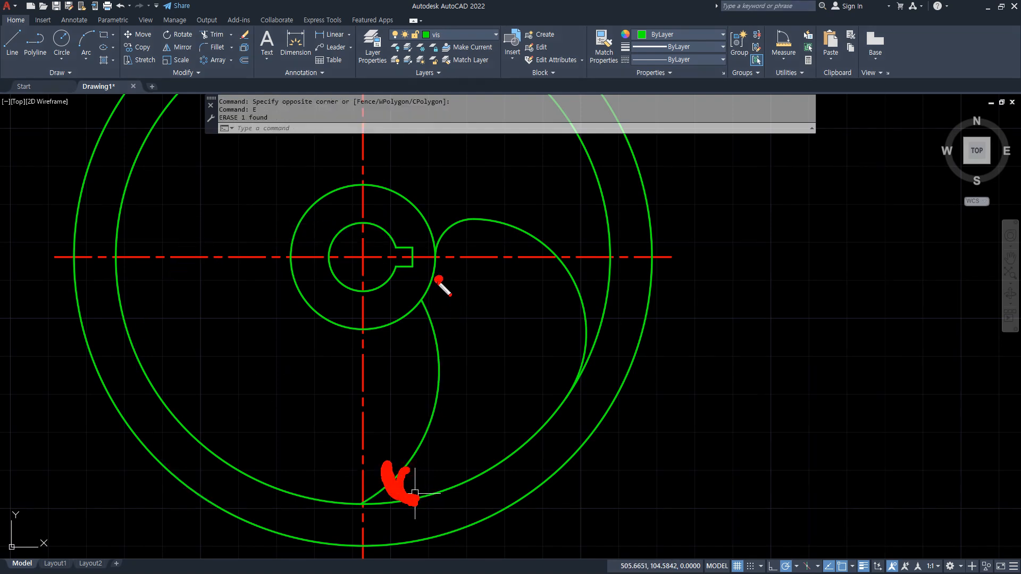
Fillet the hub circle and the radius 40 arc with radius 19
key(Escape)
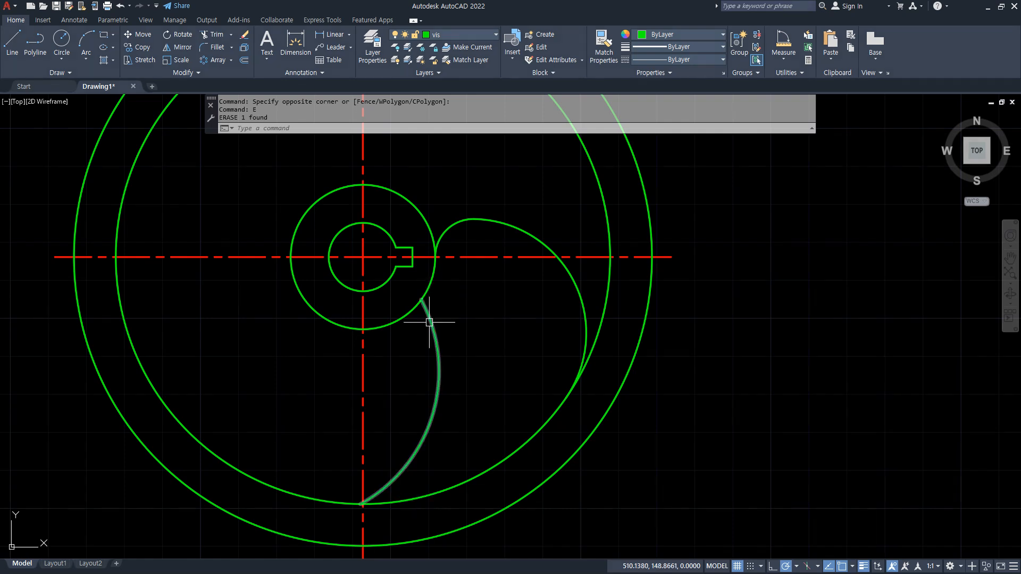
key(Return)
text(r)
key(Return)
text(1)
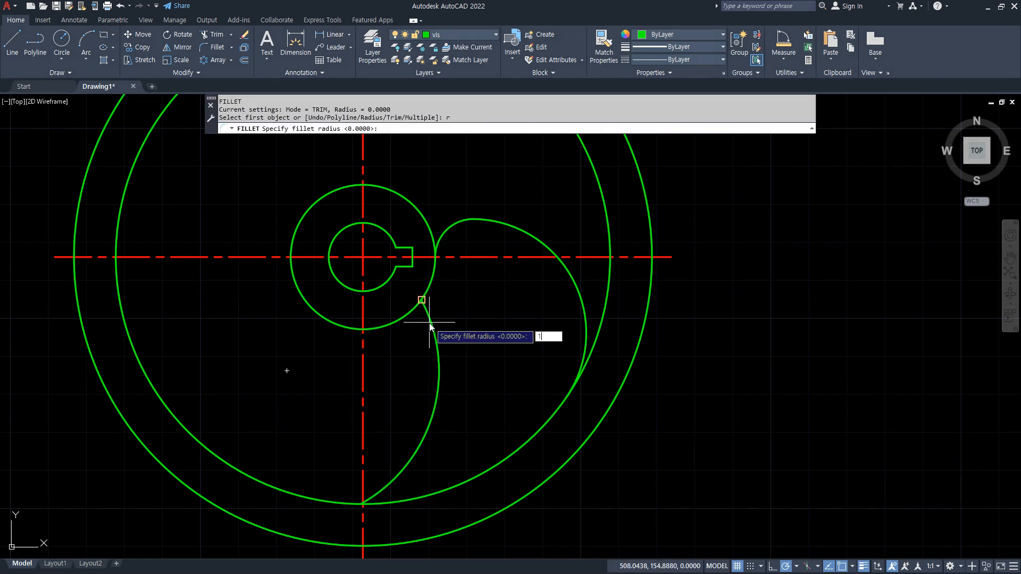
text(9)
key(Return)
click(428, 290)
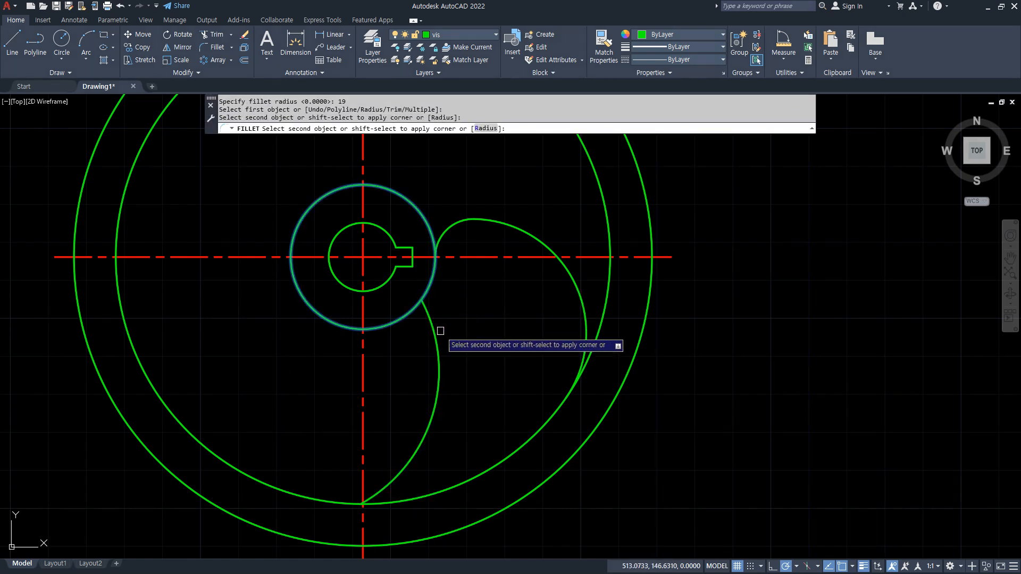
click(437, 334)
Fillet the radius 40 arc and the inner rim circle with radius 5
text(f)
key(Return)
text(r)
key(Return)
text(5)
key(Return)
click(402, 479)
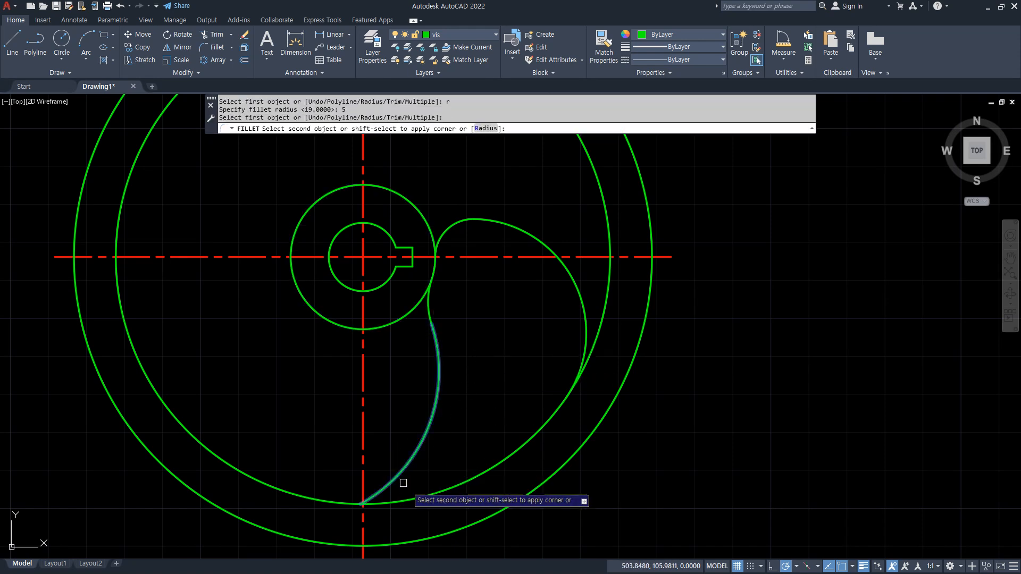
click(472, 496)
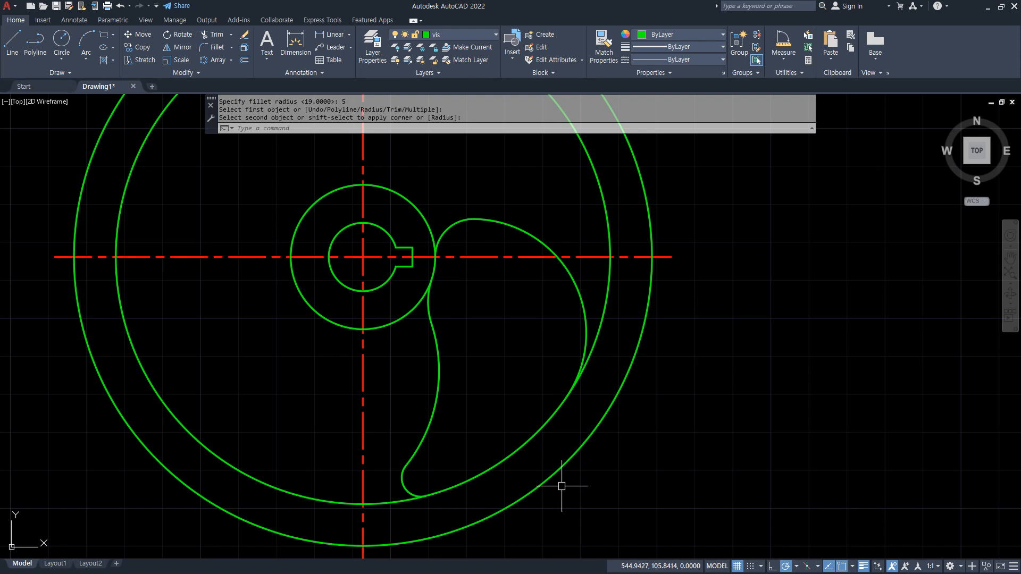
Create a polar array of the five arcs outlining the curved opening, with 4 items about the wheel's centre
scroll(561, 485, down, 2)
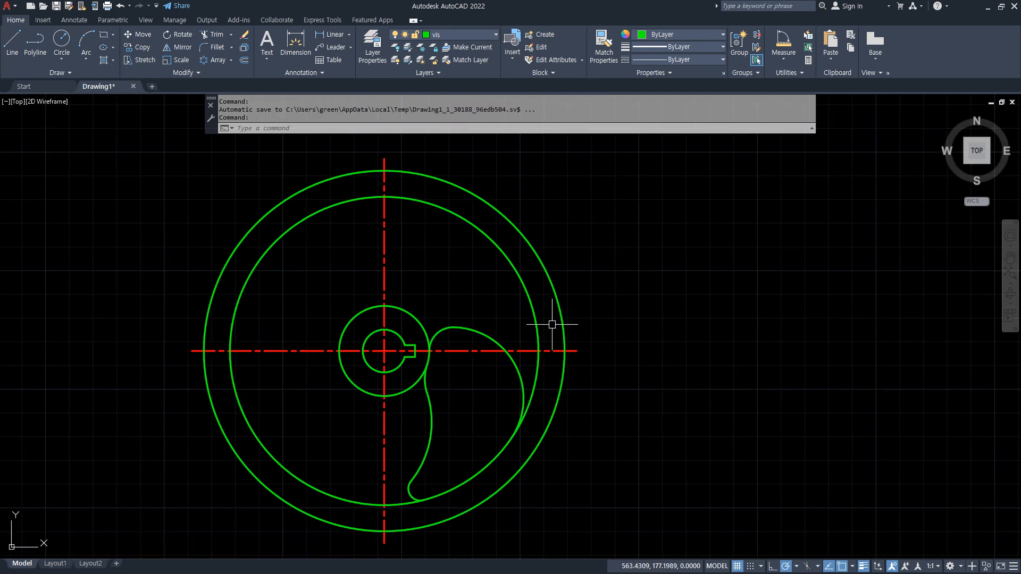
click(220, 62)
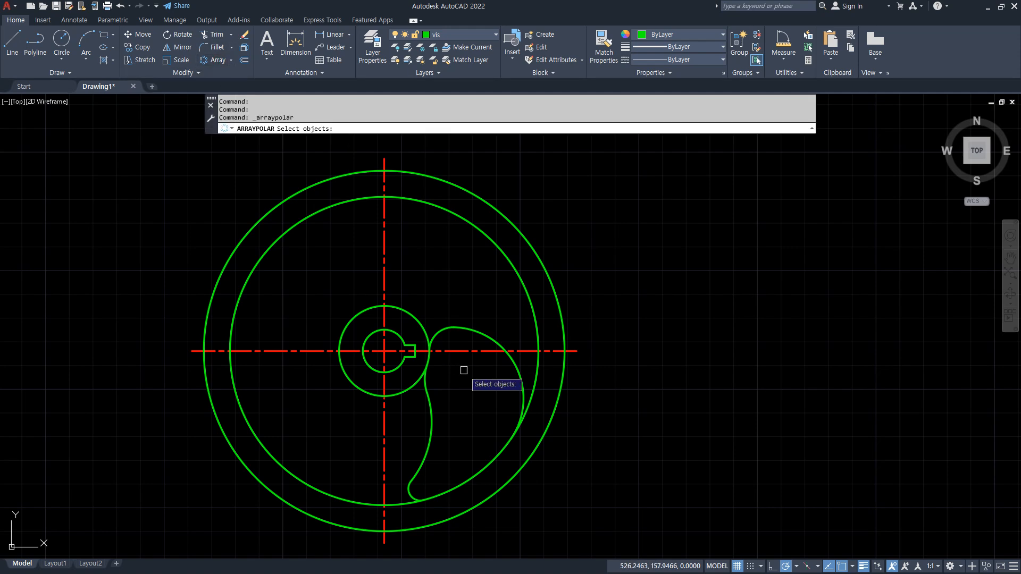
click(441, 331)
click(499, 339)
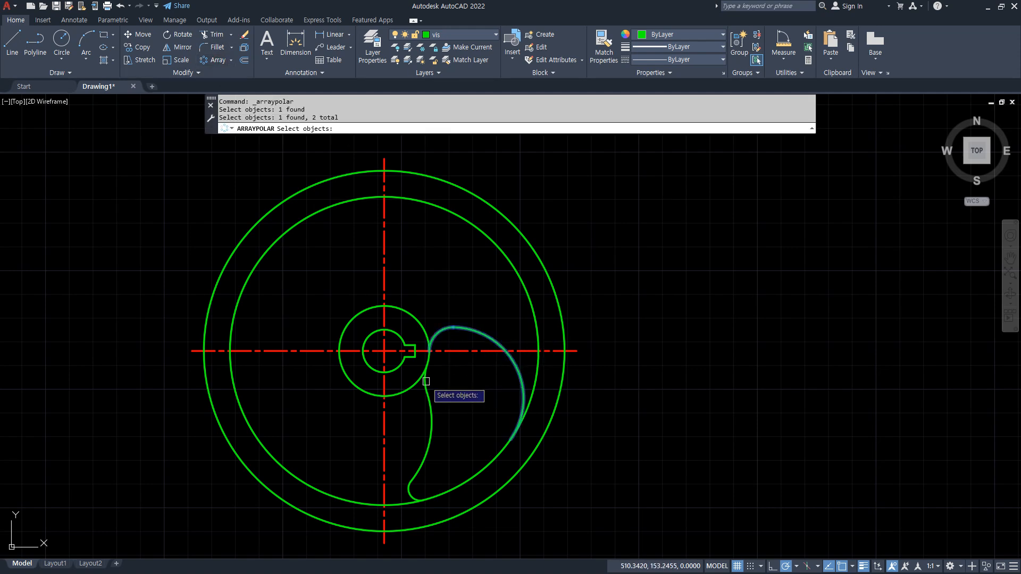
click(432, 416)
click(432, 416)
click(409, 492)
key(Return)
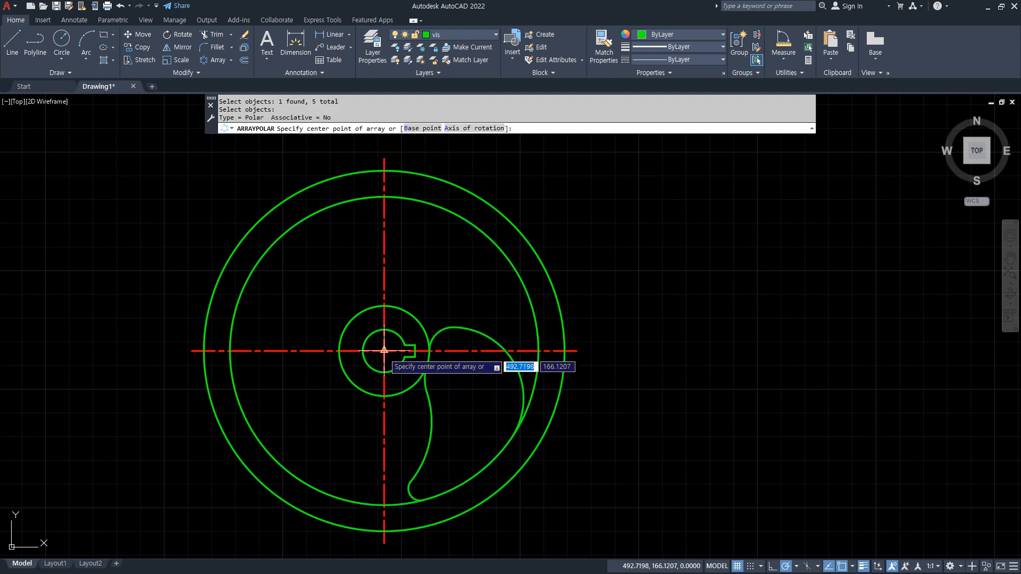
click(383, 350)
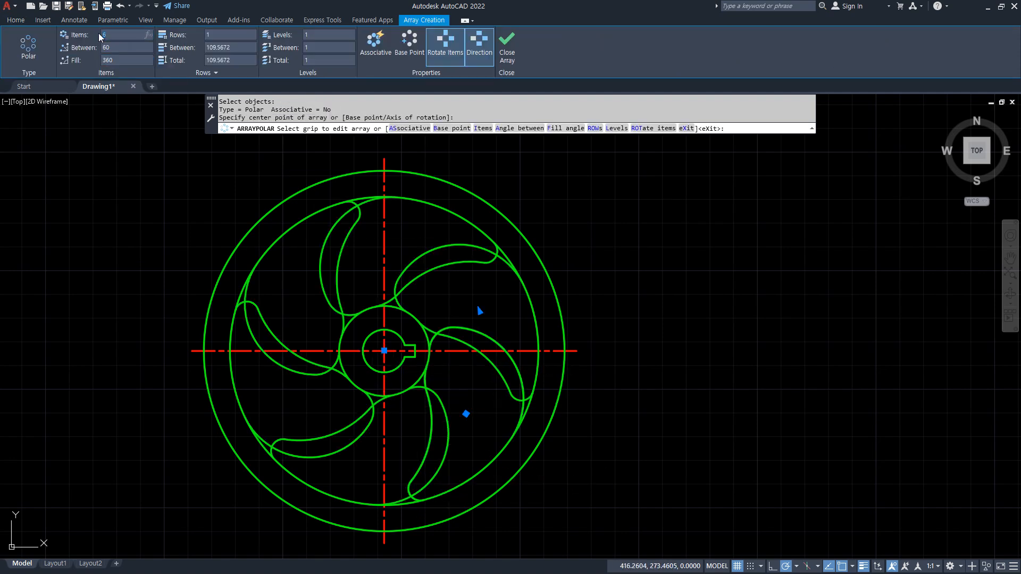
text(4)
key(Return)
key(Return)
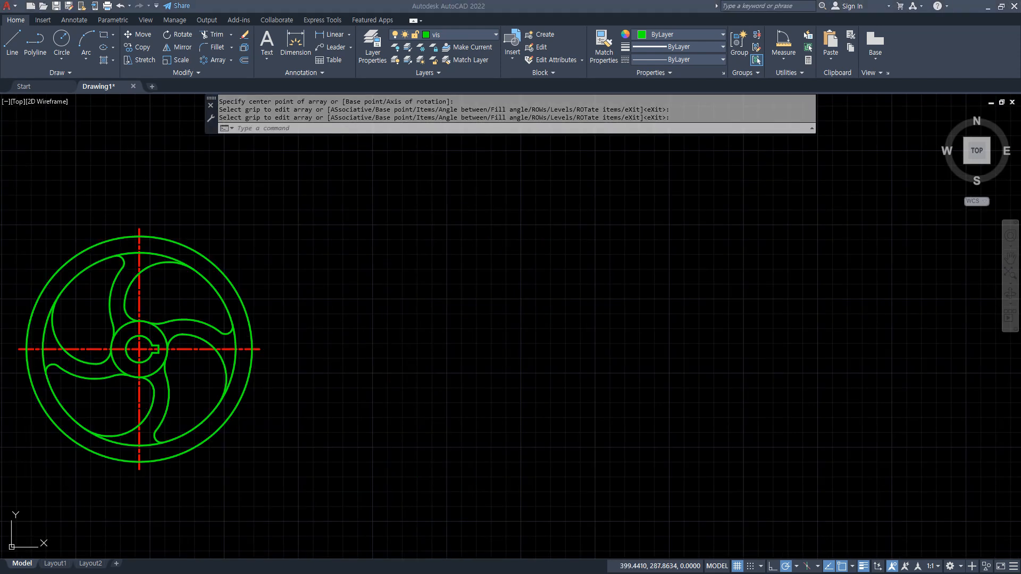
Draw crossing horizontal and vertical construction lines well to the right of the wheel, level with its horizontal centre line
drag(0, 69, 0, 71)
click(397, 261)
text(xl)
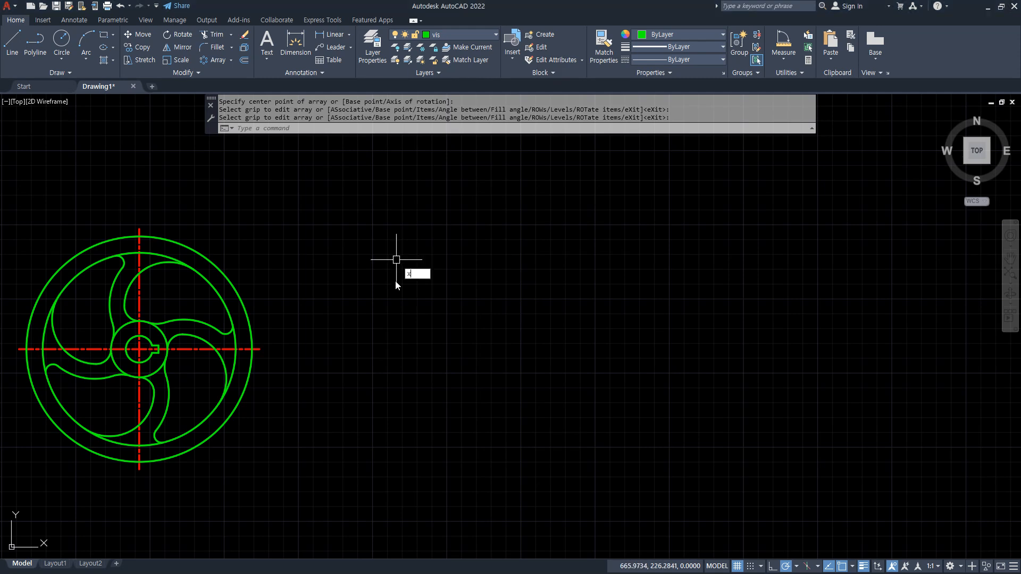
key(Return)
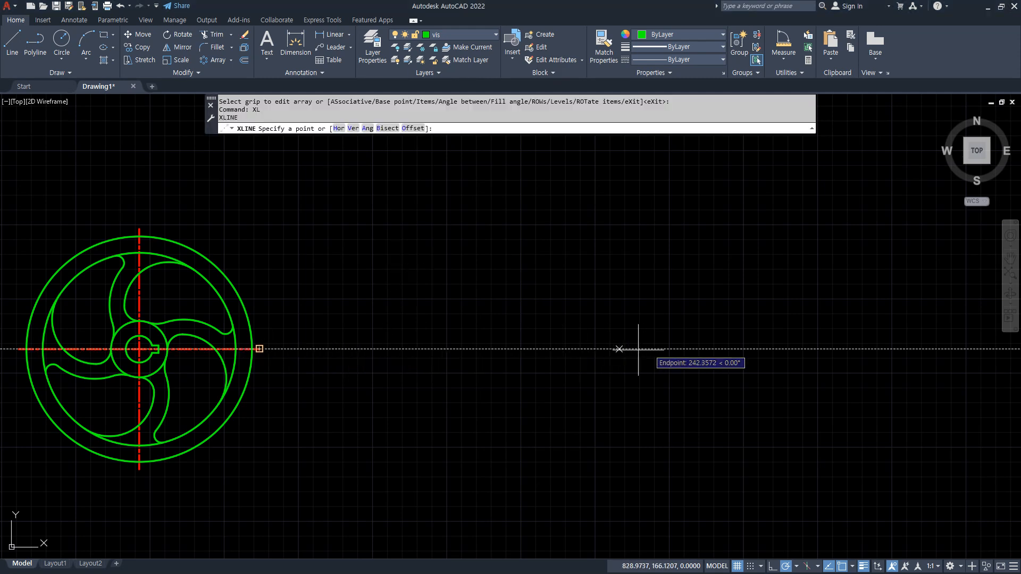
click(650, 349)
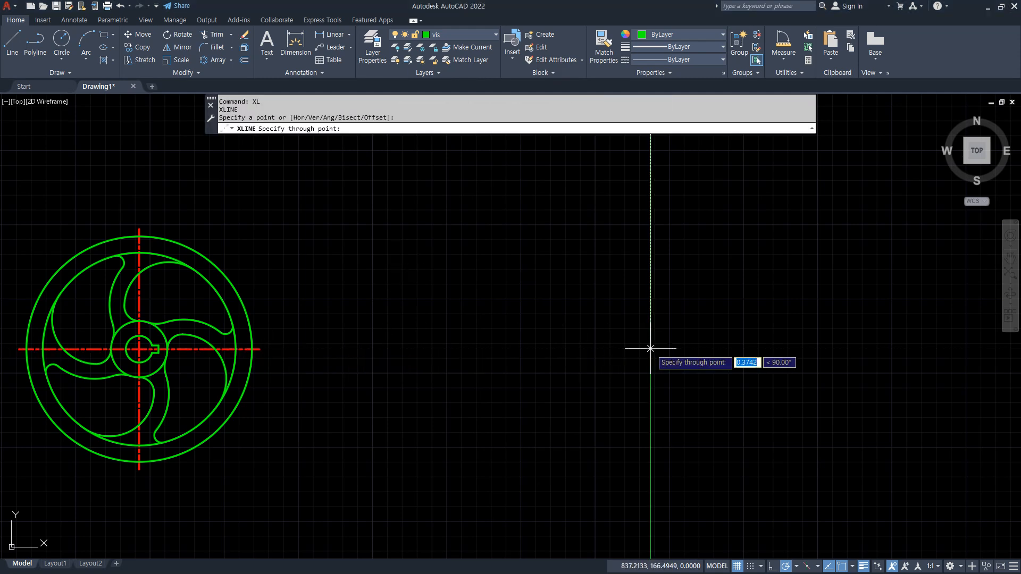
click(650, 467)
key(Return)
Match the wheel's vertical centre line properties onto both construction lines
text(ma)
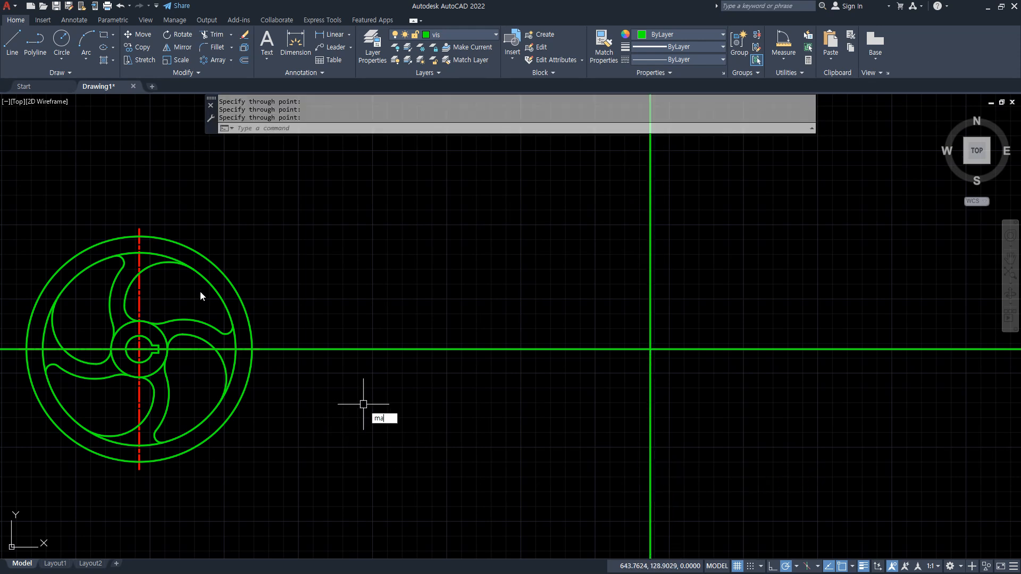
key(Return)
click(139, 294)
click(720, 372)
click(581, 312)
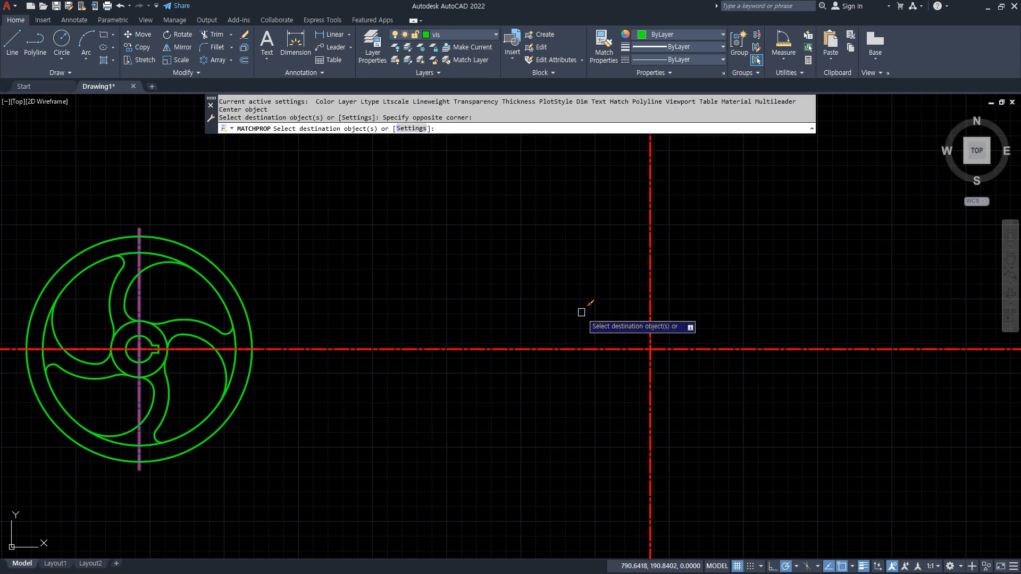
key(Return)
Draw two concentric circles of radius 33.6 and 38.4 centred on the intersection of the new centre lines
scroll(695, 364, up, 6)
middle_drag(554, 319, 444, 349)
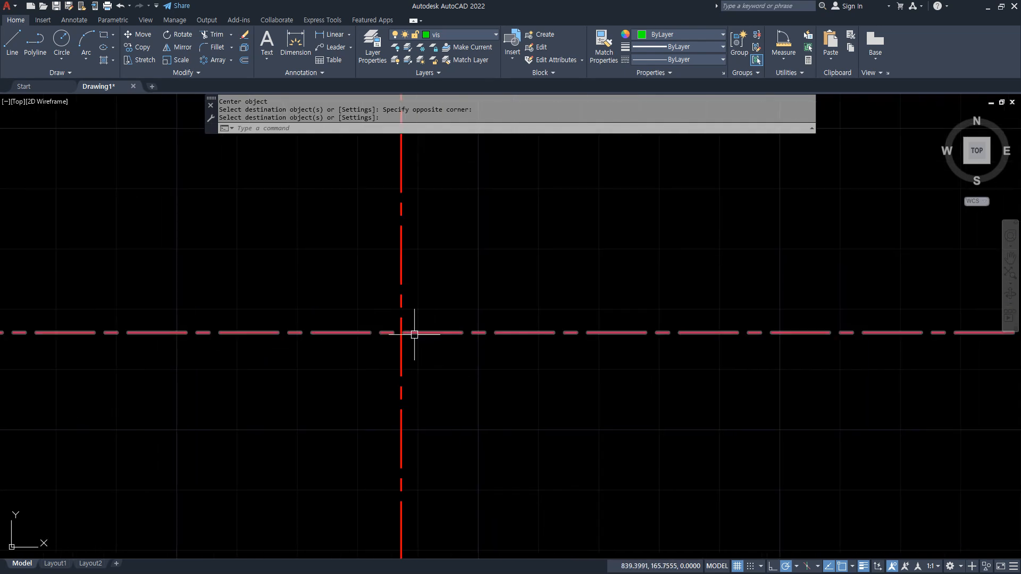
text(c)
key(Return)
click(400, 332)
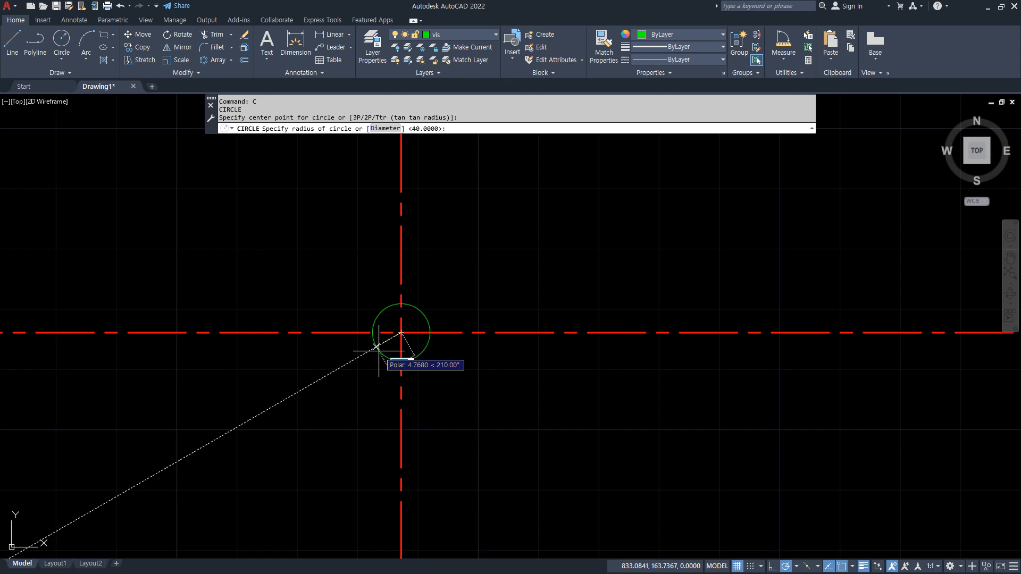
text(33.6)
key(Return)
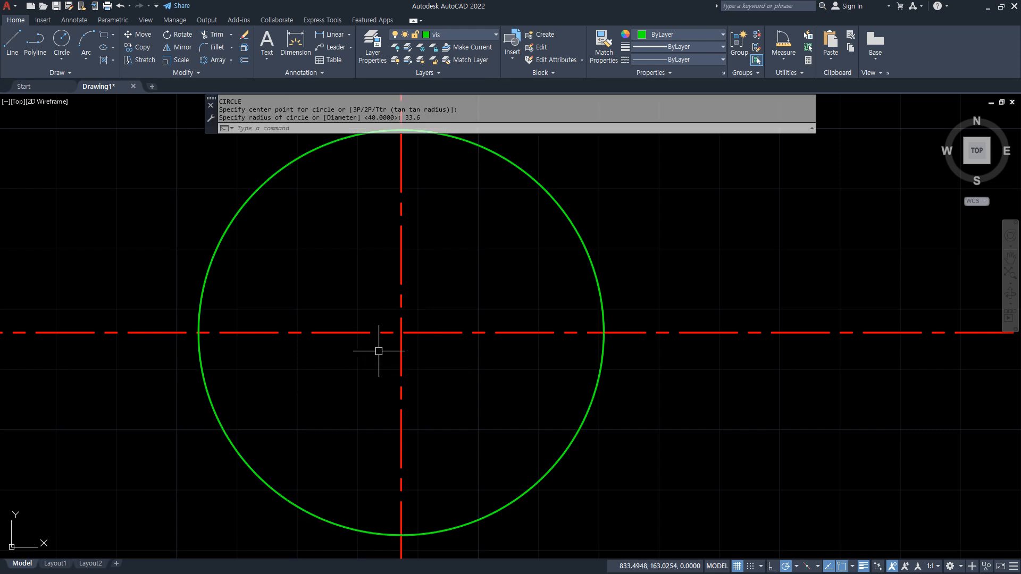
text(c)
key(Return)
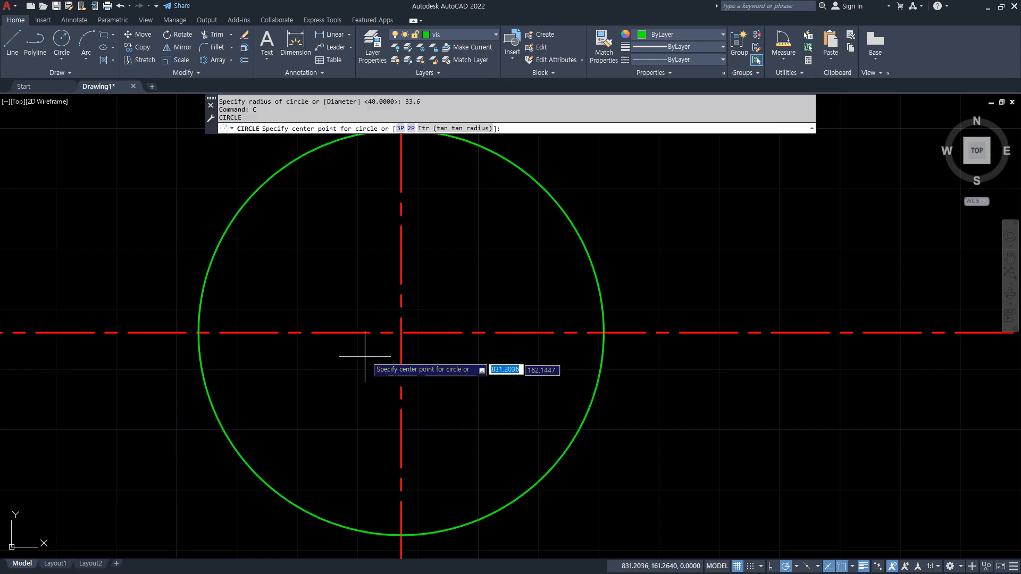
click(401, 333)
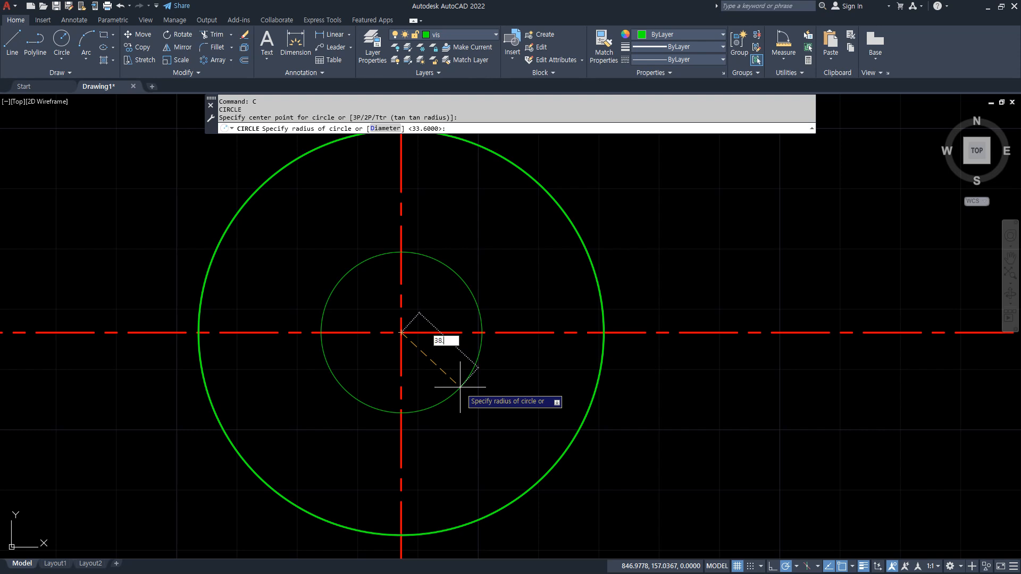
key(Return)
middle_drag(442, 410, 393, 452)
drag(449, 161, 366, 332)
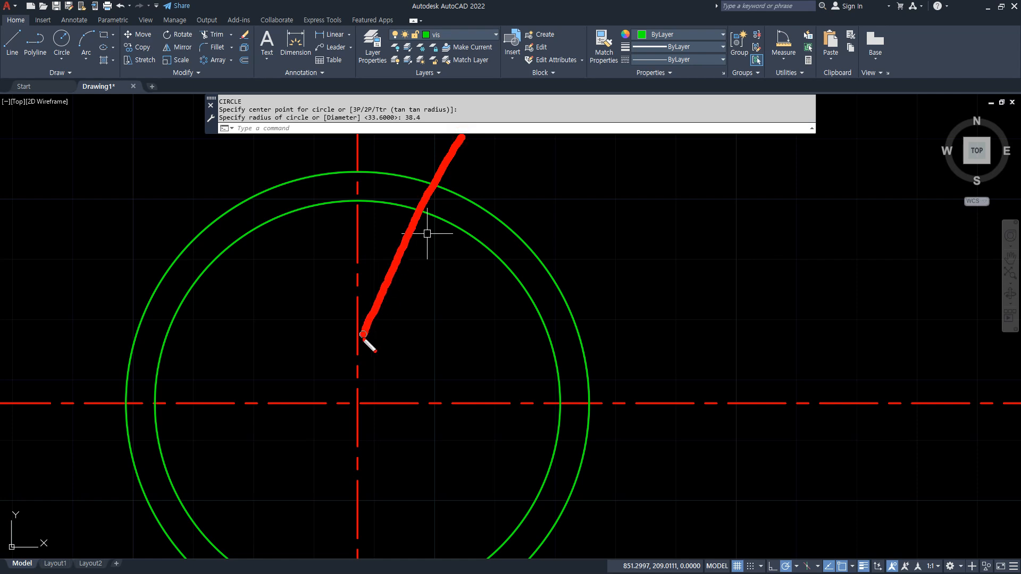
drag(366, 156, 428, 159)
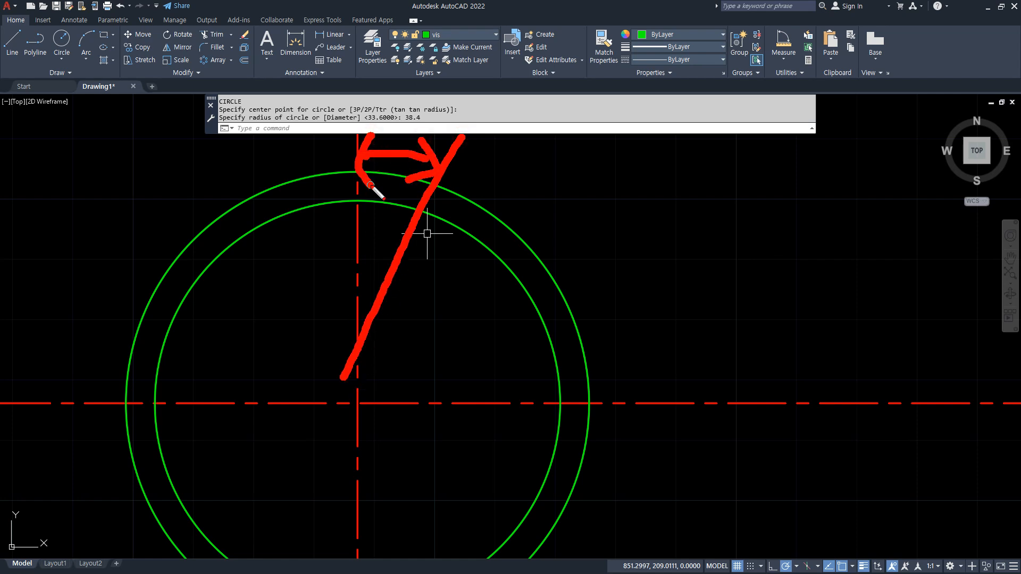
key(Escape)
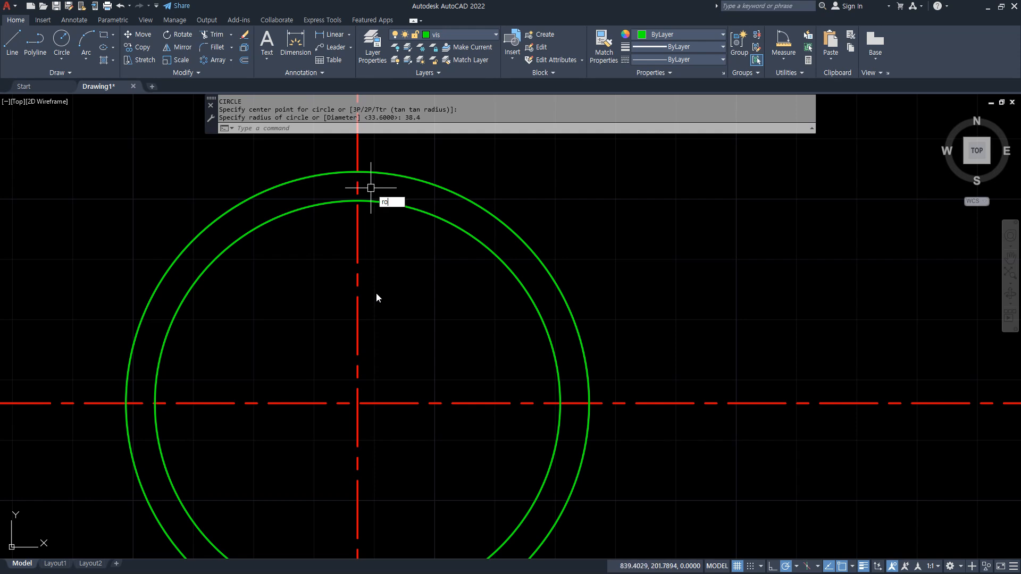
Create a rotated copy of the vertical centre line about the circles' centre with an angle of -28 degrees
text(ro)
key(Return)
click(357, 332)
key(Return)
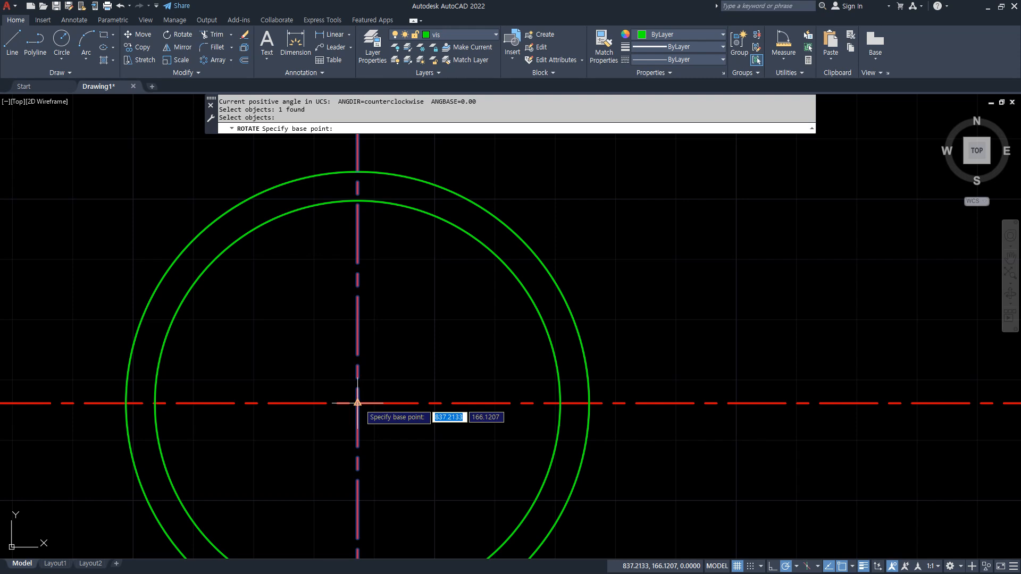
click(357, 403)
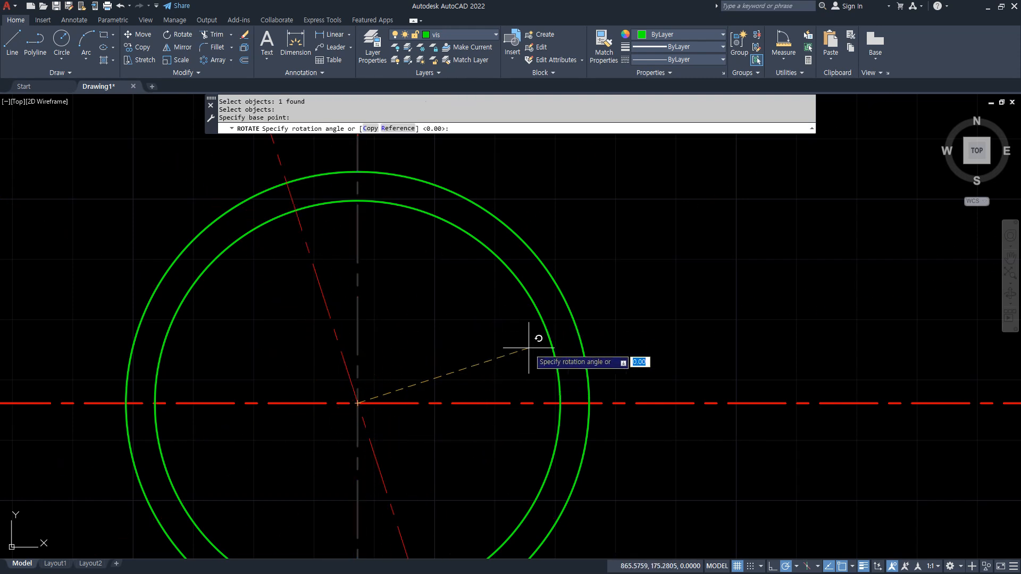
text(c)
key(Return)
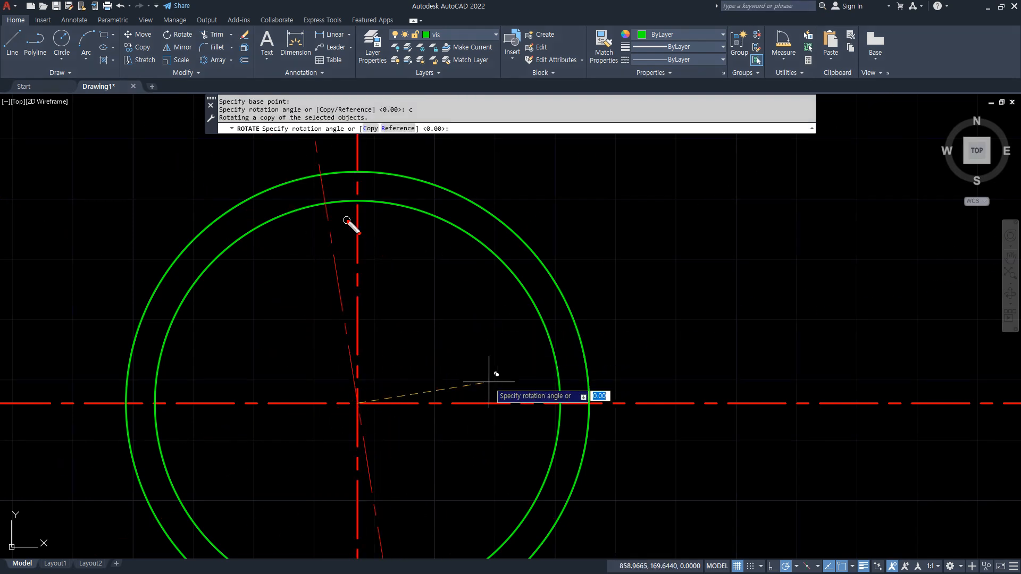
drag(346, 218, 245, 248)
drag(223, 294, 286, 292)
drag(251, 267, 253, 314)
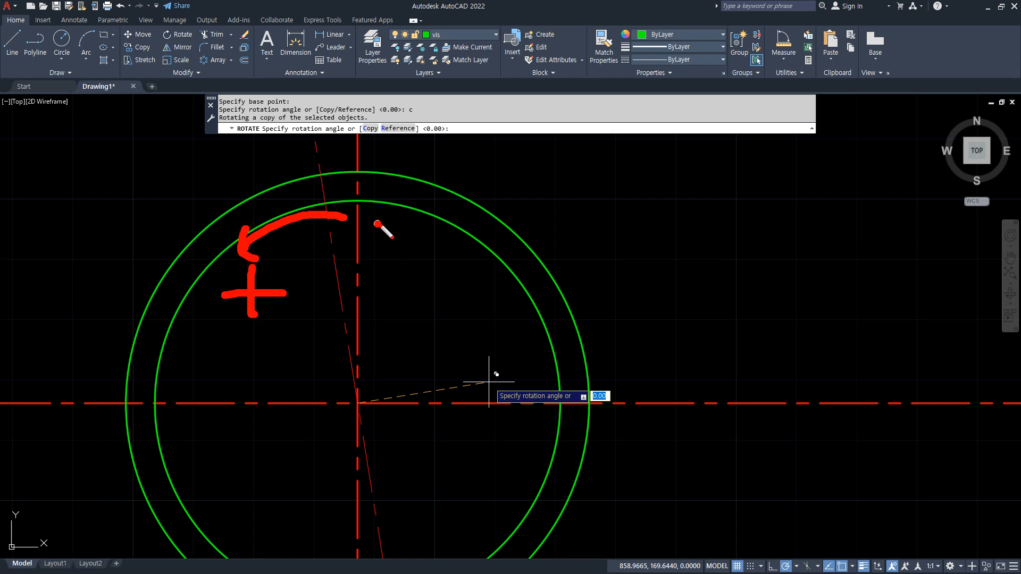
drag(377, 223, 443, 263)
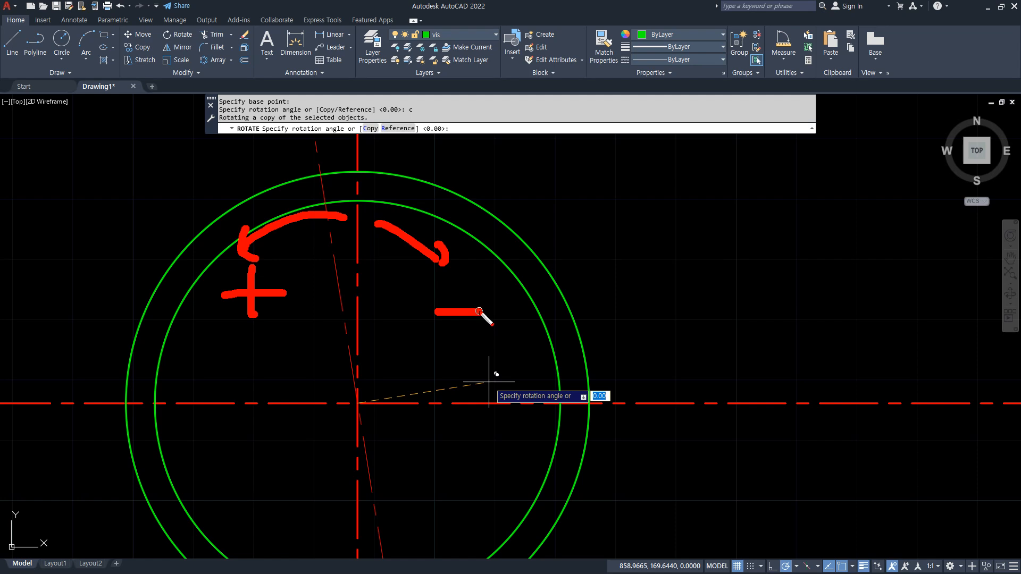
drag(529, 170, 355, 407)
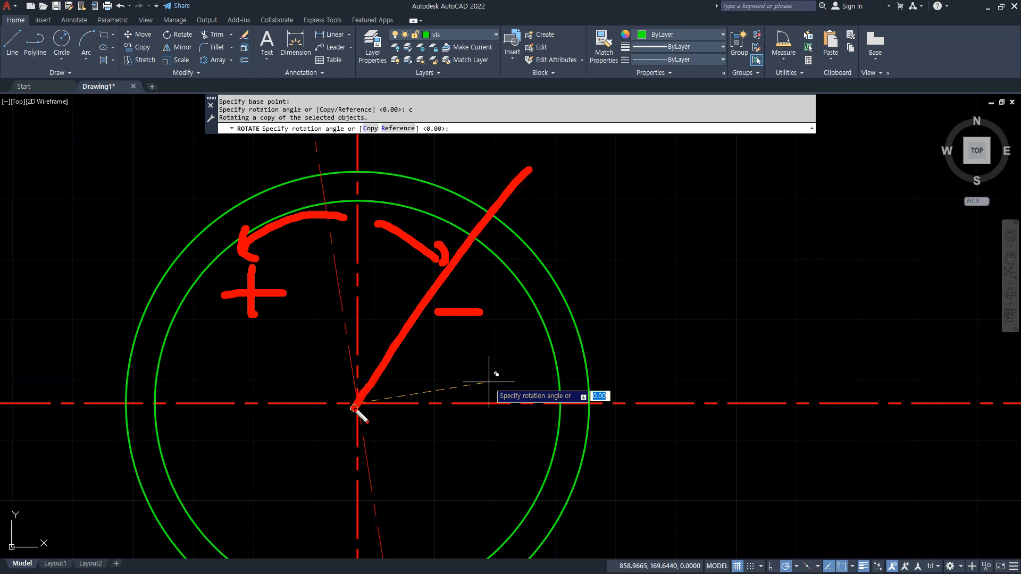
key(Escape)
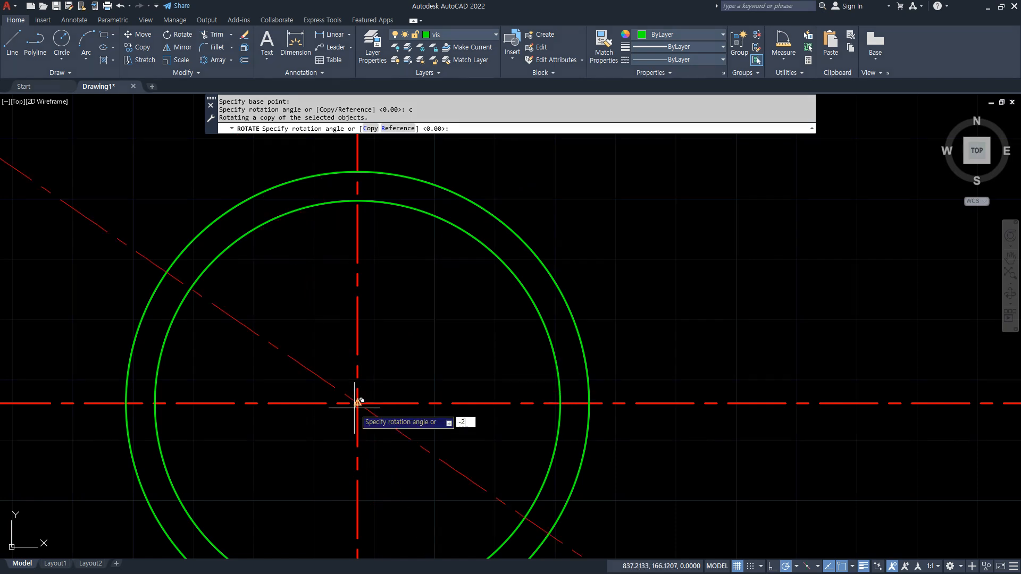
key(Return)
Match the inclined centre line's properties onto the radius 38.4 circle
text(m)
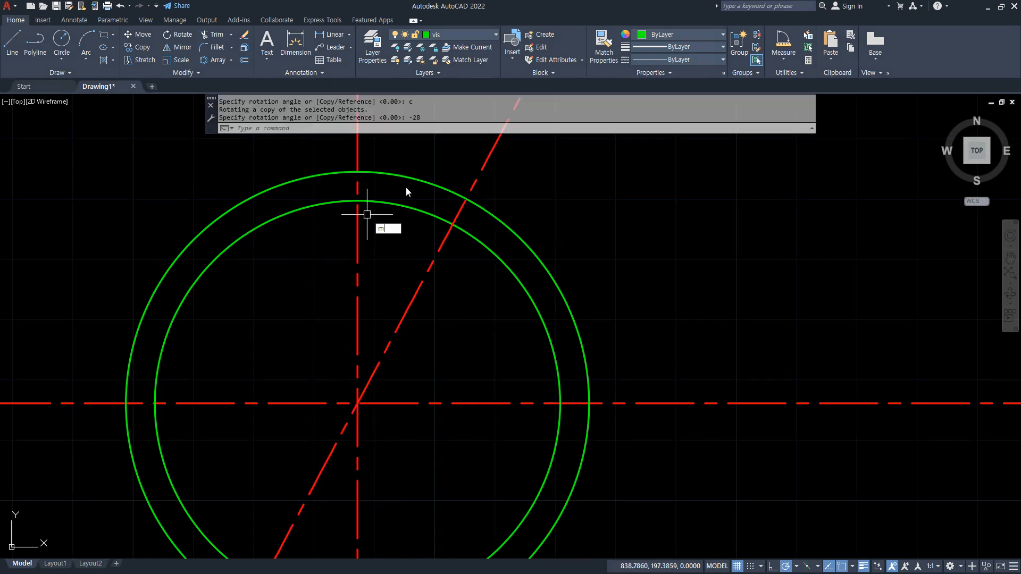
text(a)
key(Return)
click(433, 261)
click(493, 217)
key(Return)
Trim the inclined centre line at the circles' centre and erase its remaining lower part
text(tr)
key(Return)
click(332, 445)
key(Return)
mouse_move(312, 451)
middle_down()
mouse_move(342, 316)
mouse_move(324, 375)
middle_up()
click(263, 526)
text(e)
key(Return)
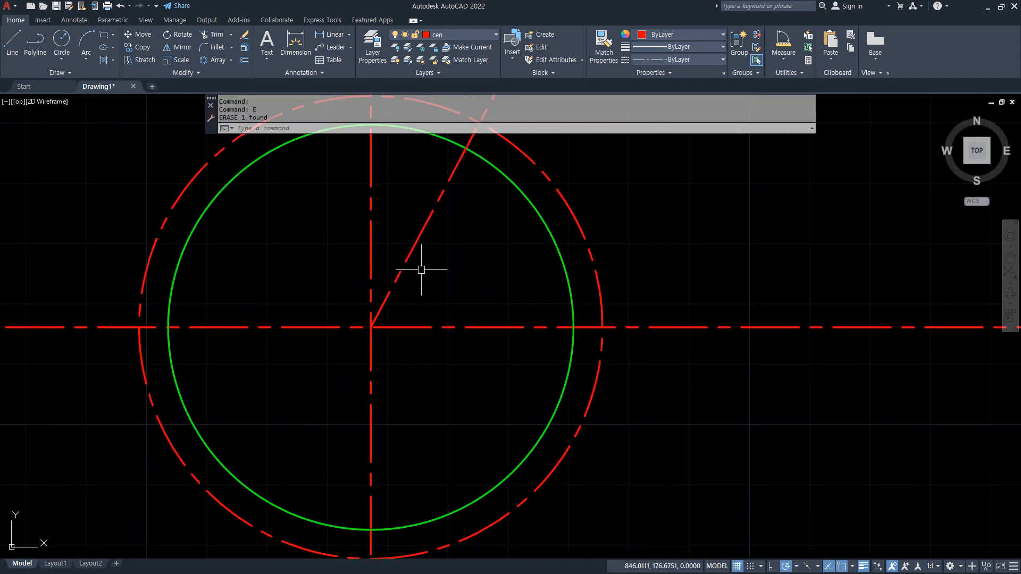
Draw a circle of radius 6.4 where the inclined centre line crosses the radius 38.4 dashed circle
middle_drag(416, 282, 382, 375)
text(c)
key(Return)
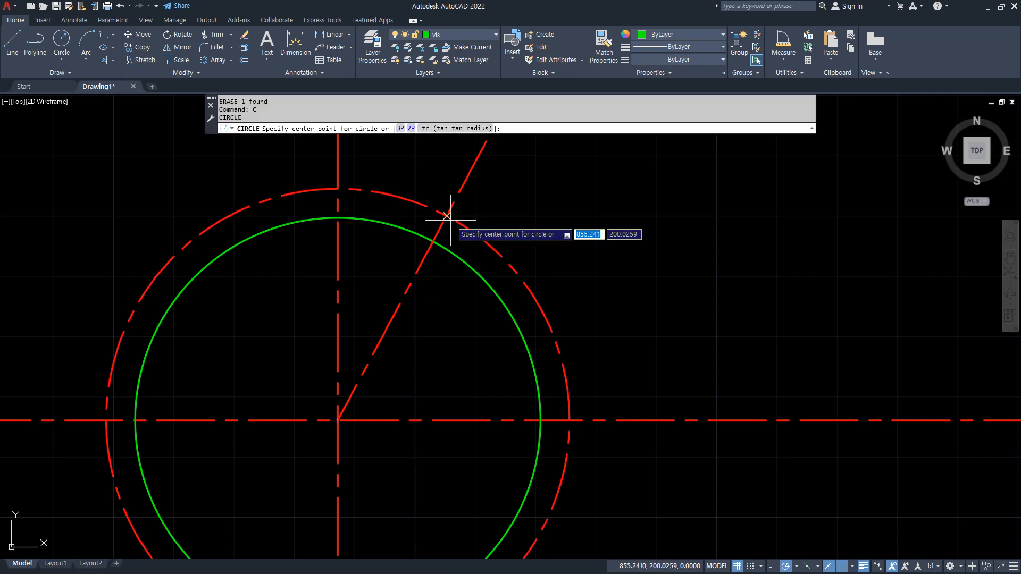
click(447, 216)
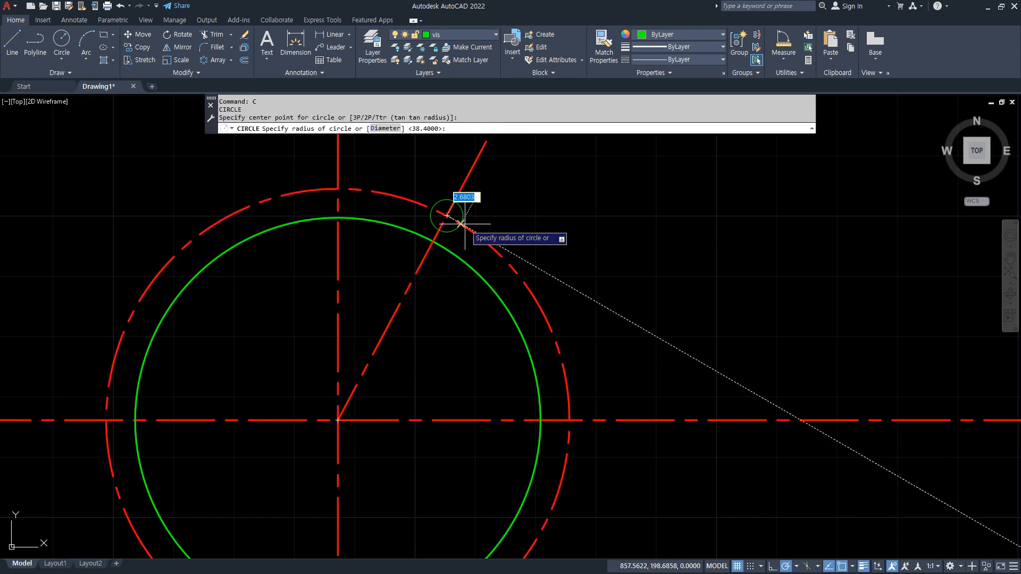
key(Return)
key(Escape)
key(Escape)
Offset the inclined centre line by 6.4 to both sides
text(o)
key(Return)
text(6.4)
key(Return)
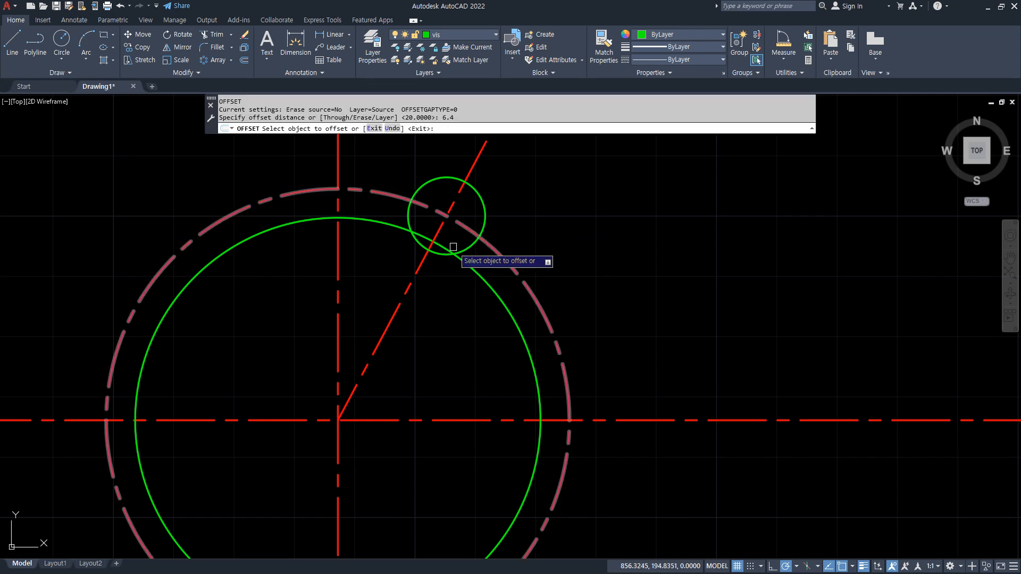
click(416, 274)
click(410, 268)
click(413, 271)
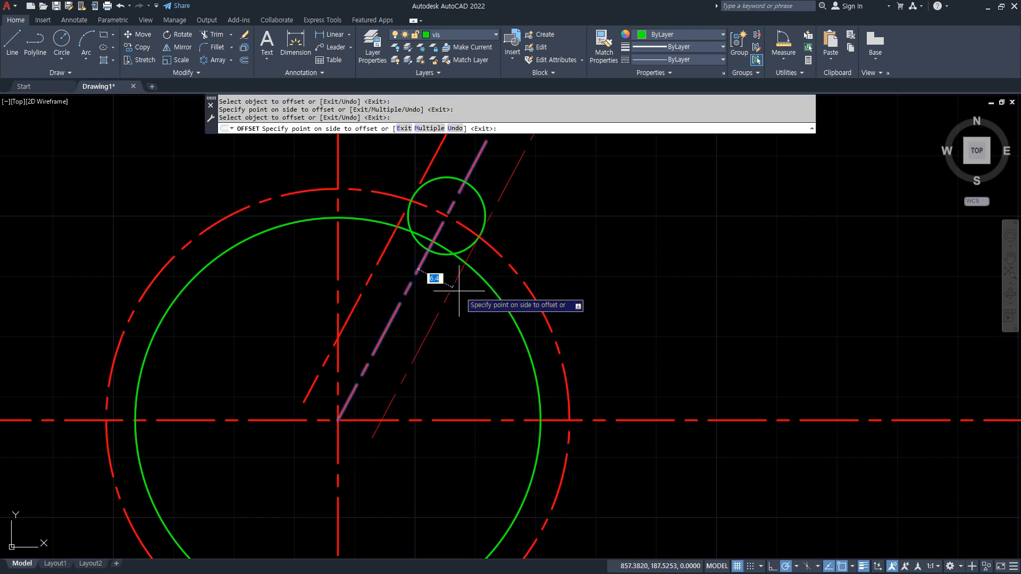
click(438, 281)
key(Return)
Match the solid inner circle's properties onto both offset lines
text(ma)
key(Return)
click(478, 274)
click(455, 278)
click(389, 249)
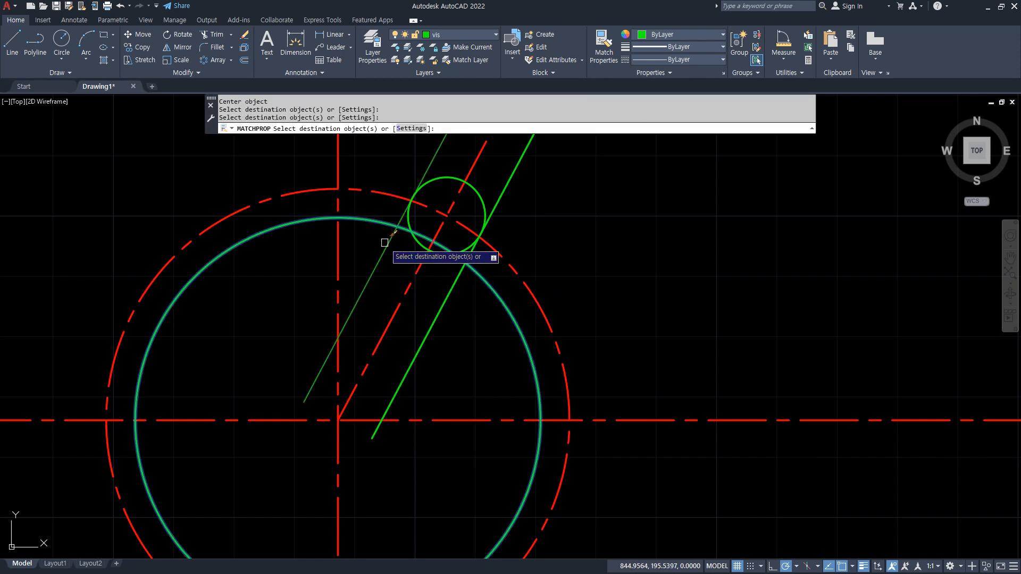
key(Return)
Trim the offset lines, circles and inclined centre line into a round-ended notch on the inner circle, and erase the rest of the dashed circle
scroll(444, 240, up, 3)
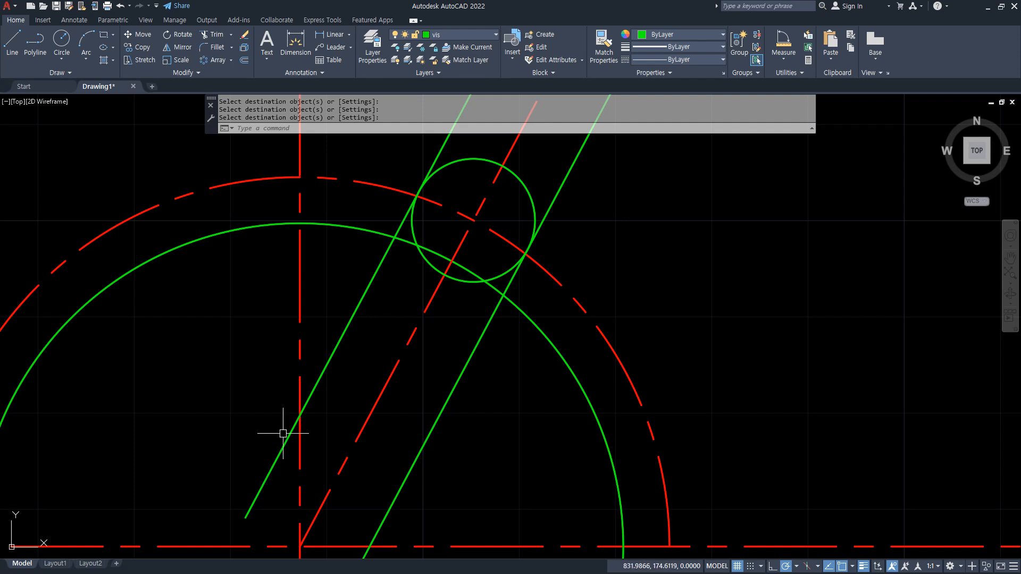
text(tr)
key(Return)
click(339, 326)
click(366, 328)
click(425, 227)
click(392, 248)
click(439, 237)
click(414, 262)
click(459, 267)
click(453, 293)
click(470, 268)
click(495, 262)
click(480, 294)
click(466, 324)
click(499, 376)
click(563, 177)
click(450, 150)
click(429, 158)
middle_drag(598, 220, 609, 252)
click(558, 281)
click(405, 222)
click(533, 161)
key(space)
click(261, 214)
text(e)
key(space)
Lengthen both ends of the notch's centre arc and the outer end of its inclined centre line with a delta of 5
text(len)
key(space)
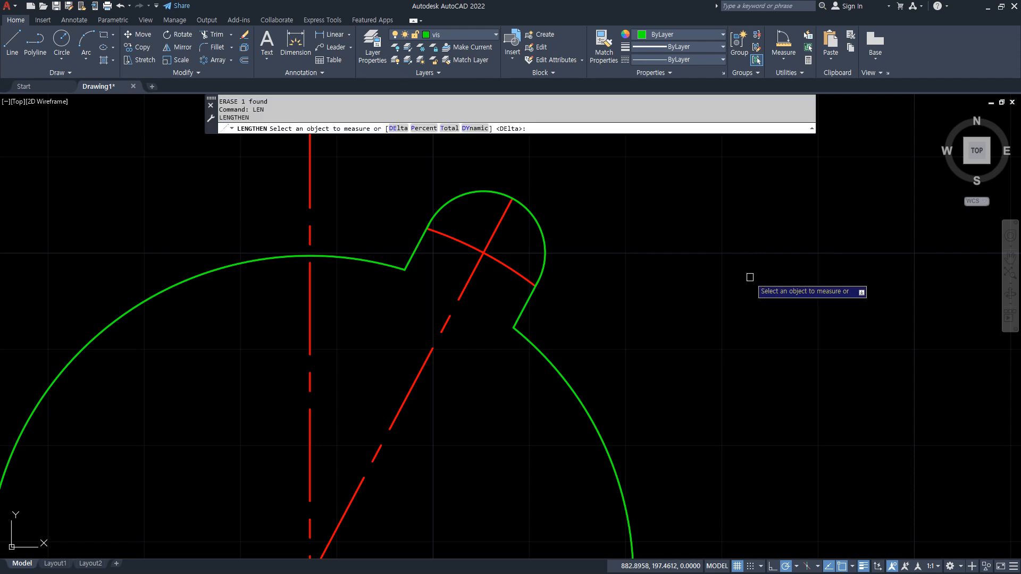
text(de)
key(space)
text(5)
key(space)
click(519, 277)
click(460, 245)
click(461, 245)
click(502, 218)
key(space)
Erase the leftover short line segment near the circle's centre
scroll(502, 244, down, 6)
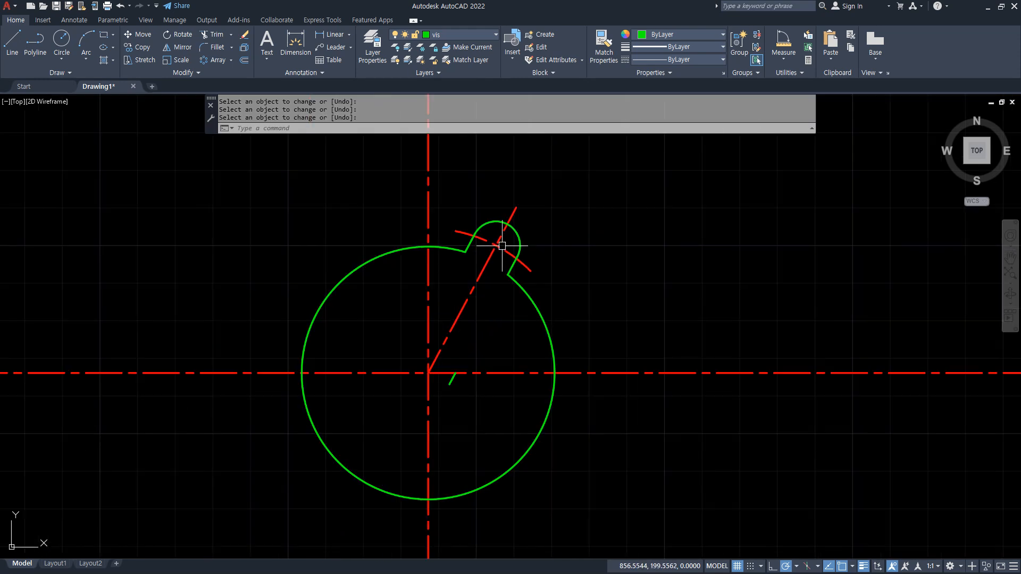
scroll(462, 350, up, 3)
click(416, 284)
click(514, 343)
text(e)
key(space)
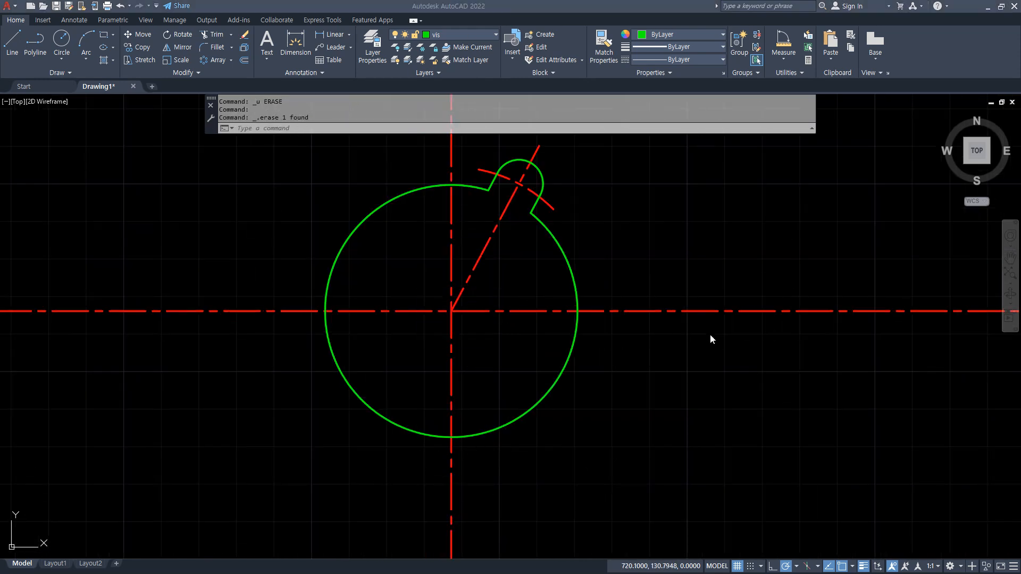
drag(724, 313, 749, 440)
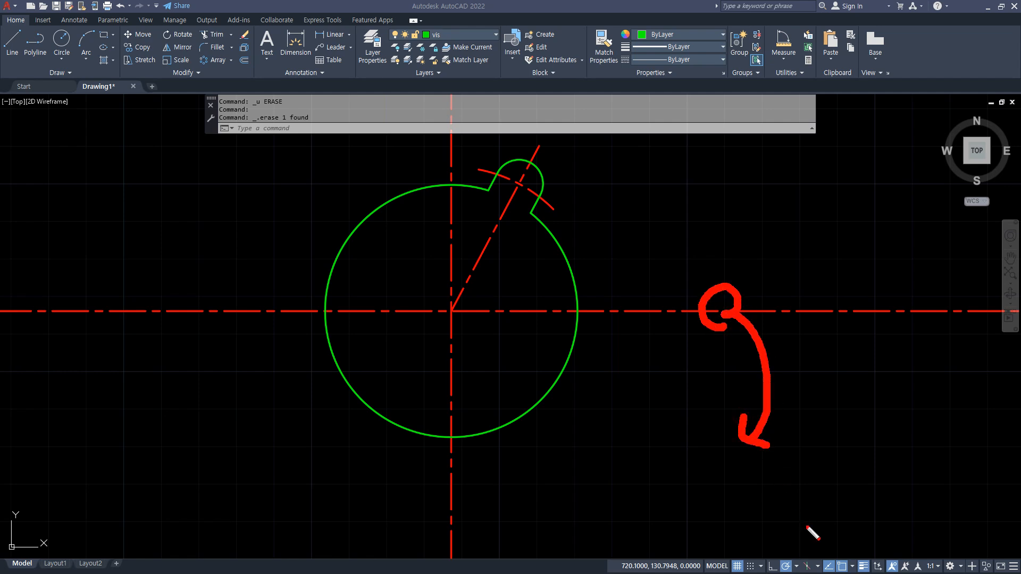
mouse_move(549, 535)
mouse_down()
mouse_move(797, 532)
mouse_move(843, 192)
mouse_up()
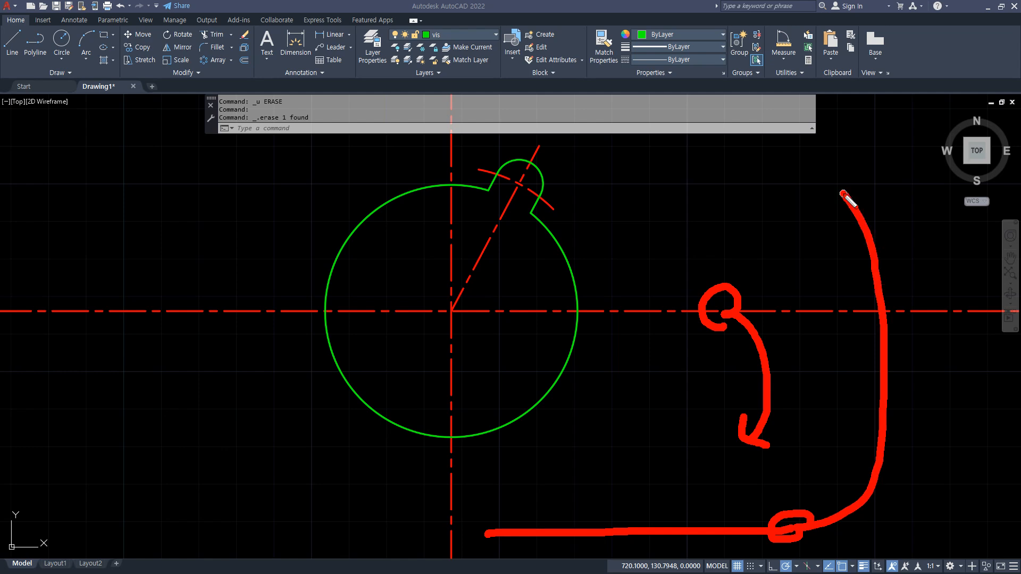
key(Escape)
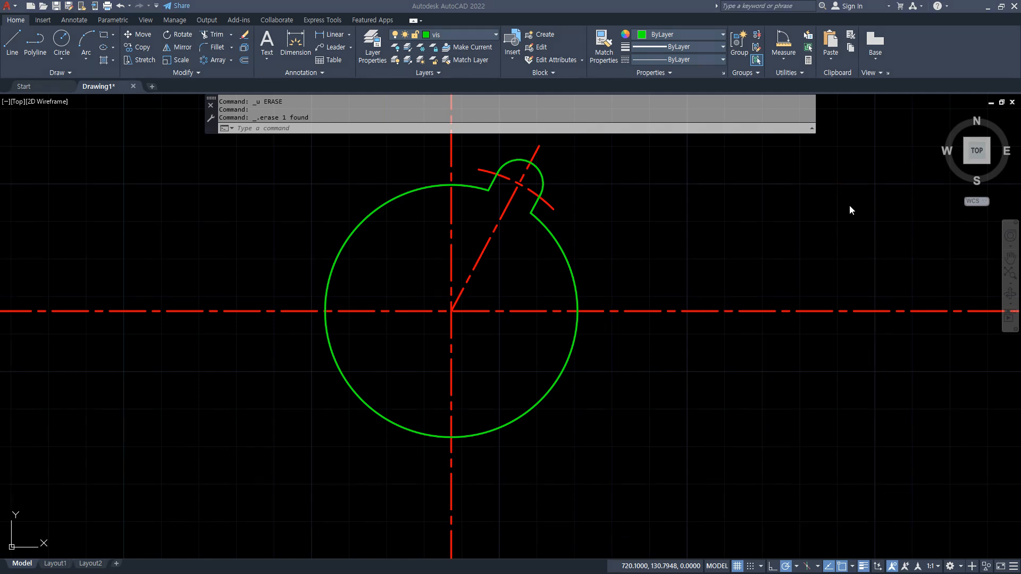
Offset the horizontal centre line downward by 45
click(560, 126)
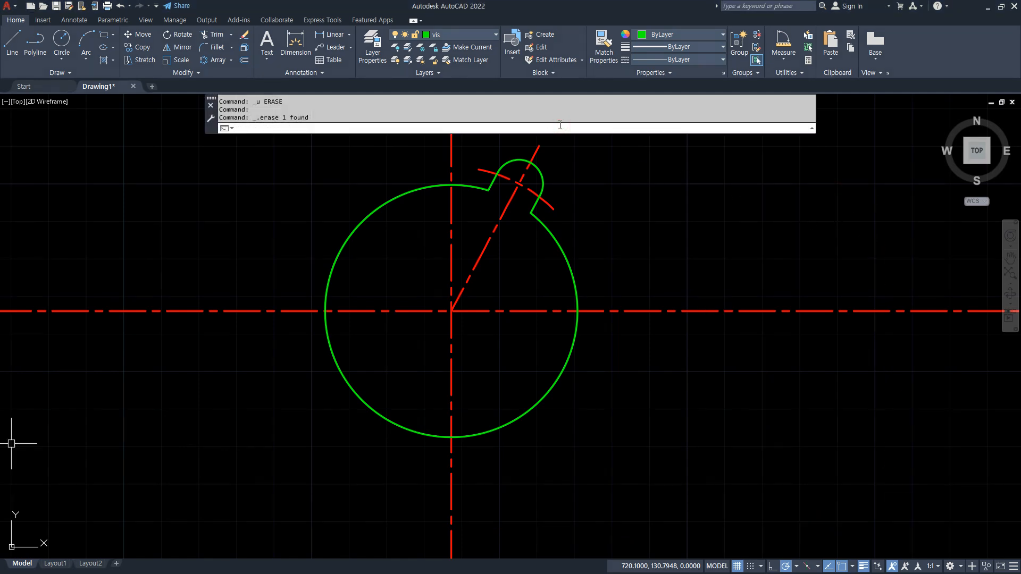
text(o)
key(Return)
text(4)
key(Return)
click(678, 311)
click(679, 451)
key(Return)
Offset the lower horizontal centre line upward by 106
key(Return)
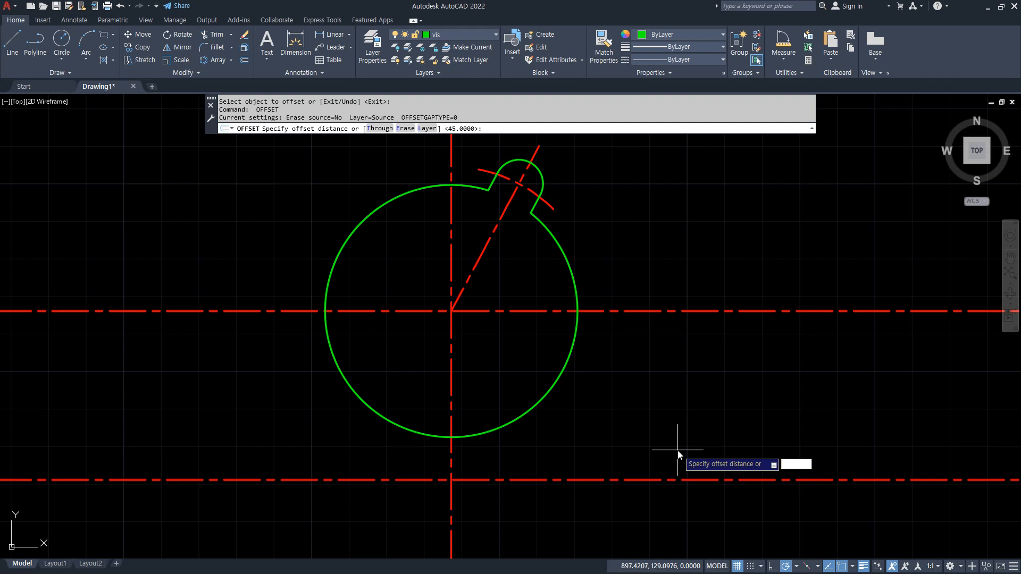
key(Return)
click(701, 480)
click(701, 281)
key(Return)
scroll(683, 405, down, 2)
middle_drag(656, 337, 665, 392)
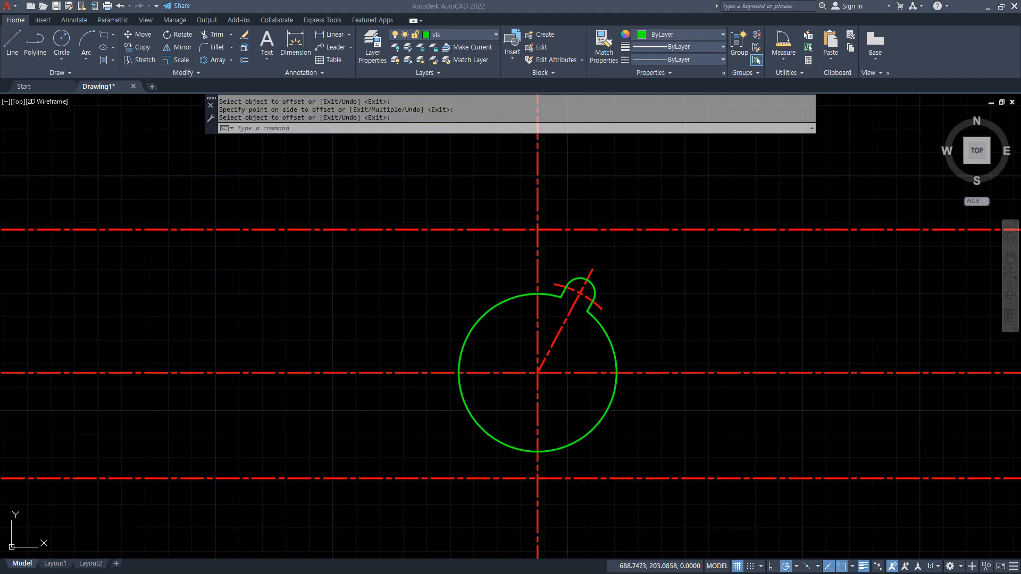
Switch to the Chrome image popup and bring the part's reference drawing into view to examine the upper edge and hole positions
drag(0, 112, 489, 107)
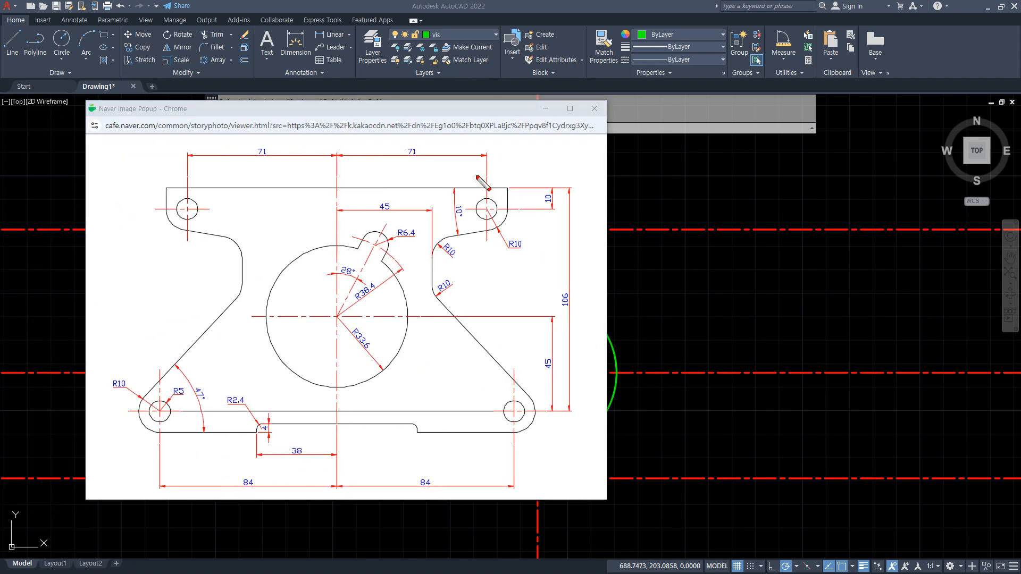
drag(446, 186, 490, 186)
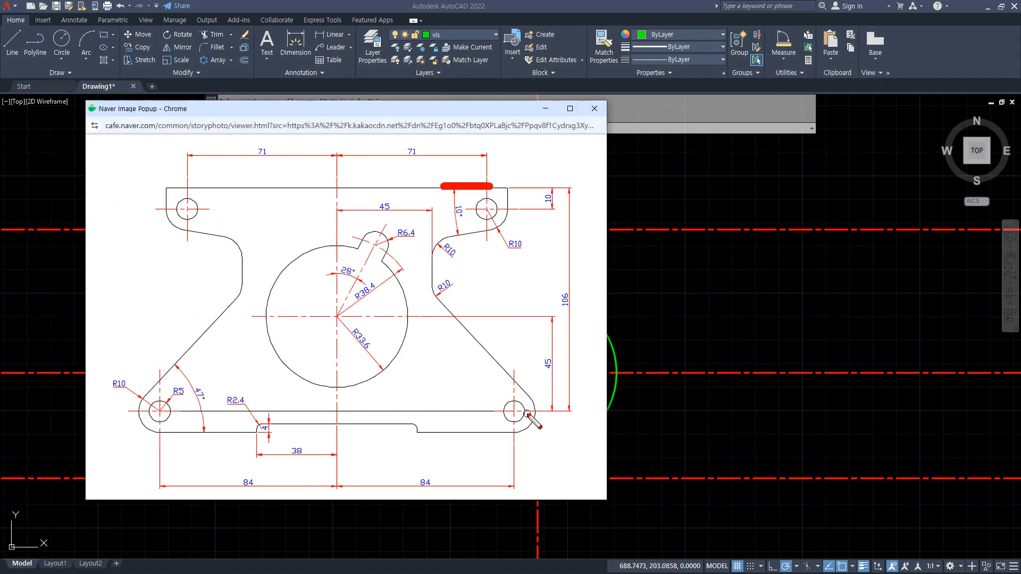
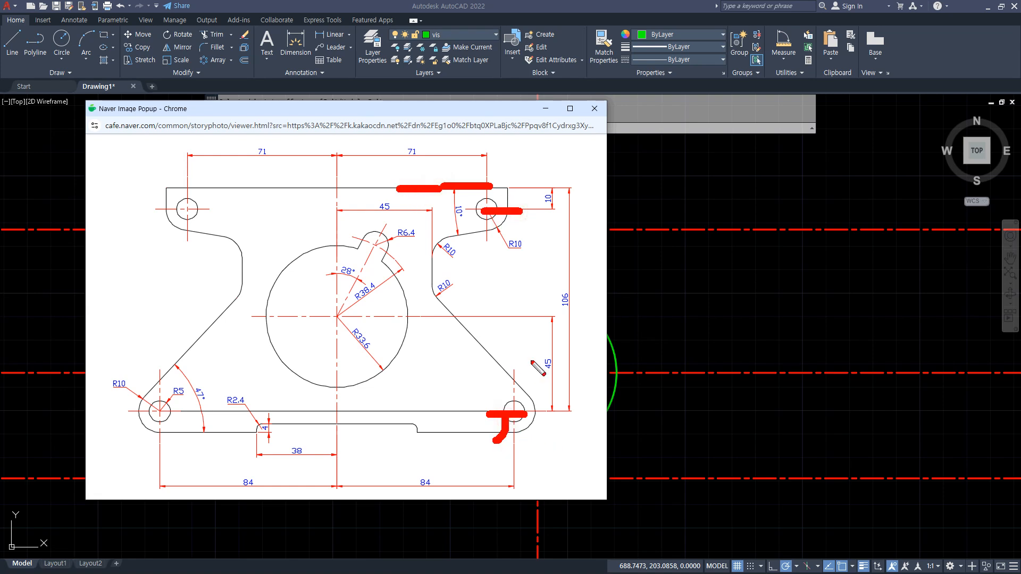
Offset the uppermost and the lowest horizontal centre lines downward by 10 each
key(Escape)
drag(470, 108, 0, 115)
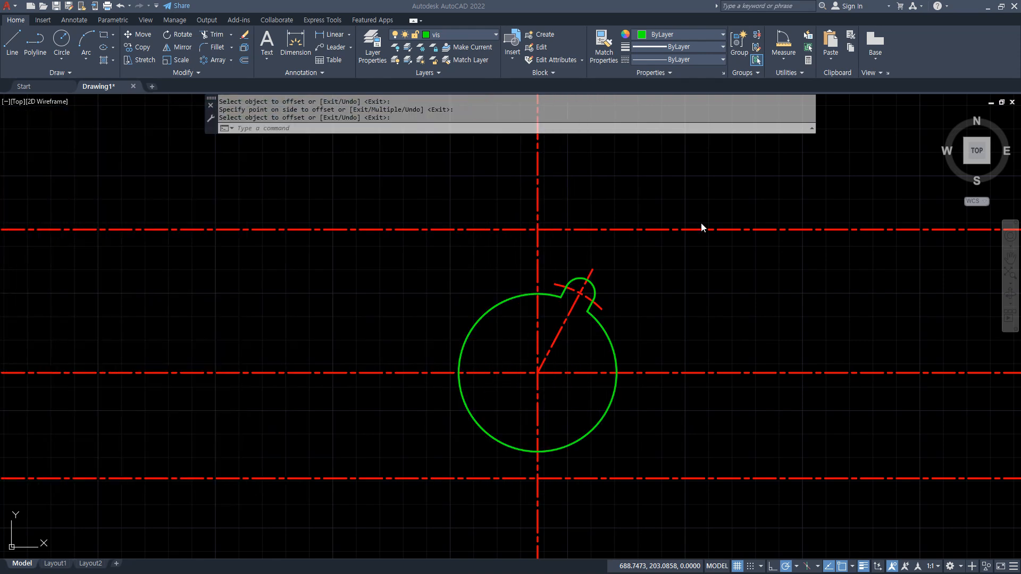
key(Return)
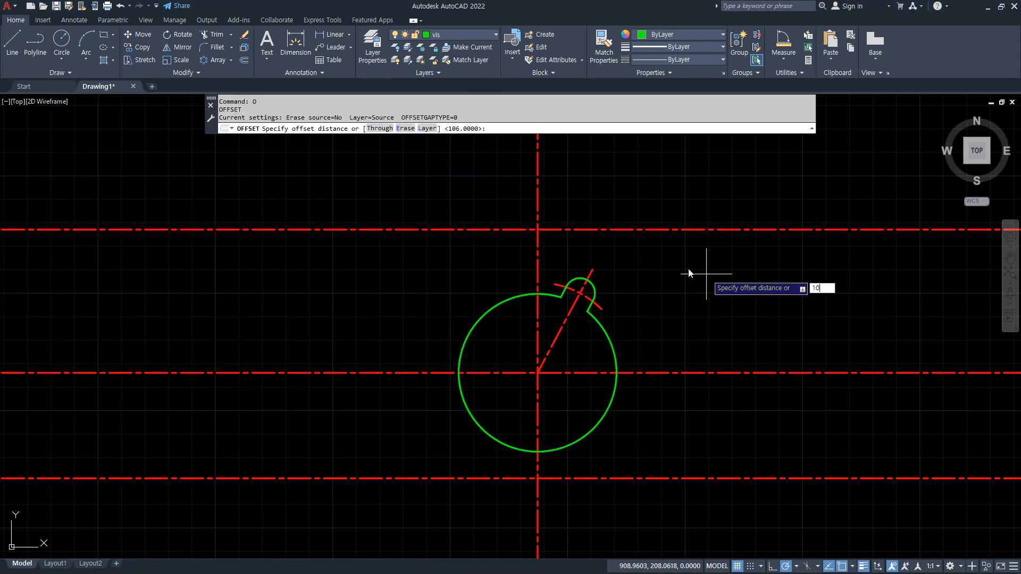
text(10)
key(Return)
click(699, 229)
click(712, 298)
click(705, 480)
click(707, 505)
key(Return)
Match the plate's top and bottom edge construction lines to the properties of the green central circle
text(m)
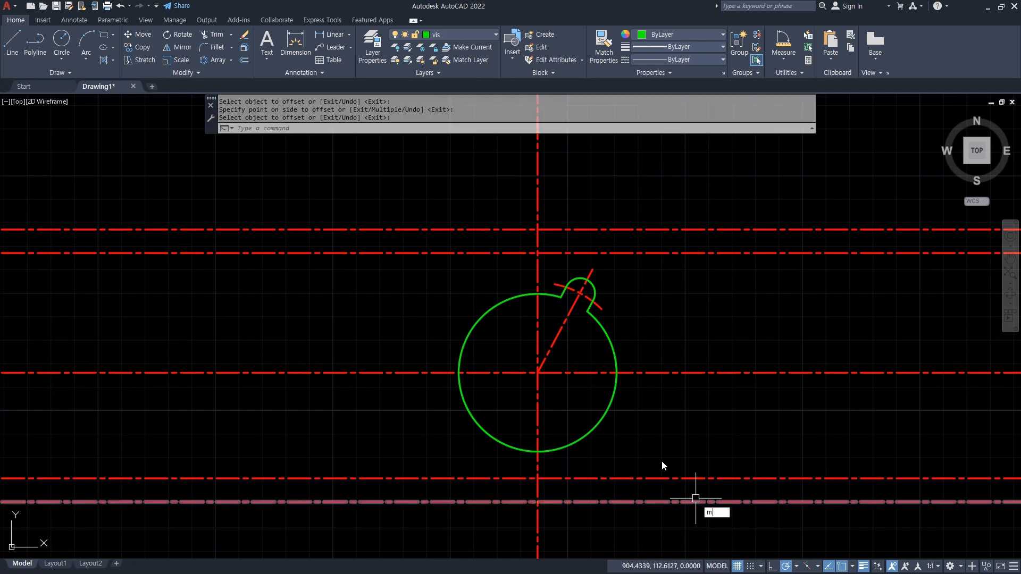
text(a)
key(Return)
click(612, 406)
click(664, 229)
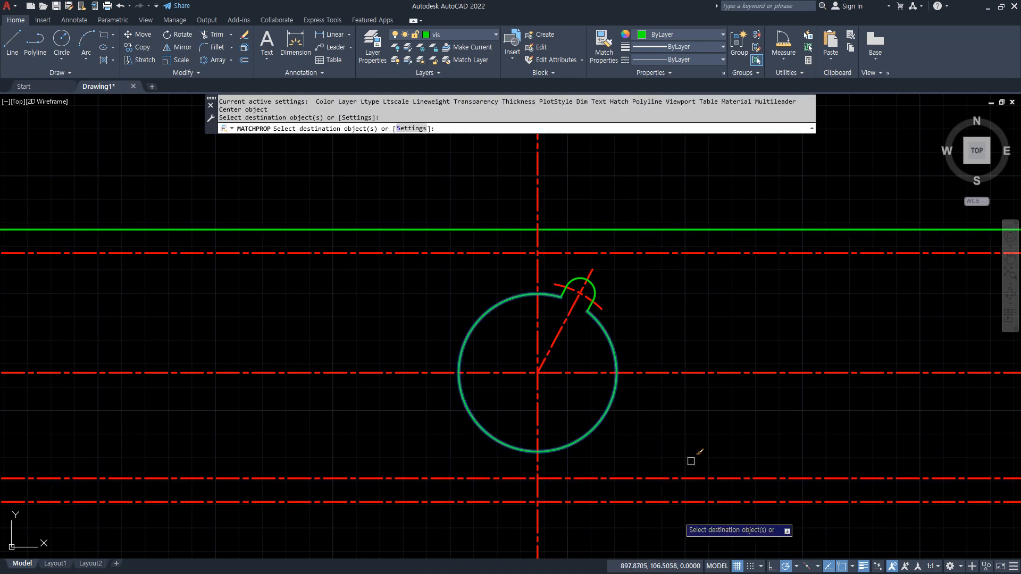
click(661, 502)
key(Return)
Trim the vertical centre line where it extends beyond the plate's top and bottom edges
text(tr)
key(Return)
click(537, 193)
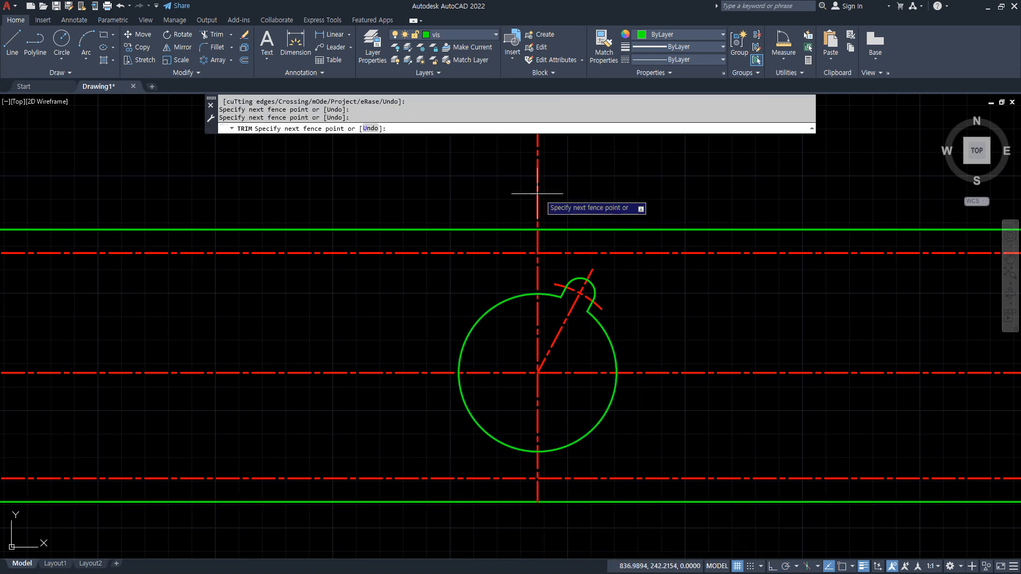
key(Return)
Lengthen the vertical centre line by a delta of 5 at both its upper and lower ends
text(len)
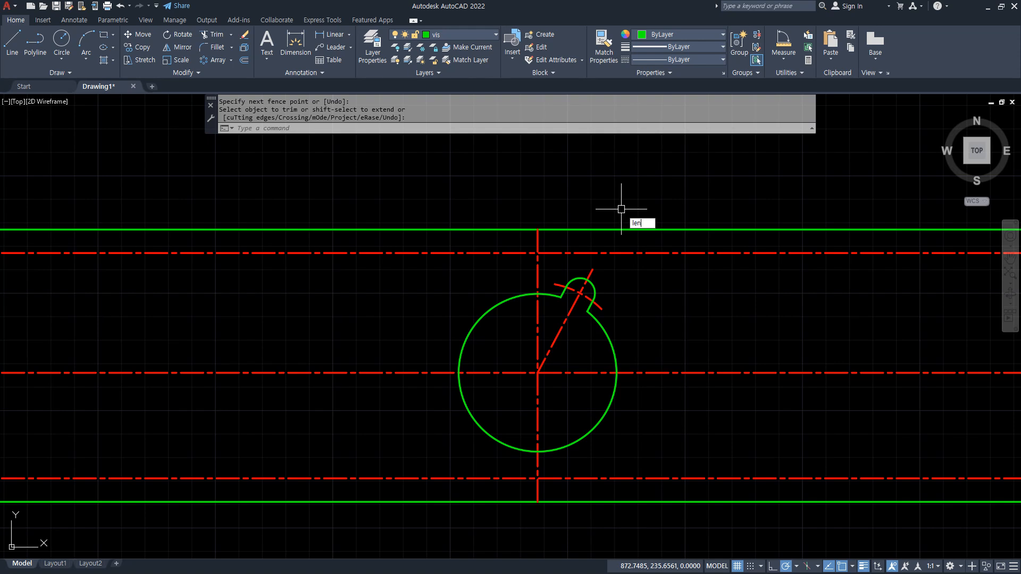
key(Return)
text(de)
key(Return)
text(5)
key(Return)
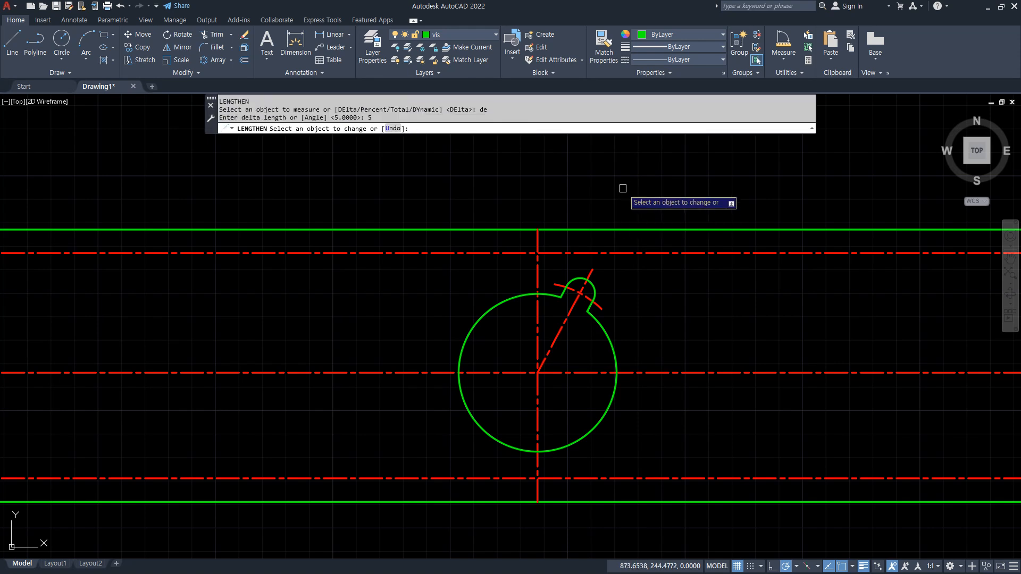
click(538, 229)
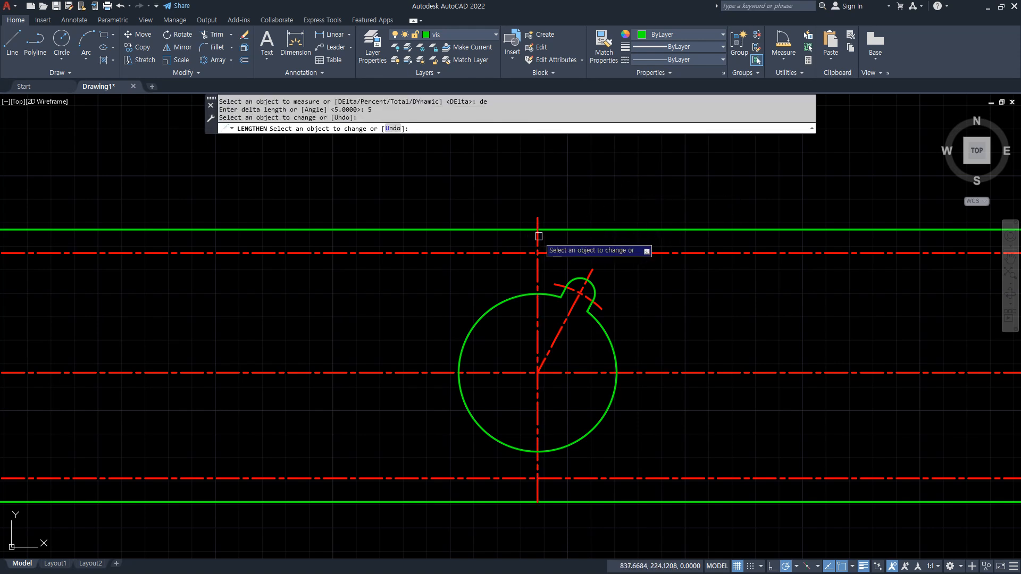
click(540, 494)
key(Return)
Offset the vertical centre line by 84 to both sides
text(o)
key(Return)
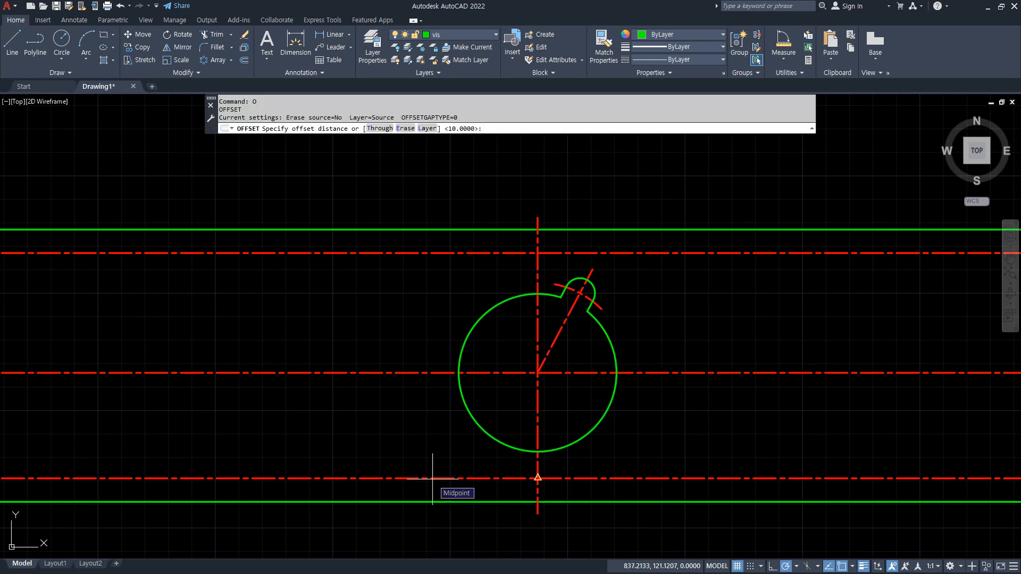
text(84)
key(Return)
click(537, 490)
click(521, 493)
click(538, 491)
click(598, 492)
key(Return)
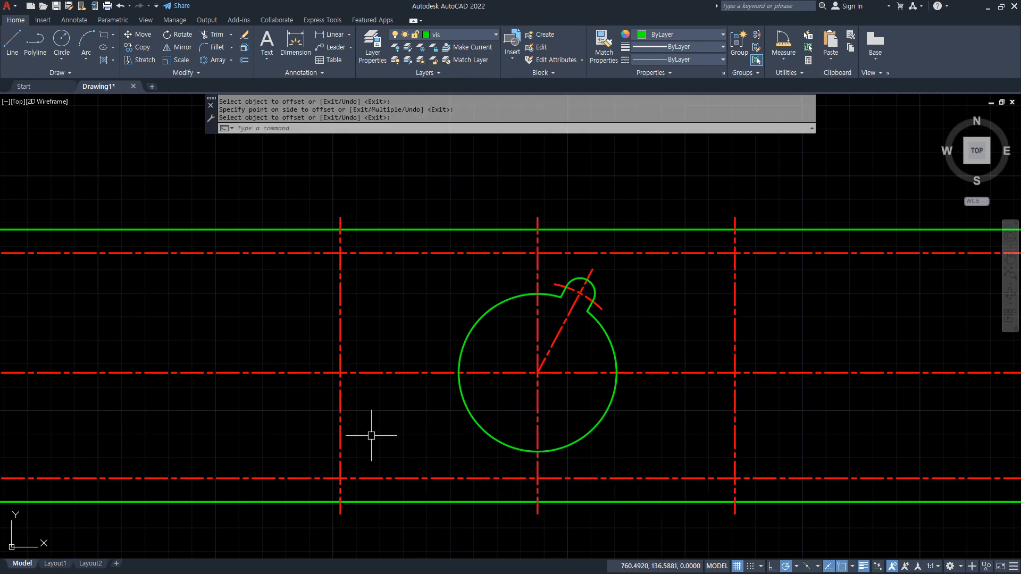
Draw radius 10 circles where the lower horizontal centre line crosses the two outer vertical centre lines
text(c)
key(Return)
click(341, 479)
text(10)
key(Return)
key(Return)
click(734, 478)
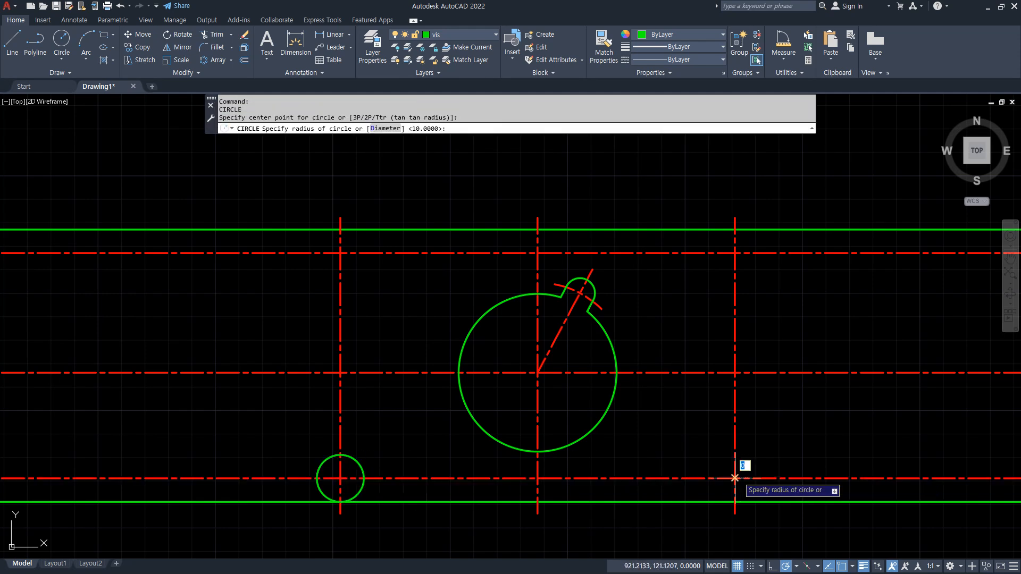
key(Return)
Draw concentric radius 5 holes inside the two lower corner circles
key(Return)
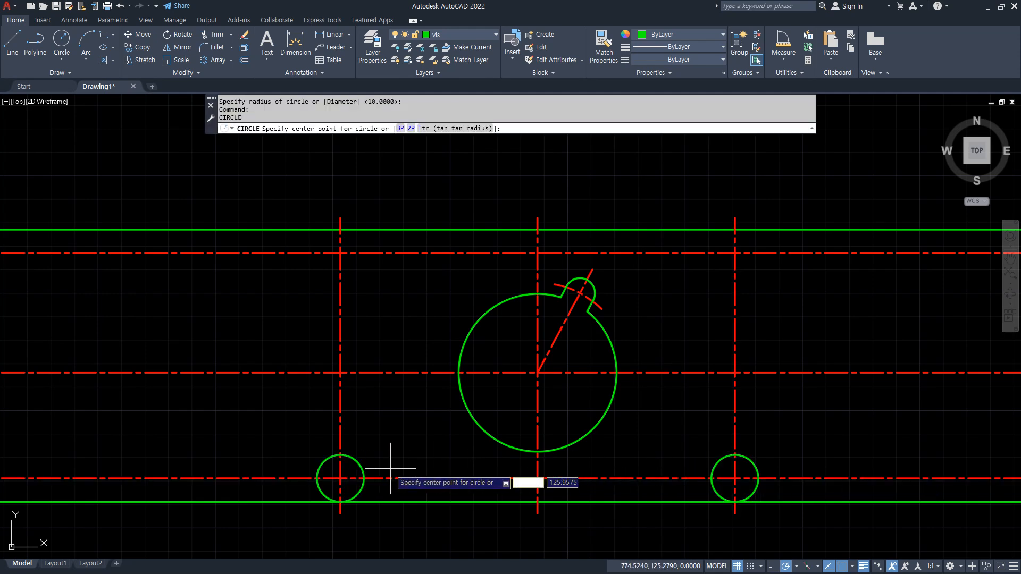
click(341, 478)
text(5)
key(Return)
key(Return)
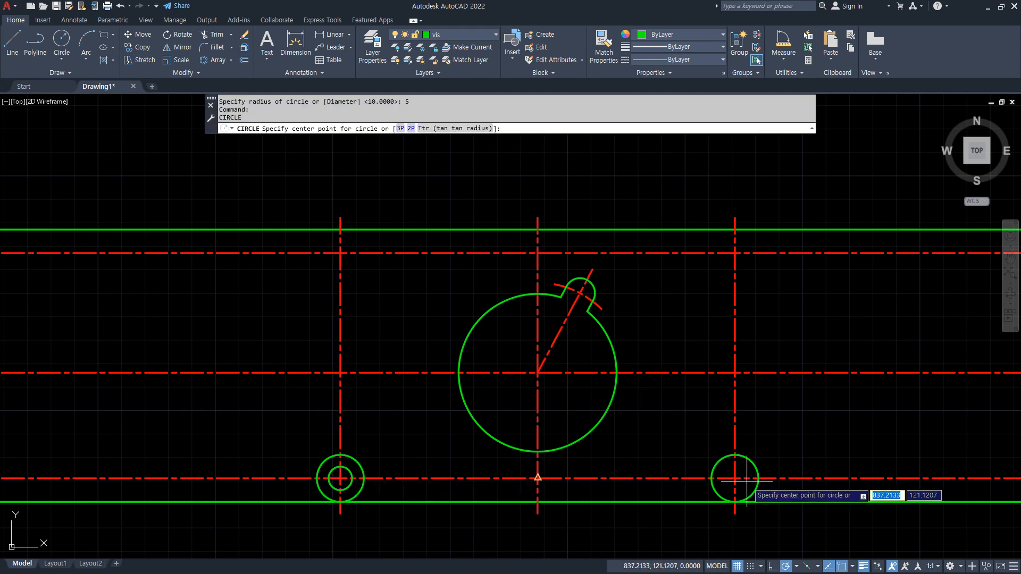
click(735, 479)
key(Return)
Rotate a copy of the lower horizontal centre line by 47° about the centre of the lower-left hole
scroll(355, 505, up, 4)
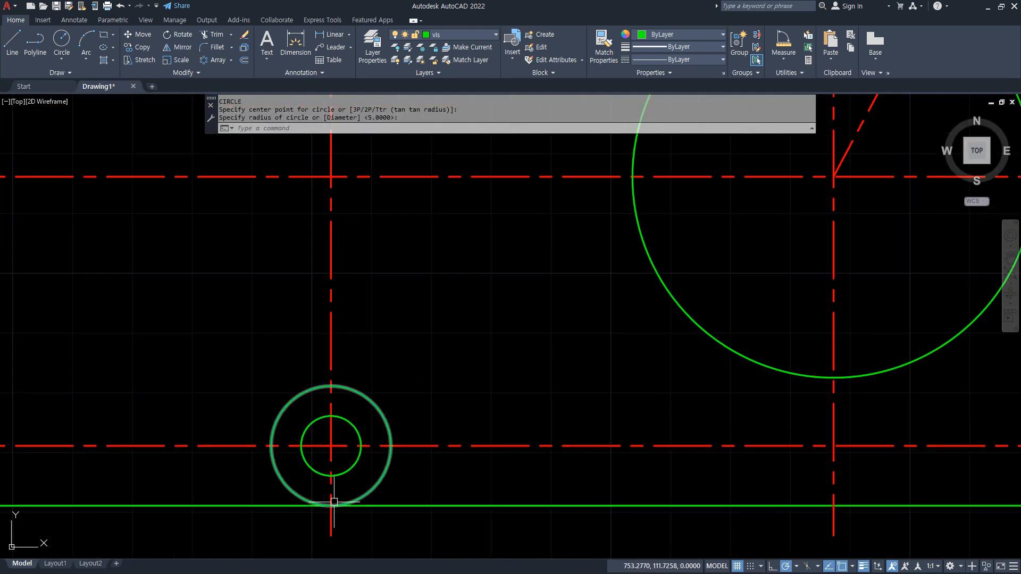
middle_drag(340, 470, 440, 451)
mouse_move(571, 413)
mouse_down()
mouse_move(593, 418)
mouse_move(570, 301)
mouse_up()
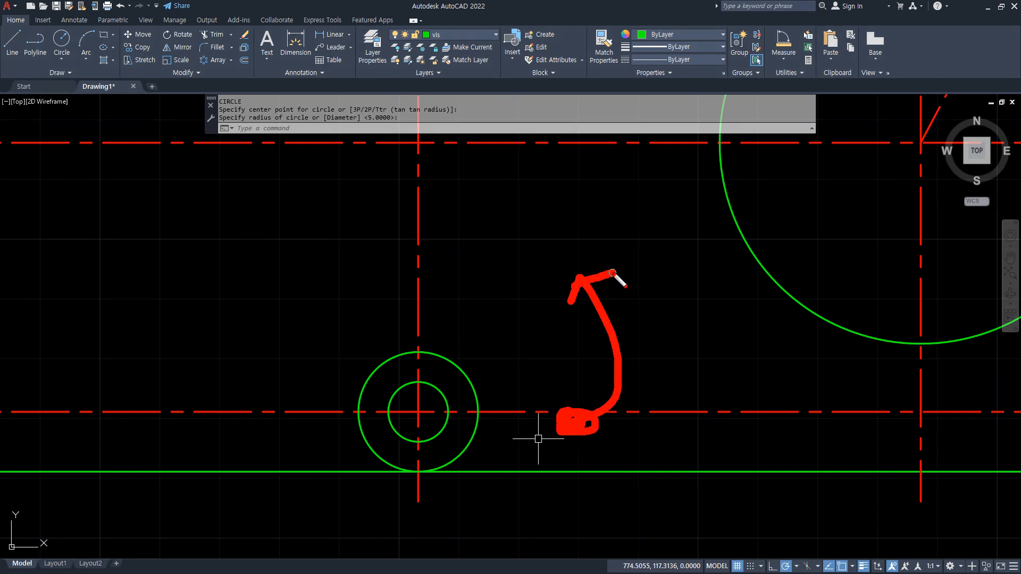
key(Escape)
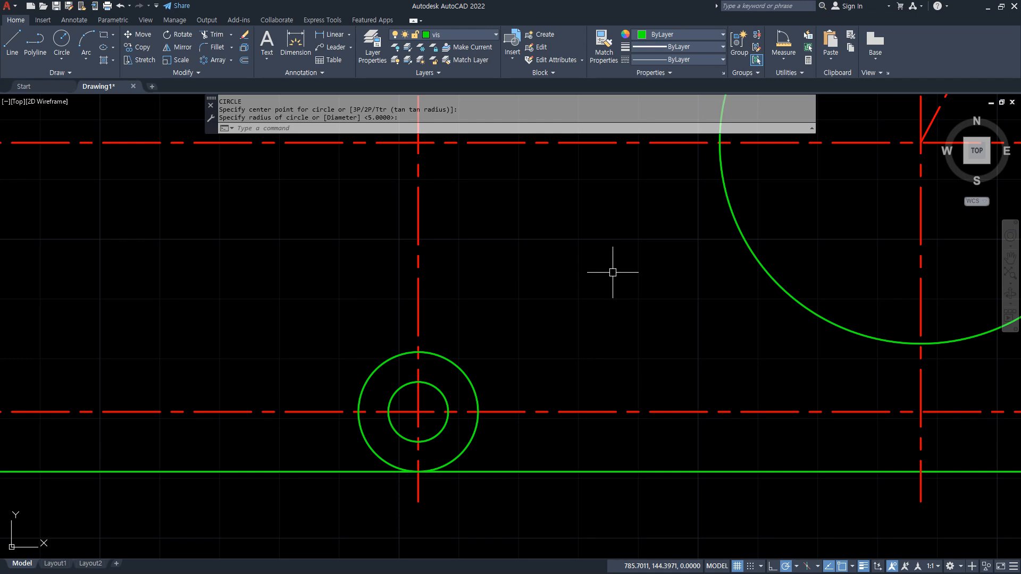
text(ro)
key(Return)
click(508, 412)
key(Return)
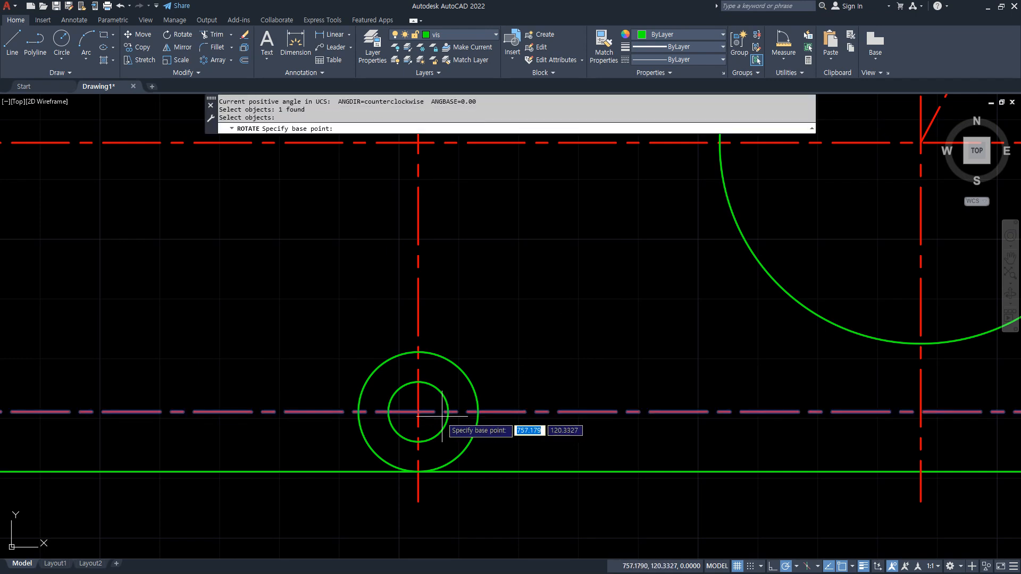
click(419, 411)
text(c)
key(Return)
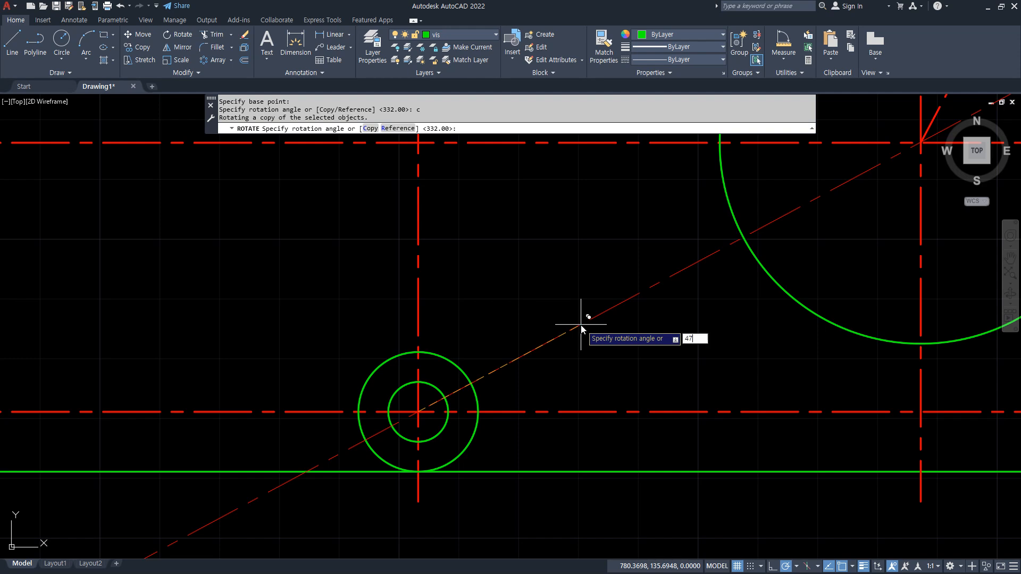
key(Return)
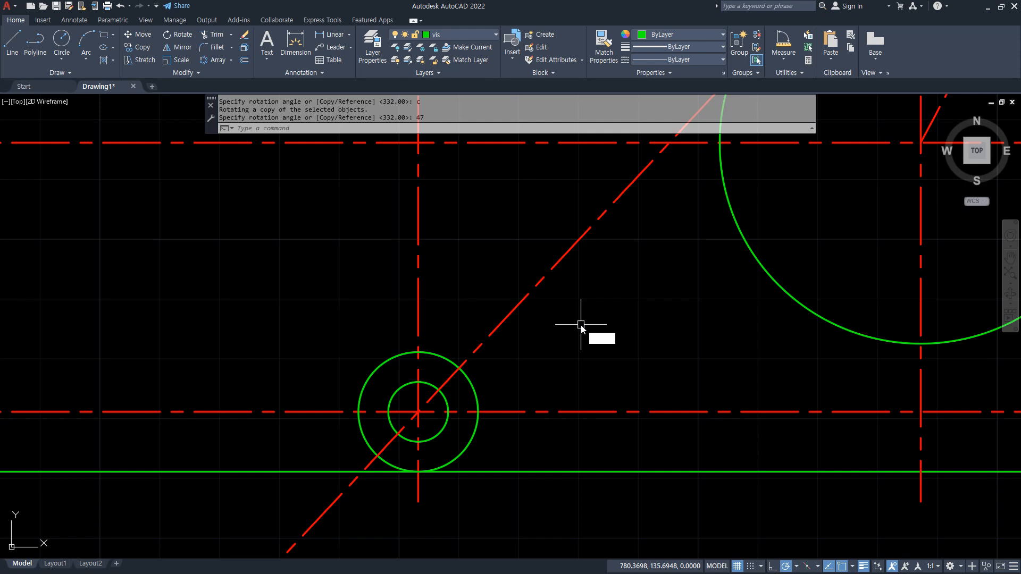
Offset the 47° line by 10 toward the upper left, tangent to the lower-left outer circle
key(Return)
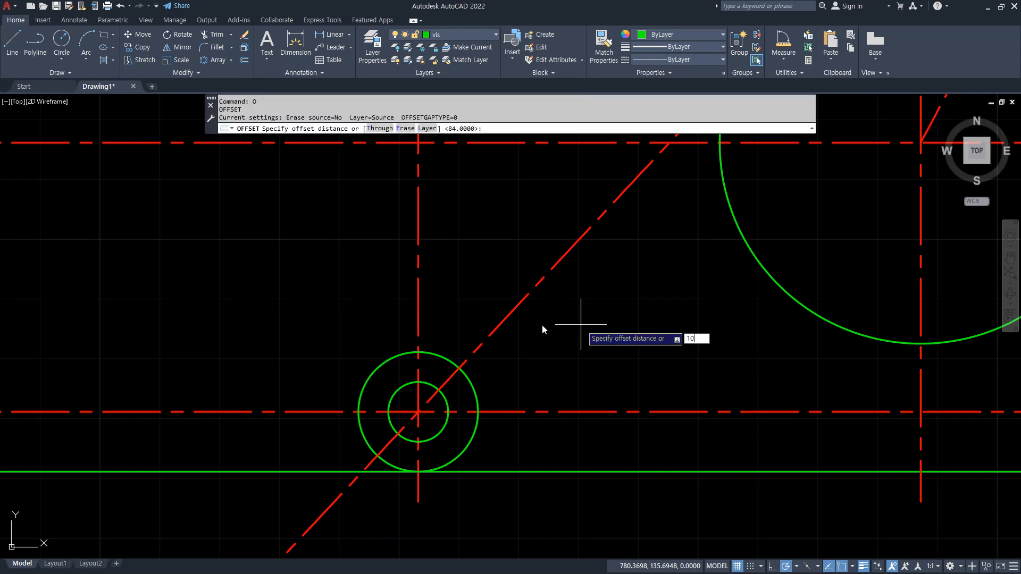
key(Return)
click(511, 312)
click(493, 300)
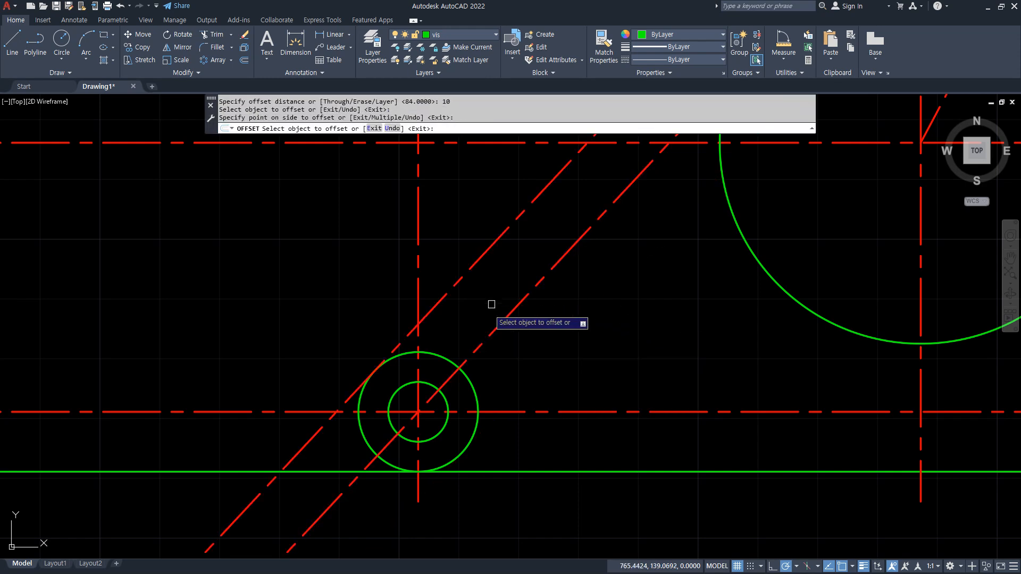
key(Return)
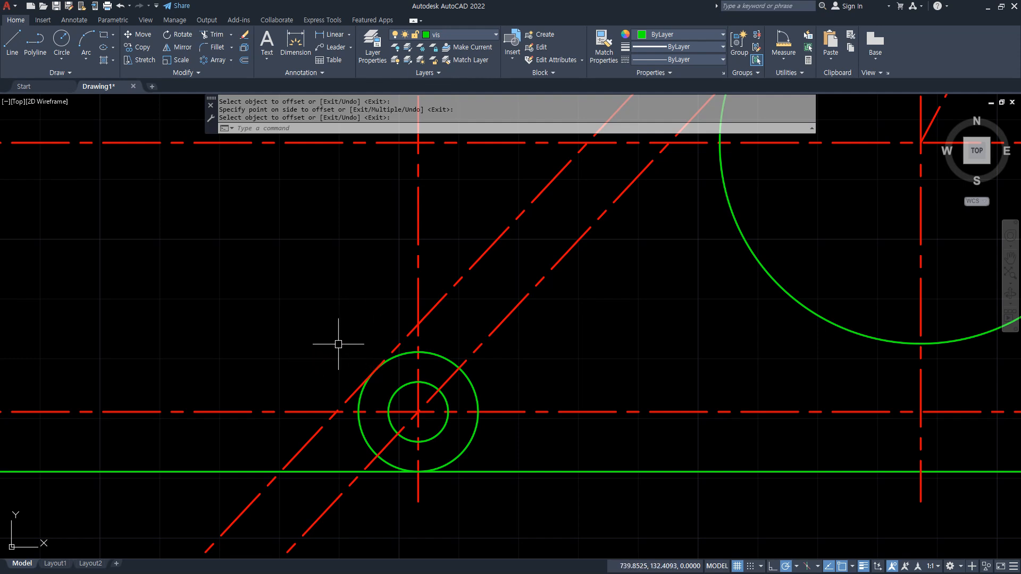
drag(432, 403, 415, 423)
drag(370, 382, 373, 375)
Match the offset sloped line at the lower left to the bottom edge's properties and delete the original sloped centre line
text(ma)
key(Return)
click(502, 472)
click(451, 289)
key(Return)
click(493, 336)
key(Delete)
Fillet the lower-left outer circle with radius 0 to the bottom edge and to the sloped edge
text(f)
key(Return)
text(r)
key(Return)
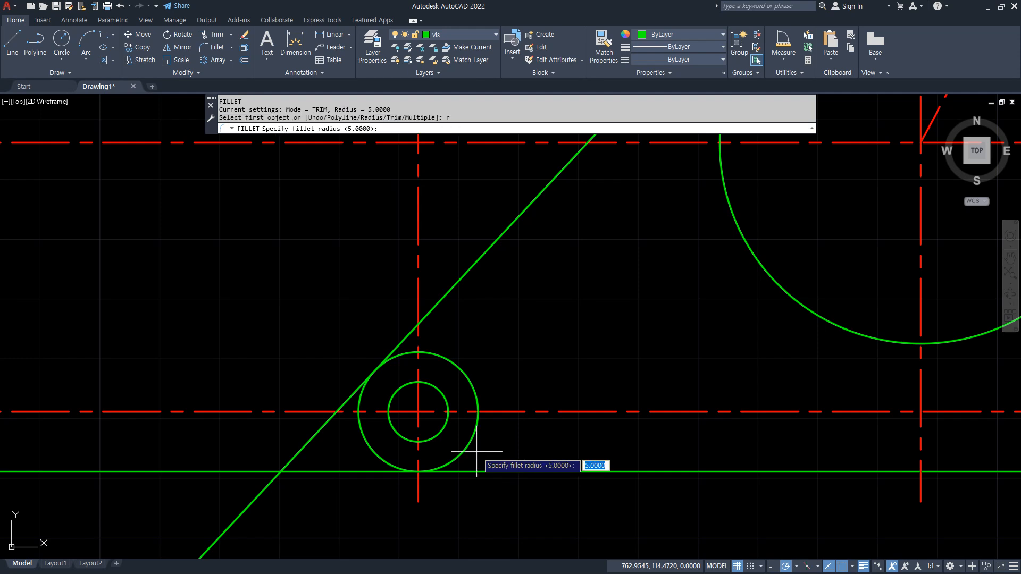
text(0)
key(Return)
click(457, 471)
click(380, 454)
click(362, 431)
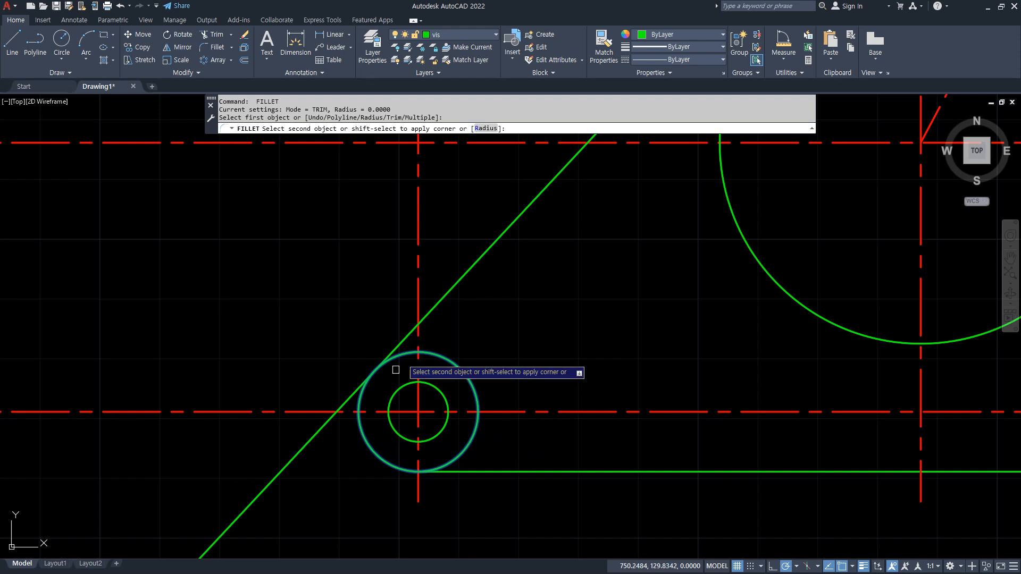
click(404, 338)
Trim the inner arc of the lower-left outer circle and the horizontal centre line extending left beyond it
text(tr)
key(Return)
click(404, 353)
click(455, 365)
click(469, 440)
click(330, 412)
key(Return)
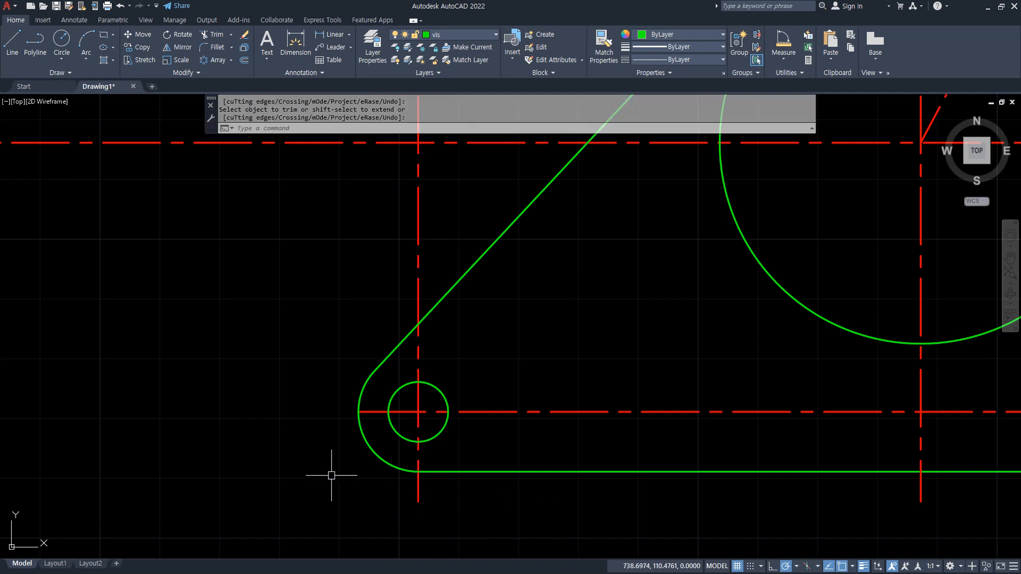
Try to lengthen the lower horizontal centre line by a delta of 5 at its left end
text(len)
key(Return)
text(d)
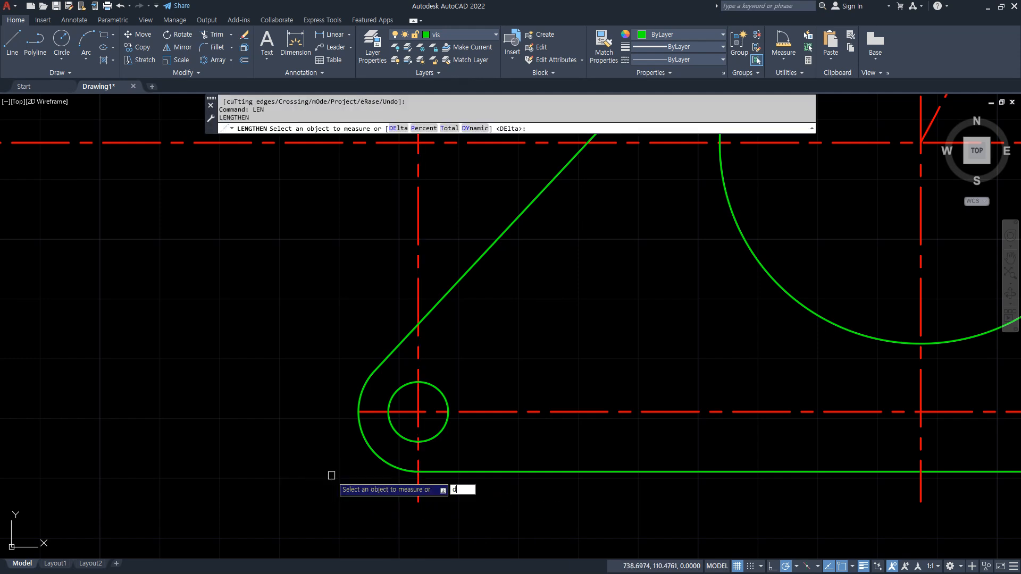
text(e)
key(Return)
text(5)
key(Return)
click(369, 413)
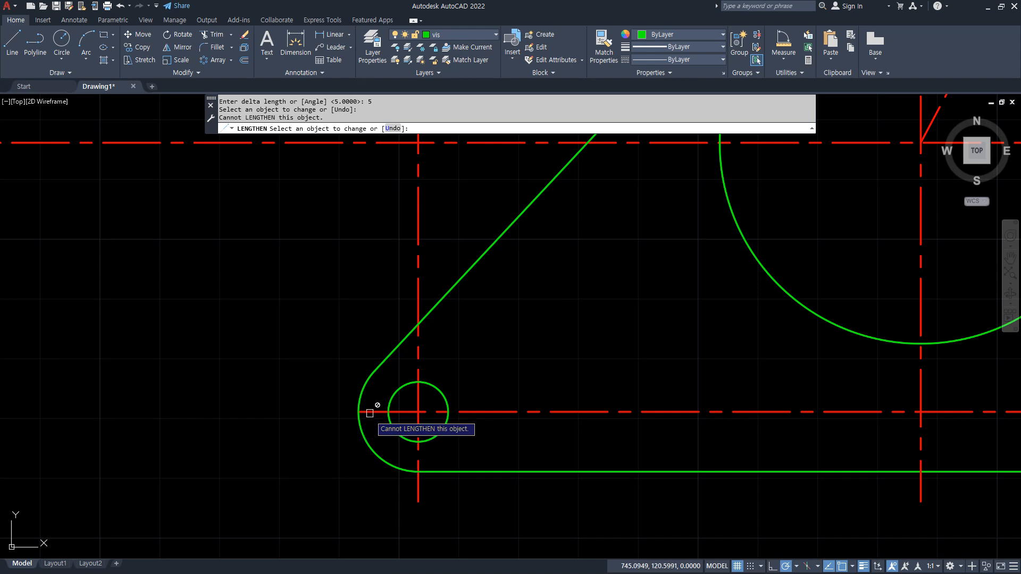
key(Escape)
Rotate a copy of the lower horizontal centre line by -47° about the centre of the lower-right hole
scroll(668, 433, down, 4)
middle_drag(797, 417, 656, 417)
scroll(656, 416, up, 5)
middle_drag(560, 429, 639, 435)
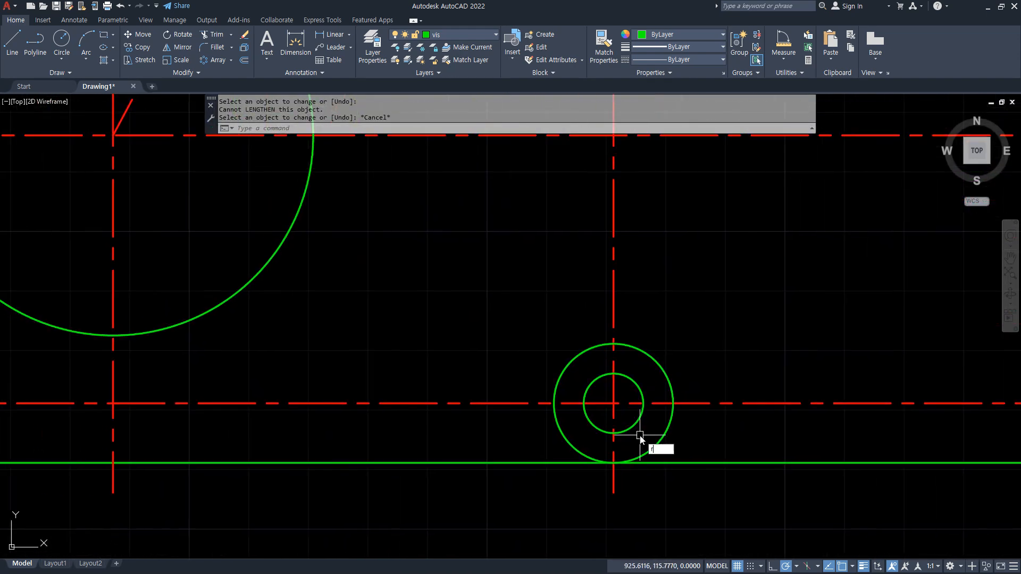
text(ro)
key(Return)
click(657, 403)
key(Return)
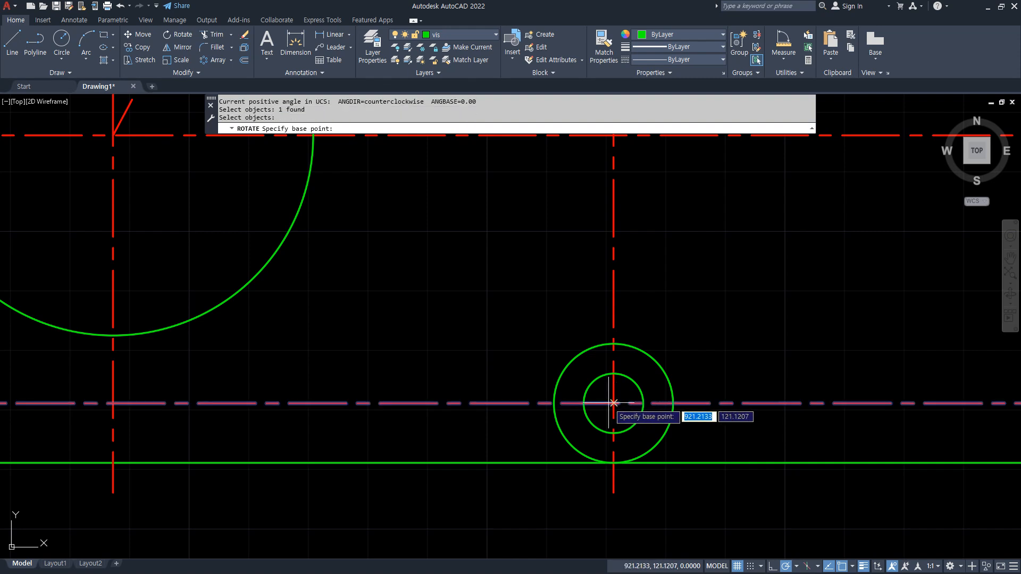
click(613, 403)
text(c)
key(Return)
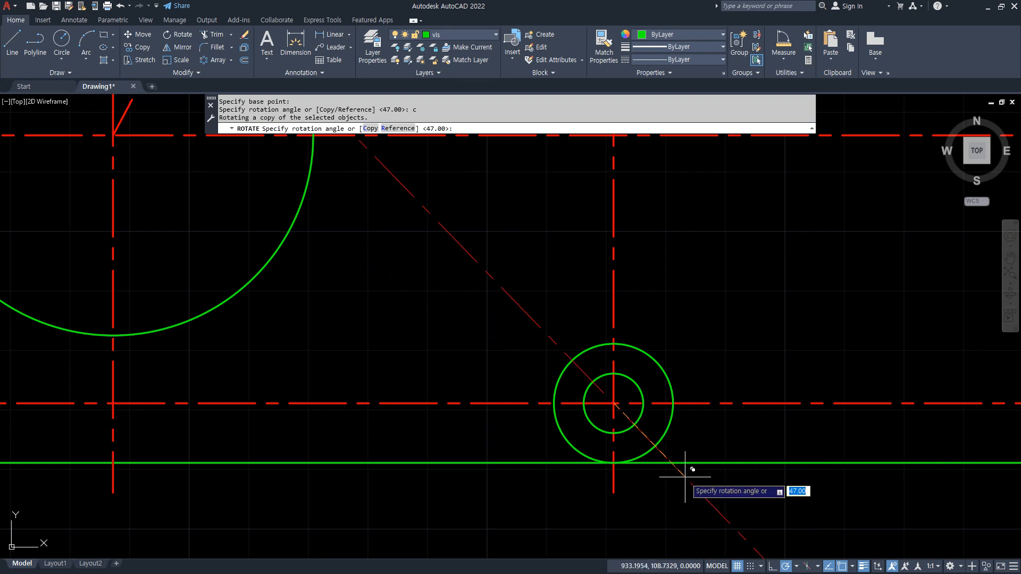
text(-47)
key(Return)
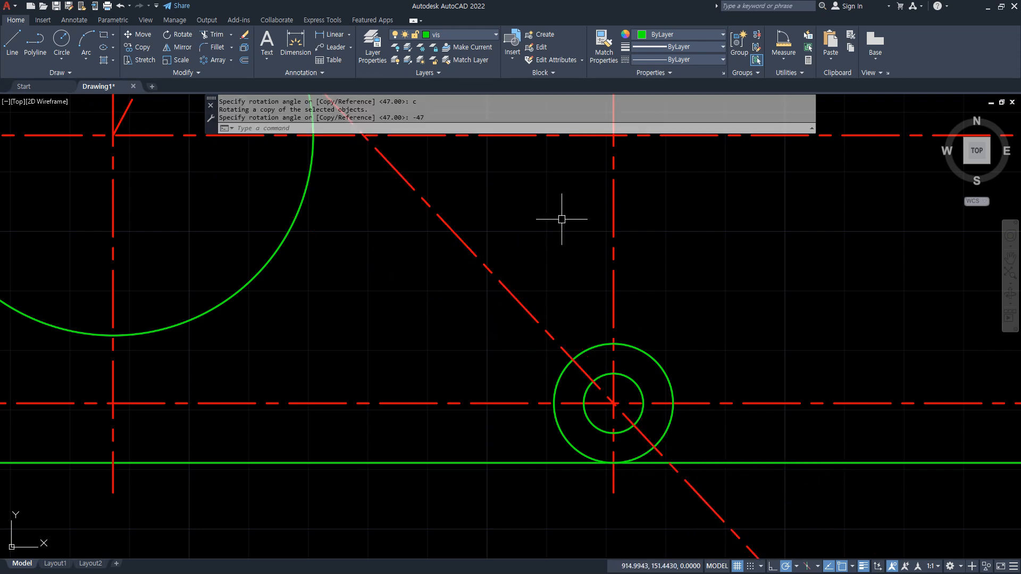
Offset the -47° line by 10 toward the upper right, tangent to the lower-right outer circle
key(Return)
text(1)
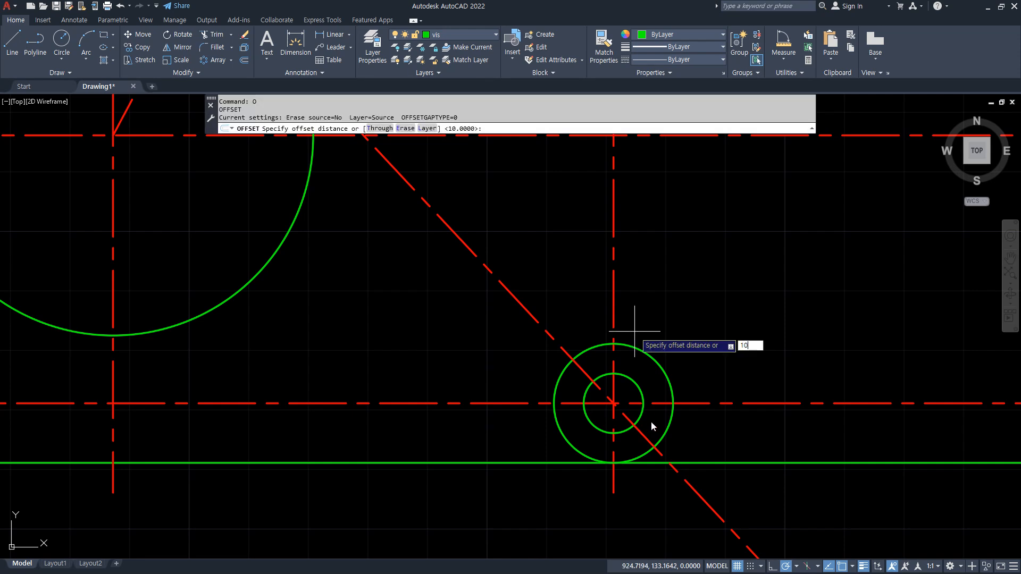
text(0)
key(Return)
click(529, 305)
click(543, 286)
key(Return)
Match the offset sloped line at the lower right to the bottom edge's properties and erase the original sloped centre line
text(ma)
key(Return)
click(710, 463)
click(726, 439)
key(Return)
click(685, 484)
click(661, 488)
text(e)
key(Return)
Fillet the lower-right outer circle with radius 0 to the bottom edge and to the sloped edge
text(f)
key(Return)
click(579, 462)
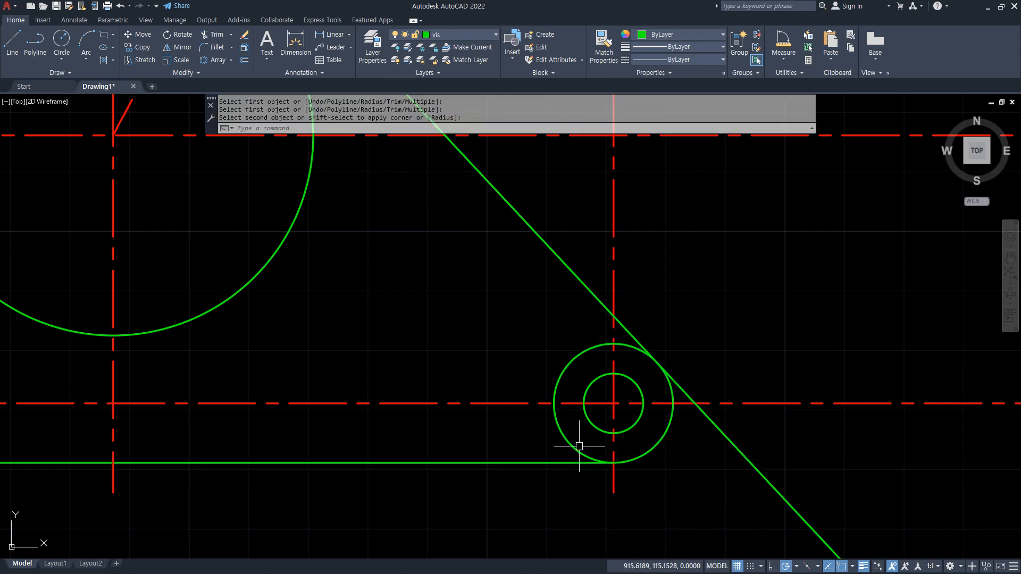
key(Return)
click(586, 354)
click(601, 304)
Trim the lower horizontal centre line where it extends right beyond the lower-right outer circle
text(tr)
key(Return)
click(711, 403)
key(Return)
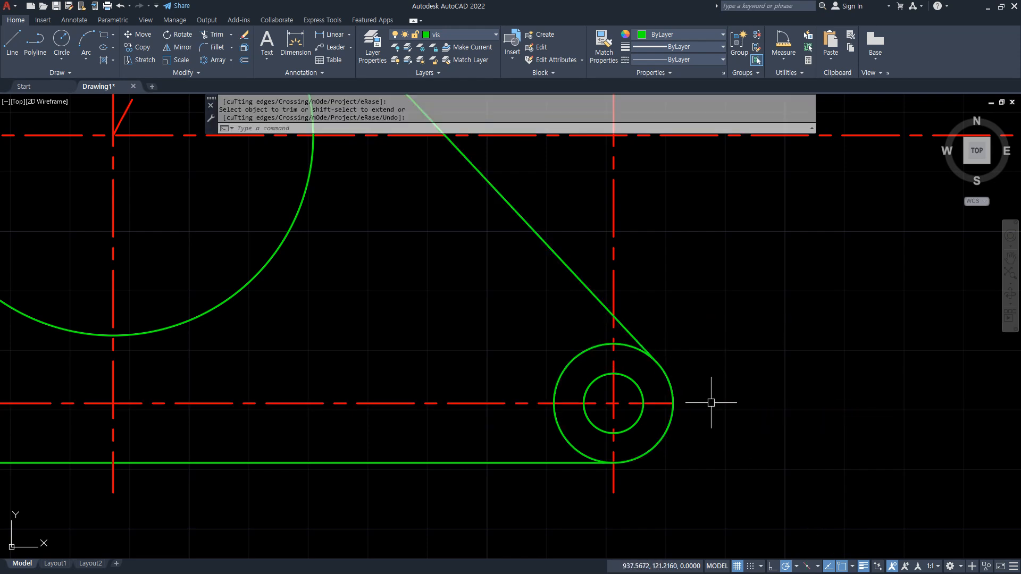
Lengthen the lower horizontal centre line by 5 beyond the lower-right outer circle
text(len)
key(Return)
text(d)
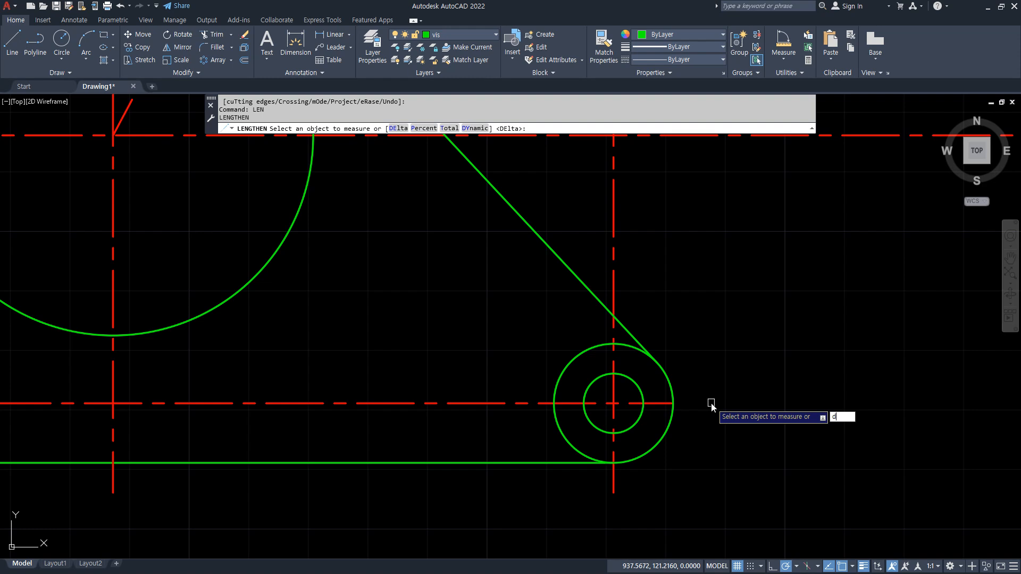
text(e)
key(Return)
text(5)
key(Return)
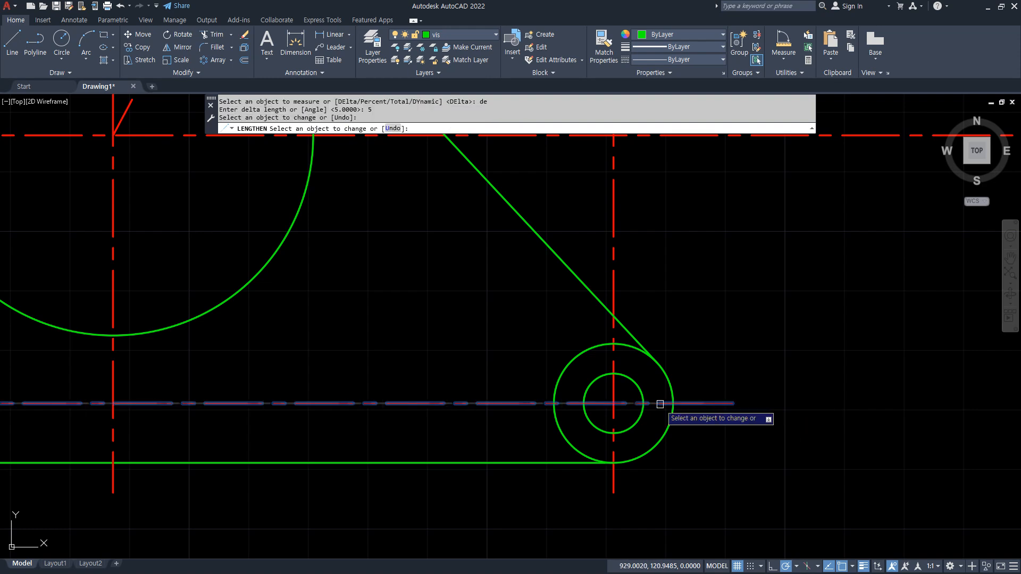
click(659, 404)
key(Return)
Trim the lower-right vertical centre line above the sloped edge and back to the outer circle
text(tr)
key(Return)
click(614, 276)
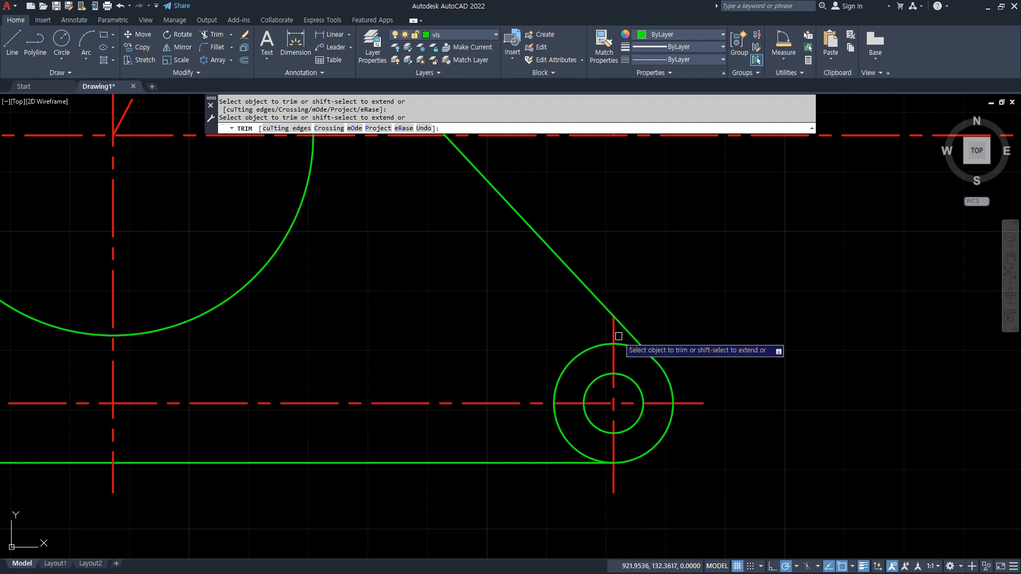
key(Return)
Lengthen the upper end of the lower-right hole's vertical centre line by 5 from the outer circle
text(le)
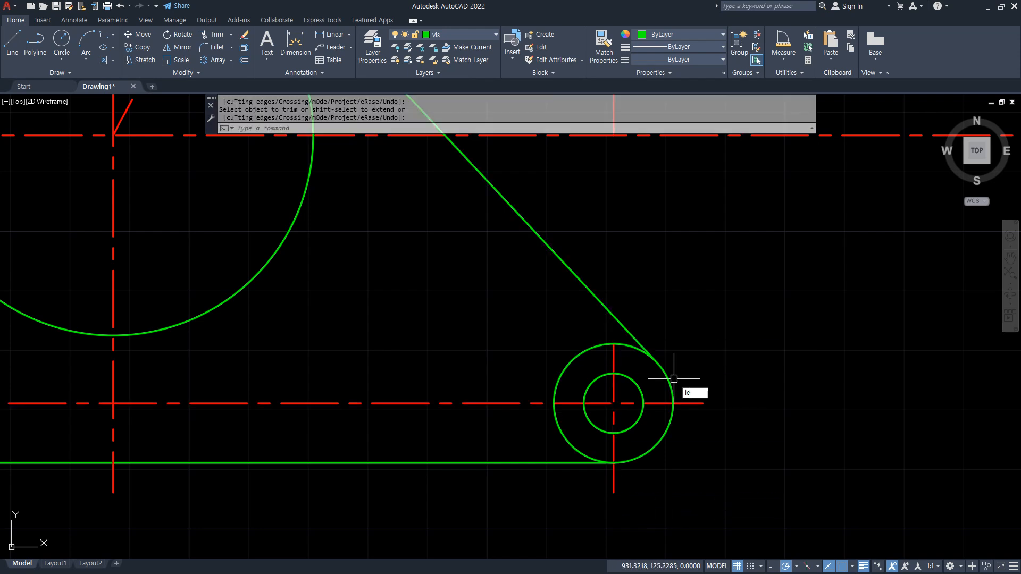
text(n)
key(Return)
text(de)
key(Return)
text(5)
key(Return)
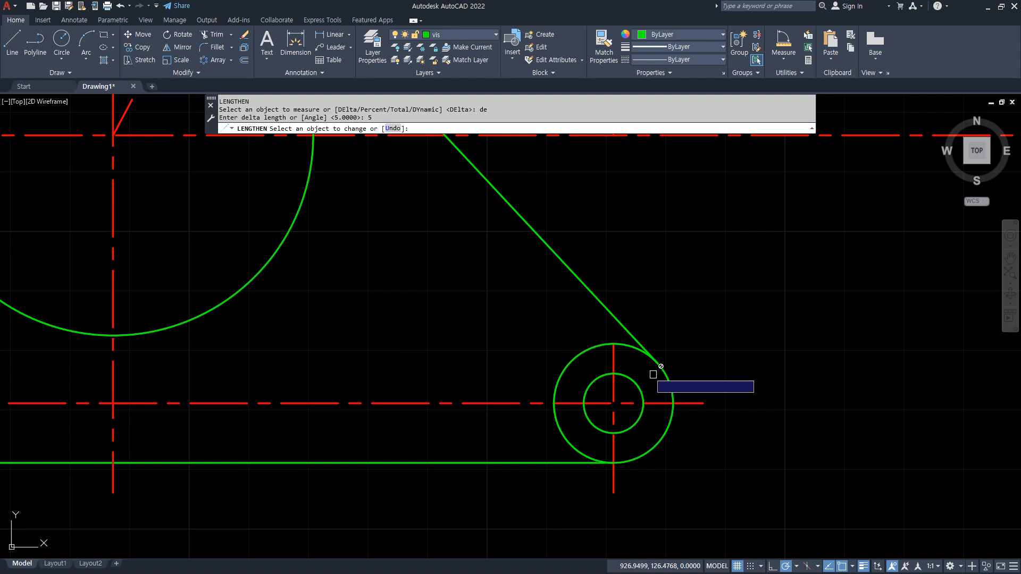
click(615, 359)
middle_drag(487, 365, 904, 374)
middle_drag(389, 374, 570, 375)
key(Escape)
Trim the lower-left hole's vertical centre line at the sloped edge and lengthen its upper end by 5
text(tr)
key(Return)
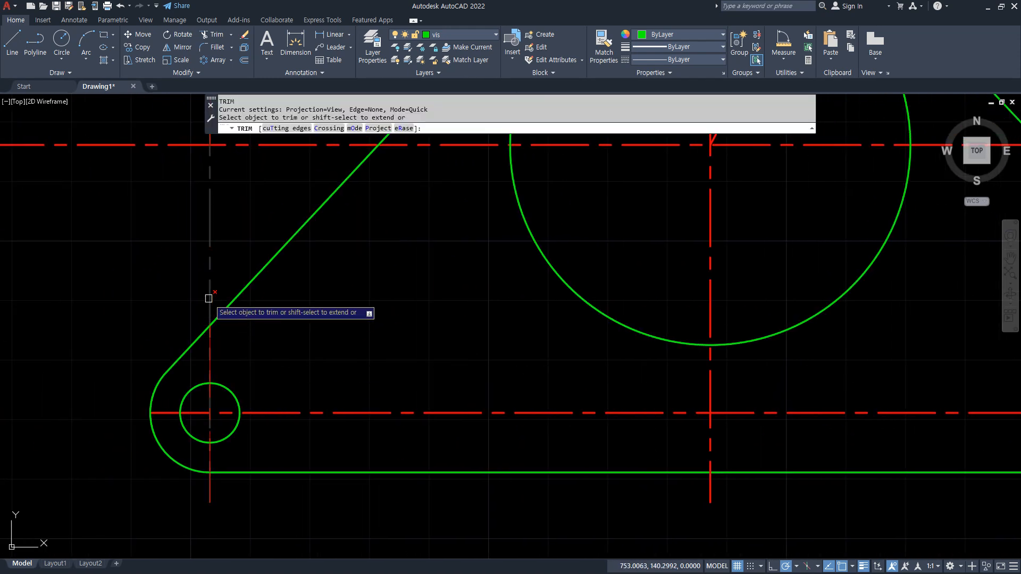
key(Return)
text(len)
key(Return)
text(de)
key(Return)
text(5)
key(Return)
scroll(495, 385, down, 2)
scroll(518, 351, up, 3)
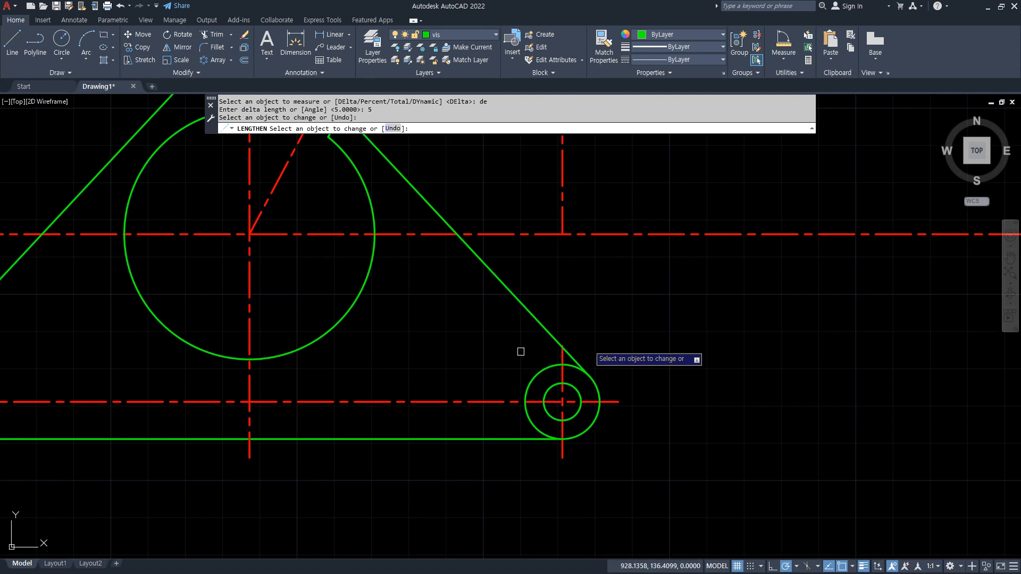
key(Return)
Trim the tip of the lower-right hole's vertical centre line back to the sloped edge
scroll(548, 345, up, 5)
text(tr)
key(Return)
click(529, 369)
click(528, 372)
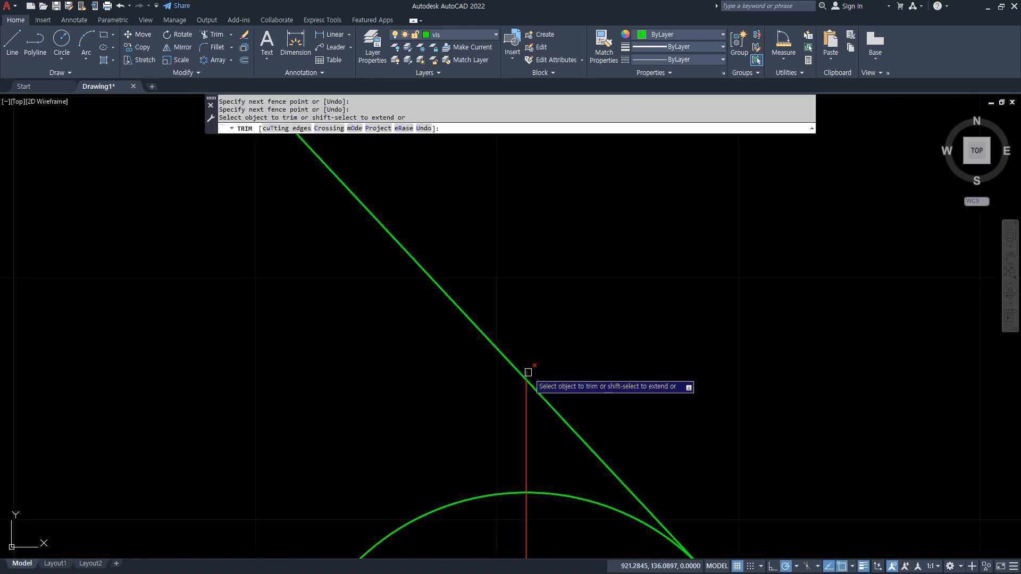
key(Return)
Lengthen the lower-right hole's vertical centre line by 5 beyond the sloped edge
text(len)
key(Return)
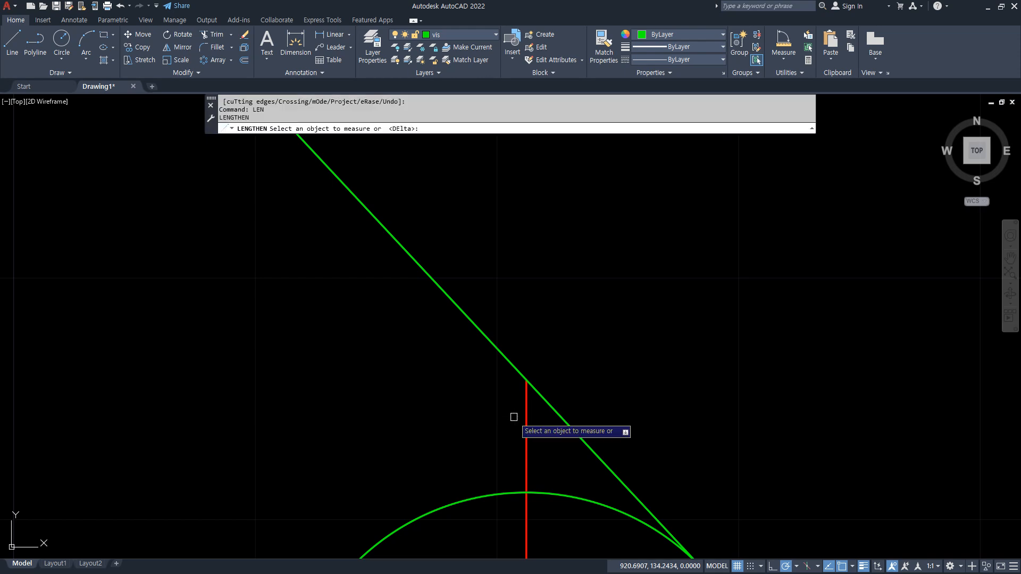
text(de)
key(Return)
text(5)
key(Return)
click(526, 411)
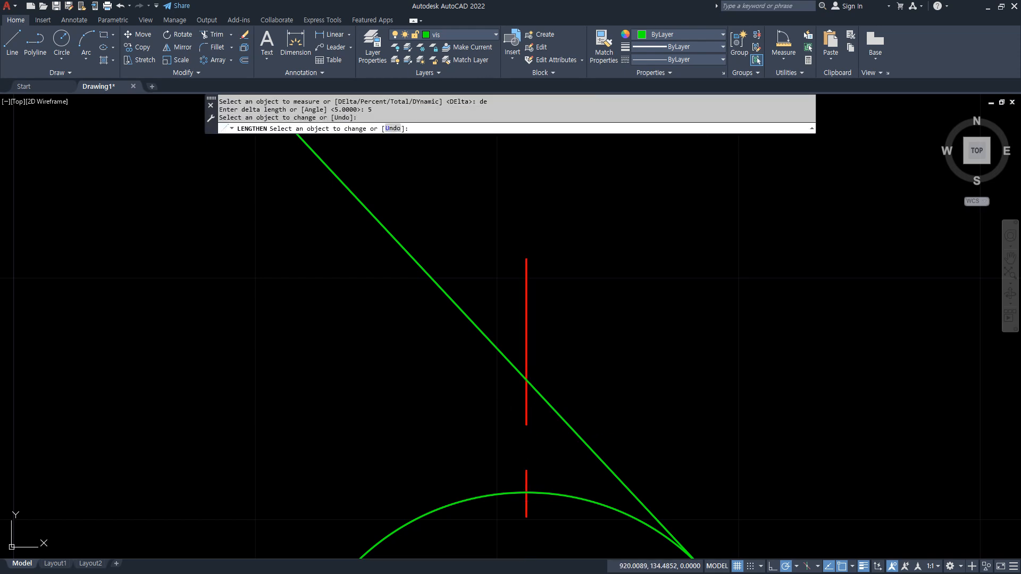
scroll(497, 411, down, 3)
middle_drag(403, 416, 757, 244)
key(Return)
Trim the inner arc of the lower-right outer circle between the bottom edge and the sloped edge
text(tr)
key(Return)
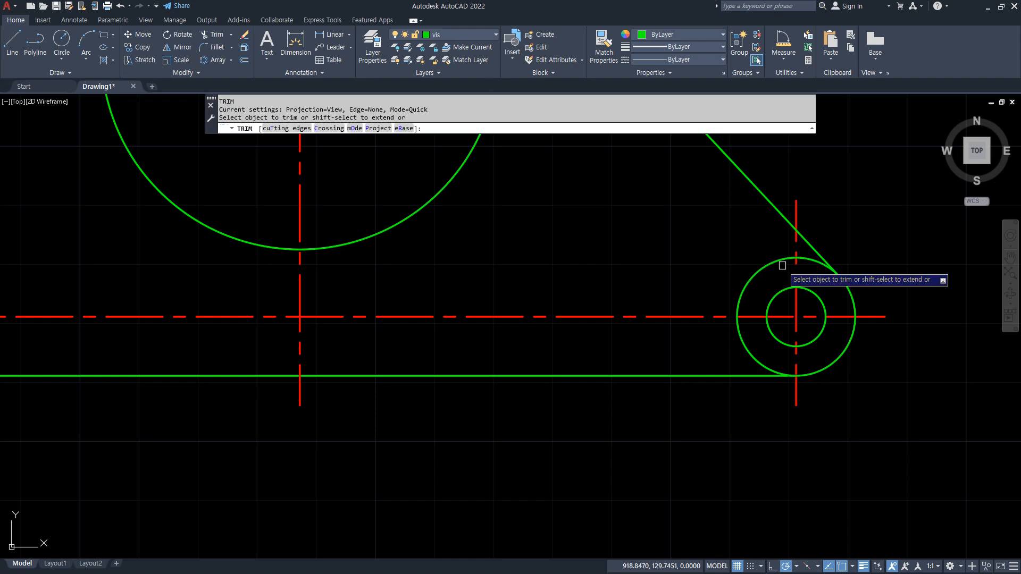
click(796, 260)
middle_drag(496, 320, 800, 319)
scroll(291, 289, down, 1)
middle_drag(450, 265, 456, 440)
middle_drag(546, 346, 547, 410)
drag(835, 271, 829, 270)
key(Escape)
Erase the two leftover vertical centre line segments above the lower-right and lower-left holes
click(815, 277)
click(799, 269)
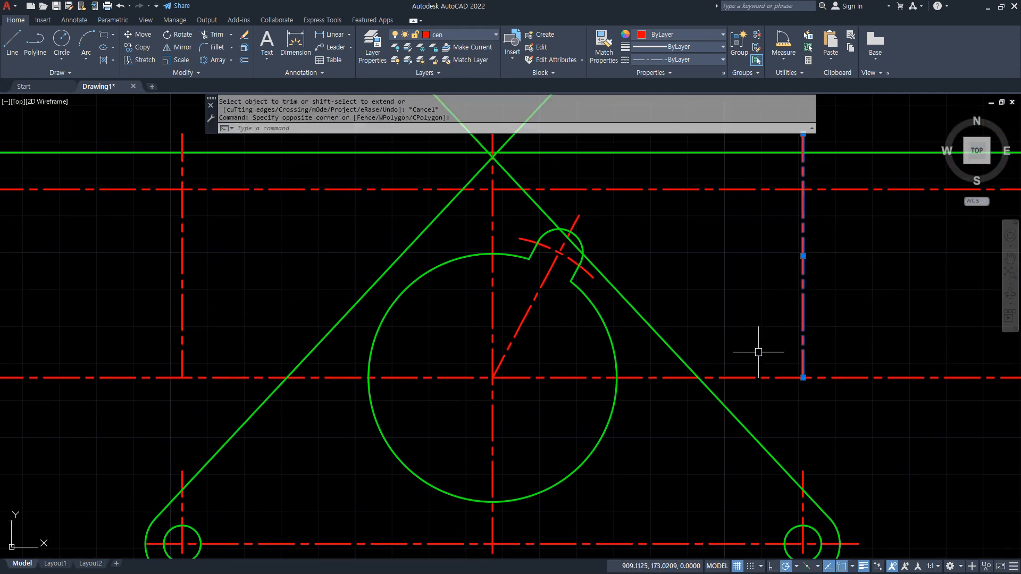
text(e)
key(space)
click(228, 299)
click(148, 276)
text(e)
key(space)
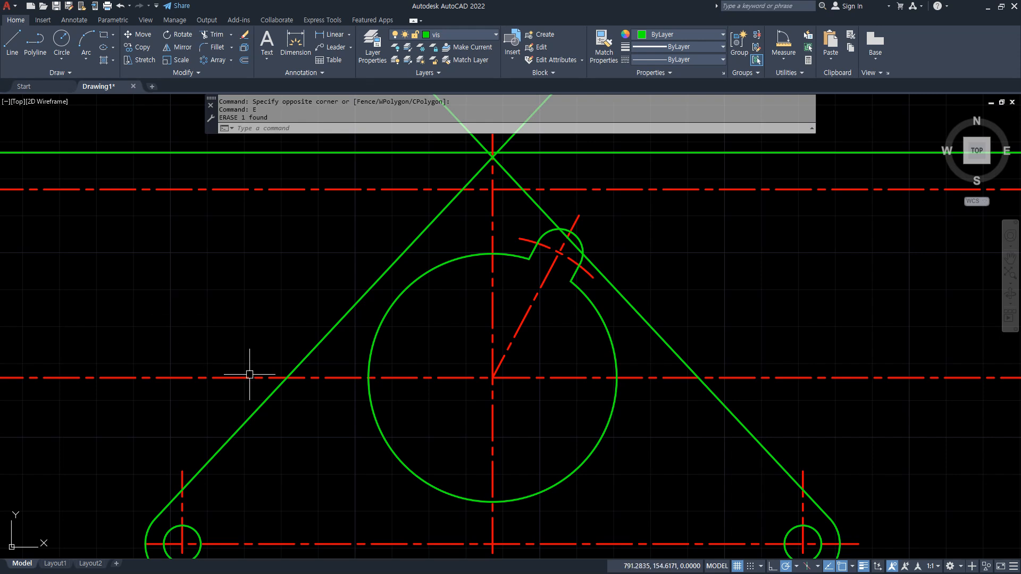
Trim the central horizontal centre line to the large circle on both sides and erase the leftover outer segments
text(tr)
key(space)
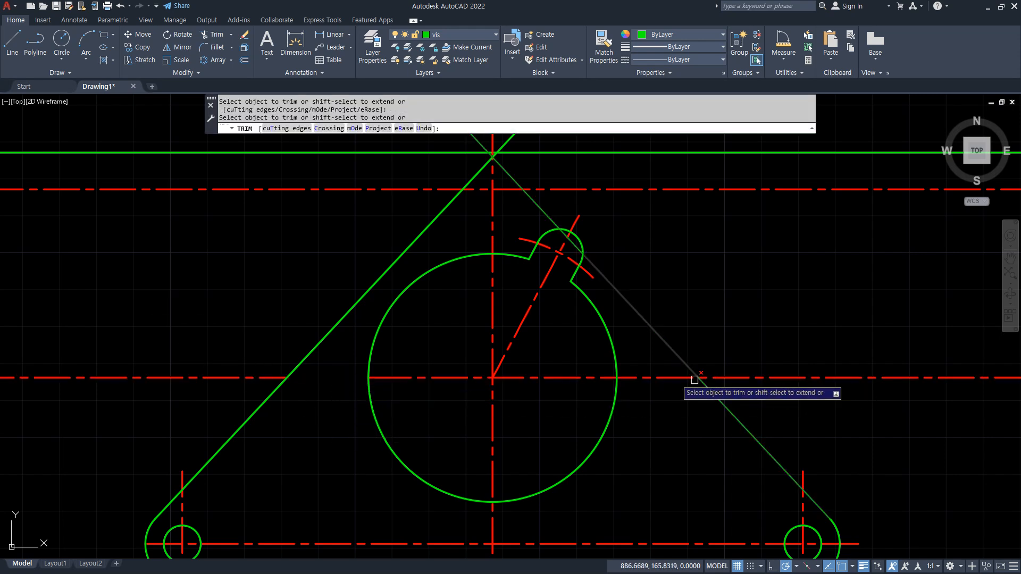
key(space)
click(842, 388)
click(815, 346)
click(123, 362)
click(90, 406)
text(e)
key(space)
Lengthen the large circle's horizontal centre line by 5 at both ends
text(len)
key(space)
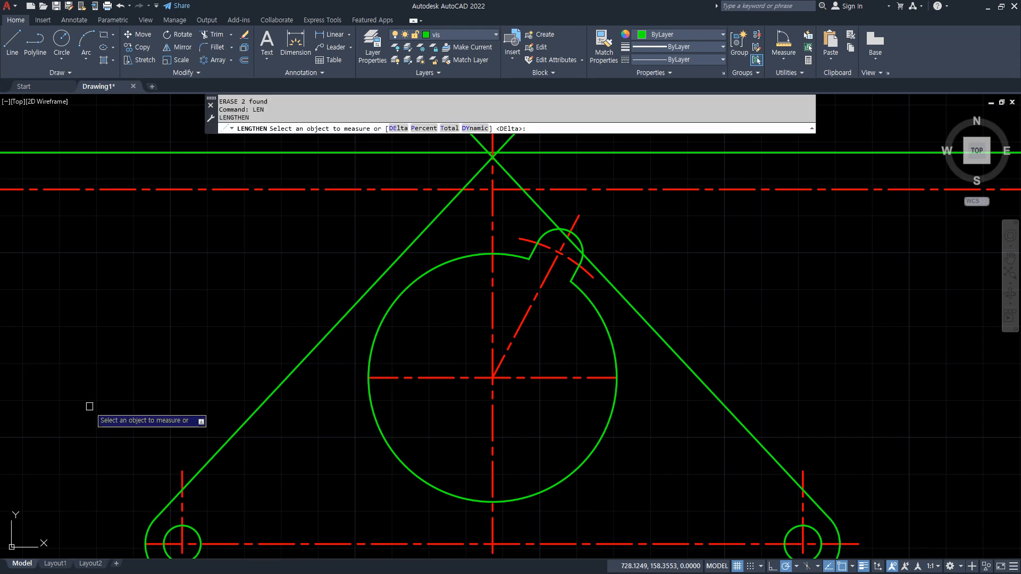
text(de)
key(space)
text(5)
key(space)
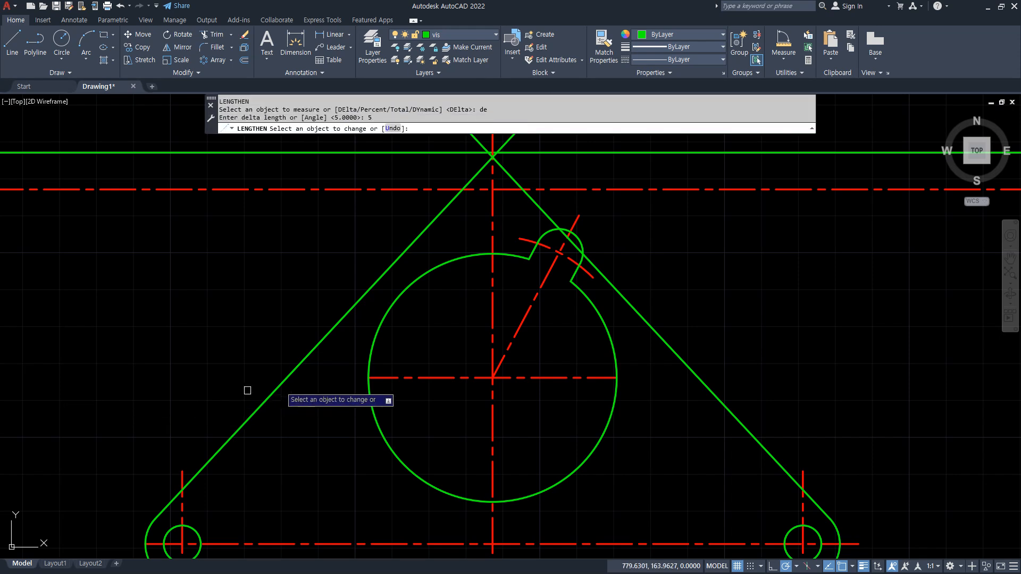
key(space)
Offset the central vertical centre line by 71 to both the left and the right
middle_drag(558, 323, 541, 405)
text(o)
key(space)
text(71)
key(space)
click(476, 297)
click(375, 297)
click(477, 298)
click(707, 298)
key(space)
Draw a circle of radius 5 at each upper intersection of the offset vertical and upper horizontal centre lines
text(c)
key(space)
click(214, 271)
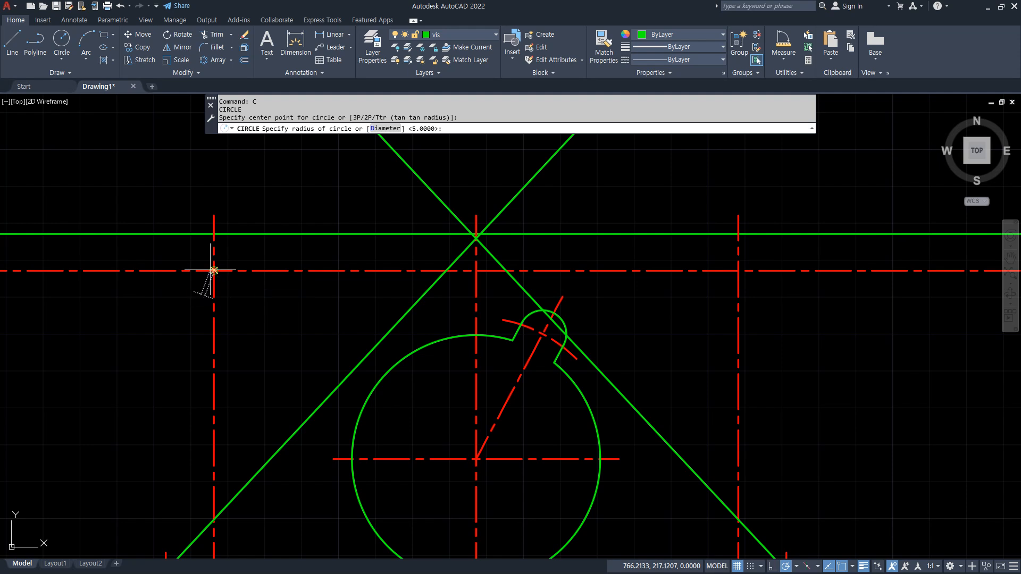
text(5)
key(Return)
key(space)
click(738, 271)
key(Return)
Draw a concentric circle of radius 10 around each of the two upper holes
key(space)
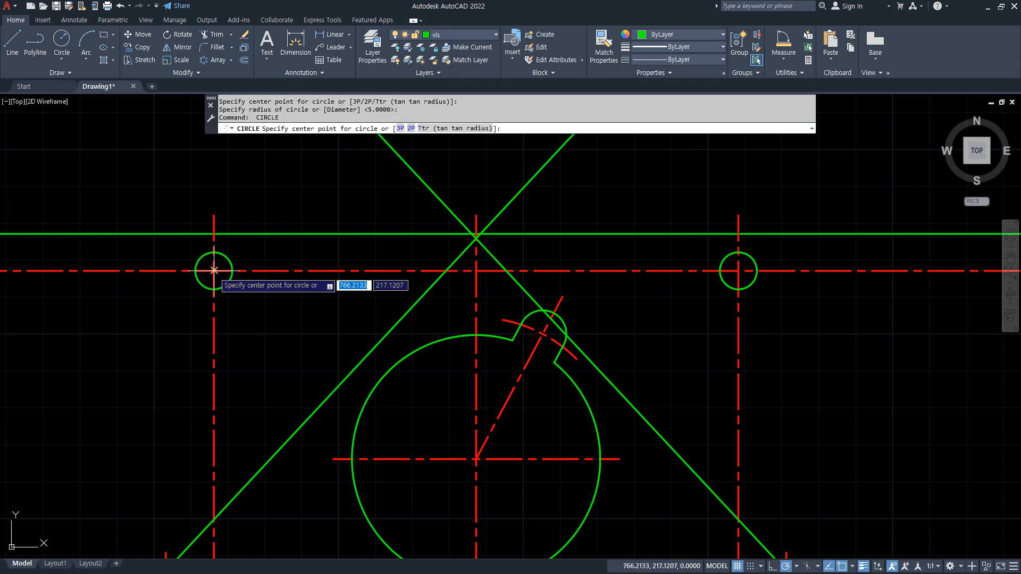
click(214, 270)
text(10)
key(Return)
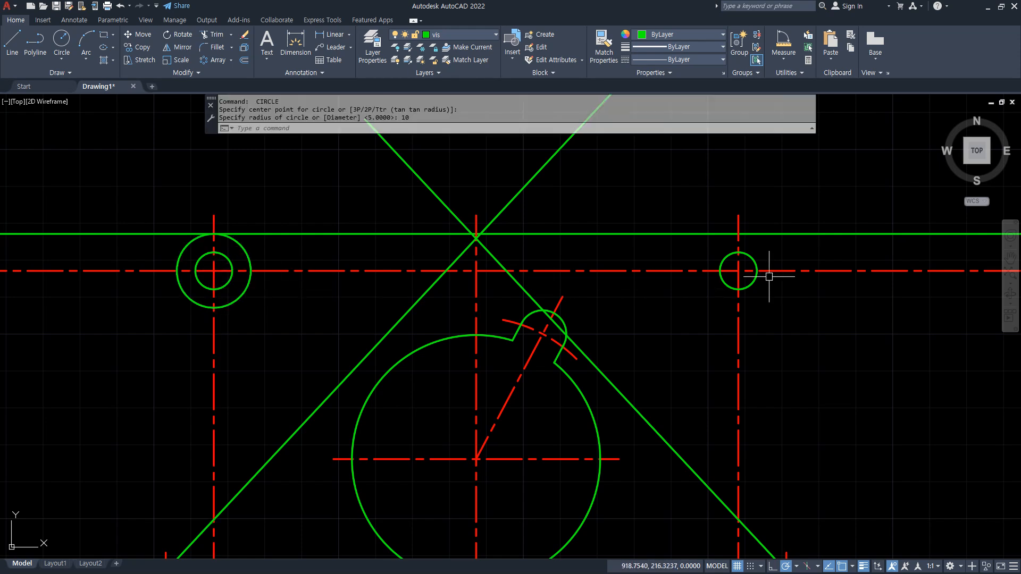
key(space)
click(738, 271)
key(Return)
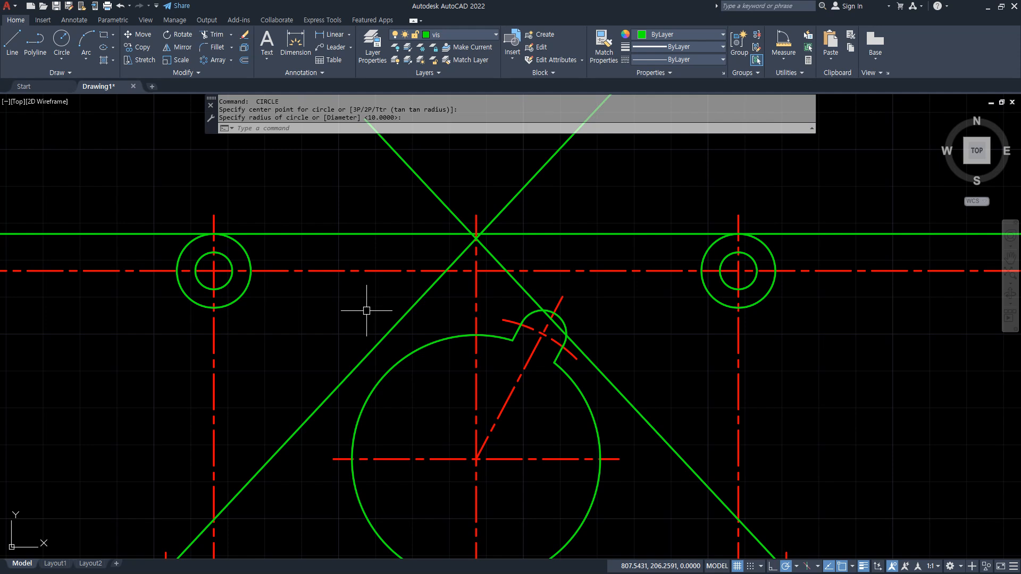
text(tr)
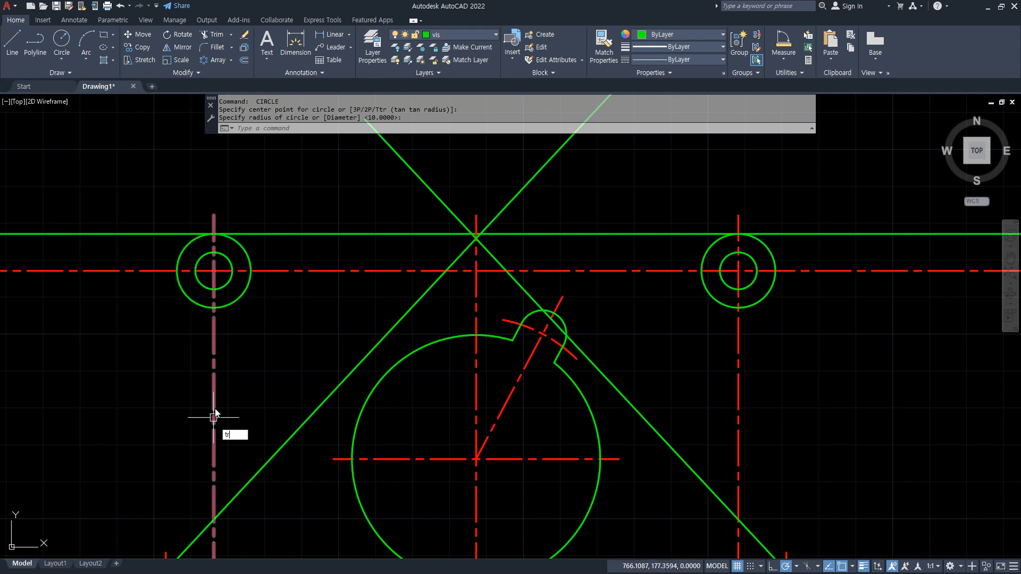
key(Escape)
key(Escape)
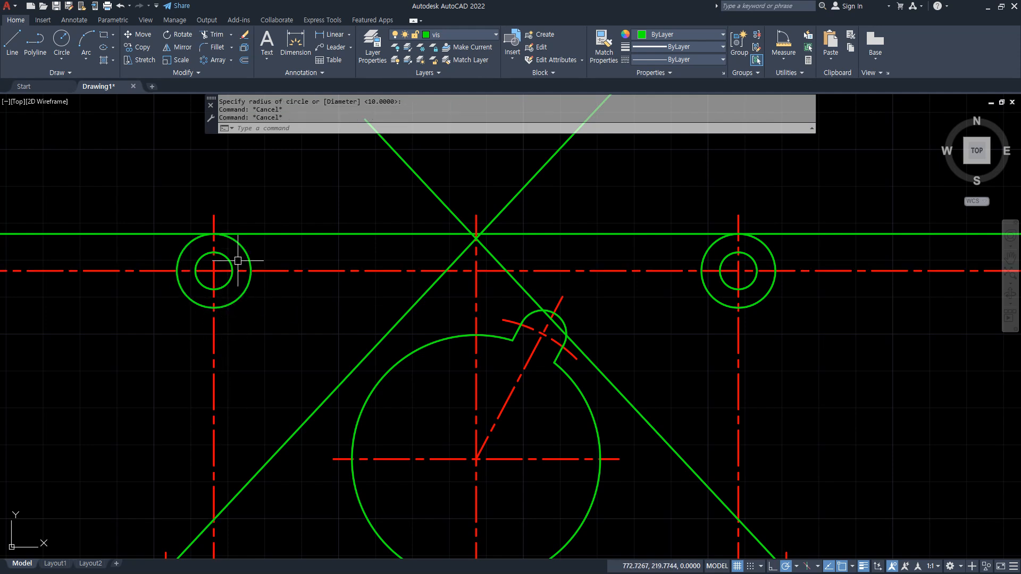
Rotate a copy of the upper horizontal centre line by -10° about the upper-left hole's centre
text(ro)
key(Return)
click(225, 271)
key(Return)
click(214, 270)
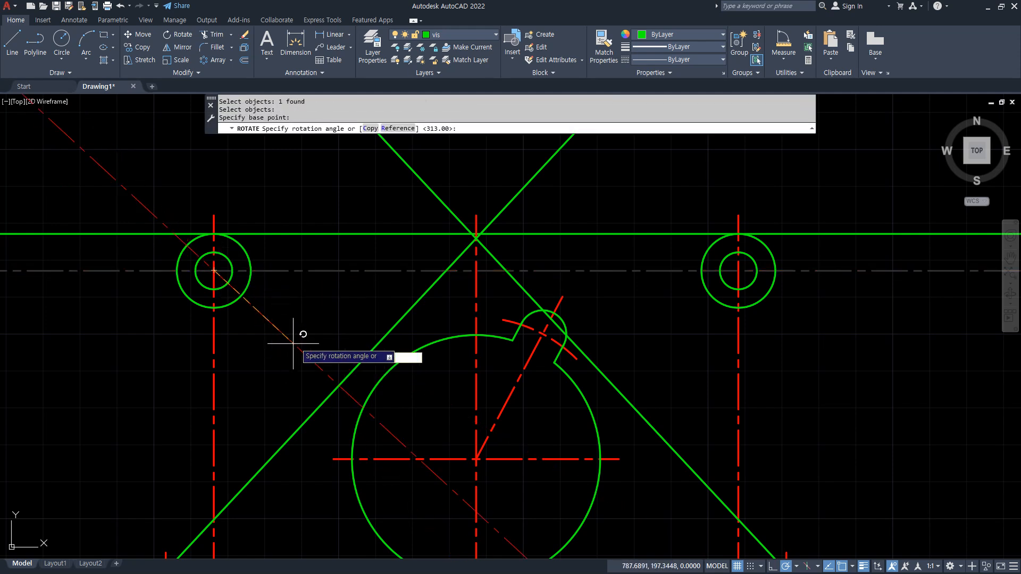
text(c)
key(Return)
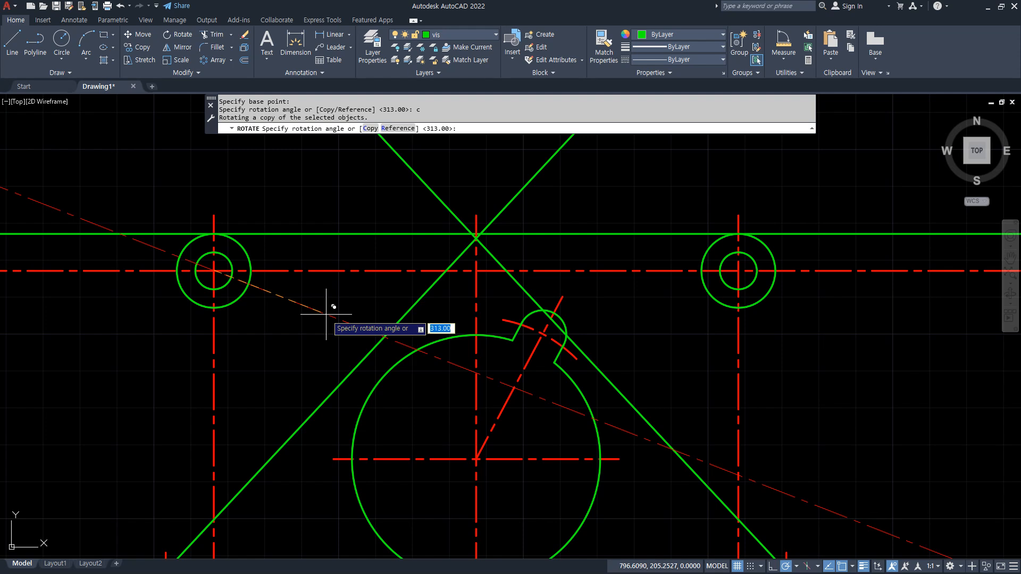
key(Return)
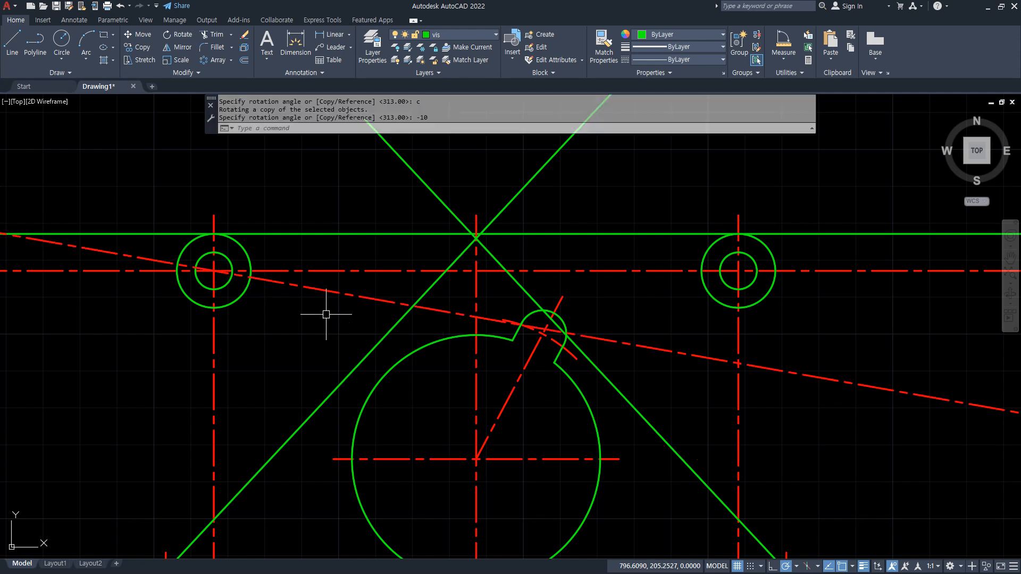
Offset the -10° centre line by 10 downward, tangent to the upper-left outer circle
text(o)
key(Return)
text(1)
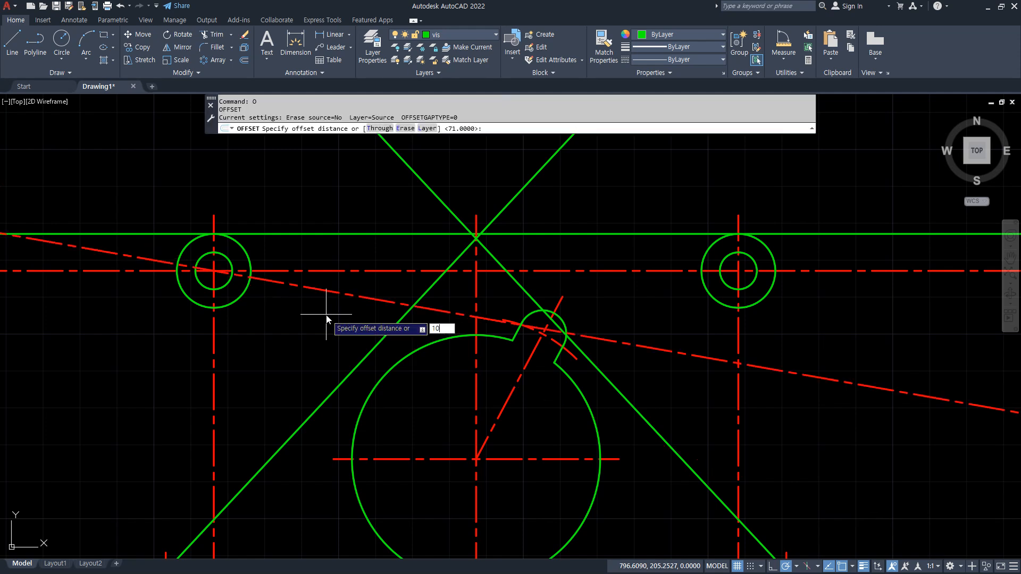
text(0)
key(Return)
click(316, 287)
click(295, 304)
key(Return)
Erase the original -10° centre line and match the offset line to the top edge's properties
click(303, 286)
text(e)
key(Return)
text(ma)
key(Return)
click(275, 234)
click(278, 320)
key(Return)
Draw a vertical line from the left quadrant of the upper-left outer circle up to the top edge
text(l)
key(Return)
click(177, 271)
click(177, 234)
key(Return)
Fillet the short vertical line to the top edge as a sharp corner, and the upper-left outer circle to the sloped edge
text(f)
key(Return)
click(177, 245)
click(186, 233)
key(Return)
click(182, 289)
click(227, 310)
Trim the upper-left outer circle's excess arc between the vertical edge and the sloped edge
text(tr)
key(Return)
click(190, 241)
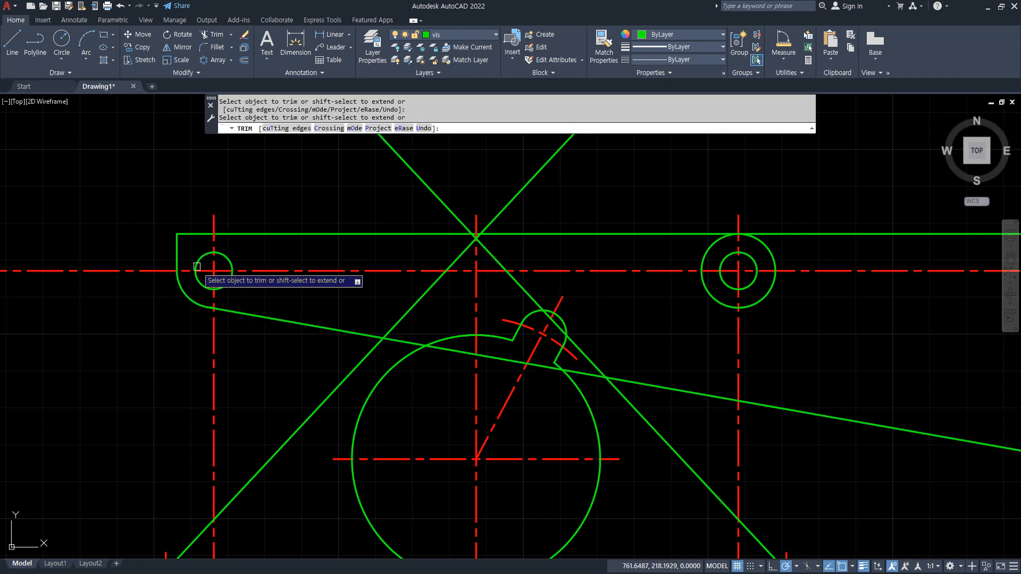
scroll(196, 266, up, 12)
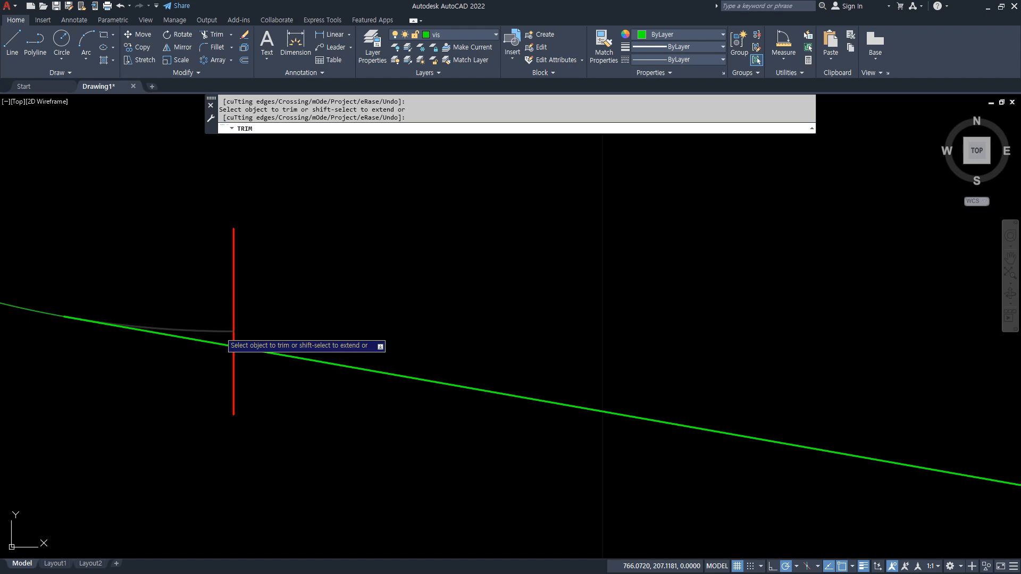
key(Escape)
scroll(234, 345, down, 10)
middle_drag(633, 332, 400, 328)
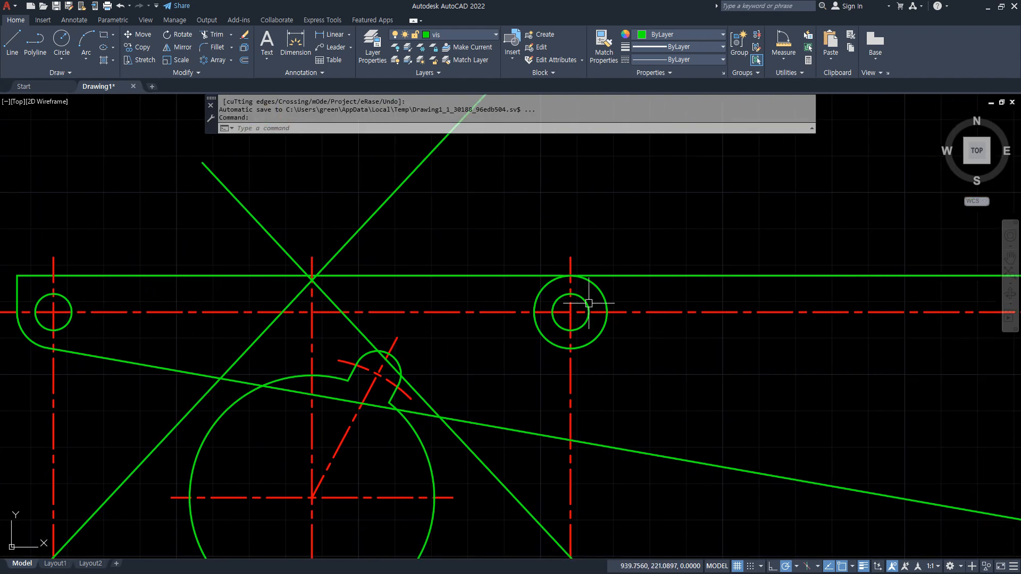
scroll(656, 312, up, 4)
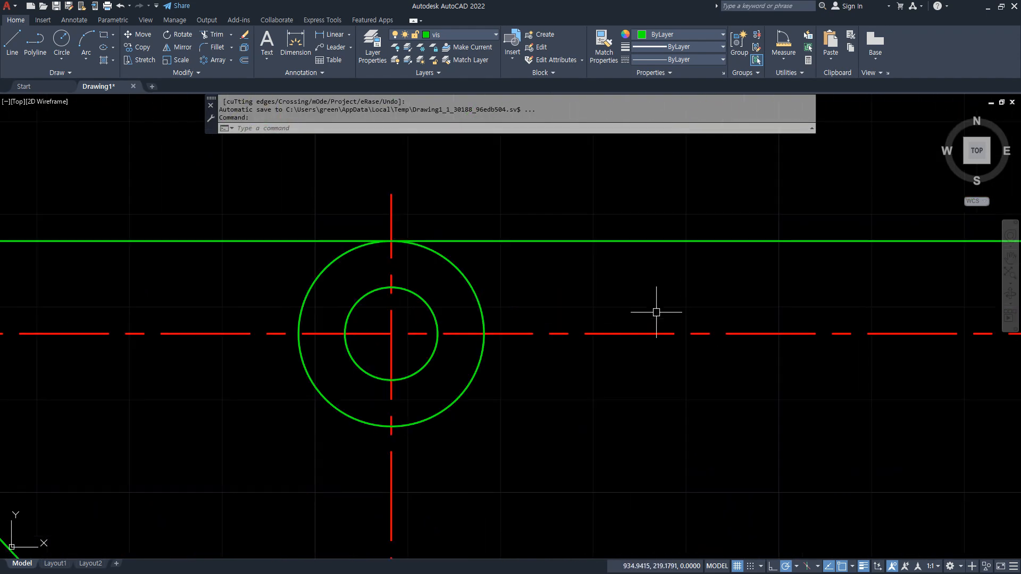
Rotate a copy of the upper horizontal centre line by 10° about the centre of the upper-right hole
text(ro)
key(Return)
click(468, 334)
key(Return)
click(393, 334)
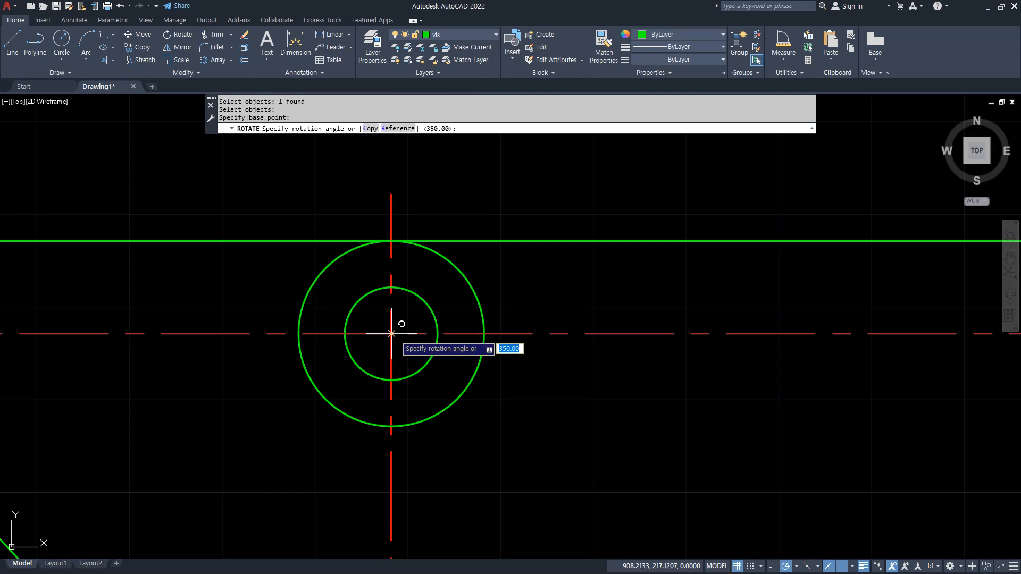
text(c)
key(Return)
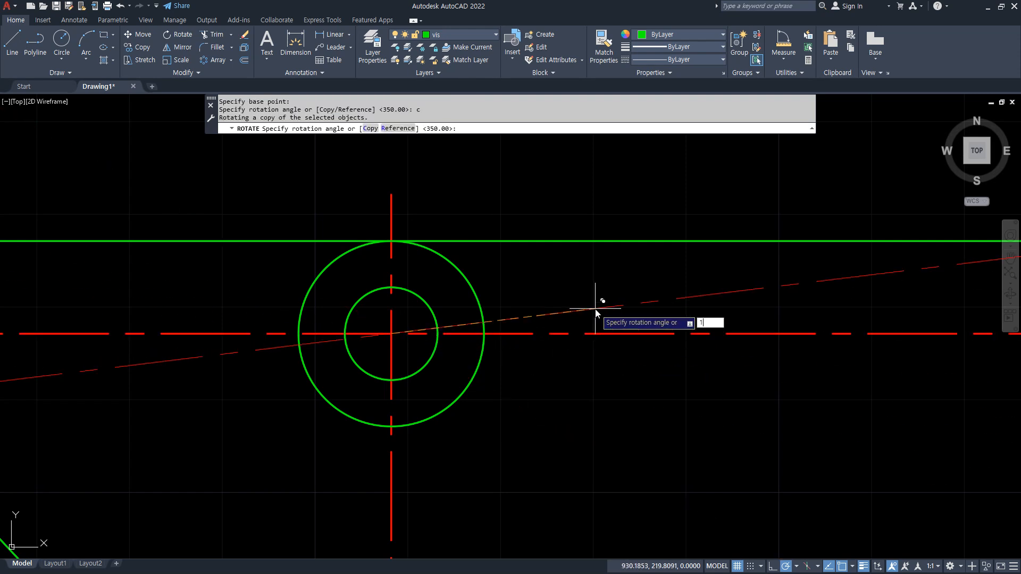
text(10)
key(Return)
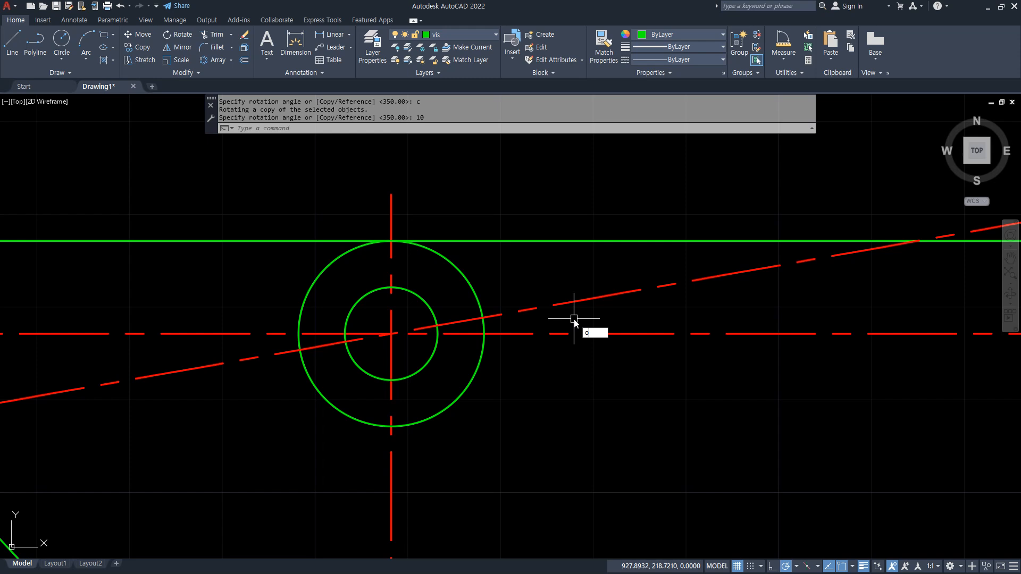
Offset the rotated centre line 10 downward and erase the original rotated line
text(o)
key(Return)
text(10)
key(Return)
click(565, 301)
click(579, 360)
key(Return)
click(564, 303)
text(E)
key(Return)
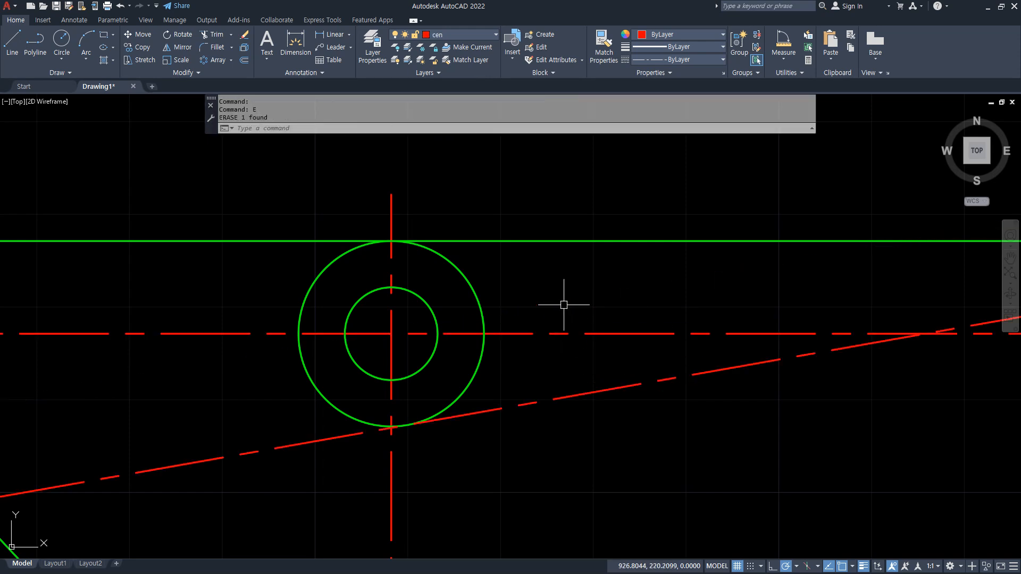
Draw a vertical line from the upper-right outer circle's right quadrant to the top edge and join both in a sharp corner
text(L)
key(Return)
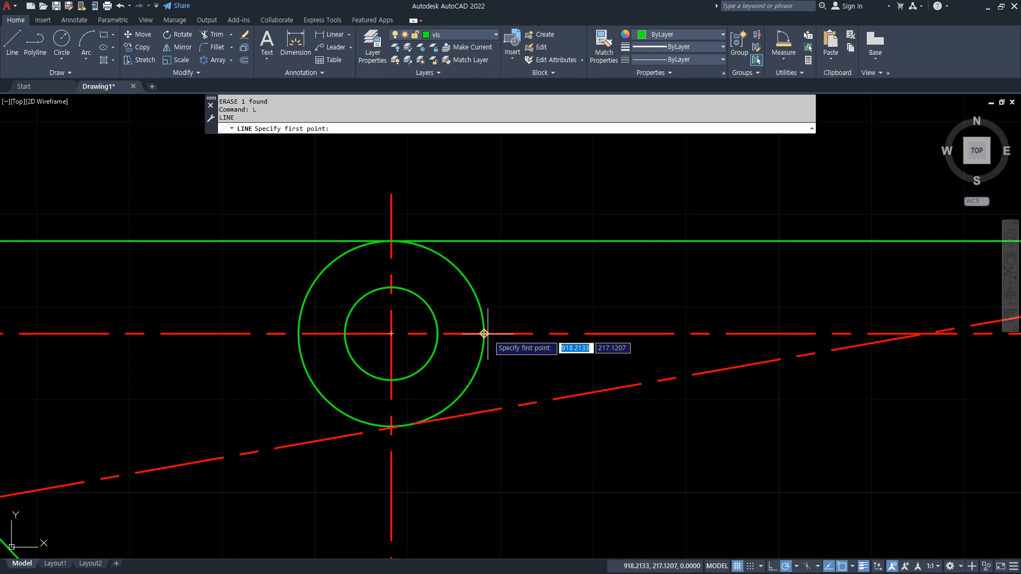
click(483, 334)
click(483, 241)
key(Return)
text(F)
key(Return)
click(483, 252)
click(477, 241)
Fillet the upper-right outer circle to the sloped line with radius 0 and trim away the circle's left arc
key(Return)
click(456, 401)
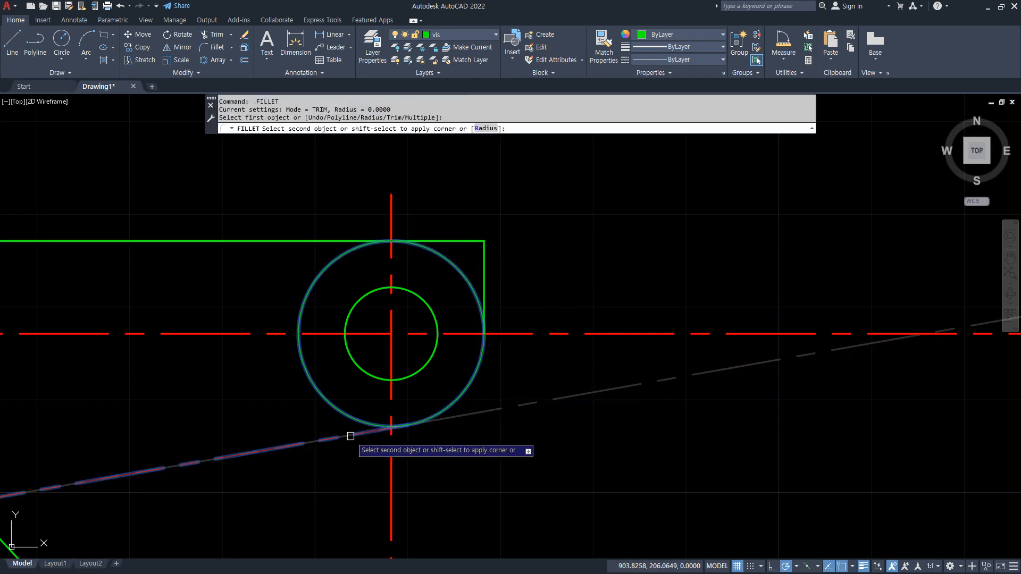
click(351, 436)
text(tr)
key(Return)
click(326, 270)
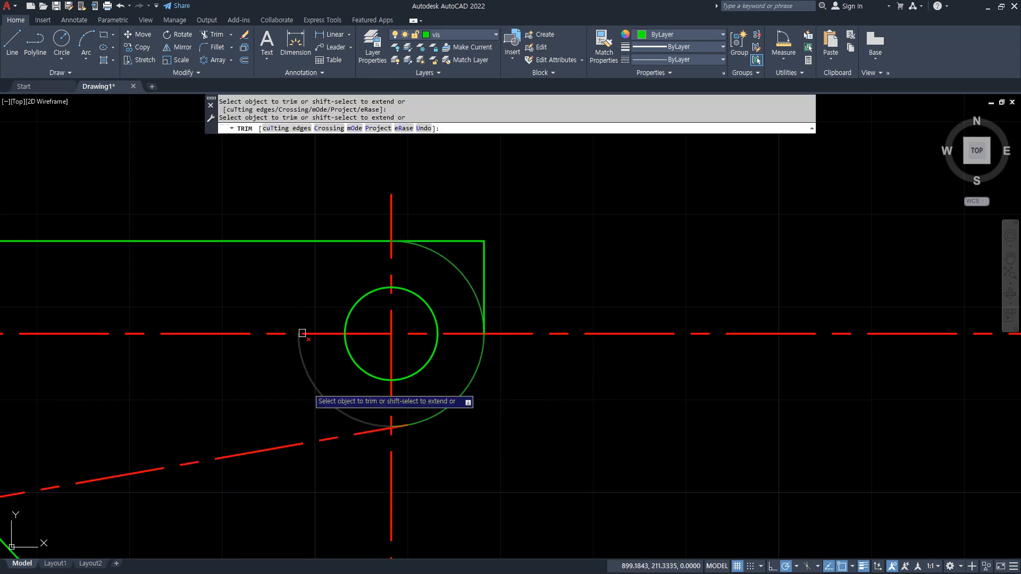
click(319, 394)
key(Escape)
Join the right sloped line to the remaining arc with a zero-radius fillet and match the line to the arc's properties
text(f)
key(Return)
click(401, 426)
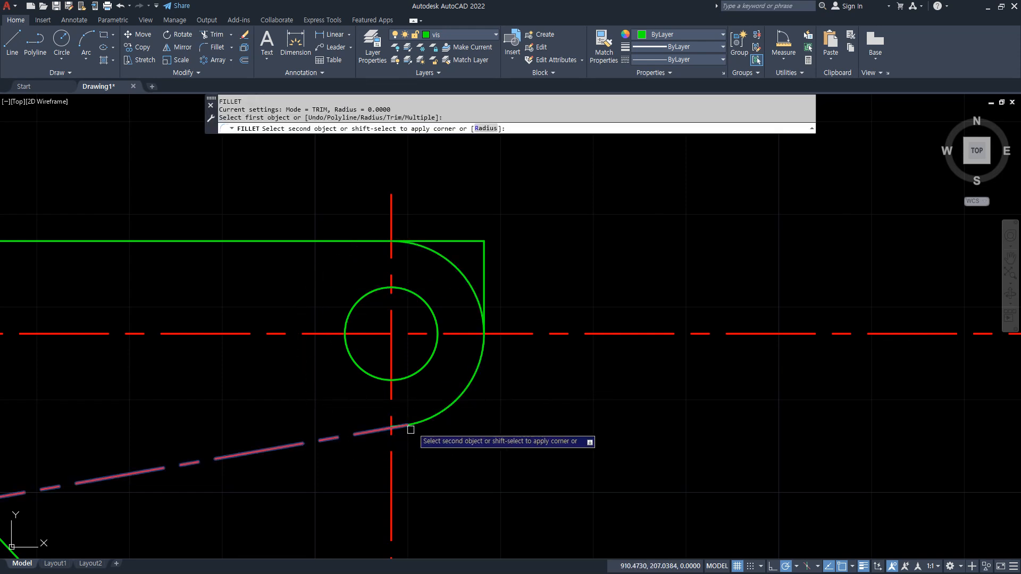
click(428, 416)
scroll(370, 444, down, 3)
middle_drag(342, 438, 574, 359)
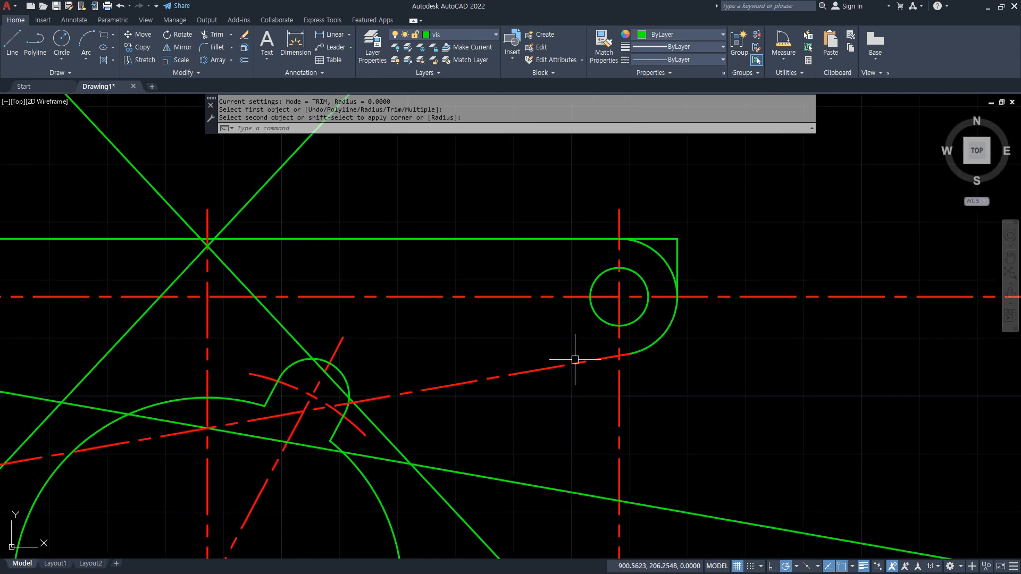
key(Return)
click(632, 353)
click(590, 360)
Trim the upper-right circle's excess arc between the top edge and the short vertical edge
text(tr)
key(Return)
click(665, 264)
key(Return)
Offset the middle vertical centre line 45 to both sides
scroll(598, 322, down, 3)
middle_drag(459, 340, 536, 297)
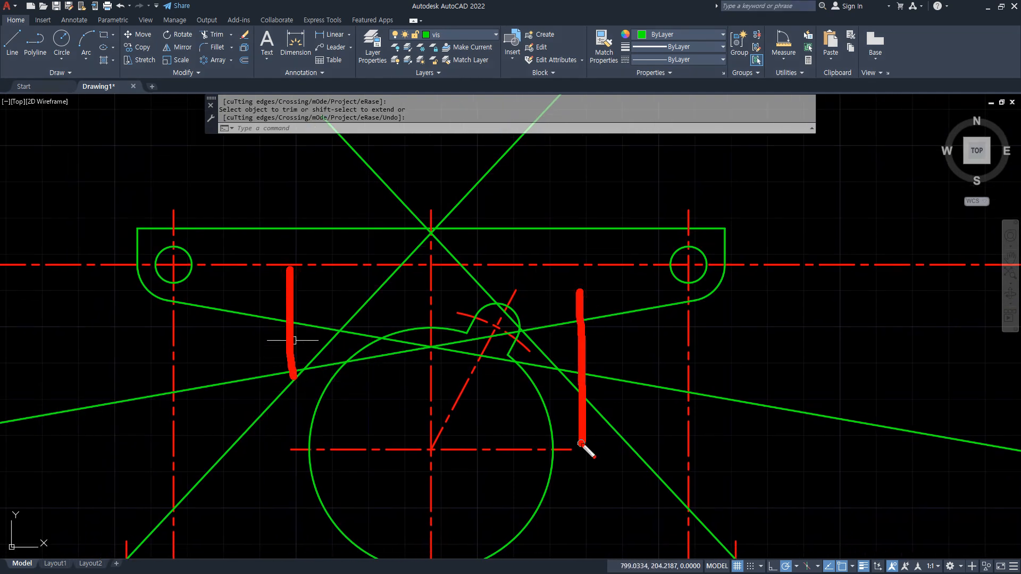
drag(580, 443, 581, 439)
key(Return)
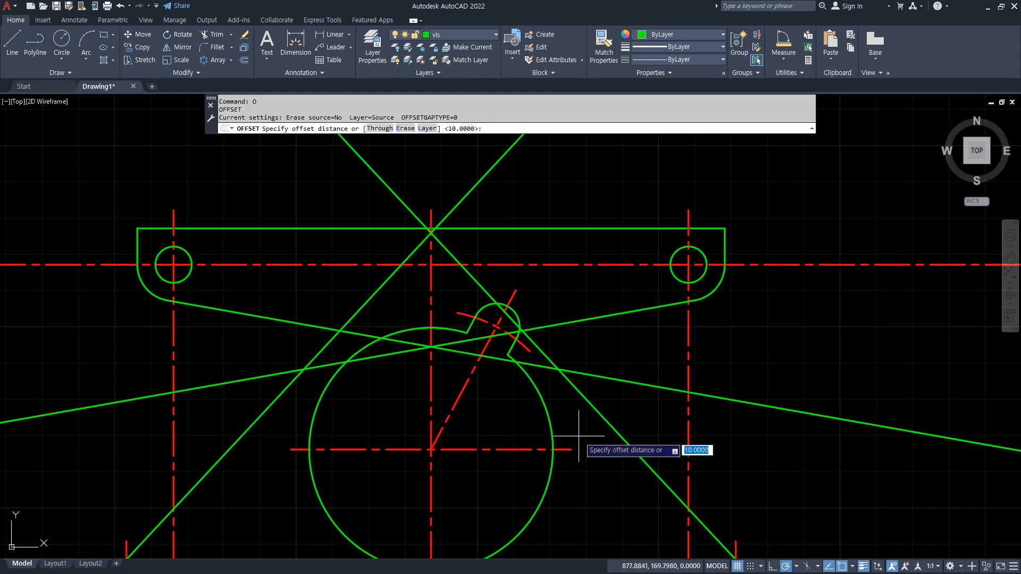
click(431, 396)
click(630, 353)
click(432, 388)
click(280, 326)
key(Return)
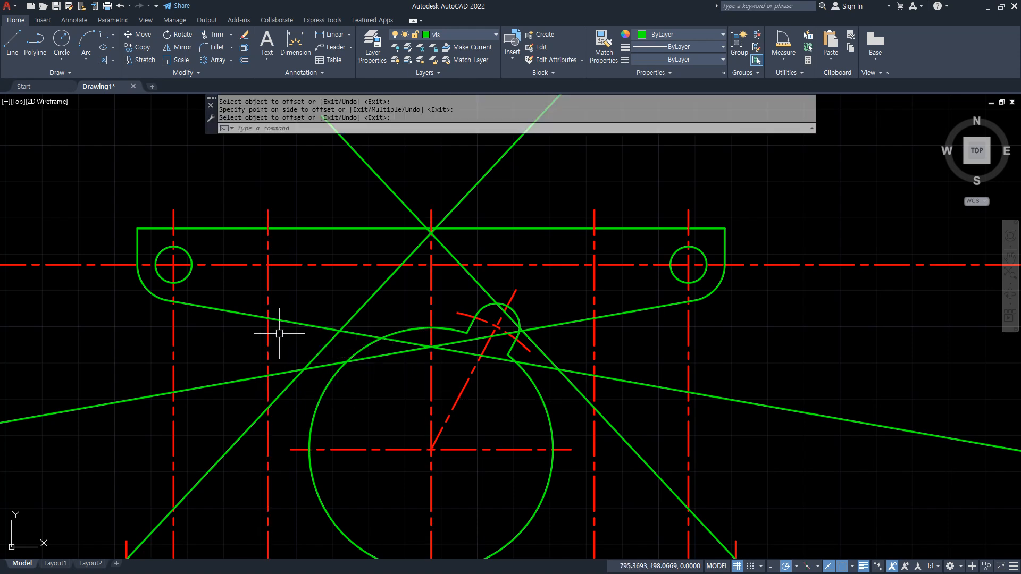
Fillet the left offset line to the left upper sloped edge and to the lower-left diagonal edge with radius 10
text(f)
key(Return)
text(r)
key(Return)
text(1)
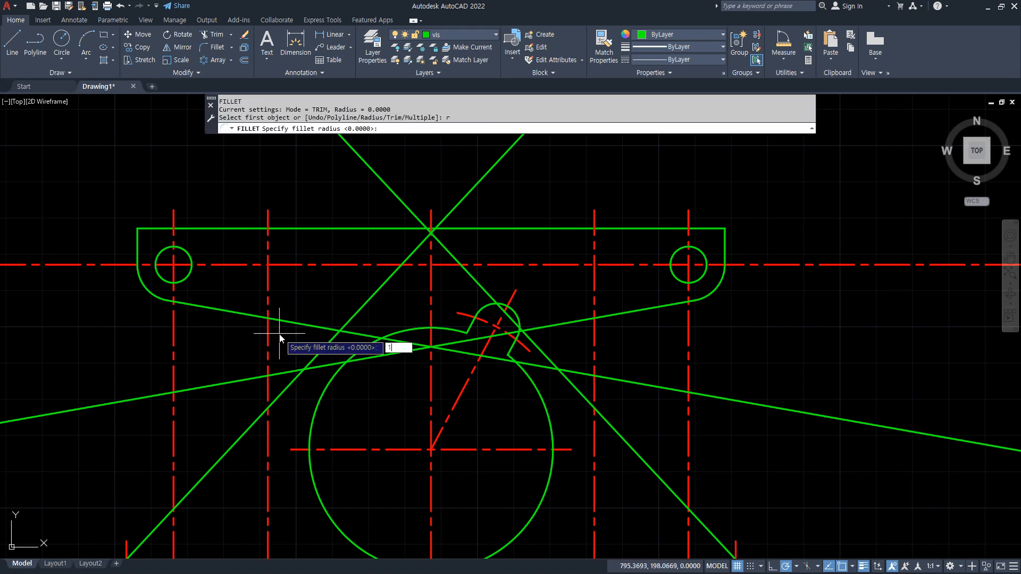
text(0)
key(Return)
click(253, 315)
click(267, 335)
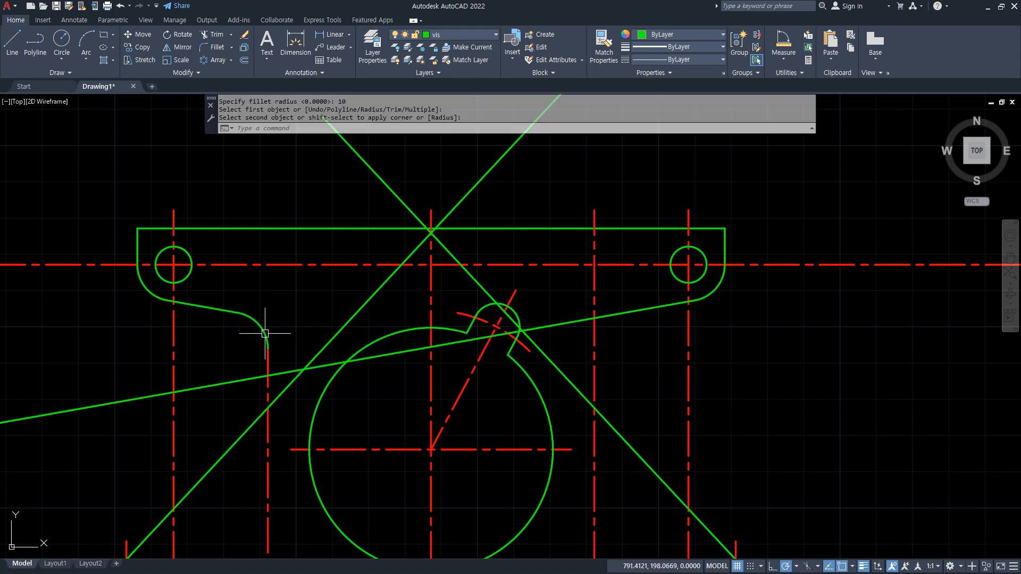
click(267, 366)
click(248, 428)
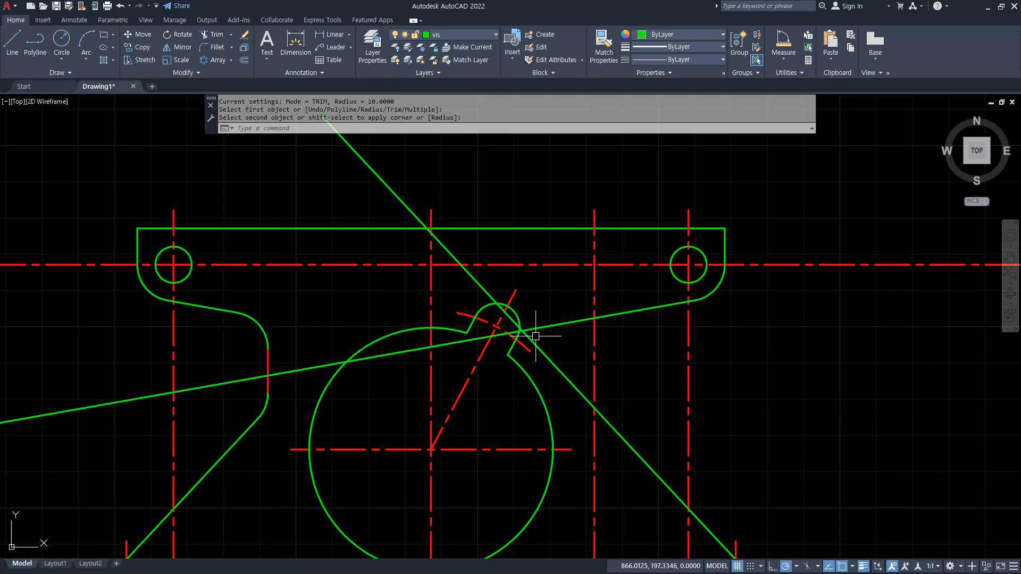
Fillet the right offset line to the right upper sloped edge and to the lower-right diagonal edge with radius 10
key(Return)
click(612, 314)
click(597, 329)
click(591, 350)
click(593, 372)
key(Return)
click(594, 385)
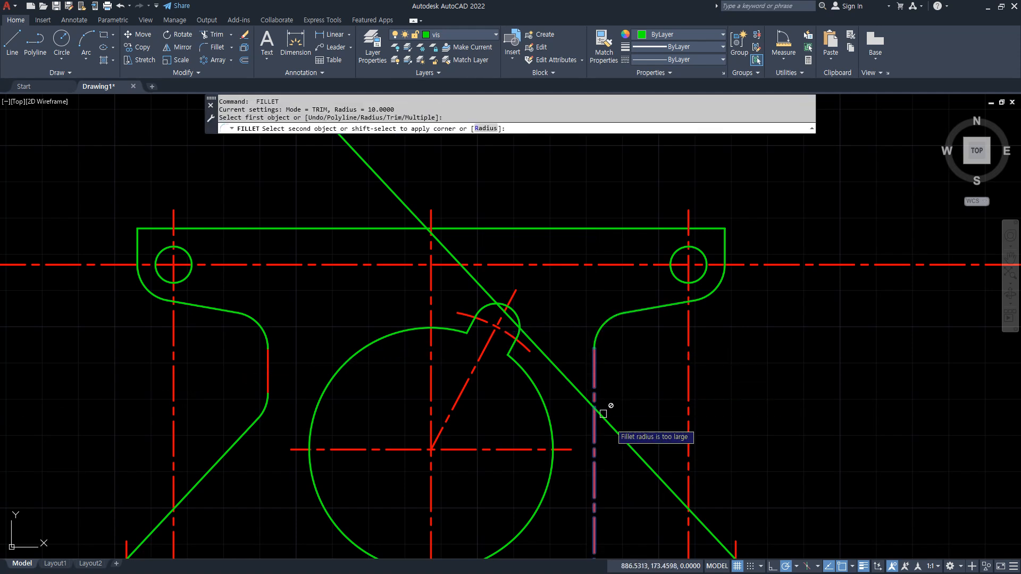
click(615, 429)
Match the left and right vertical waist segments to the properties of the green diagonal edge
middle_drag(590, 425, 608, 363)
text(ma)
key(Return)
click(628, 366)
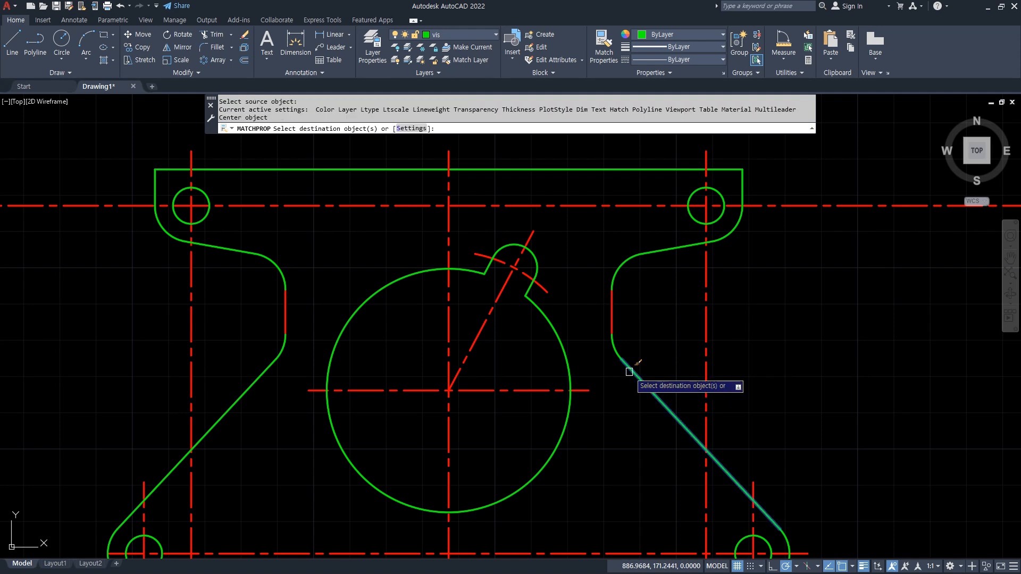
click(617, 315)
click(285, 315)
key(Return)
Trim the upper holes' vertical centre lines outside the waist and the upper horizontal centre line beyond the side edges
text(tr)
key(Return)
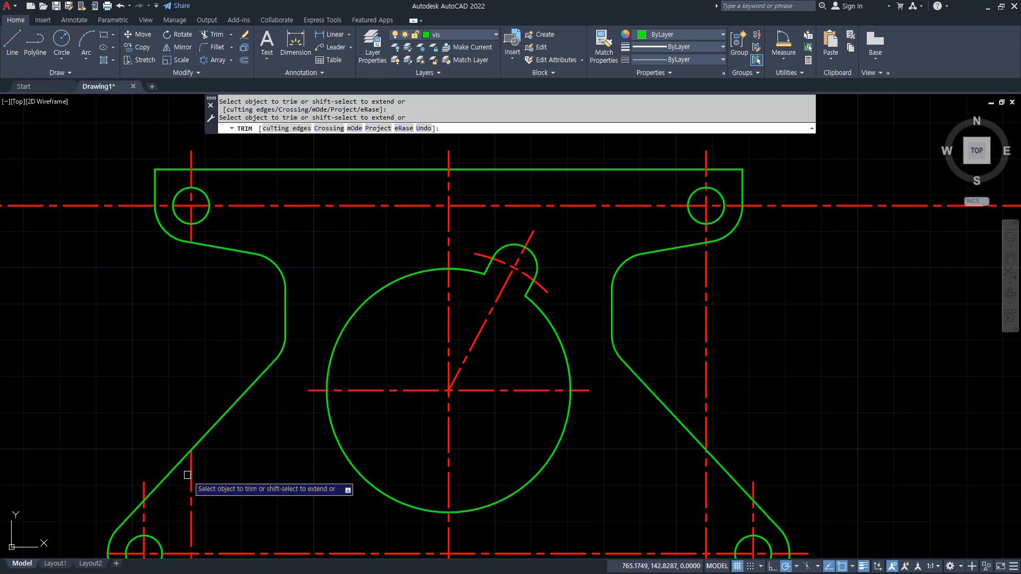
click(702, 290)
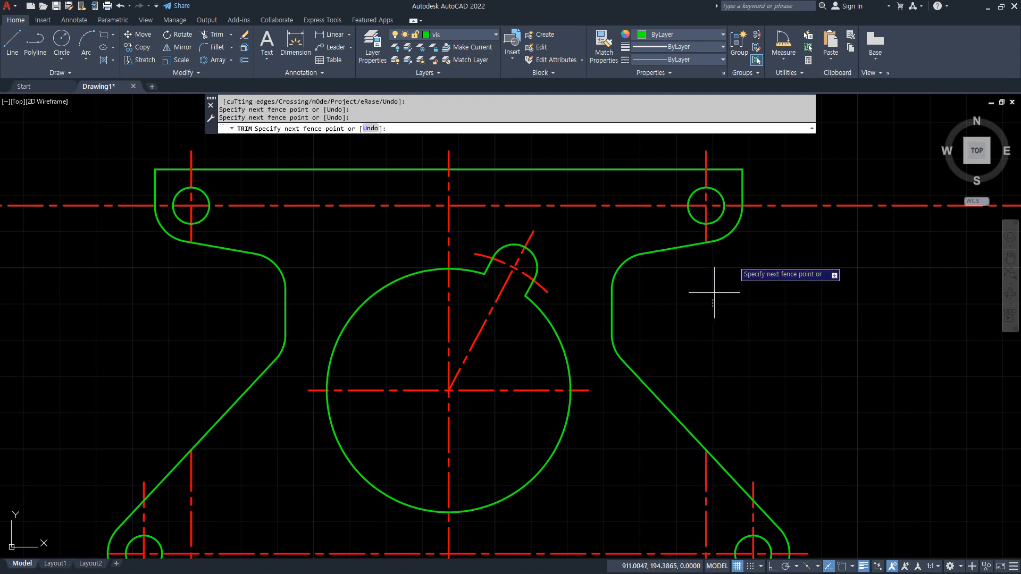
click(774, 204)
key(Return)
click(130, 206)
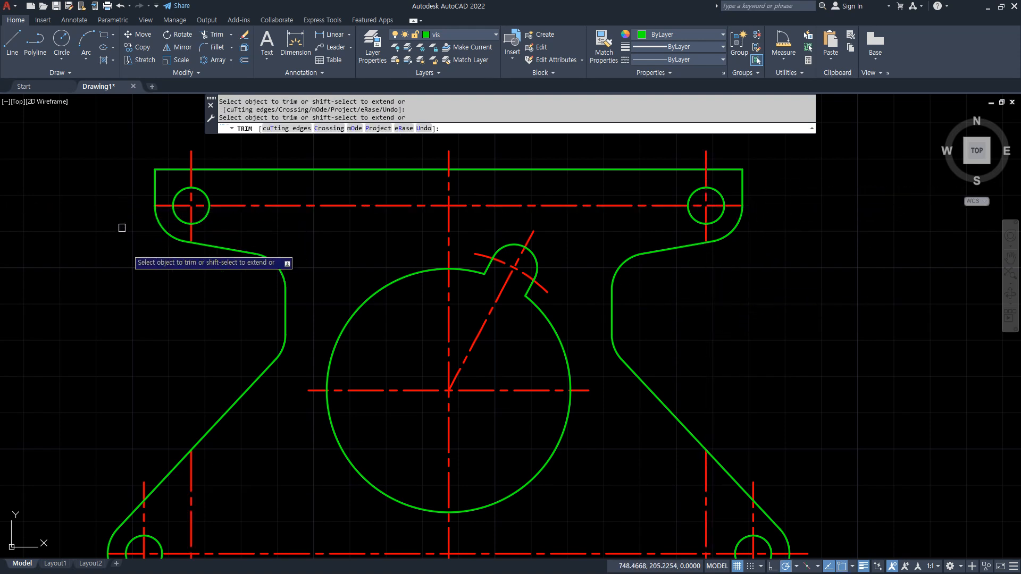
key(Return)
Erase the two leftover vertical centre line pieces inside the lower part of the plate
middle_drag(194, 481, 195, 412)
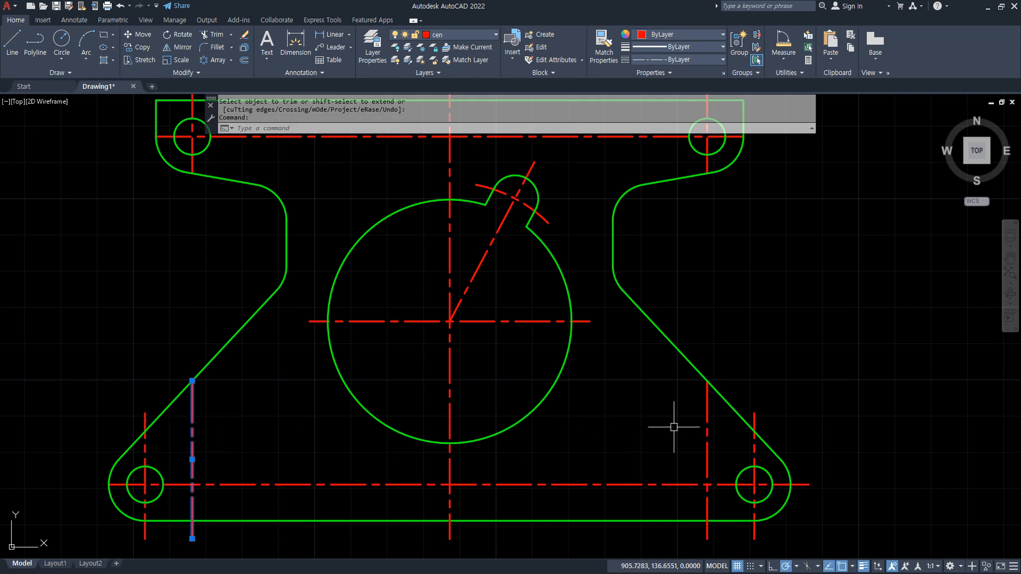
click(711, 434)
click(665, 462)
text(e)
key(Return)
Lengthen the outer ends of the upper horizontal centre line and the lower end of the upper-left hole's vertical centre line by 5
middle_drag(417, 290, 409, 379)
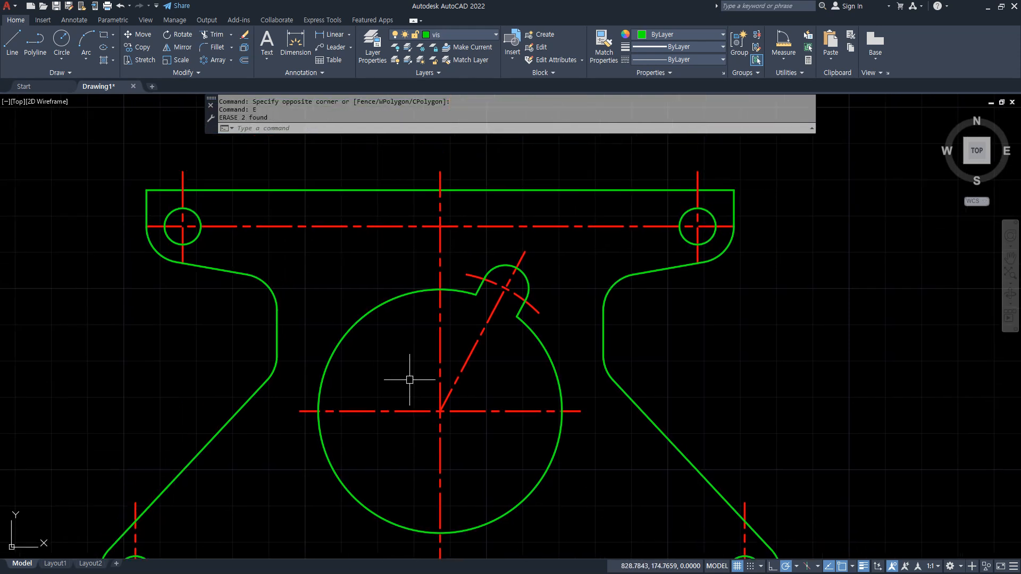
text(len)
key(Return)
text(de)
key(Return)
text(5)
key(Return)
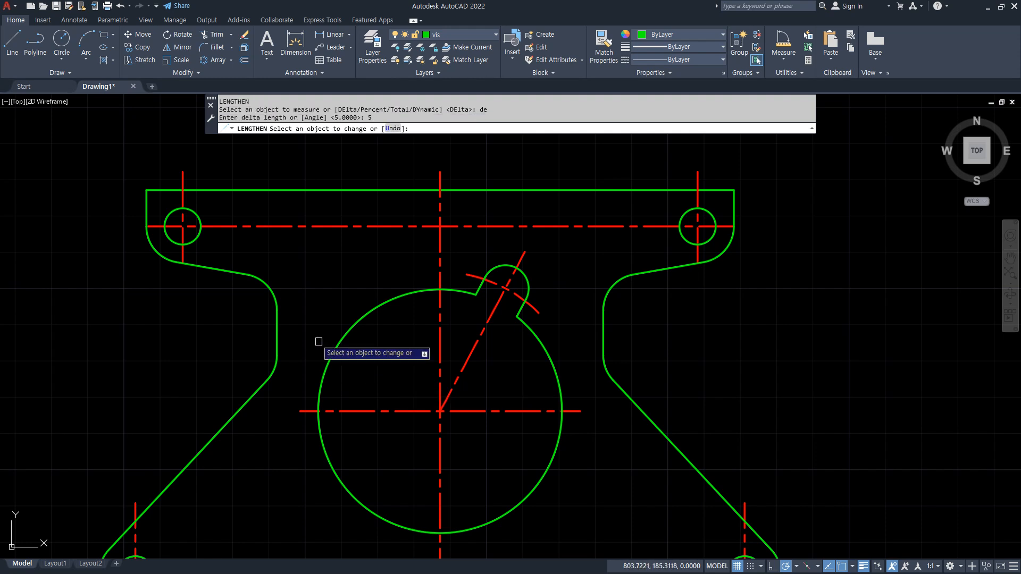
click(157, 226)
click(182, 258)
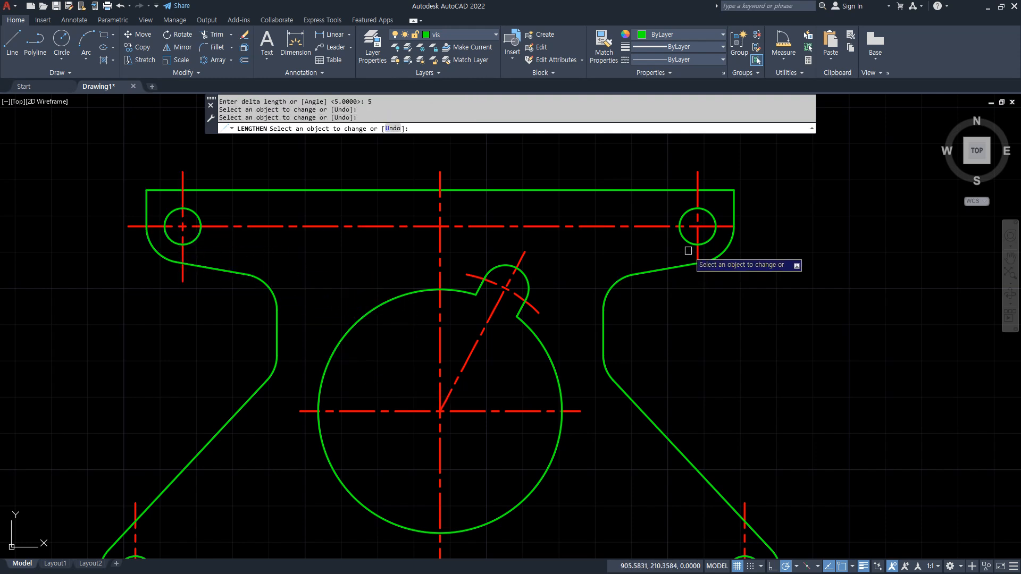
click(720, 227)
key(Return)
Trim the upper horizontal centre line between the two upper holes
text(tr)
key(Return)
click(365, 225)
click(546, 220)
key(Return)
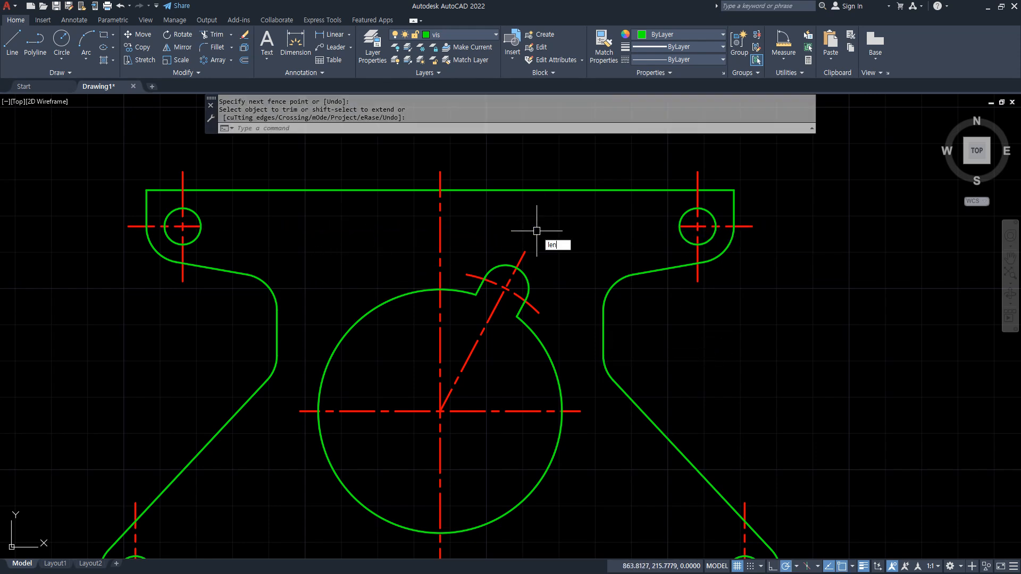
Lengthen the inner ends of the upper holes' horizontal centre marks by 5
text(len)
key(Return)
text(de)
key(Return)
text(5)
key(Return)
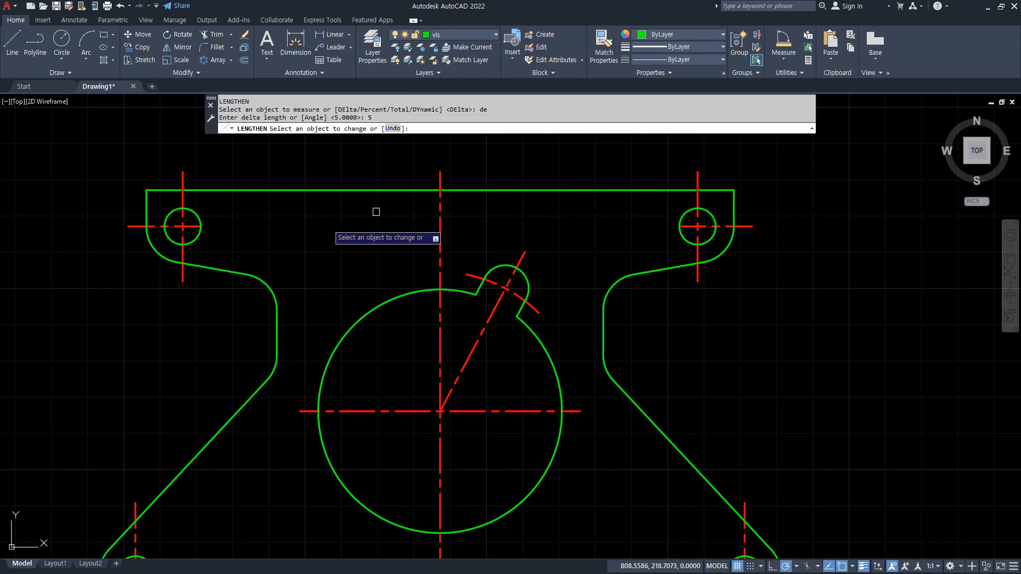
click(195, 226)
click(688, 225)
Trim the lower horizontal centre line between the two lower holes
scroll(570, 406, down, 2)
middle_drag(570, 406, 558, 333)
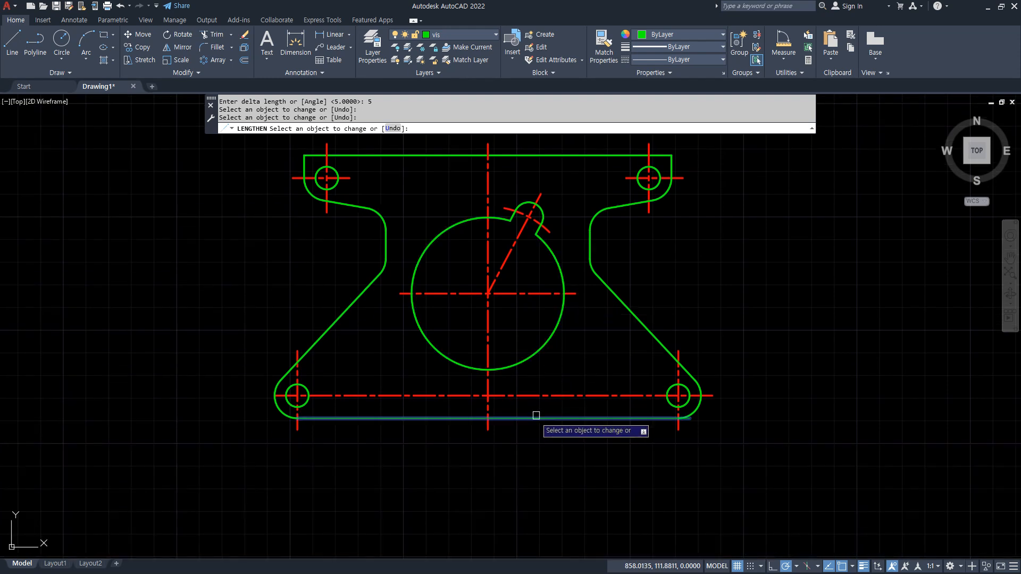
scroll(536, 415, up, 2)
key(Escape)
text(tr)
key(Return)
click(366, 380)
click(518, 382)
key(Return)
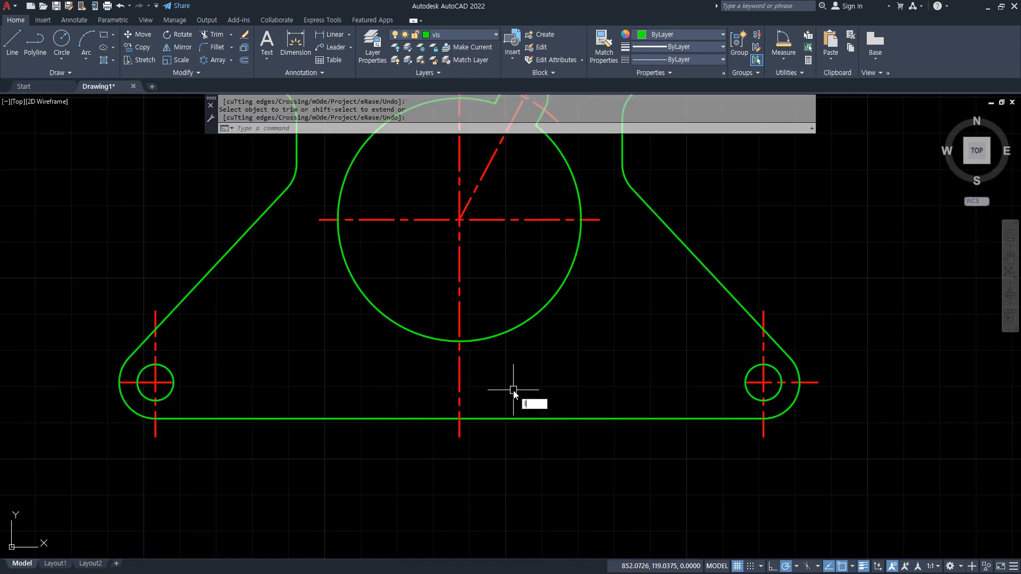
Lengthen the inner ends of the lower holes' horizontal centre marks by 5
text(len)
key(Return)
text(de)
key(Return)
text(5)
key(Return)
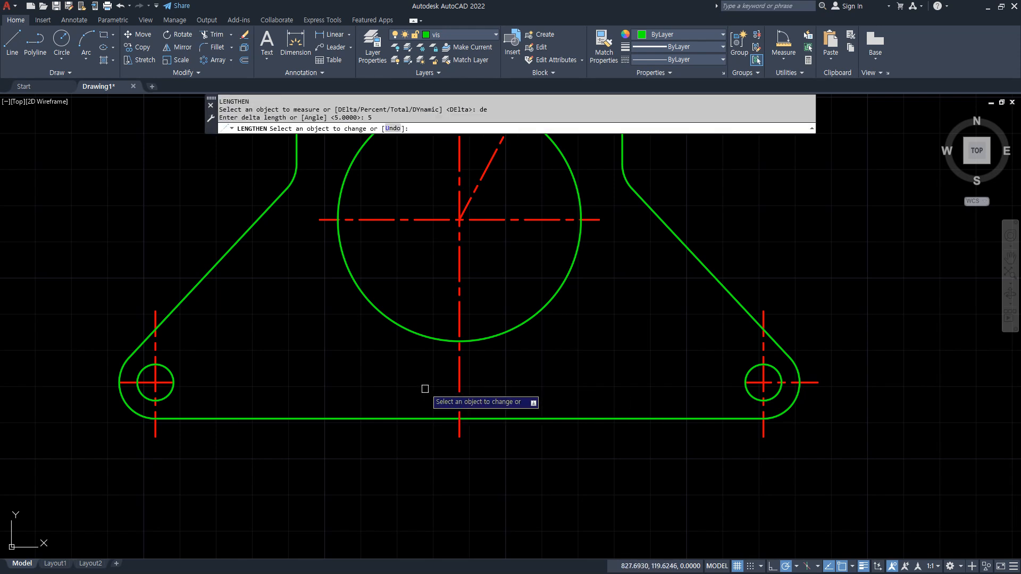
click(161, 382)
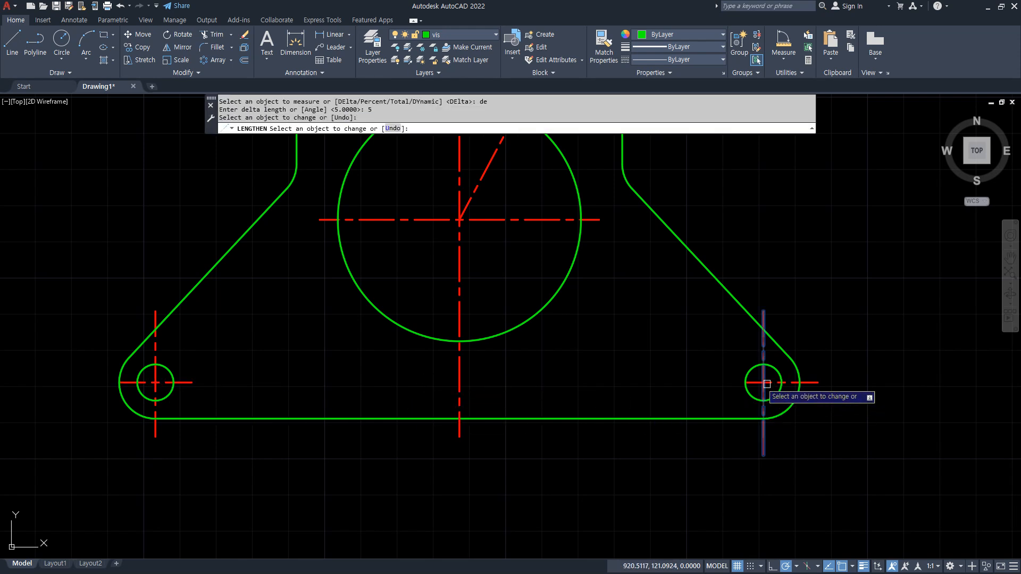
click(754, 382)
key(Return)
Offset the middle vertical centre line 38 to both sides
scroll(443, 412, up, 2)
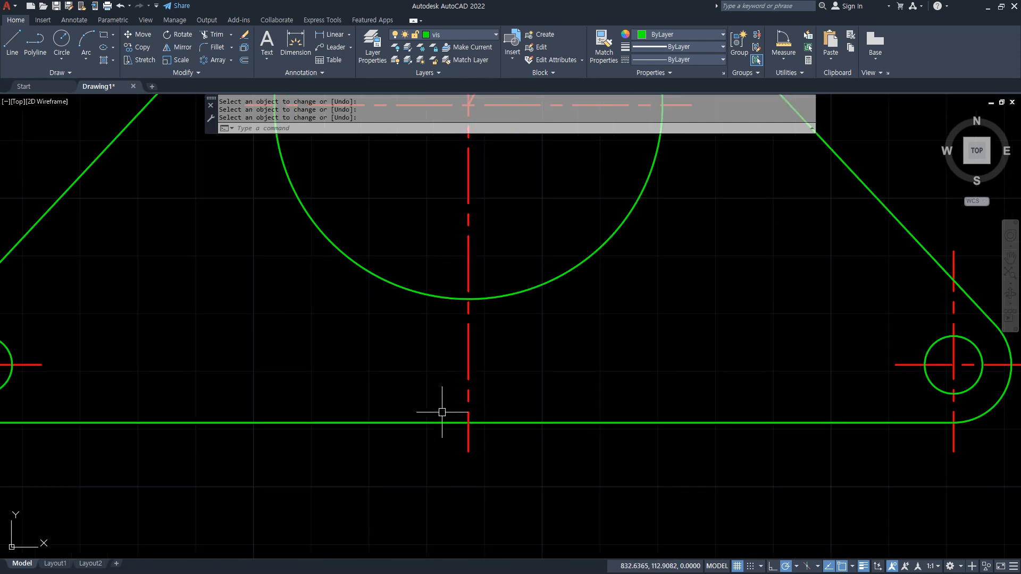
text(o)
key(Return)
text(3)
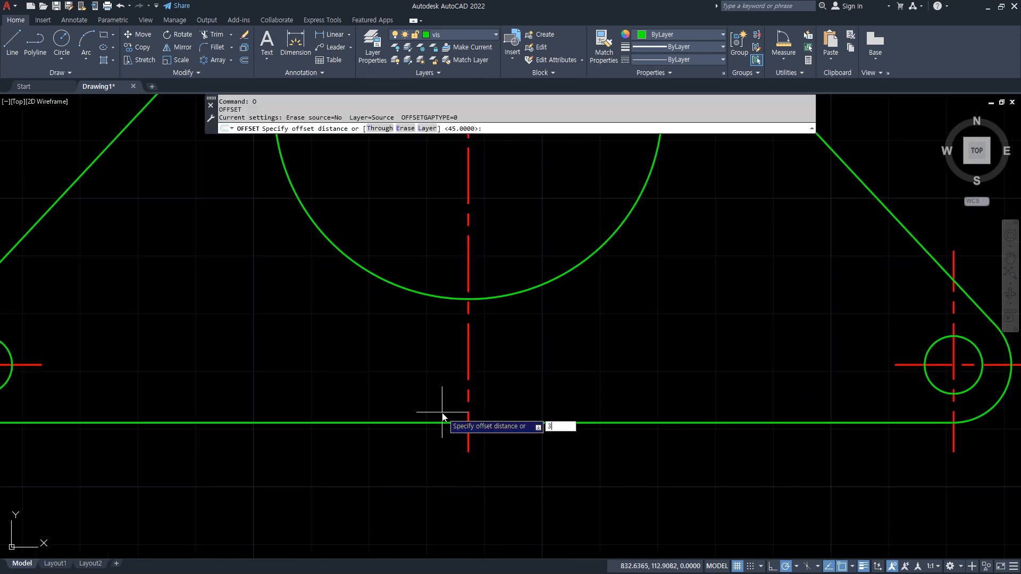
text(8)
key(Return)
click(466, 410)
click(453, 408)
click(466, 410)
click(507, 404)
key(Return)
Offset the plate's bottom edge 4 upward
text(o)
key(Return)
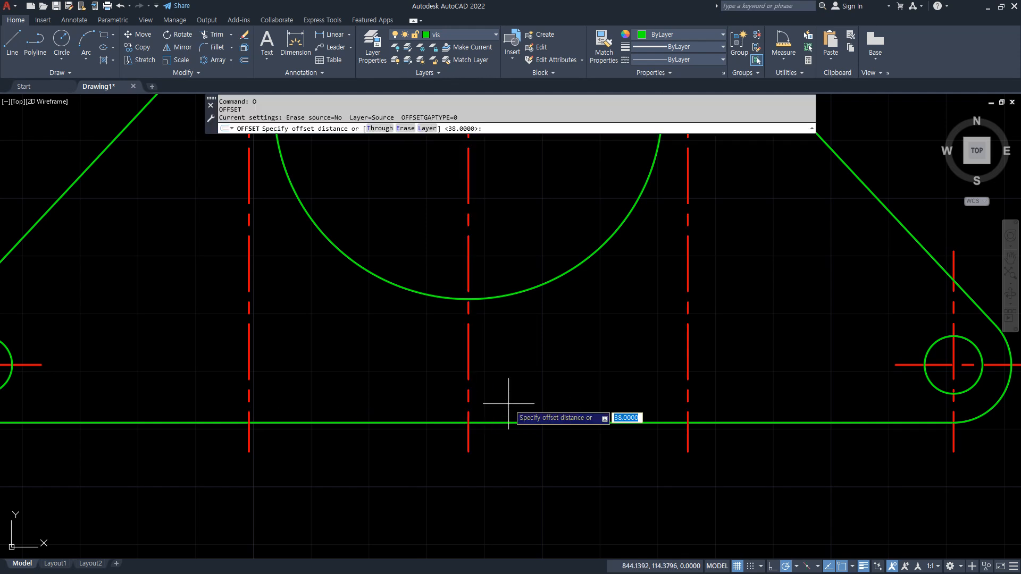
text(4)
key(Return)
click(511, 421)
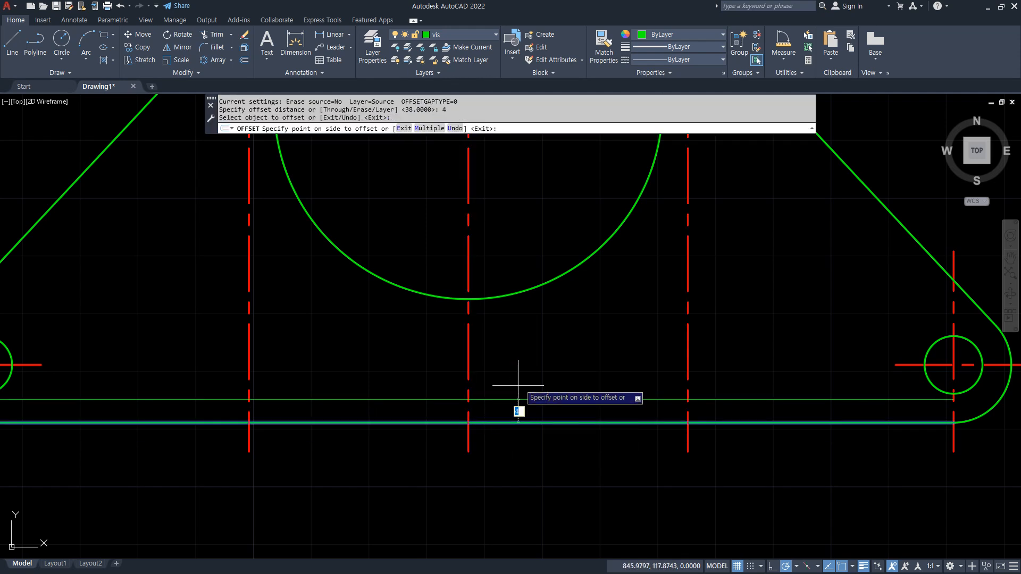
click(519, 384)
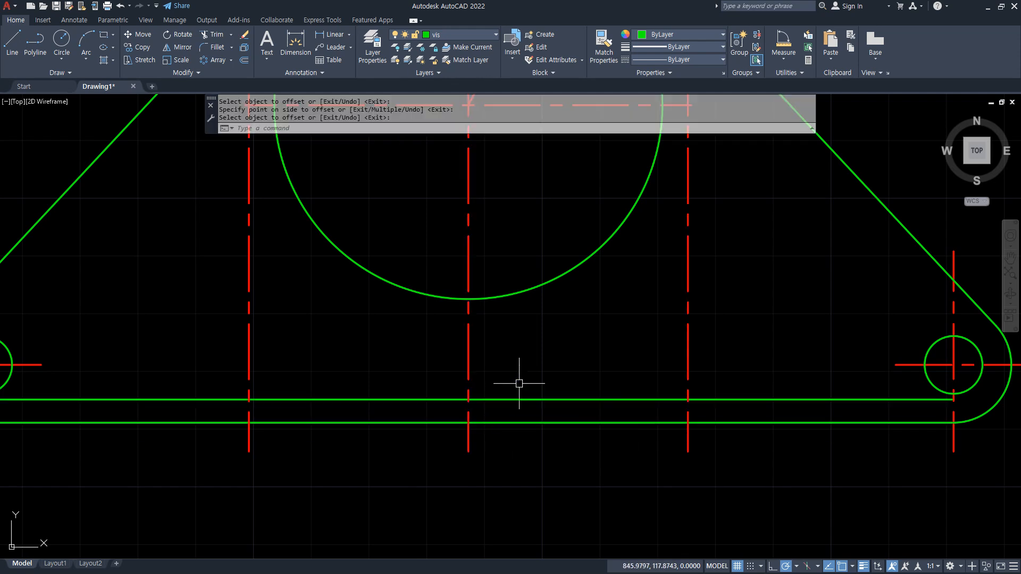
text(ma)
key(Return)
click(467, 365)
click(246, 358)
key(Escape)
key(Return)
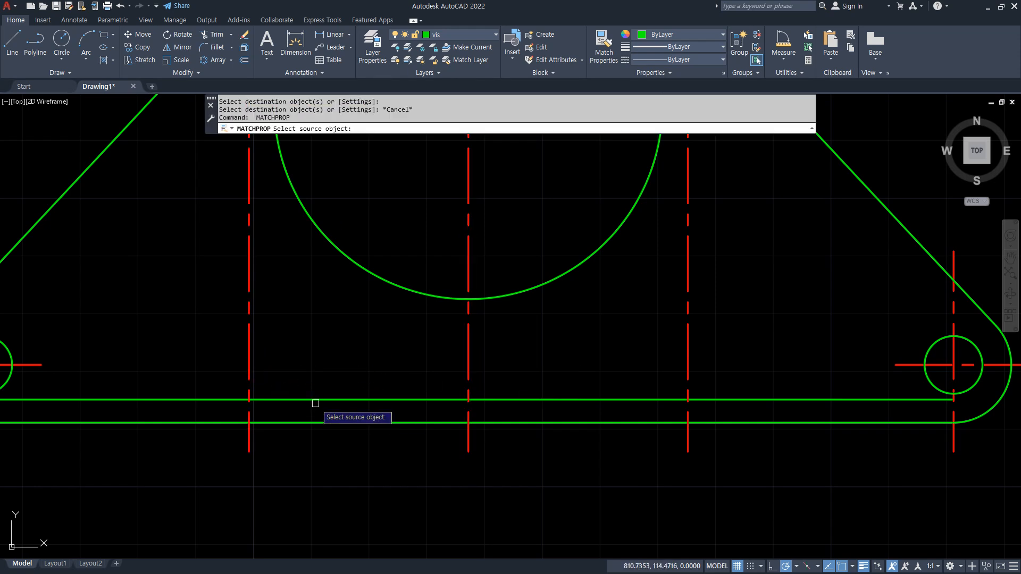
click(250, 380)
key(Escape)
Match the properties of the plate's green inner bottom line onto the two offset vertical centre lines
key(Return)
click(288, 400)
click(252, 376)
click(687, 380)
key(Escape)
Trim the plate's bottom edge between the two green vertical lines and remove their ends projecting below the plate
text(tr)
key(Return)
click(586, 423)
click(433, 421)
click(250, 441)
click(685, 432)
key(Escape)
Fillet both upper corners of the bottom recess with a 2.4 radius
text(f)
key(Return)
text(r)
key(Return)
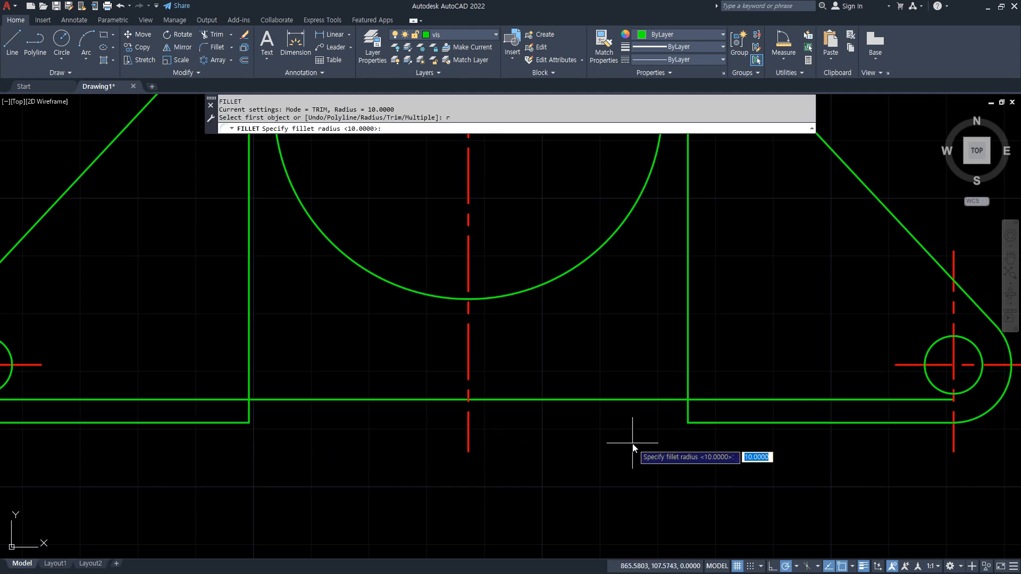
text(2.4)
key(Return)
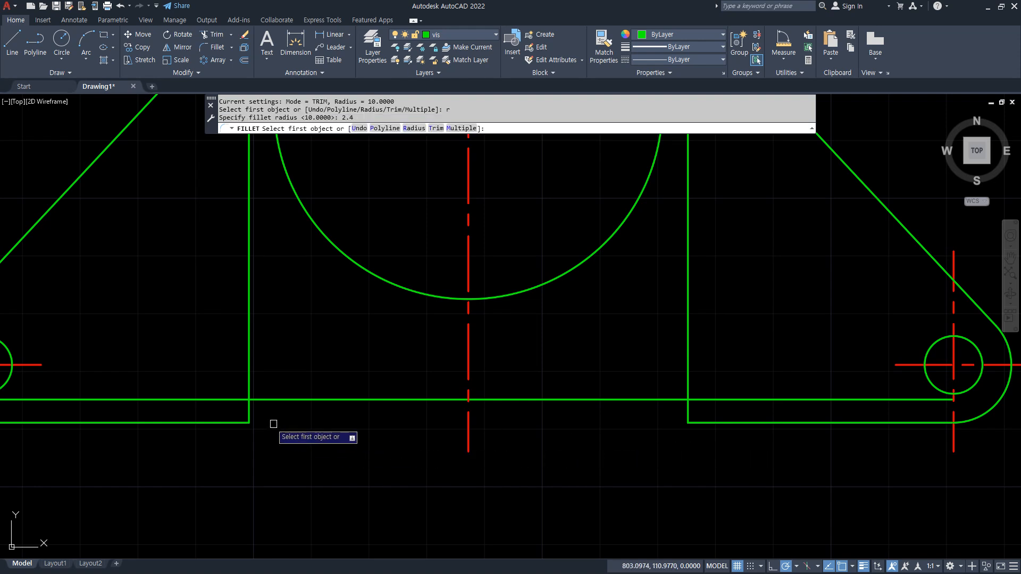
click(249, 412)
click(281, 400)
key(Return)
click(670, 398)
click(687, 413)
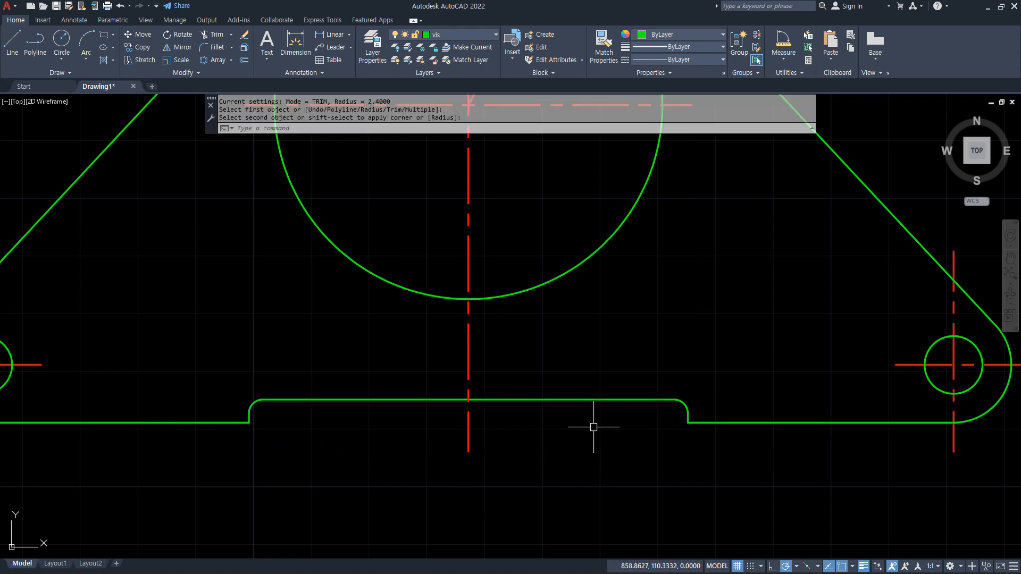